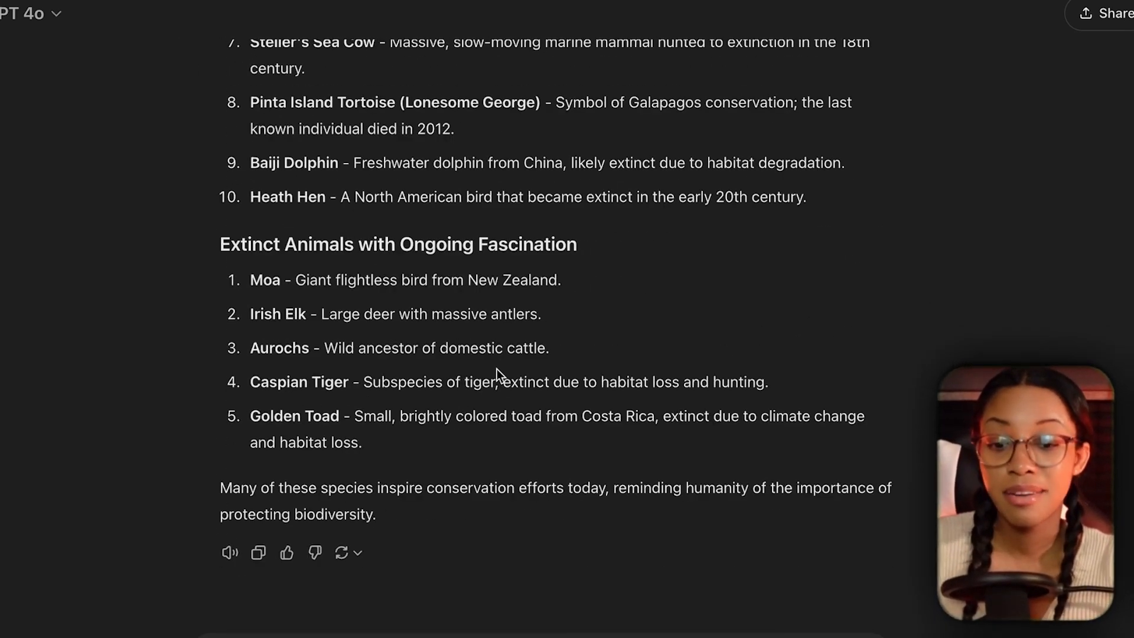
Review the list of popular extinct animals, from the prehistoric species through the recently extinct ones to those with ongoing fascination.
{"action": "scroll", "coordinate": [497, 370], "scroll_direction": "up", "scroll_amount": 10}
{"action": "scroll", "coordinate": [498, 370], "scroll_direction": "up", "scroll_amount": 3}
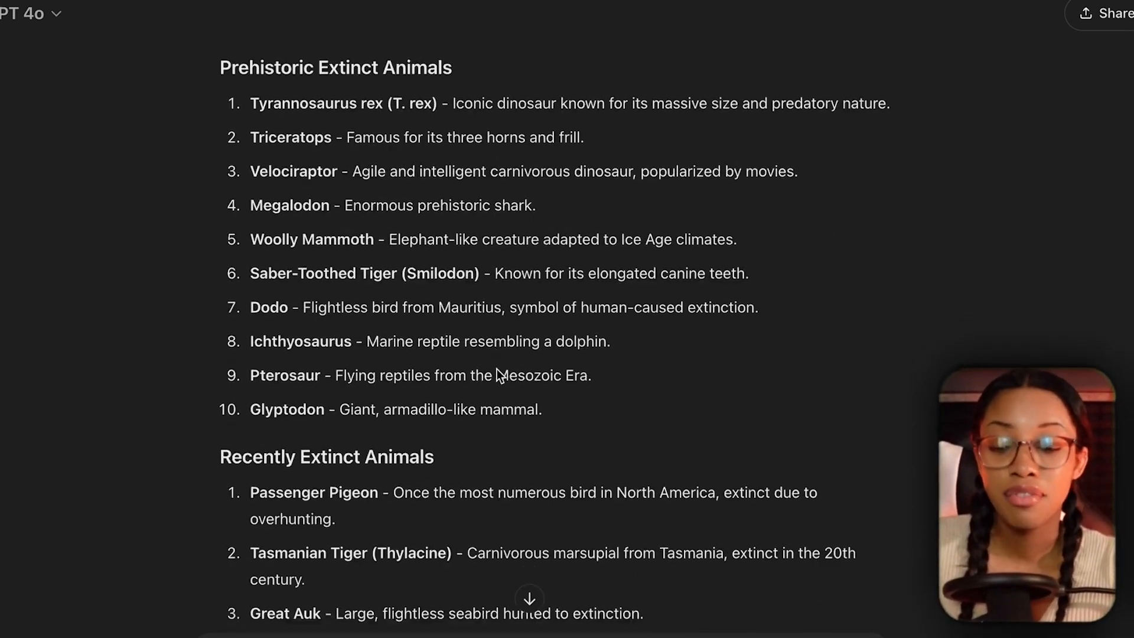
{"action": "scroll", "coordinate": [498, 369], "scroll_direction": "down", "scroll_amount": 12}
{"action": "scroll", "coordinate": [497, 370], "scroll_direction": "up", "scroll_amount": 3}
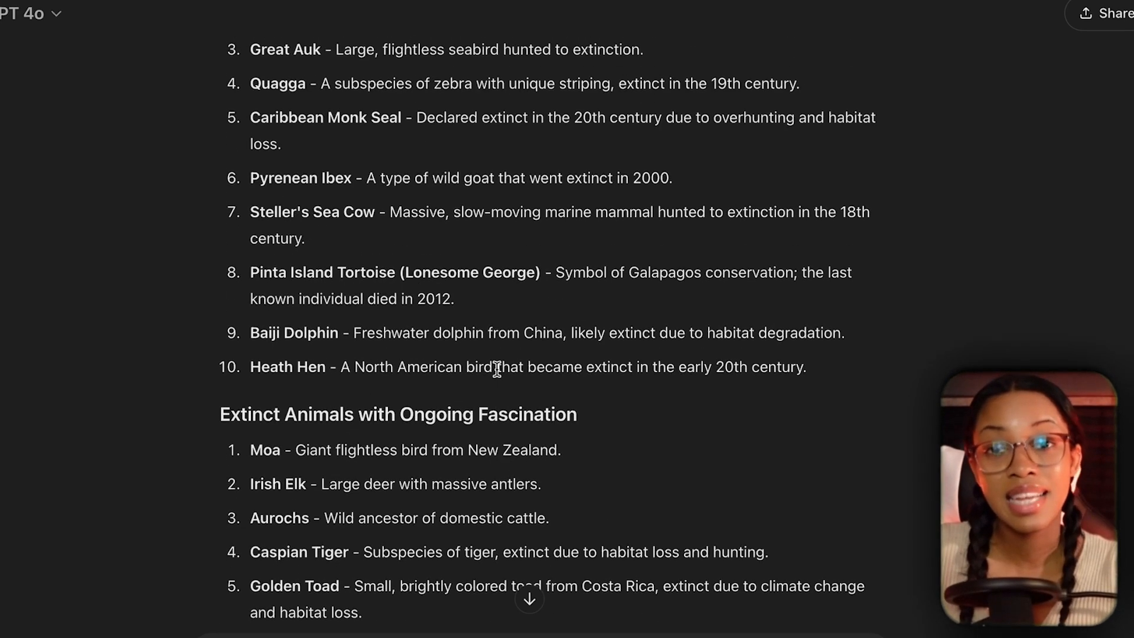
{"action": "scroll", "coordinate": [498, 370], "scroll_direction": "down", "scroll_amount": 3}
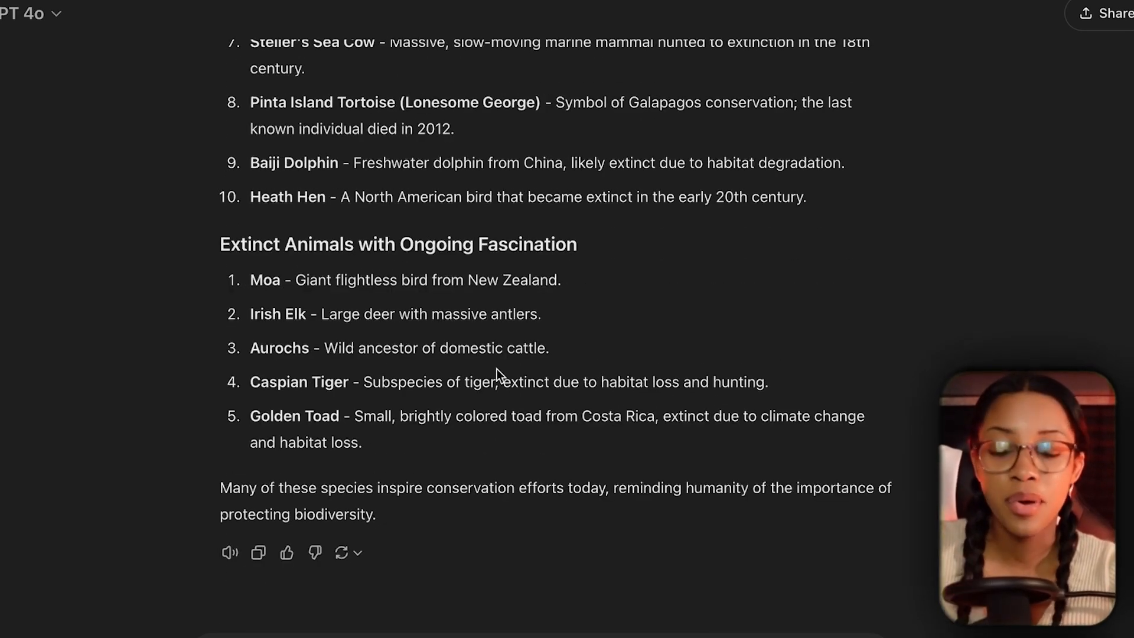
{"action": "scroll", "coordinate": [496, 369], "scroll_direction": "up", "scroll_amount": 10}
{"action": "scroll", "coordinate": [495, 369], "scroll_direction": "down", "scroll_amount": 1}
{"action": "scroll", "coordinate": [495, 369], "scroll_direction": "up", "scroll_amount": 1}
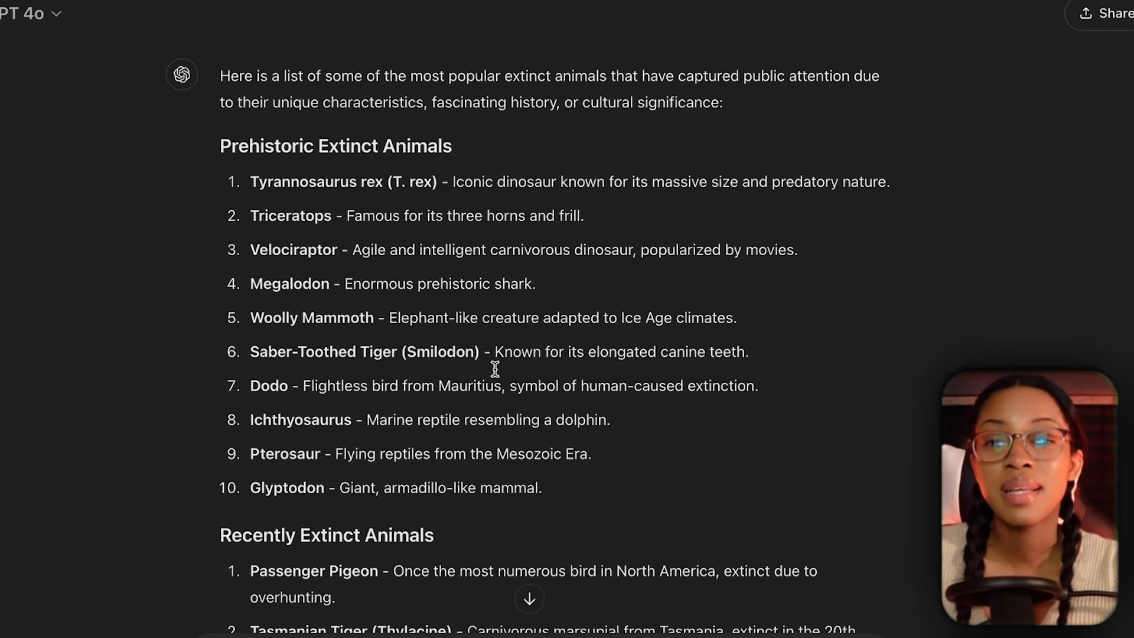
{"action": "scroll", "coordinate": [473, 306], "scroll_direction": "up", "scroll_amount": 2}
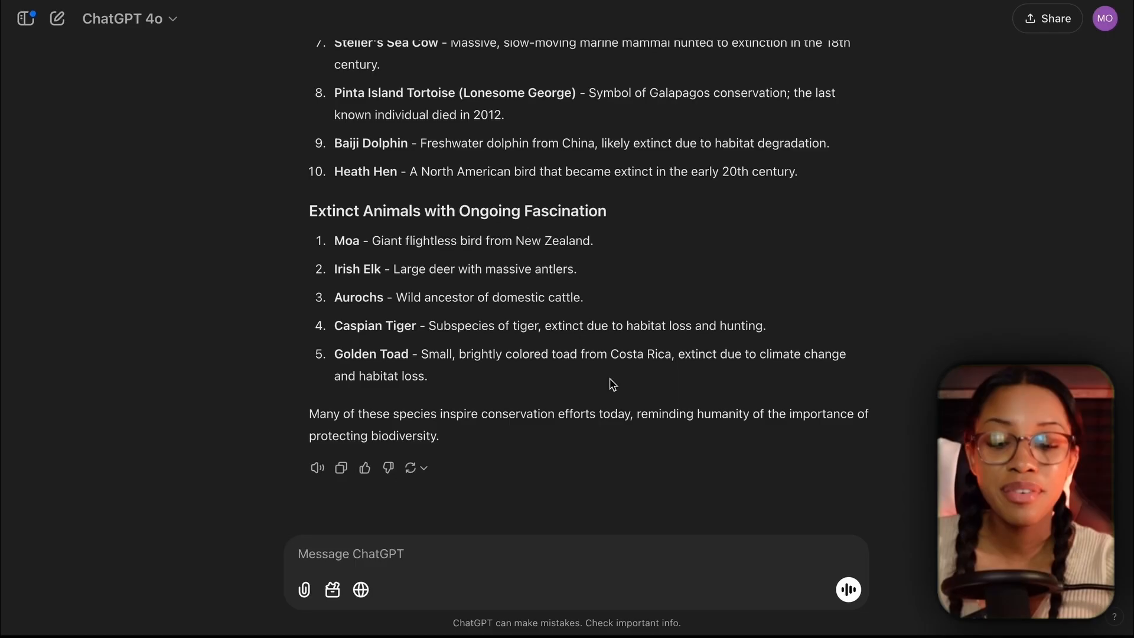
Paste a prompt requesting a 3 minute YouTube video script about the Tyrannosaurus Rex, told in first person, present tense, as a wilderness exploration.
{"action": "left_click", "coordinate": [451, 558]}
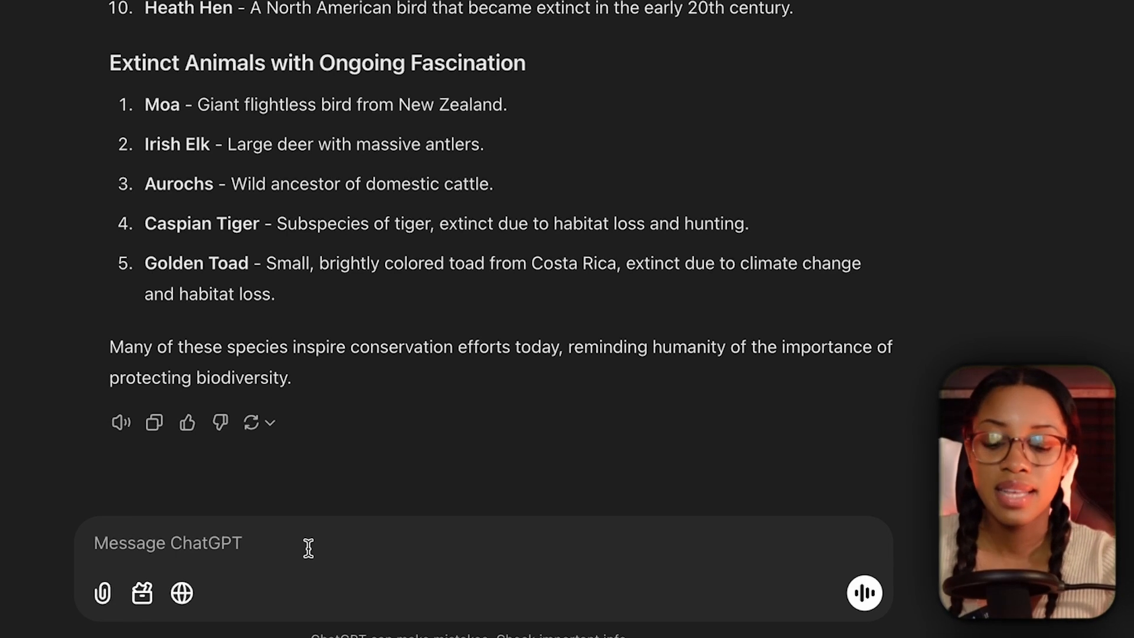
{"action": "key", "text": "super+v"}
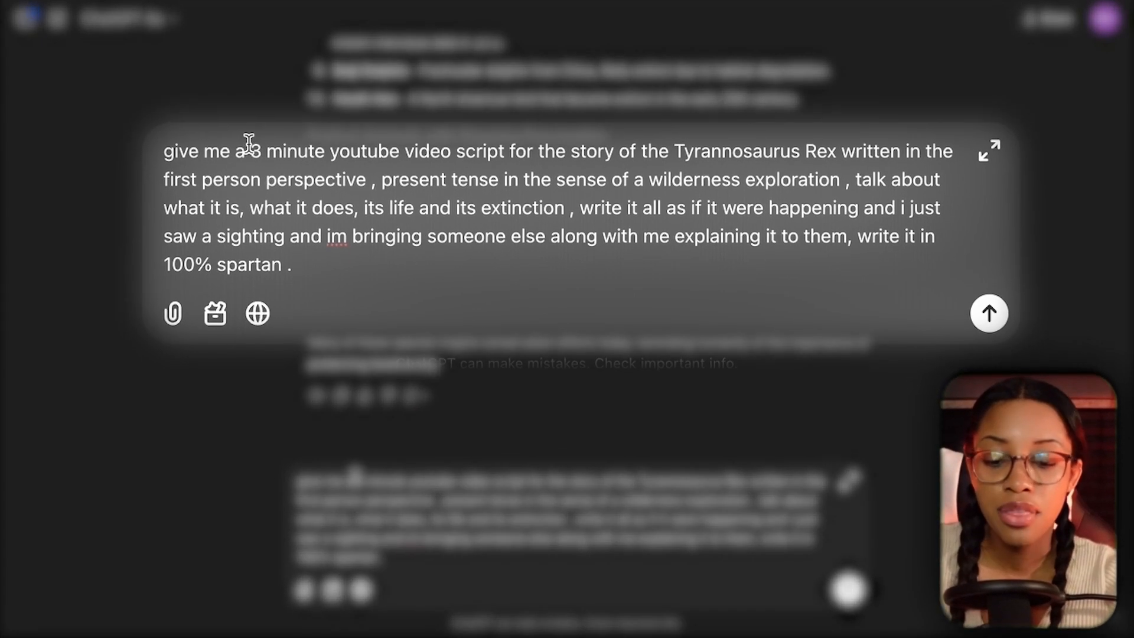
Examine the prompt's wording for video length, animal, narrative perspective, topics covered, companion scenario and 100% spartan style.
{"action": "left_click_drag", "start_coordinate": [249, 144], "coordinate": [443, 123]}
{"action": "left_click", "coordinate": [289, 130]}
{"action": "left_click_drag", "start_coordinate": [251, 125], "coordinate": [333, 122]}
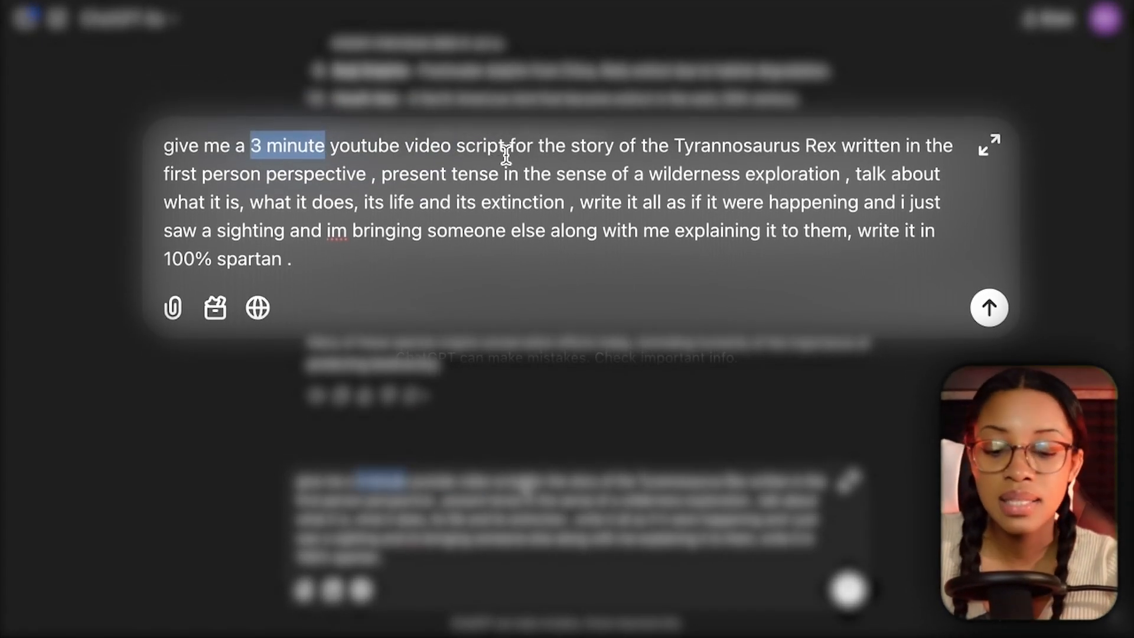
{"action": "left_click_drag", "start_coordinate": [506, 153], "coordinate": [678, 159]}
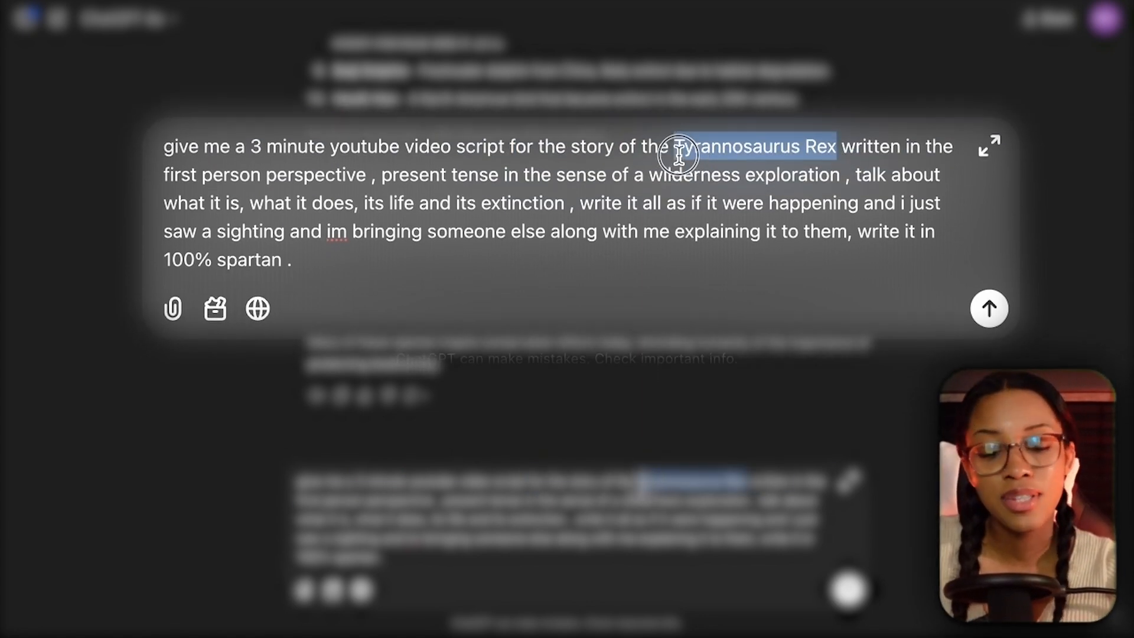
{"action": "left_click", "coordinate": [828, 153]}
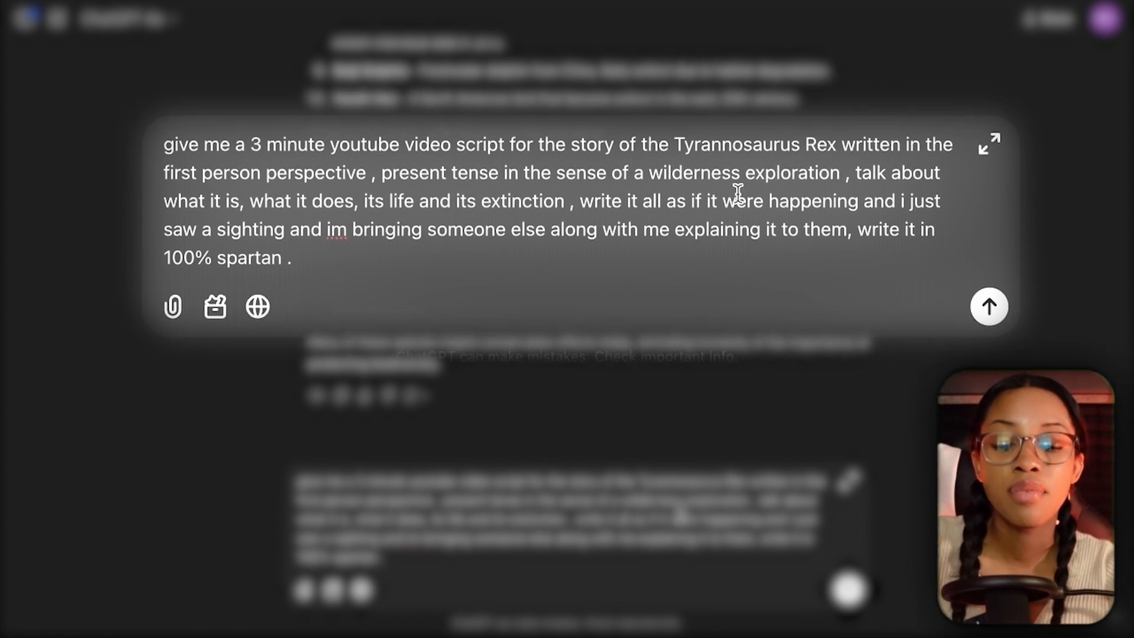
{"action": "left_click_drag", "start_coordinate": [842, 183], "coordinate": [171, 190]}
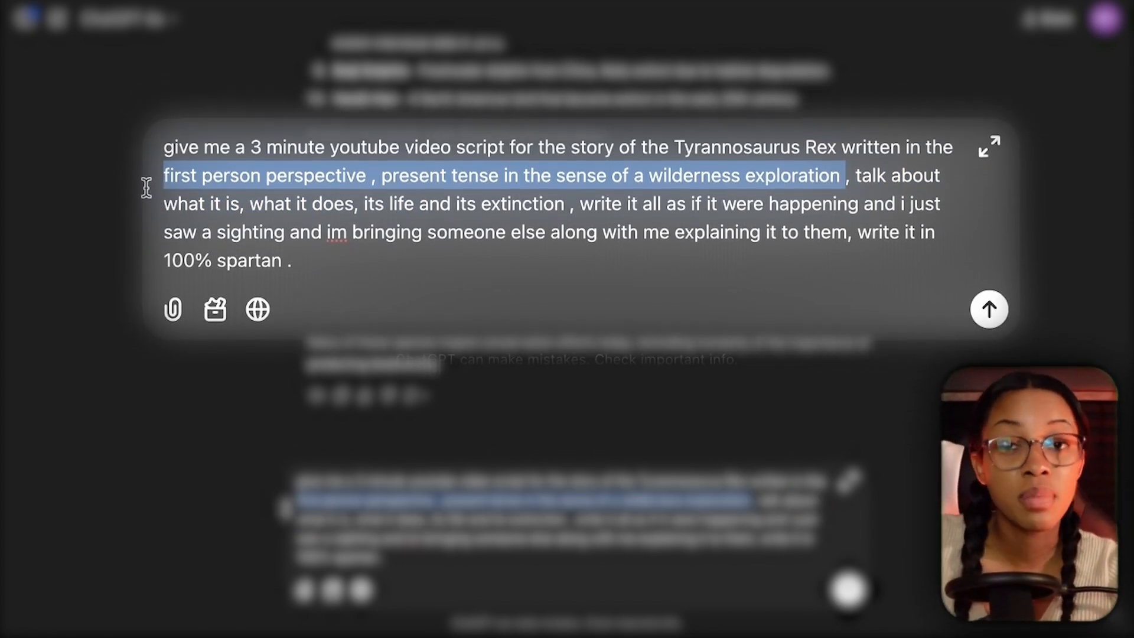
{"action": "left_click_drag", "start_coordinate": [855, 169], "coordinate": [456, 215]}
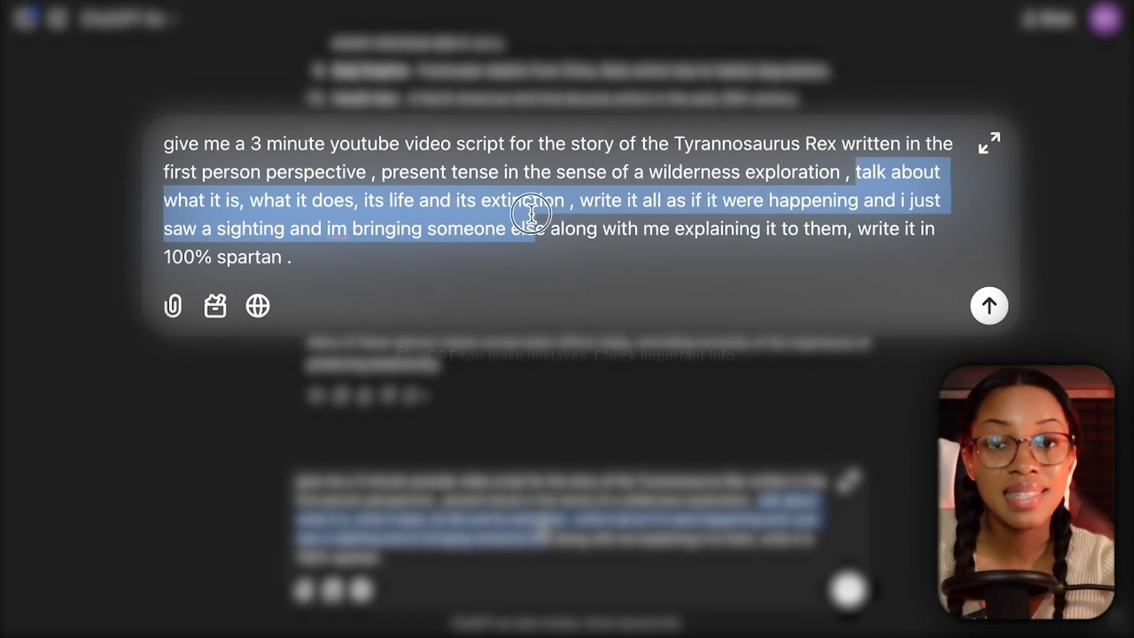
{"action": "left_click_drag", "start_coordinate": [531, 212], "coordinate": [638, 201]}
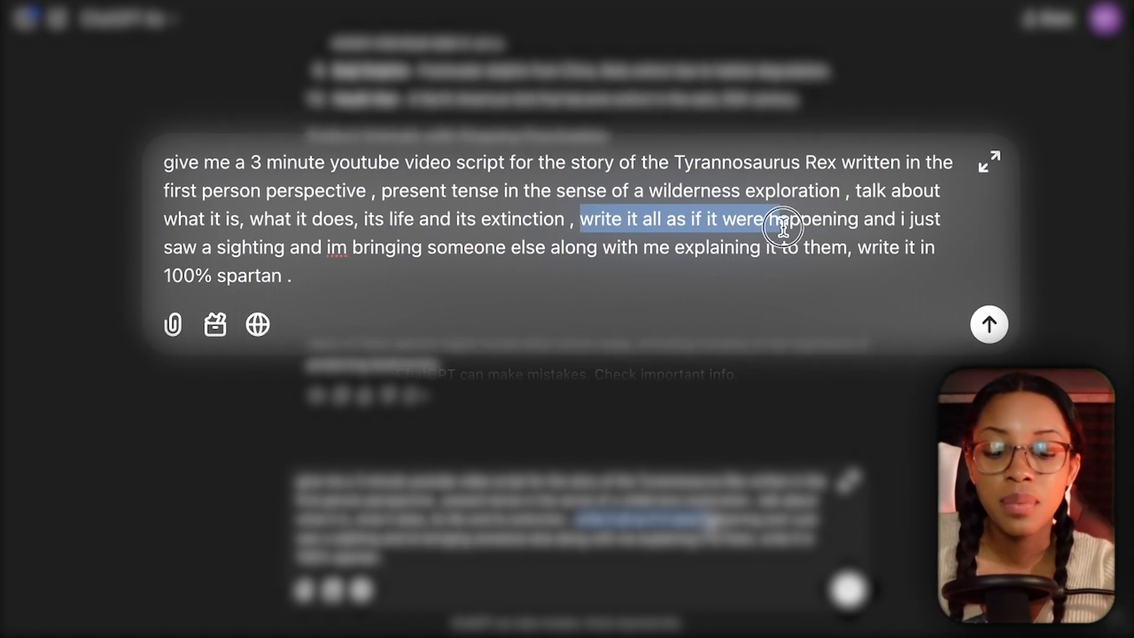
{"action": "left_click_drag", "start_coordinate": [792, 221], "coordinate": [483, 233]}
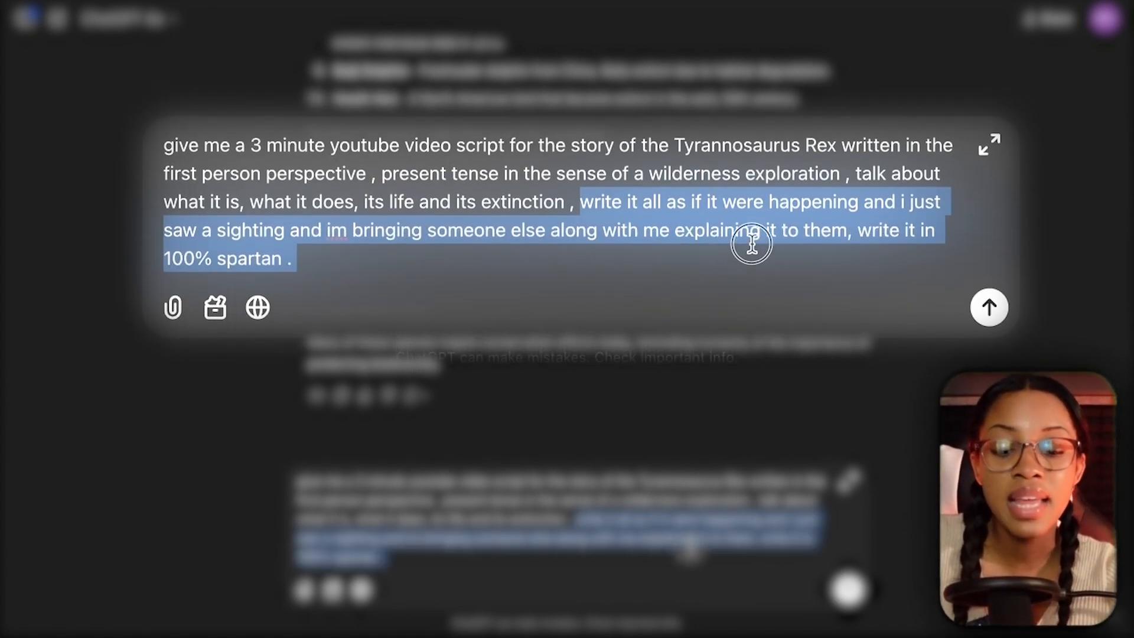
{"action": "left_click_drag", "start_coordinate": [752, 242], "coordinate": [838, 242]}
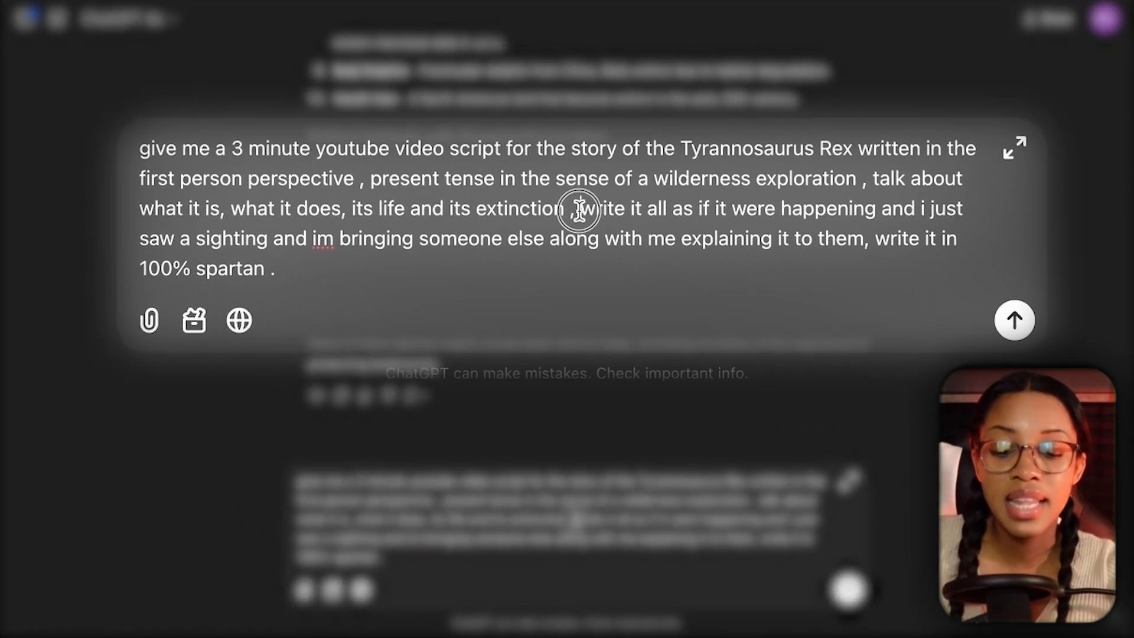
{"action": "left_click_drag", "start_coordinate": [579, 210], "coordinate": [883, 238]}
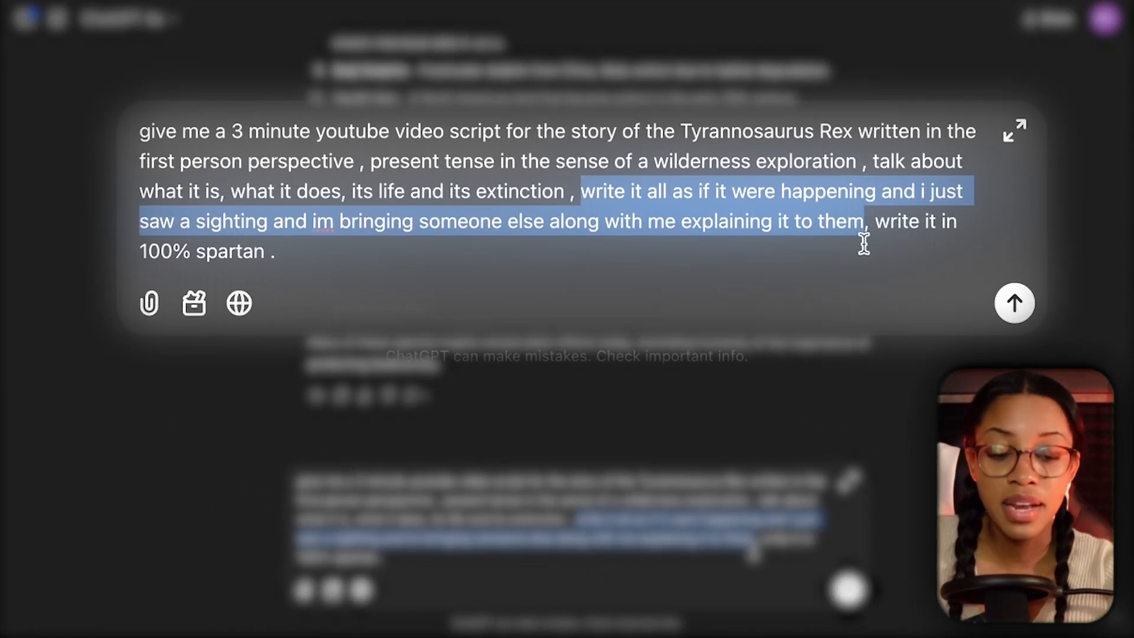
{"action": "left_click", "coordinate": [877, 226]}
{"action": "left_click_drag", "start_coordinate": [877, 230], "coordinate": [467, 293]}
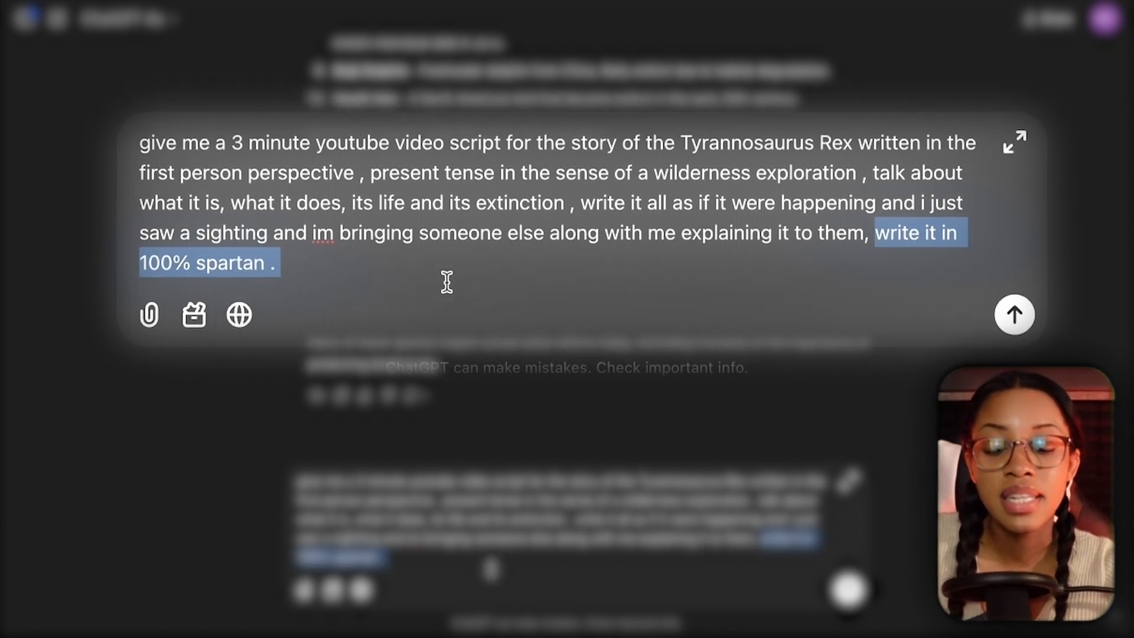
Append "do not add gore or violent scenes" to the end of the prompt and submit it.
{"action": "left_click", "coordinate": [423, 276]}
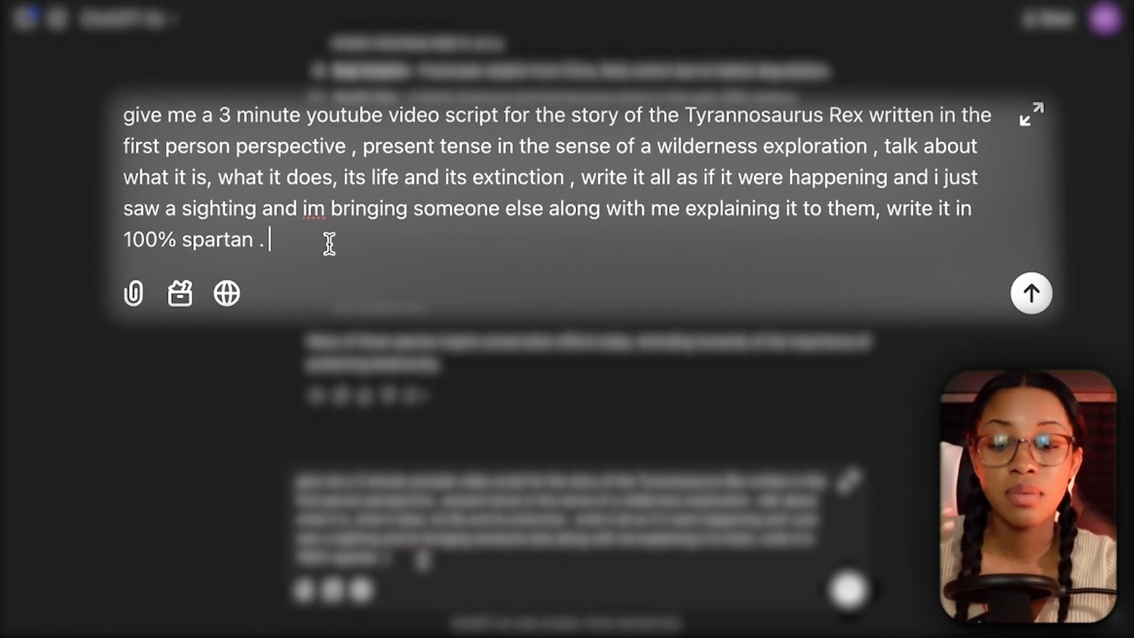
{"action": "type", "text": "do not add gore or violent scenes"}
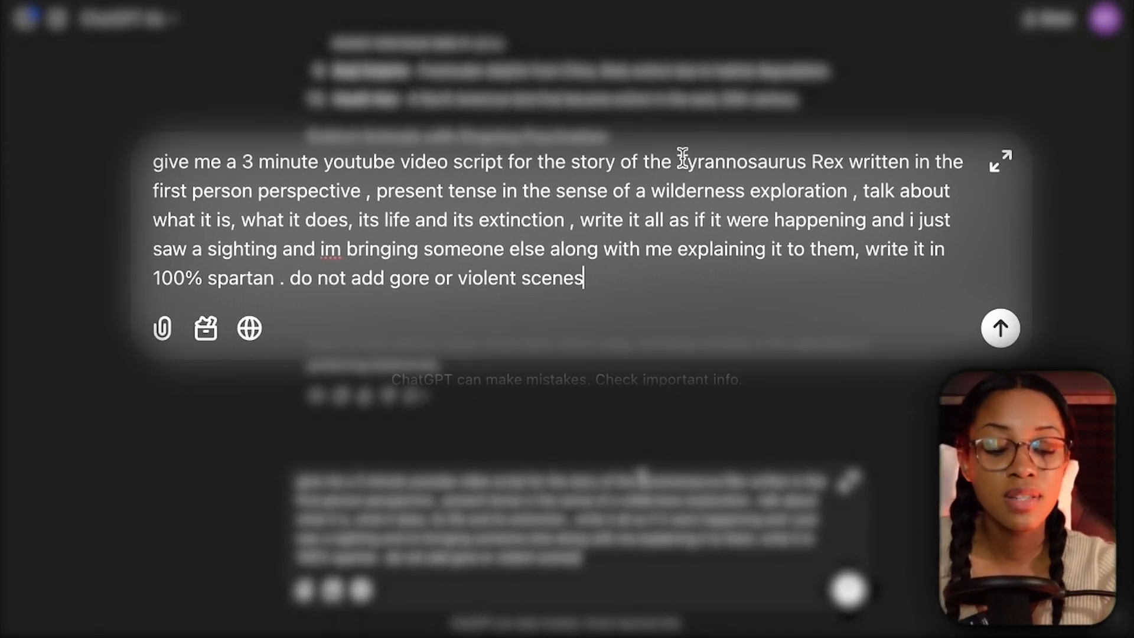
{"action": "key", "text": "Return"}
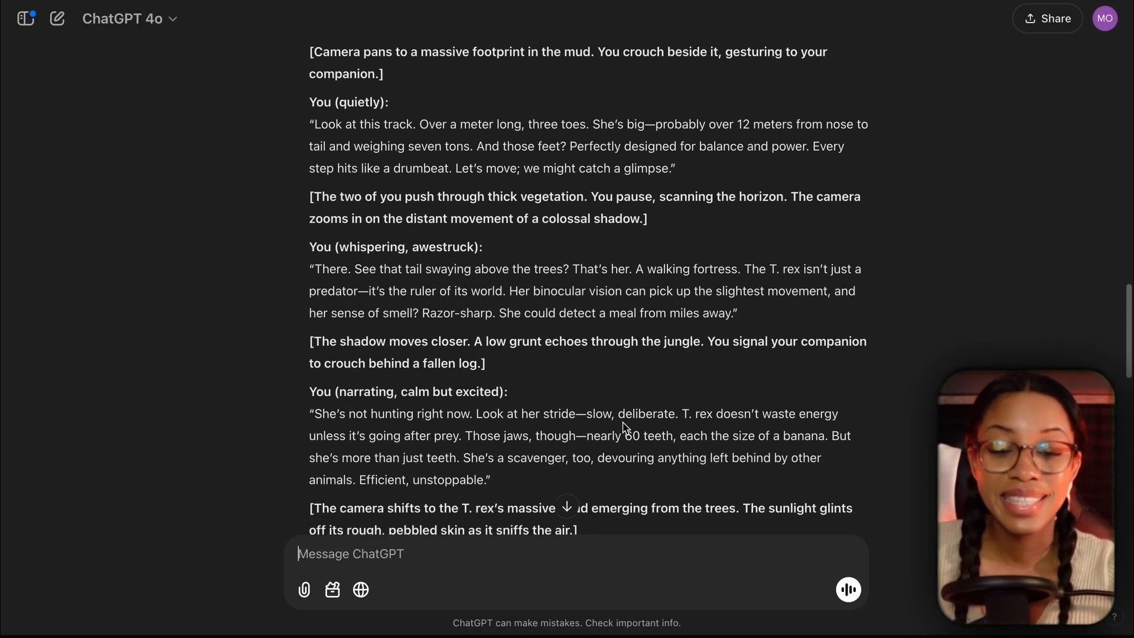
Review the generated T. rex script from start to end, including its bracketed opening scene and camera directions.
{"action": "scroll", "coordinate": [623, 424], "scroll_direction": "down", "scroll_amount": 15}
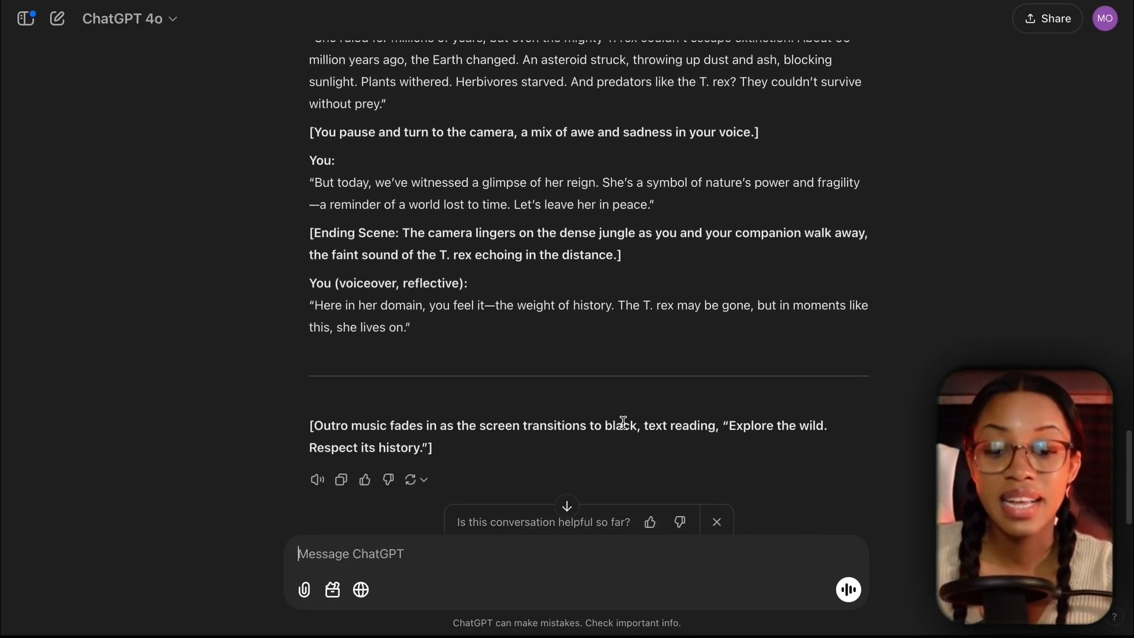
{"action": "scroll", "coordinate": [599, 354], "scroll_direction": "up", "scroll_amount": 15}
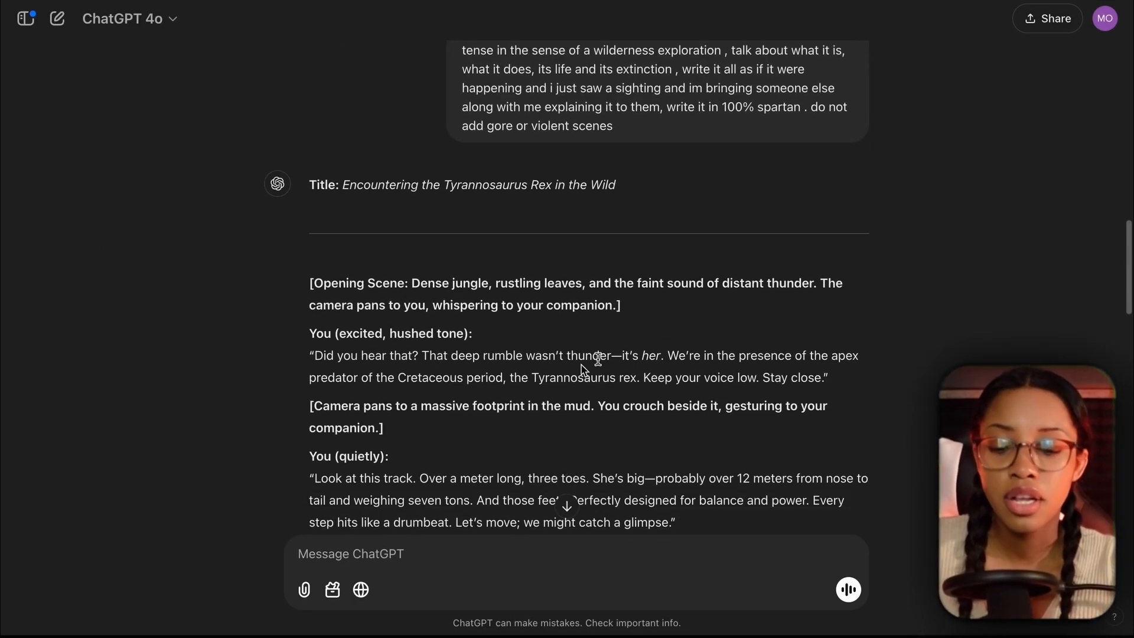
{"action": "scroll", "coordinate": [582, 369], "scroll_direction": "down", "scroll_amount": 2}
{"action": "left_click_drag", "start_coordinate": [310, 221], "coordinate": [610, 234]}
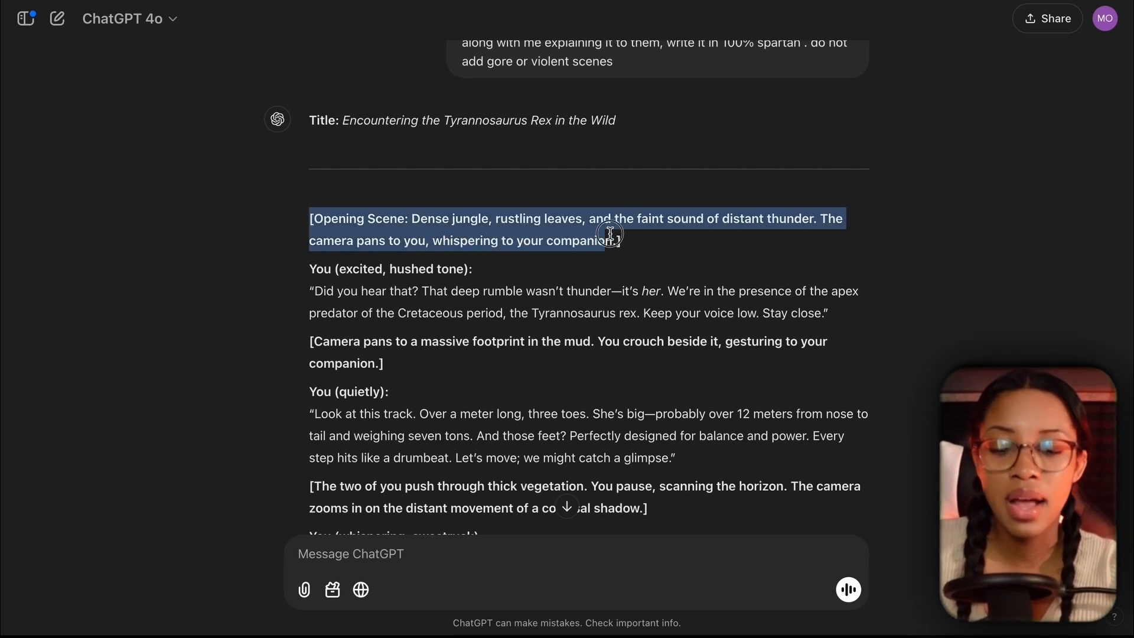
{"action": "left_click", "coordinate": [303, 345]}
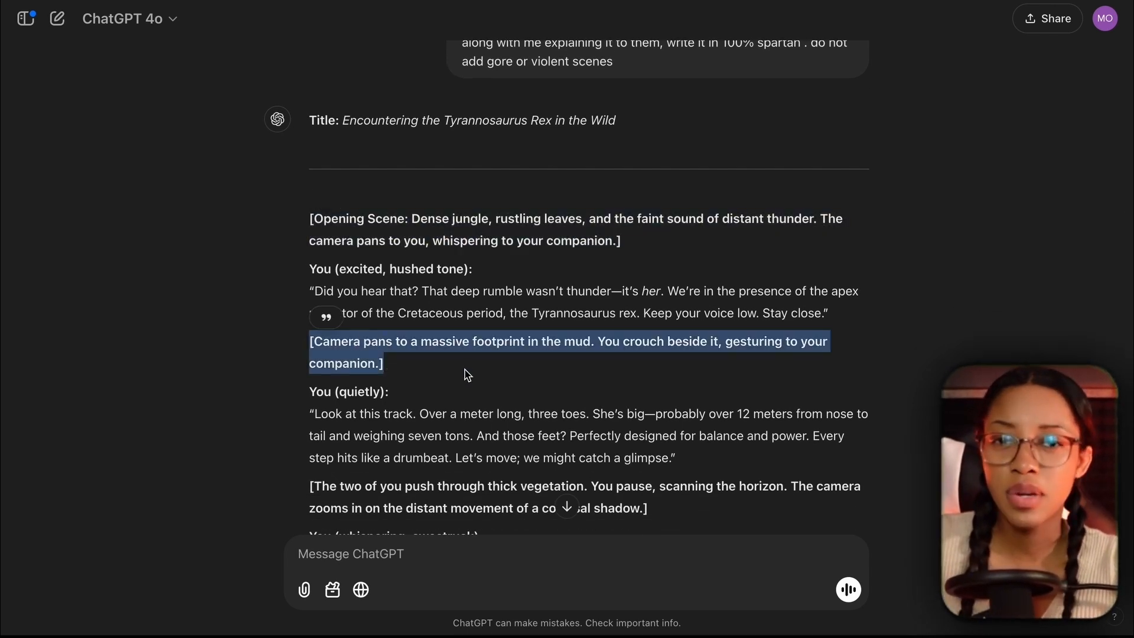
Send the follow-up request "extract script as plain paragraphs".
{"action": "scroll", "coordinate": [467, 372], "scroll_direction": "down", "scroll_amount": 10}
{"action": "scroll", "coordinate": [468, 412], "scroll_direction": "down", "scroll_amount": 8}
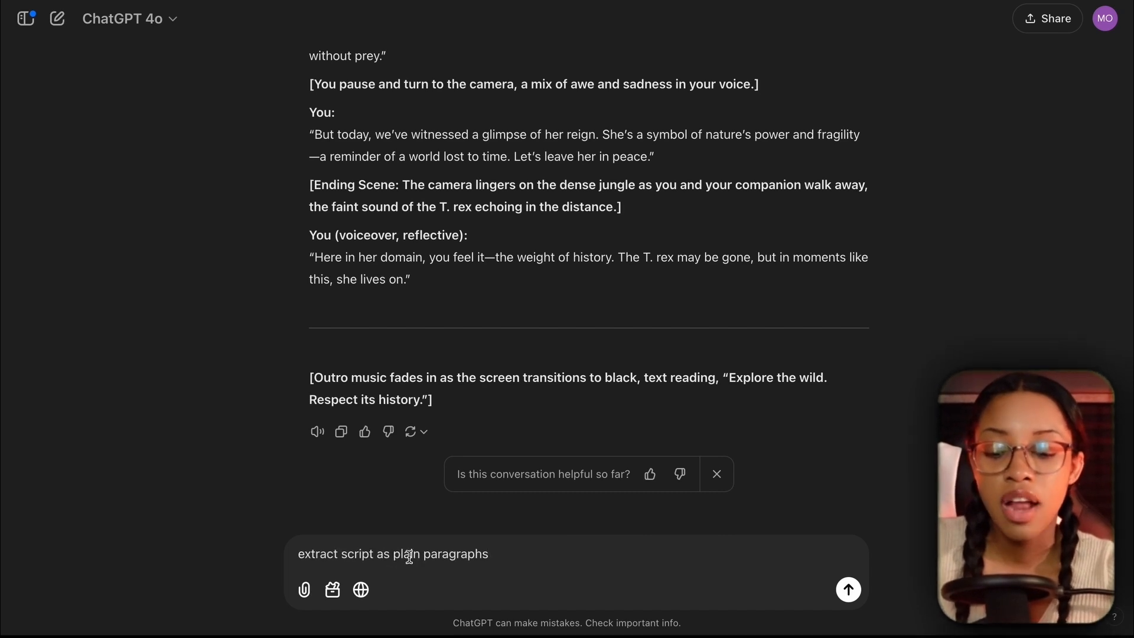
{"action": "key", "text": "Return"}
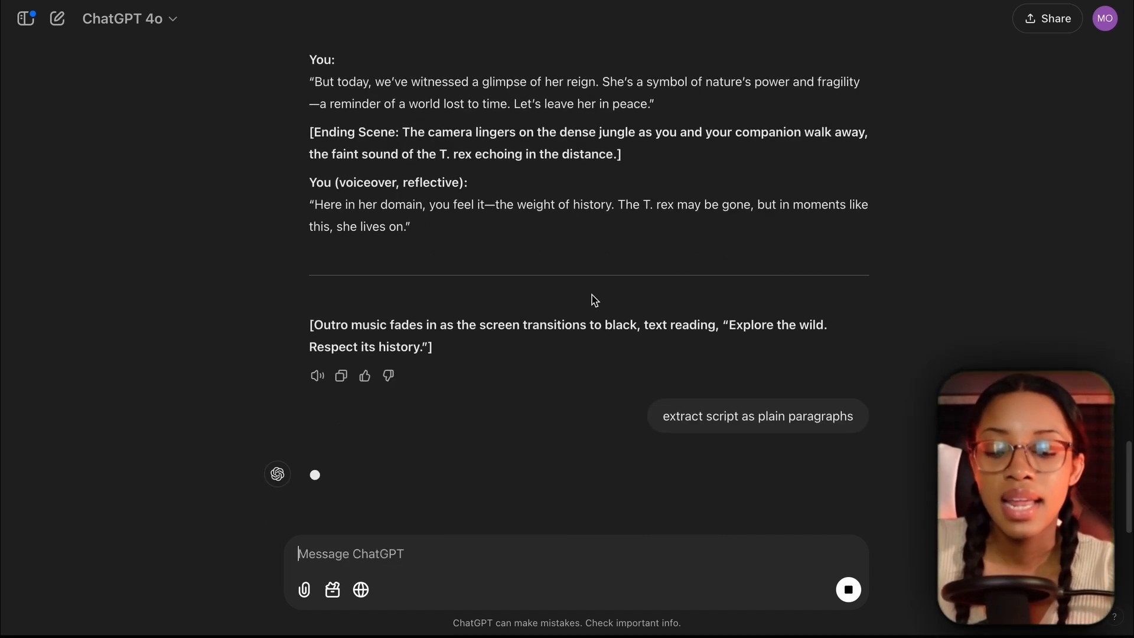
Read through the plain-paragraph version of the T. rex script.
{"action": "scroll", "coordinate": [343, 145], "scroll_direction": "up", "scroll_amount": 4}
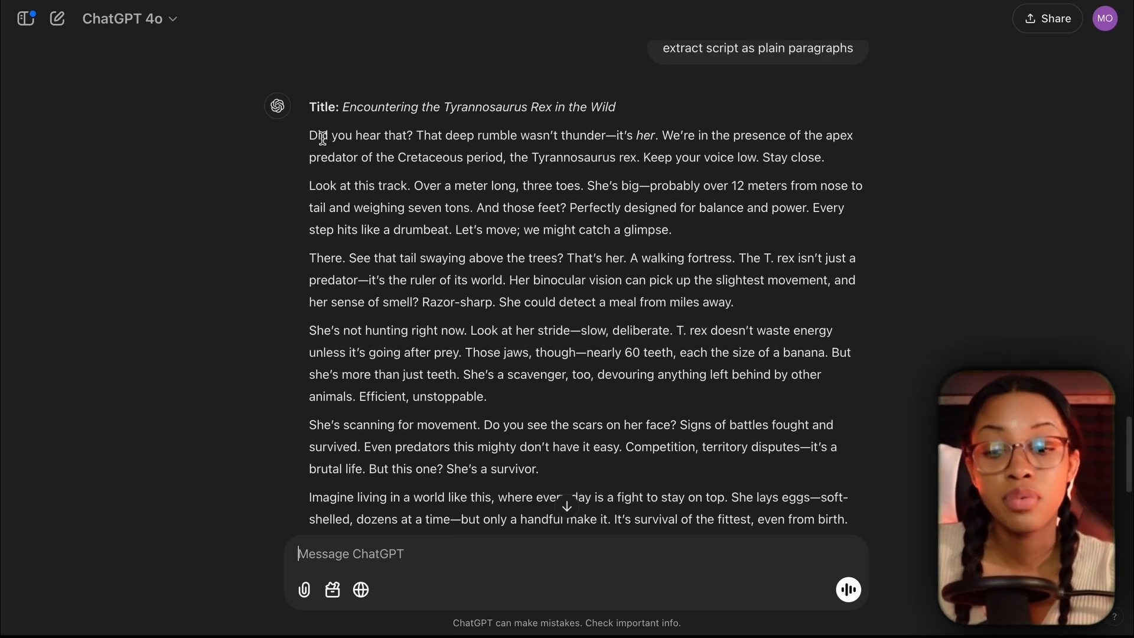
{"action": "scroll", "coordinate": [414, 304], "scroll_direction": "down", "scroll_amount": 5}
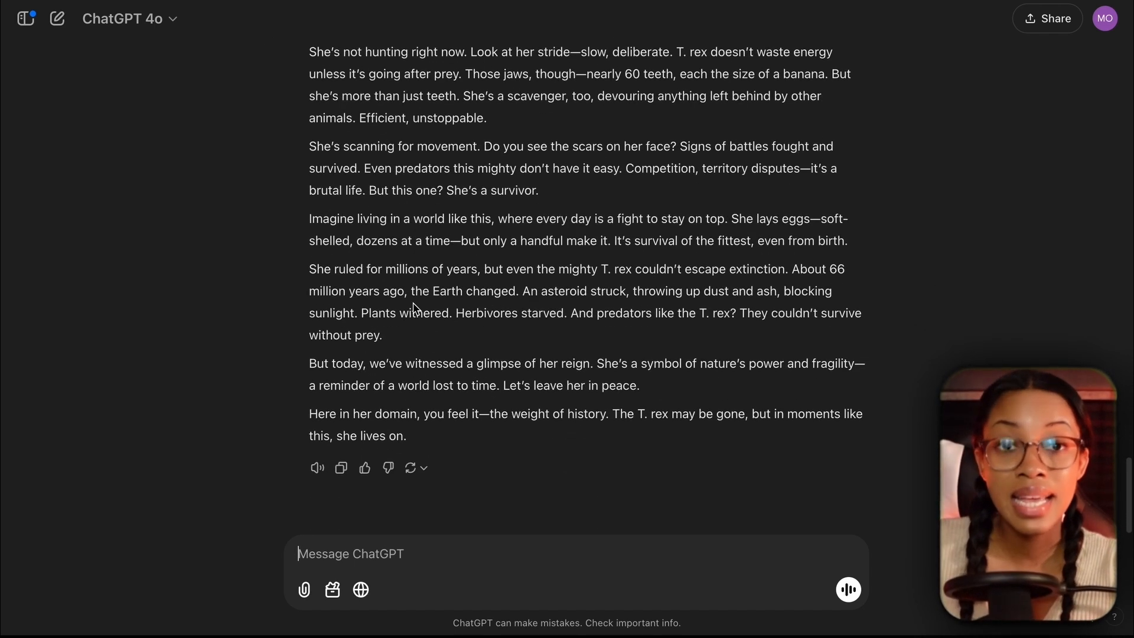
{"action": "scroll", "coordinate": [430, 280], "scroll_direction": "up", "scroll_amount": 5}
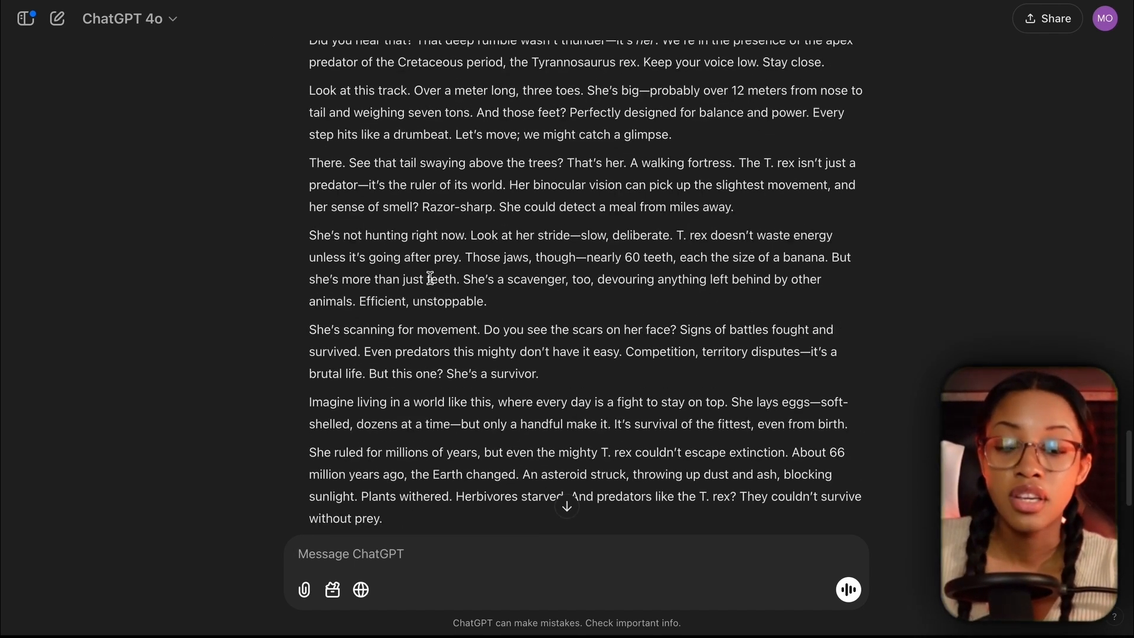
{"action": "scroll", "coordinate": [430, 282], "scroll_direction": "down", "scroll_amount": 15}
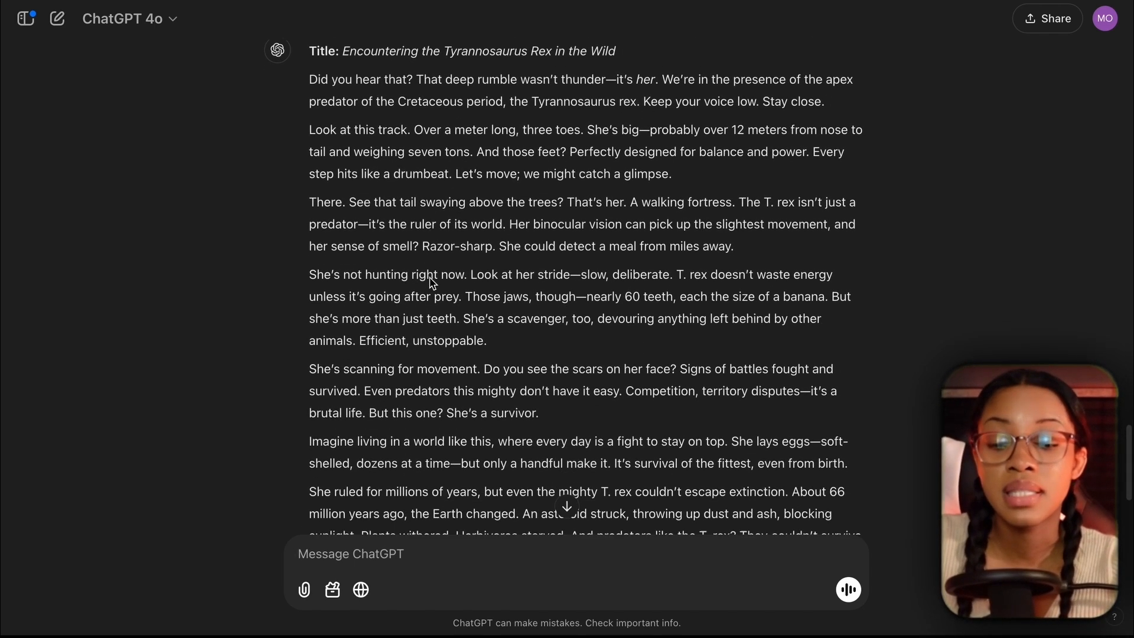
Copy the revised T. rex script starting at "Do you hear that?" into the Notion page "MonsGuide storyboarding notes:" under SCRIPT.
{"action": "scroll", "coordinate": [569, 349], "scroll_direction": "up", "scroll_amount": 6}
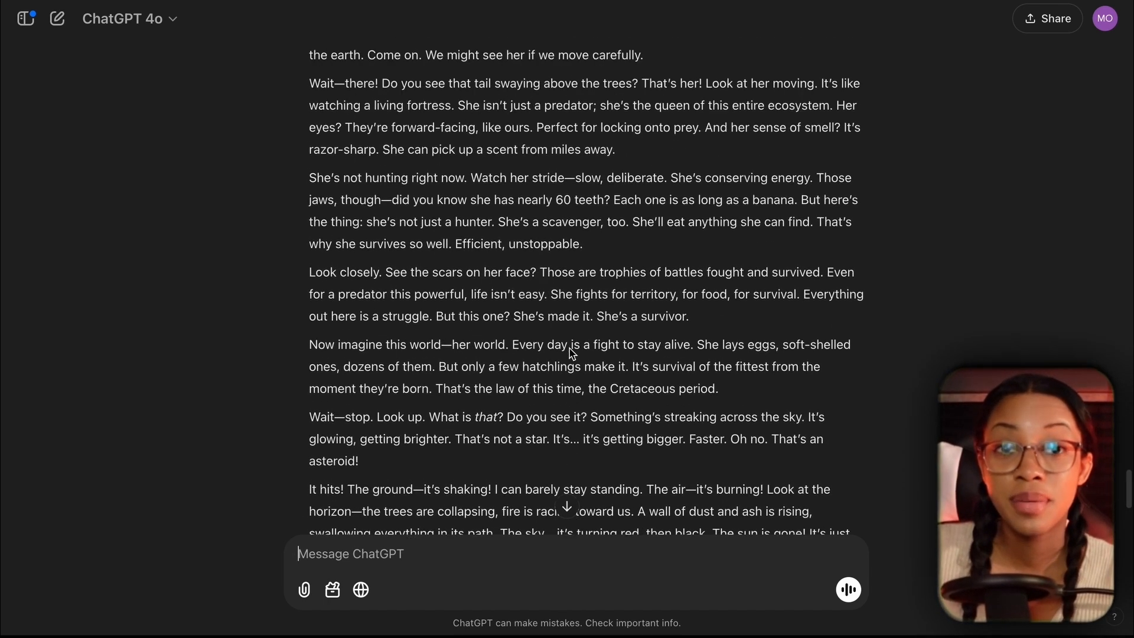
{"action": "scroll", "coordinate": [394, 201], "scroll_direction": "up", "scroll_amount": 1}
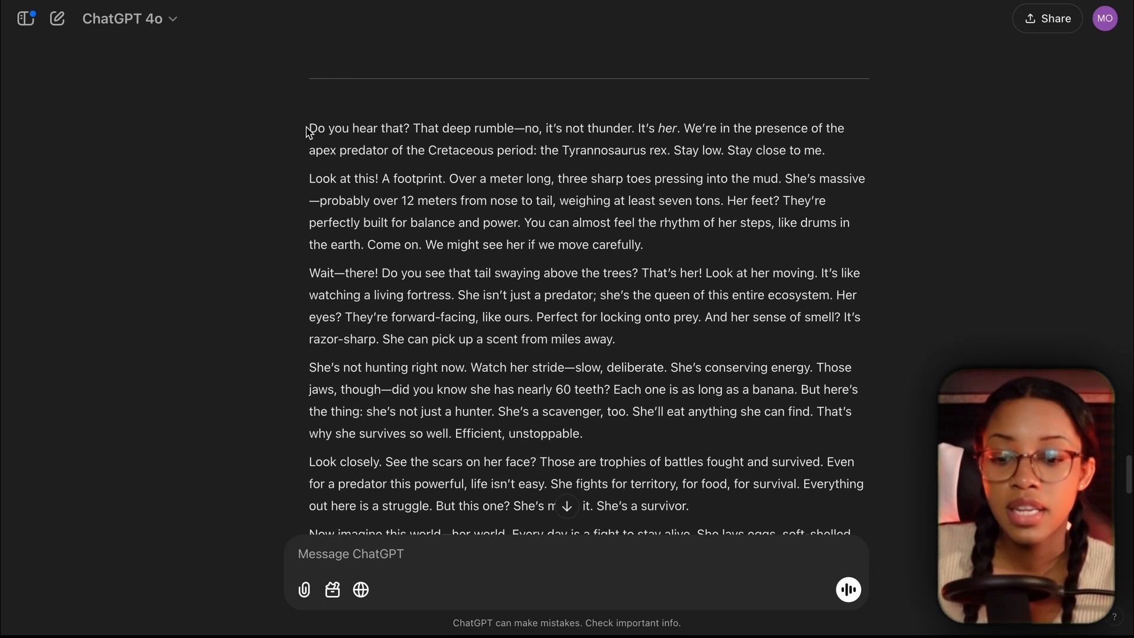
{"action": "left_click_drag", "start_coordinate": [357, 180], "coordinate": [679, 459]}
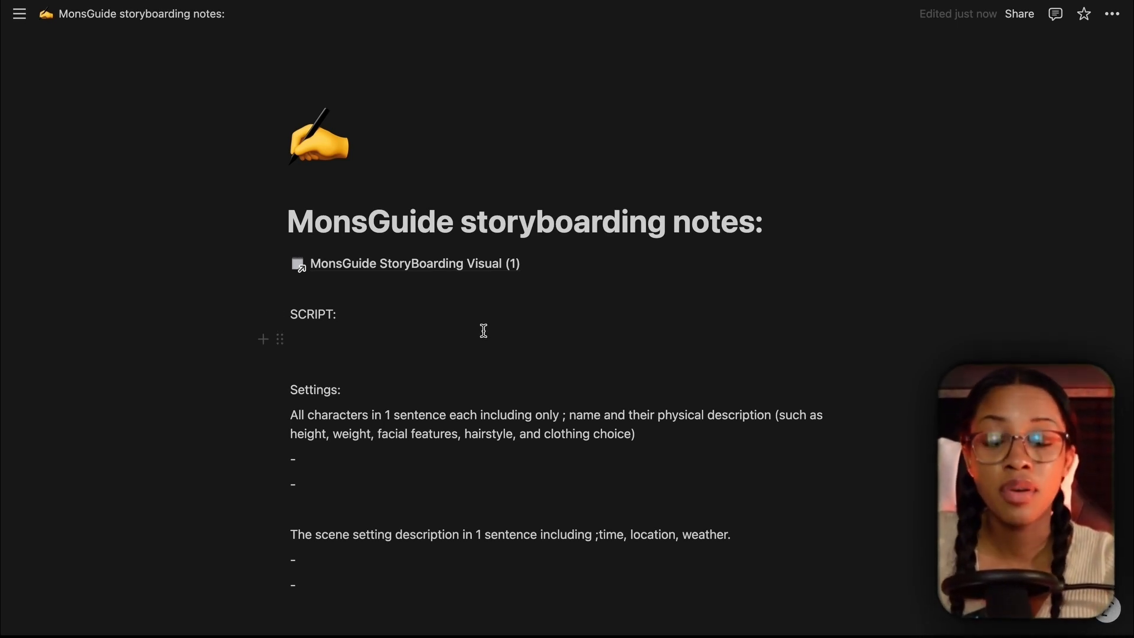
{"action": "key", "text": "Return"}
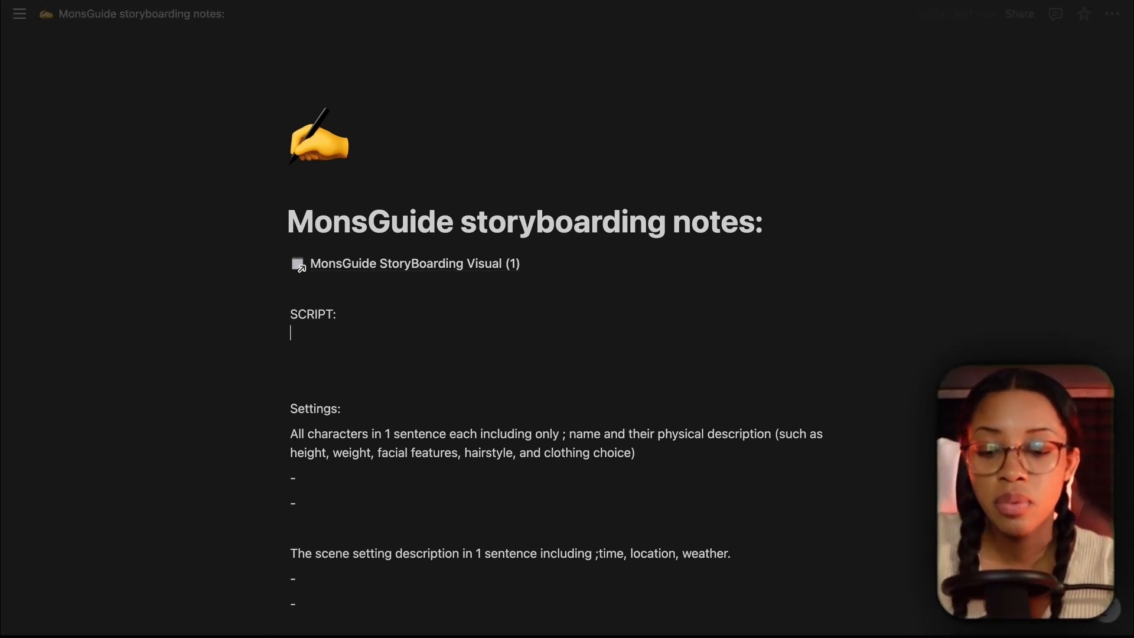
{"action": "key", "text": "super+v"}
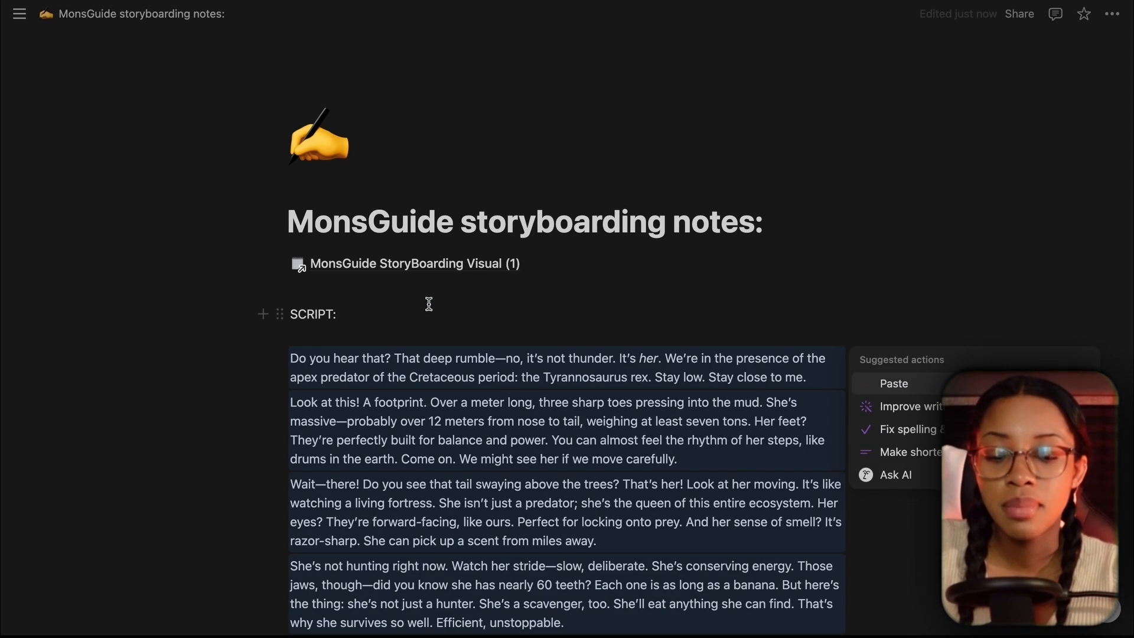
Change "barely" to "Barely" in the script line "I can barely stay standing" of the asteroid impact paragraph.
{"action": "left_click", "coordinate": [475, 303]}
{"action": "scroll", "coordinate": [475, 307], "scroll_direction": "down", "scroll_amount": 8}
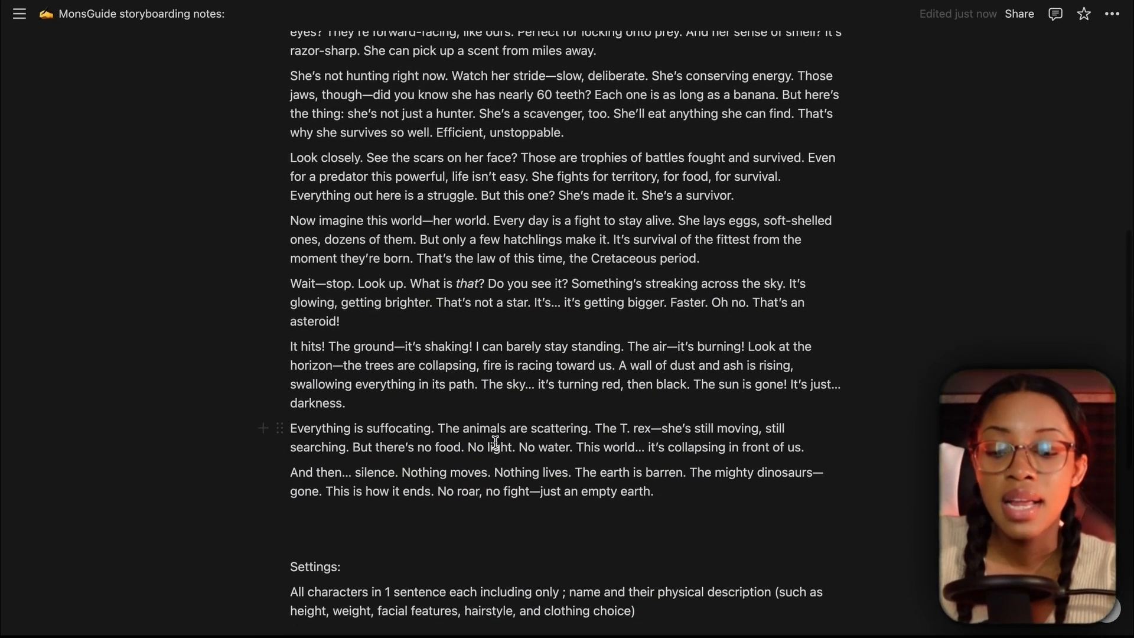
{"action": "scroll", "coordinate": [495, 442], "scroll_direction": "up", "scroll_amount": 1}
{"action": "left_click", "coordinate": [515, 418]}
{"action": "key", "text": "BackSpace"}
{"action": "key", "text": "BackSpace"}
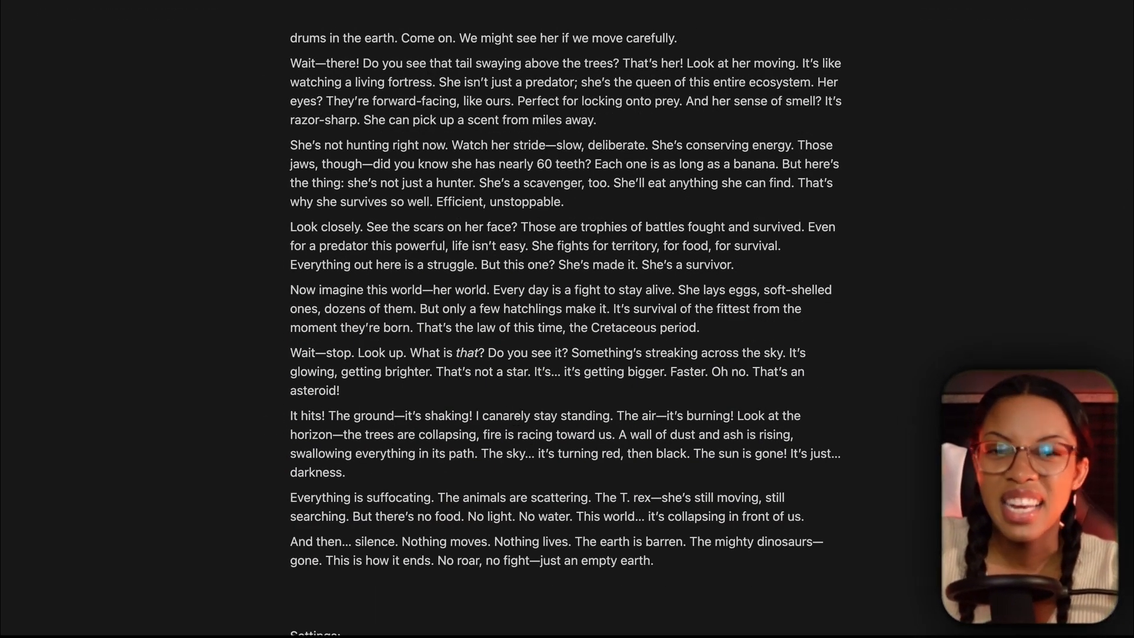
{"action": "type", "text": "b"}
{"action": "scroll", "coordinate": [589, 324], "scroll_direction": "up", "scroll_amount": 4}
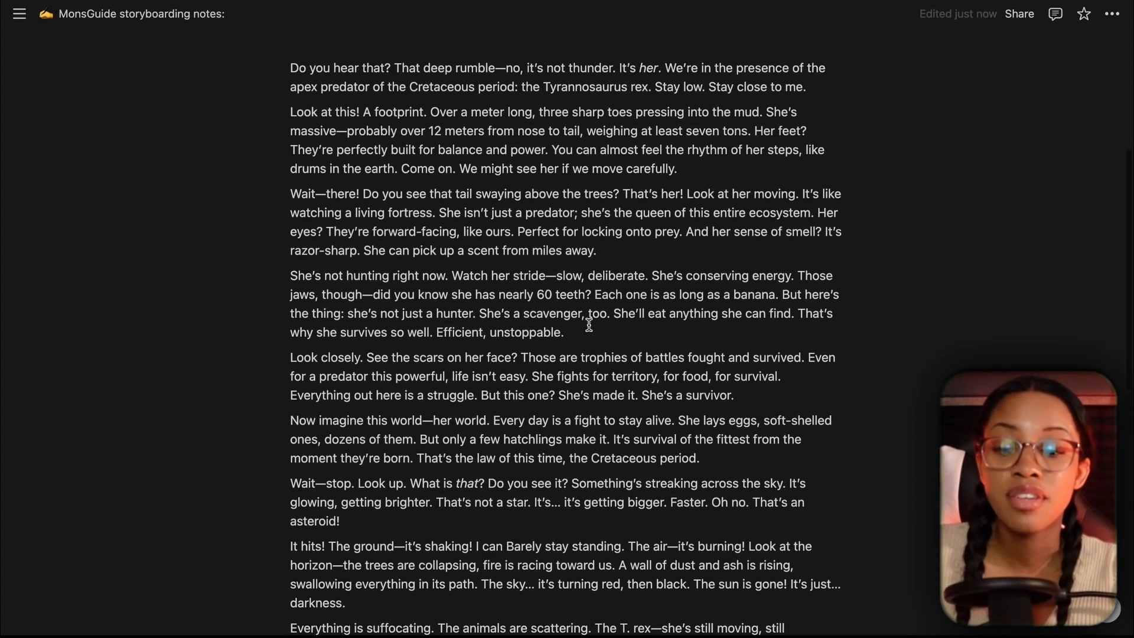
{"action": "scroll", "coordinate": [589, 325], "scroll_direction": "down", "scroll_amount": 1}
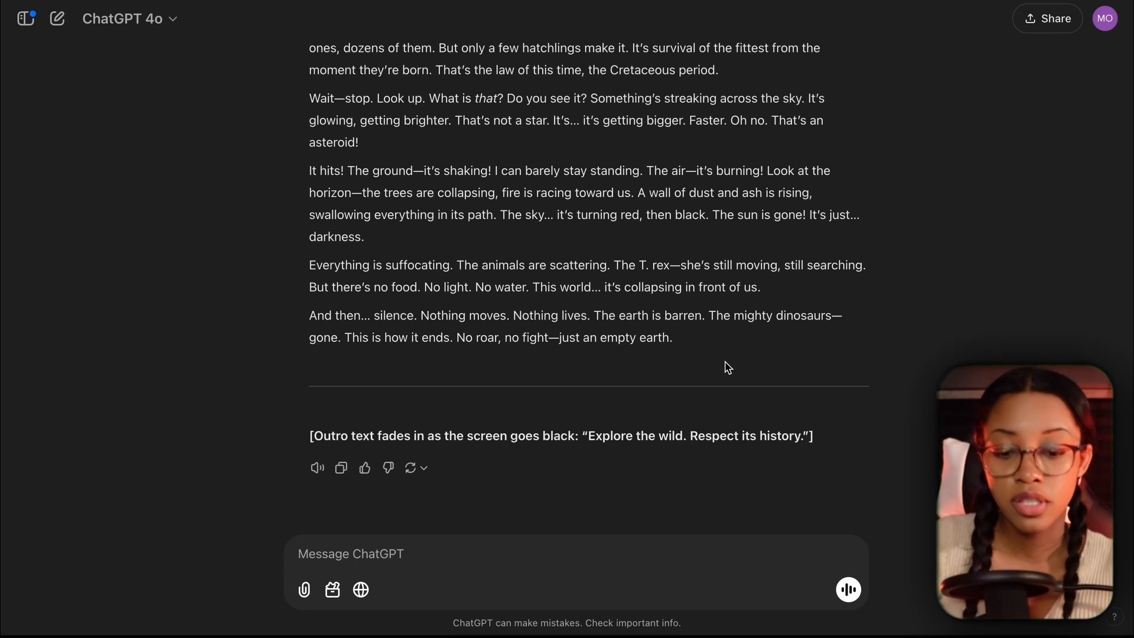
Ask ChatGPT for the Tyrannosaurus Rex script's characters and settings in 1 sentence each, limited to name and physical description, and time, location and weather.
{"action": "type", "text": "write me the individuals and settings for this youtube script which is about a Tyrannosaurus Rex give me ; all characters in 1 sentence each including only ;name and their physical description (such as height, weight, facial features, hairstyle, and clothing choice) and the settings / scene descriptions in 1 sentence each including only the time, location and weather."}
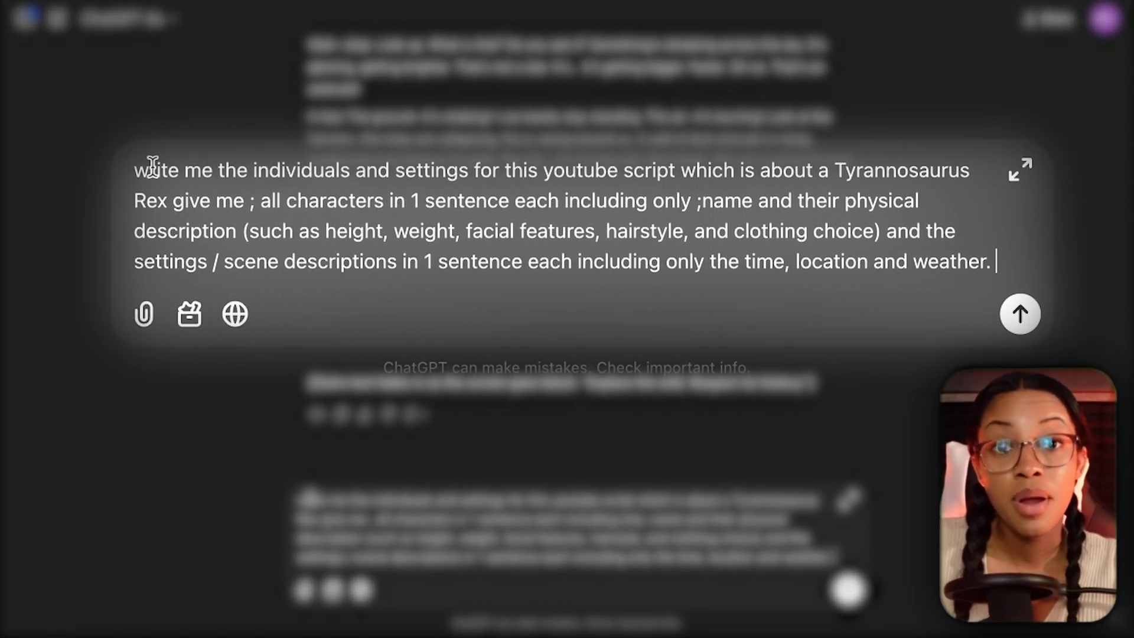
{"action": "left_click_drag", "start_coordinate": [295, 499], "coordinate": [513, 496]}
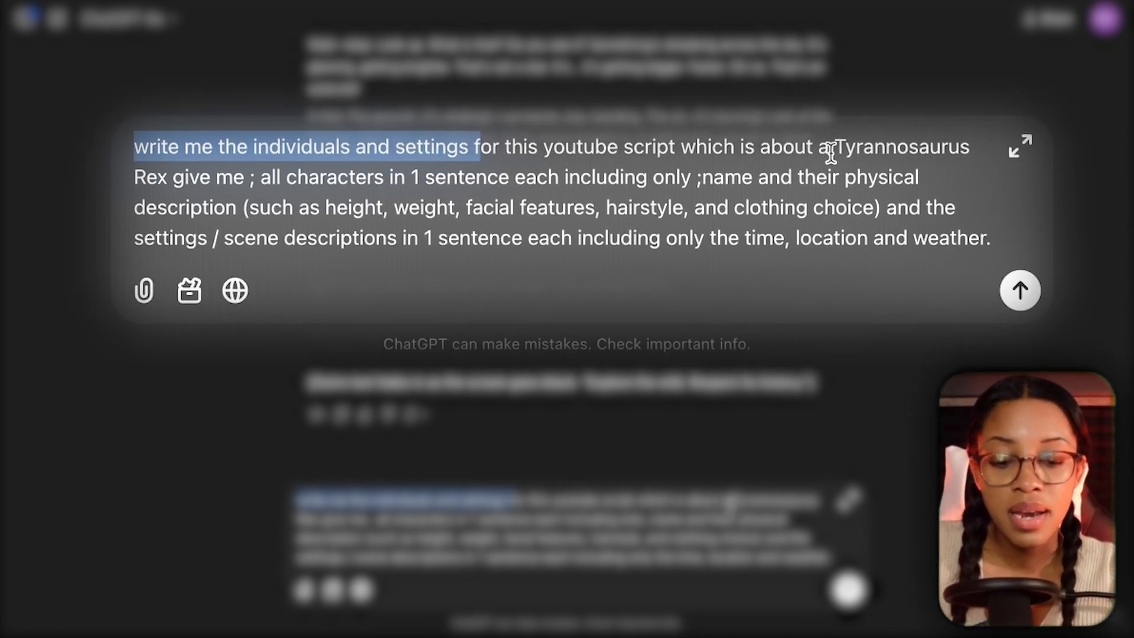
{"action": "left_click_drag", "start_coordinate": [732, 501], "coordinate": [383, 520]}
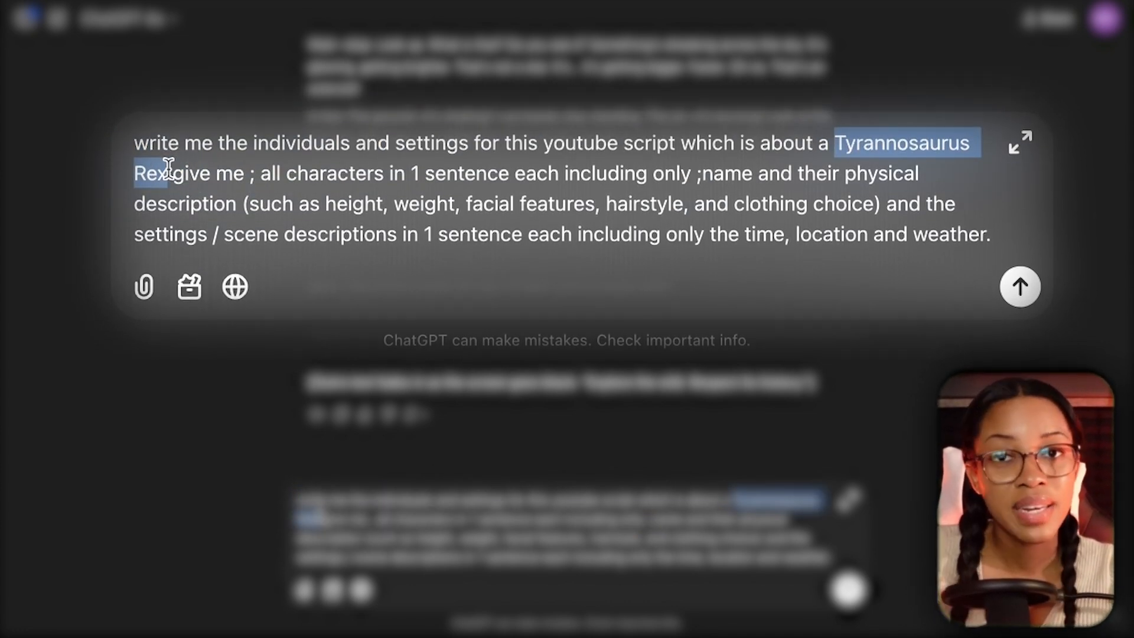
{"action": "left_click", "coordinate": [530, 517]}
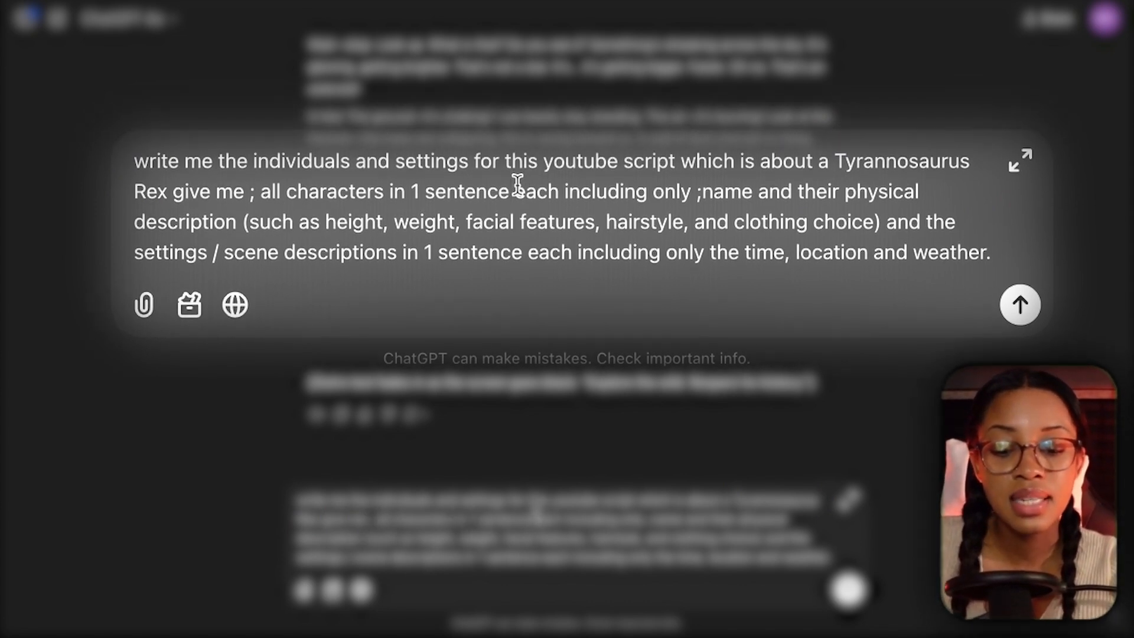
{"action": "left_click_drag", "start_coordinate": [537, 515], "coordinate": [758, 539]}
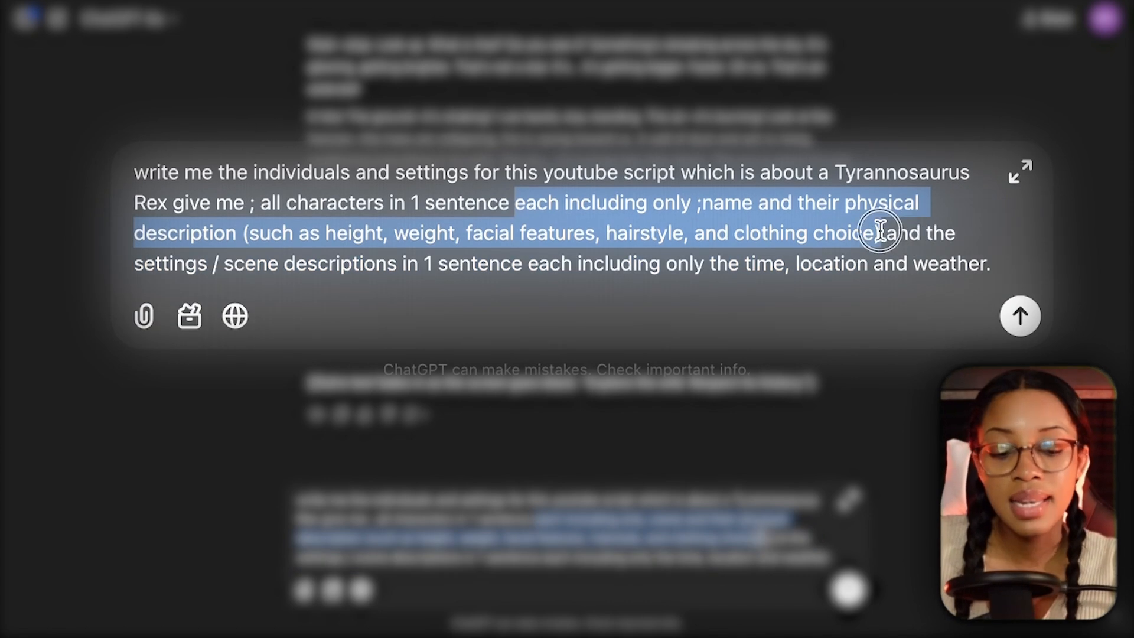
{"action": "left_click", "coordinate": [761, 539]}
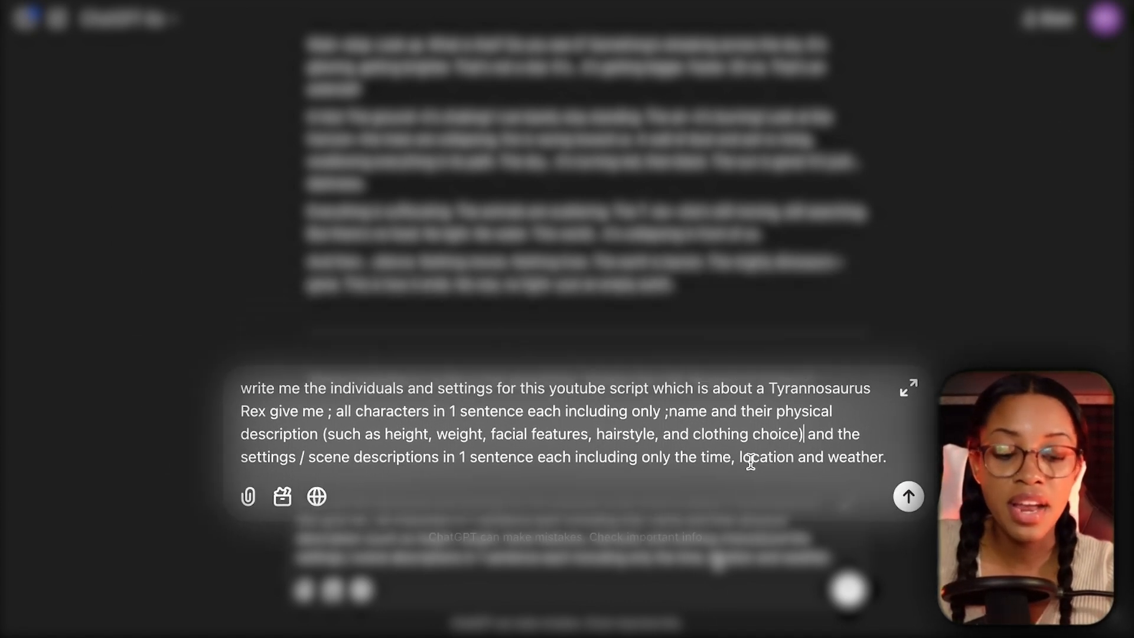
{"action": "key", "text": "Return"}
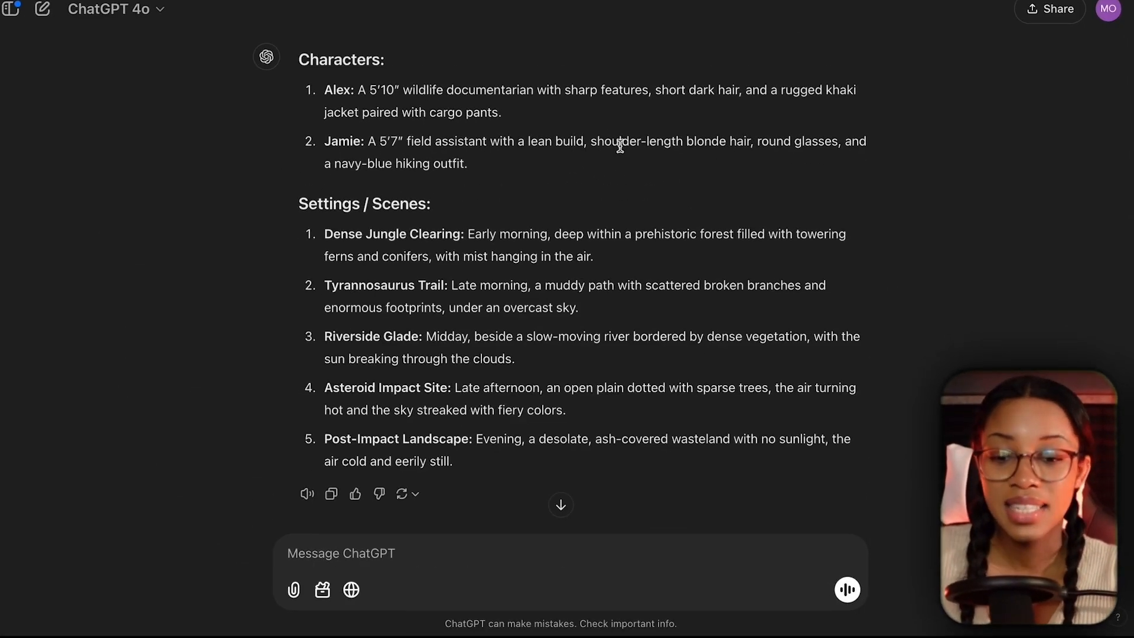
Send a follow-up saying the characters should be the "tour guide" and the companion, which is the camera perspective.
{"action": "scroll", "coordinate": [331, 16], "scroll_direction": "up", "scroll_amount": 1}
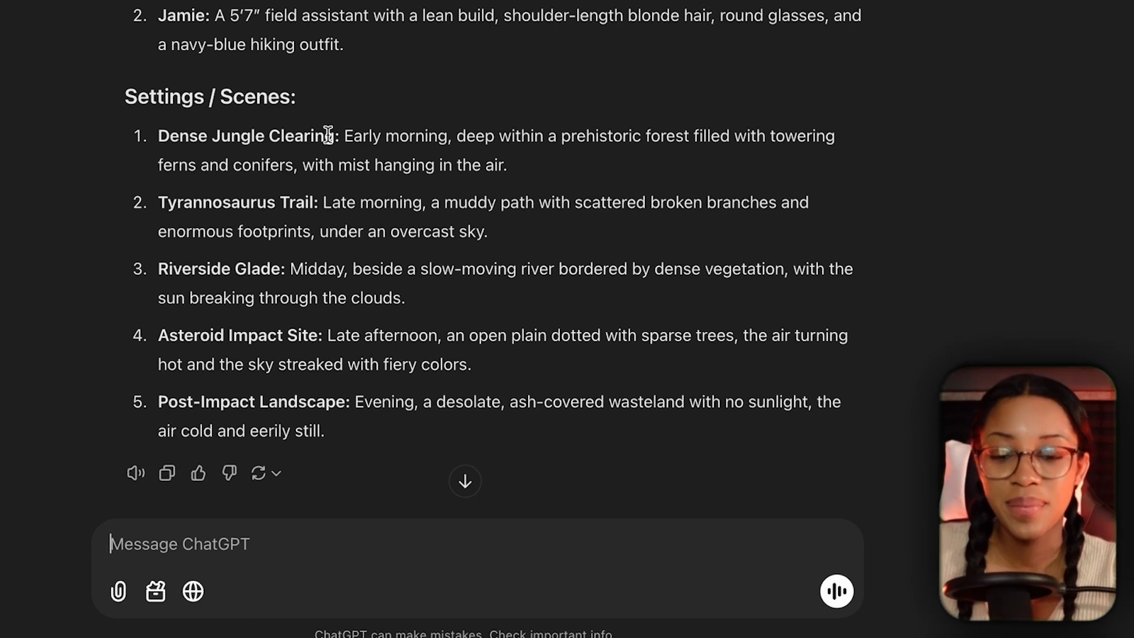
{"action": "scroll", "coordinate": [329, 136], "scroll_direction": "up", "scroll_amount": 1}
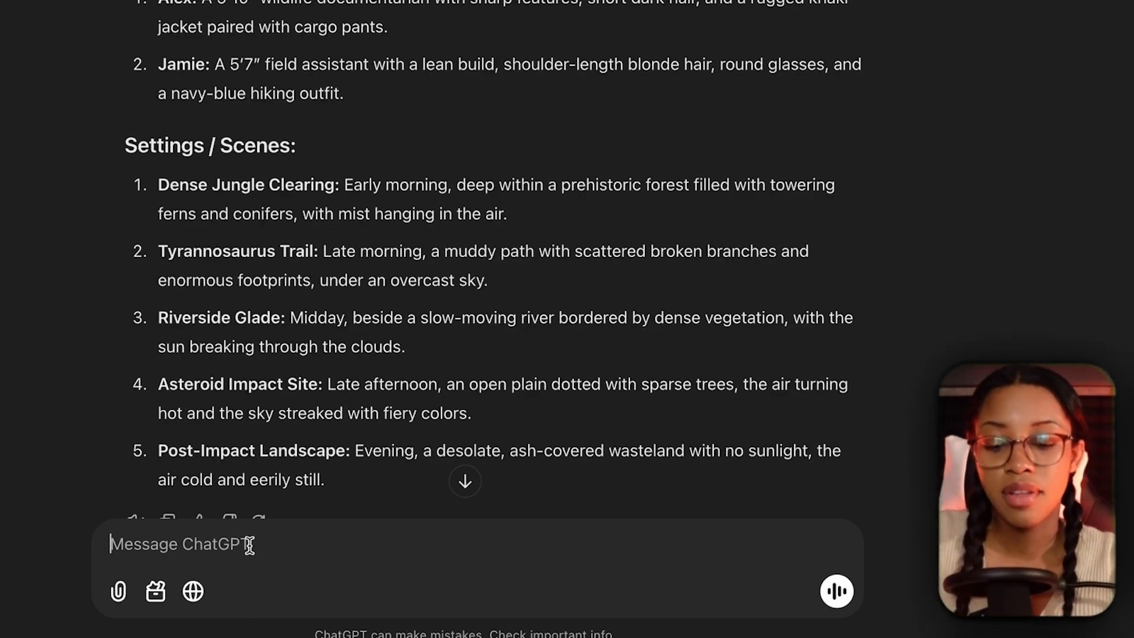
{"action": "type", "text": "the characters should be the \"tour guide\" and then the companion which is the camera perspective."}
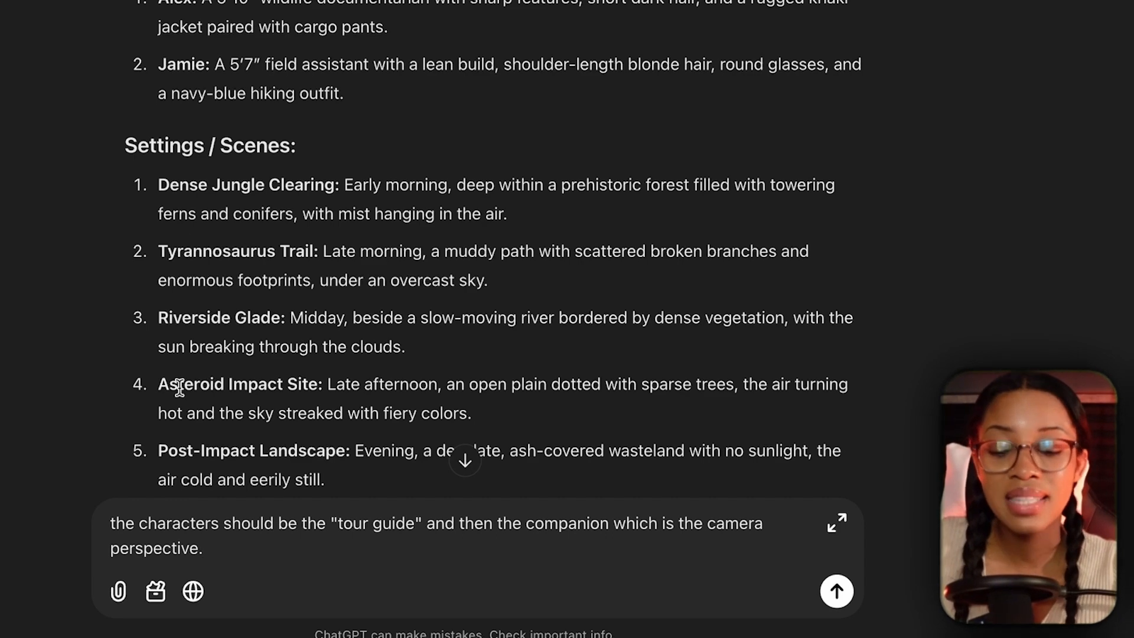
{"action": "key", "text": "Return"}
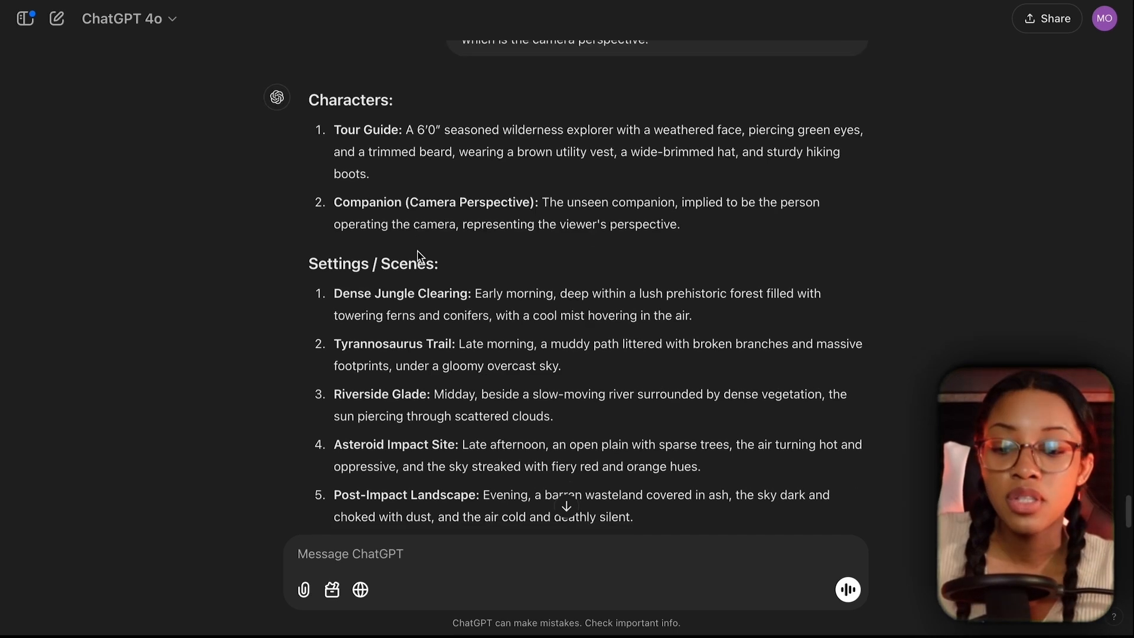
Copy the Tour Guide and Companion descriptions into the Notion storyboarding notes, under the characters instruction in Settings.
{"action": "scroll", "coordinate": [329, 160], "scroll_direction": "up", "scroll_amount": 1}
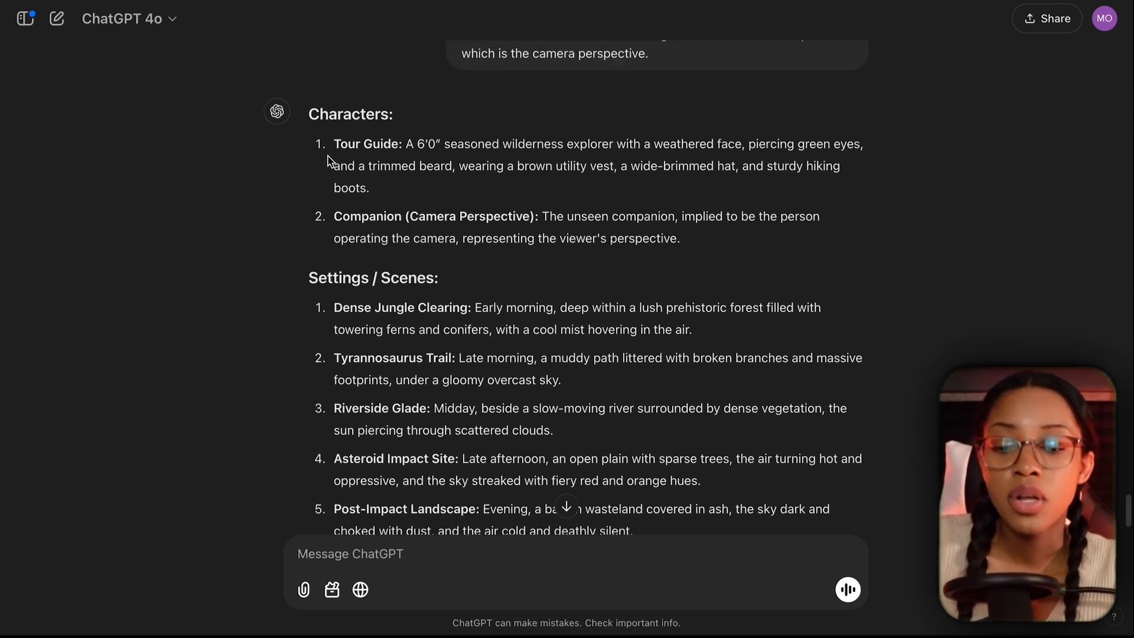
{"action": "left_click_drag", "start_coordinate": [334, 140], "coordinate": [697, 248]}
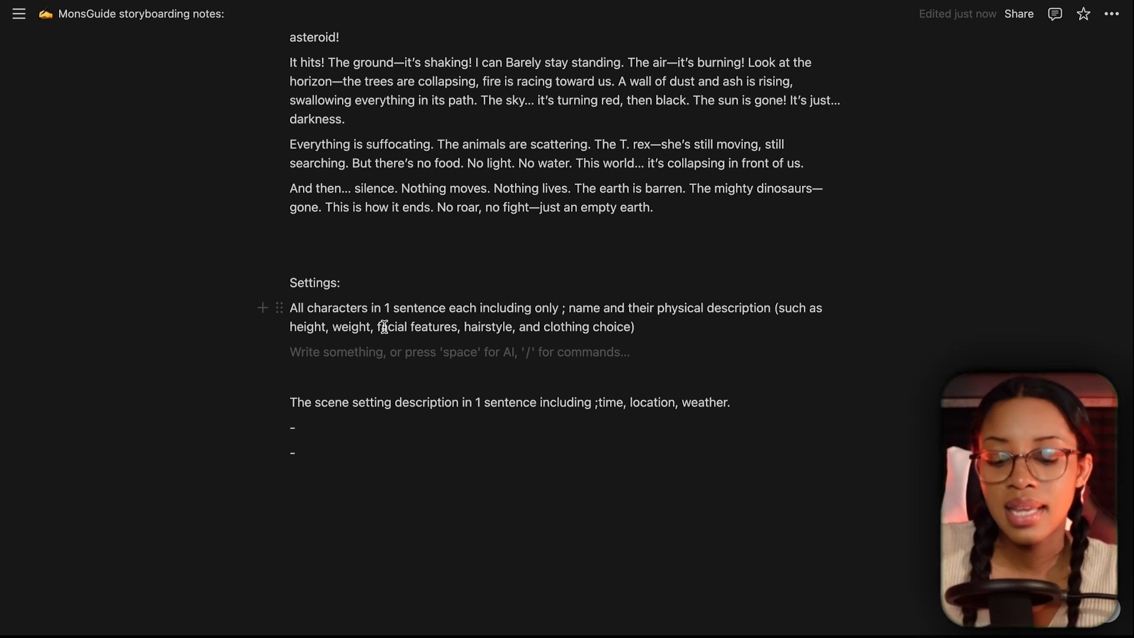
{"action": "type", "text": "Tour Guide: A 6′0″ seasoned wilderness explorer with a weathered face, piercing green eyes, and a trimmed beard, wearing a brown utility vest, a wide-brimmed hat, and sturdy hiking boots. Companion (Camera Perspective): The unseen companion, implied to be the person operating the camera, representing the viewer's perspective."}
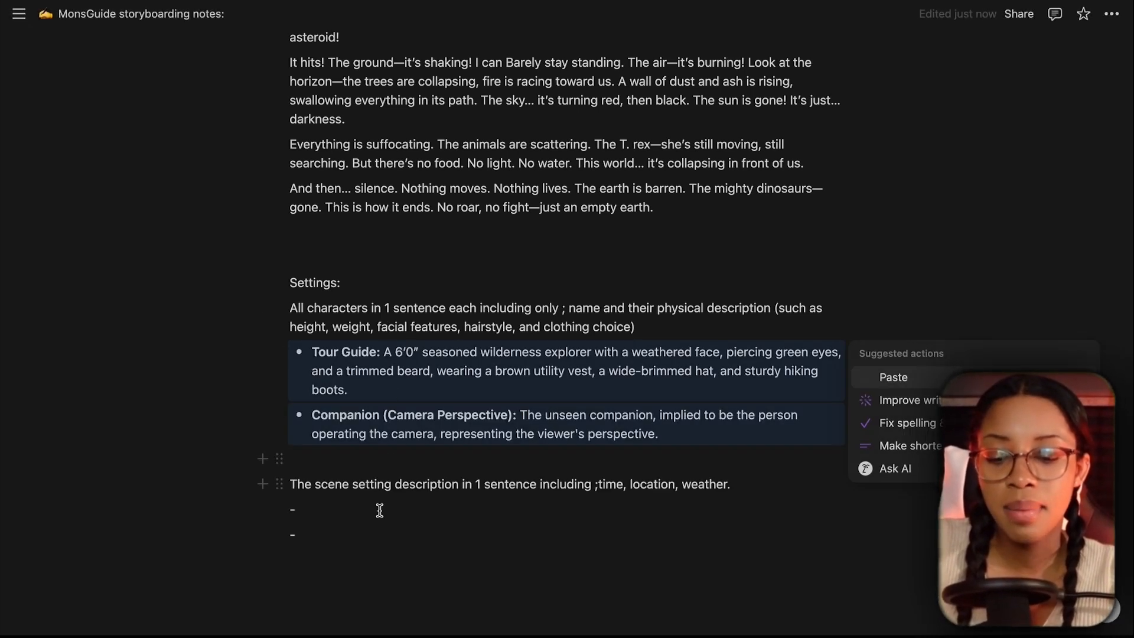
Copy the five scene descriptions, Dense Jungle Clearing through Post-Impact Landscape, from ChatGPT into the Notion notes under the scene setting line, replacing the dashes.
{"action": "left_click", "coordinate": [376, 512]}
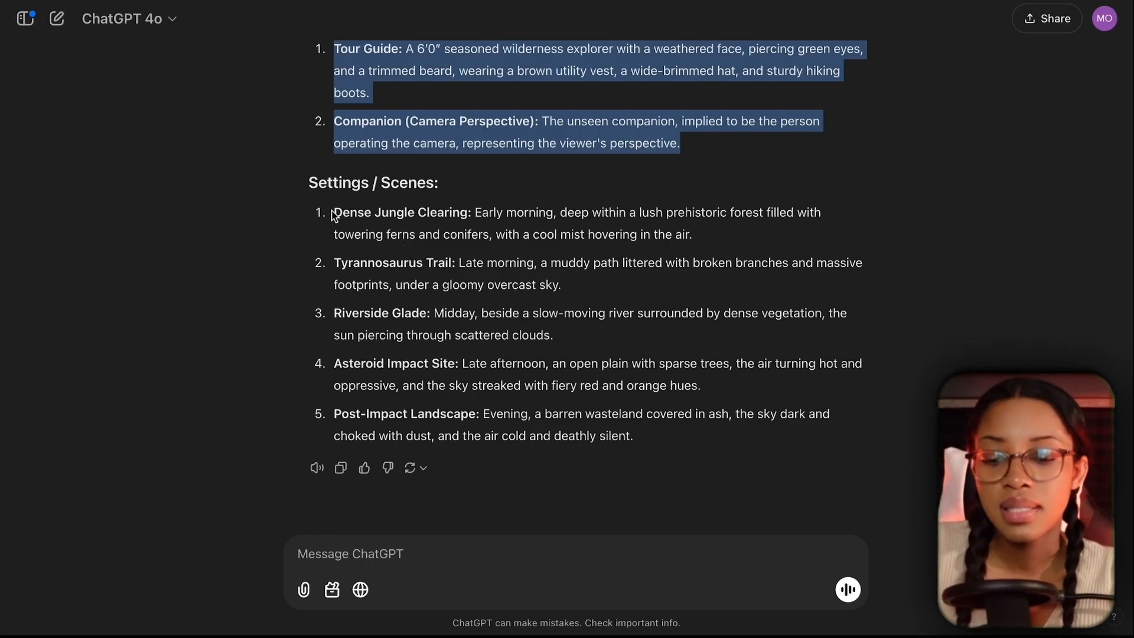
{"action": "left_click_drag", "start_coordinate": [333, 212], "coordinate": [635, 438]}
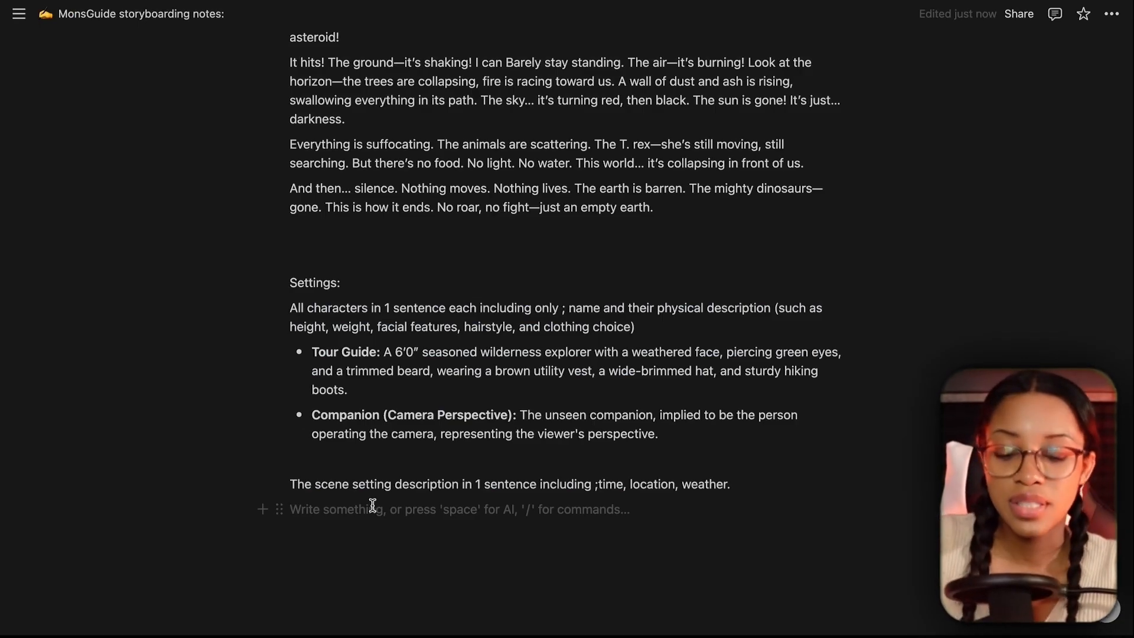
{"action": "key", "text": "ctrl+v"}
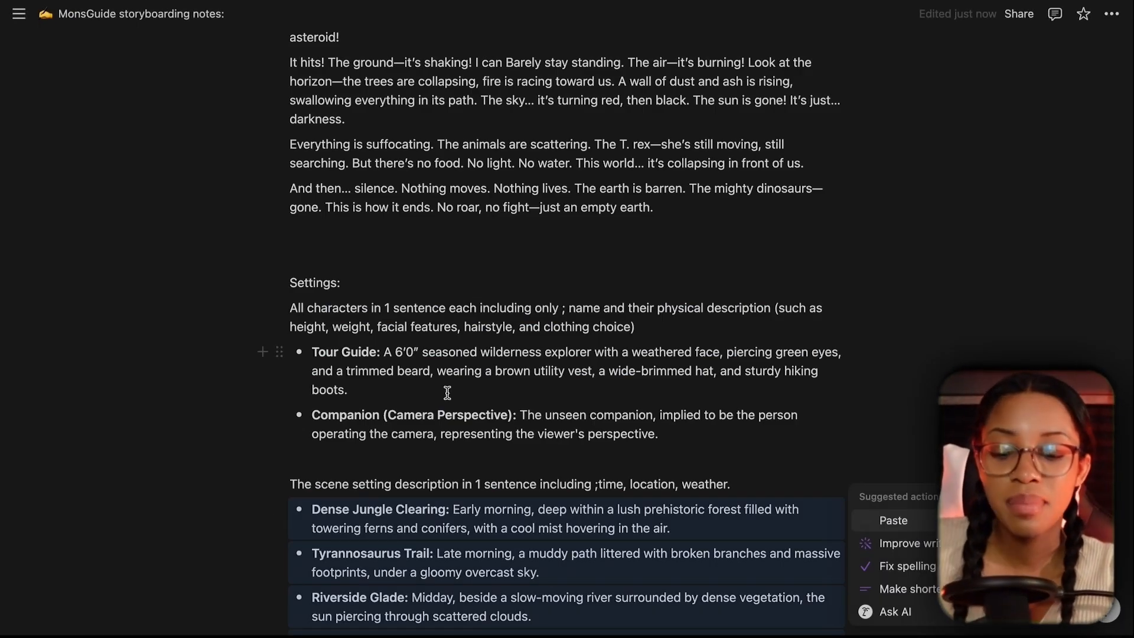
{"action": "scroll", "coordinate": [732, 404], "scroll_direction": "down", "scroll_amount": 1}
{"action": "scroll", "coordinate": [716, 324], "scroll_direction": "up", "scroll_amount": 6}
{"action": "scroll", "coordinate": [716, 323], "scroll_direction": "down", "scroll_amount": 6}
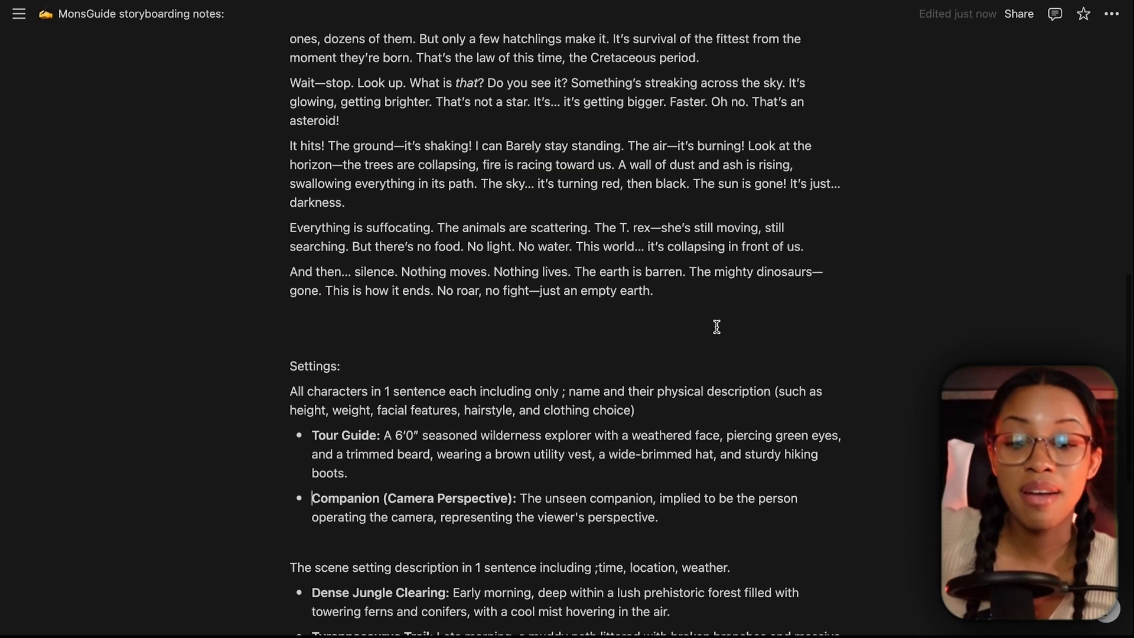
{"action": "scroll", "coordinate": [716, 326], "scroll_direction": "down", "scroll_amount": 1}
{"action": "scroll", "coordinate": [717, 327], "scroll_direction": "up", "scroll_amount": 10}
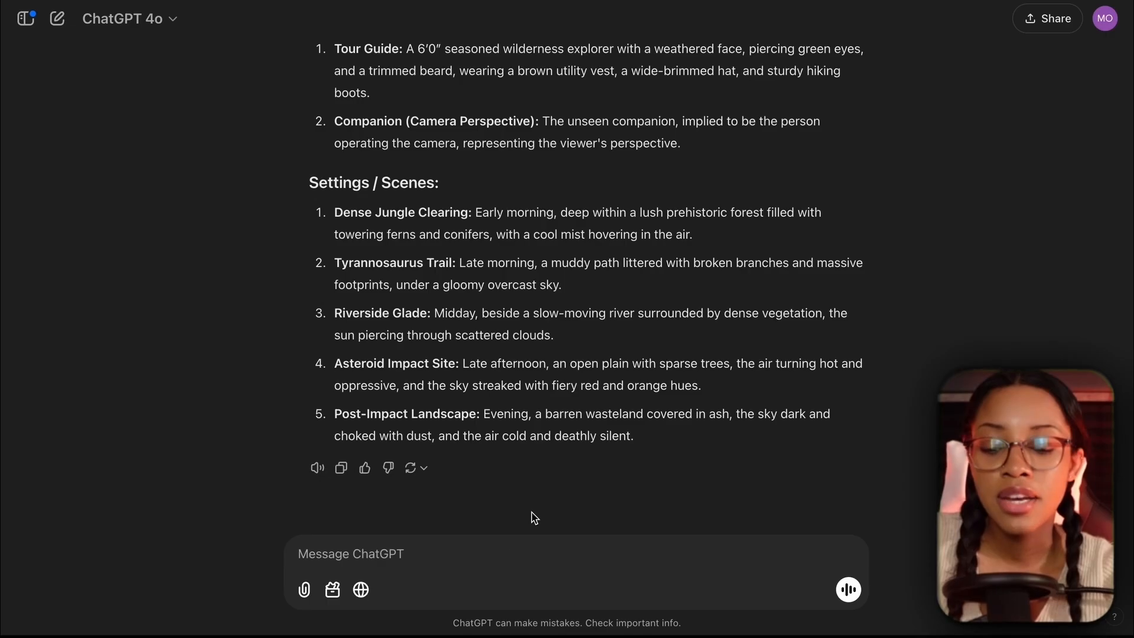
In ChatGPT, draft a prompt for scene descriptions with 1 distinct action/visual per script line, formatted as ( [shot type] of [subject/action] [location]).
{"action": "type", "text": "Generate the scene prompt description for every scene line in this script ensuring only 1 distinct action/ visual per line. Using this prompt format ( [shot type] of [subject/action] [location]), The shot type (e.g., wide shot, close-up, tracking shot) must be explicitly stated. The description must include specific details of the subject, action, and location, ensuring consistent flow between shots. Each shot should visually build on the previous one to create a seamless cinematic narrative. (paste script) and here is the setting information"}
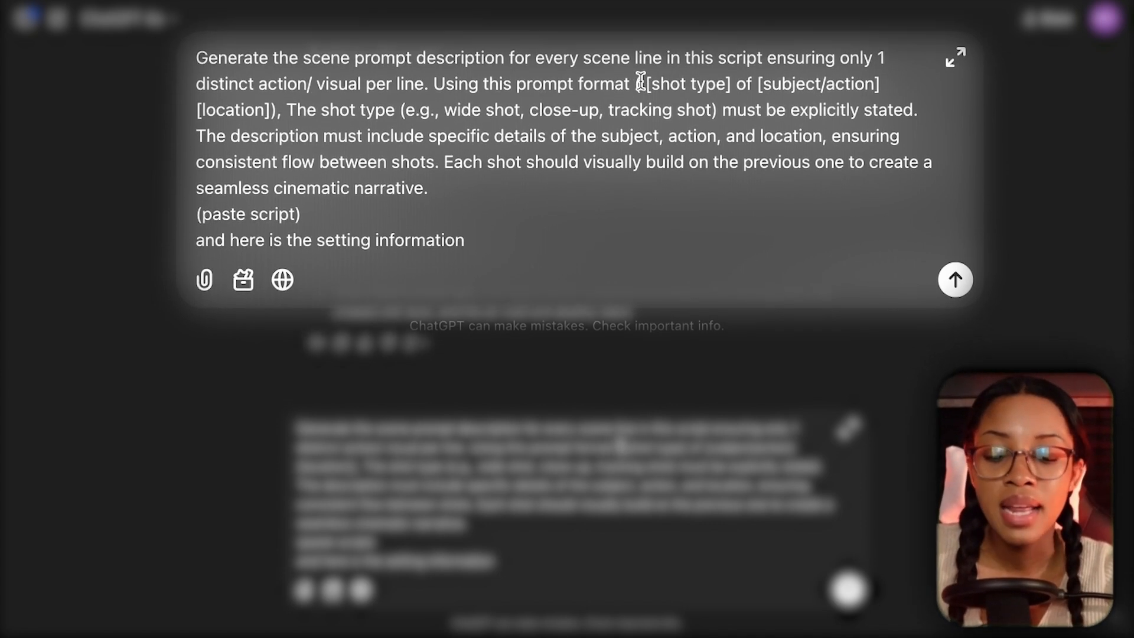
{"action": "left_click_drag", "start_coordinate": [640, 84], "coordinate": [276, 102]}
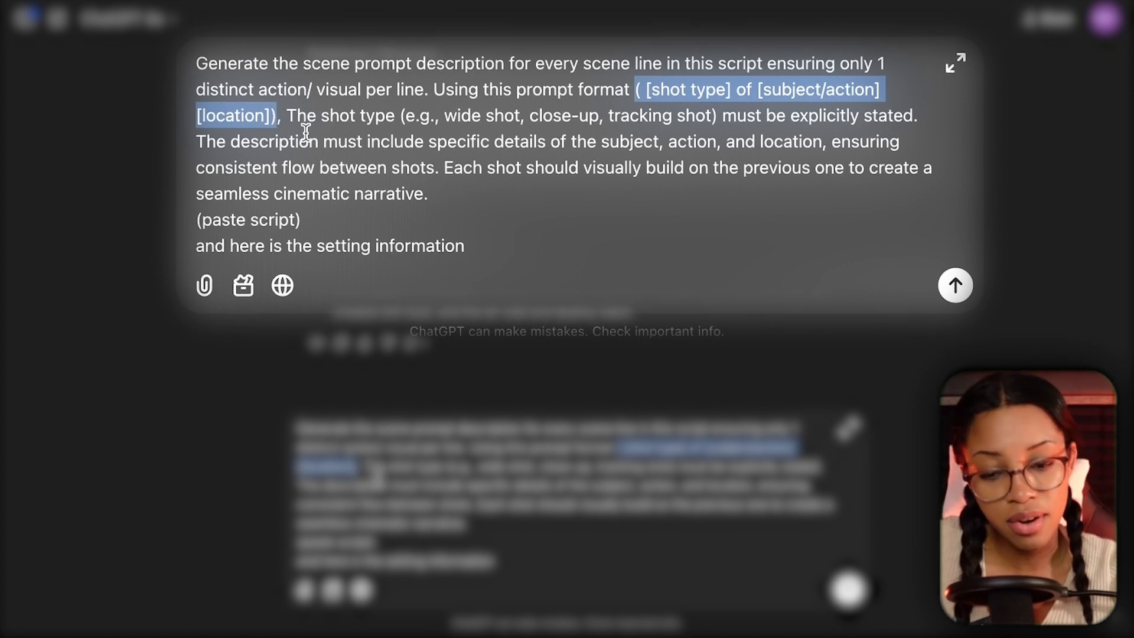
{"action": "left_click", "coordinate": [287, 119]}
{"action": "left_click_drag", "start_coordinate": [287, 121], "coordinate": [748, 147]}
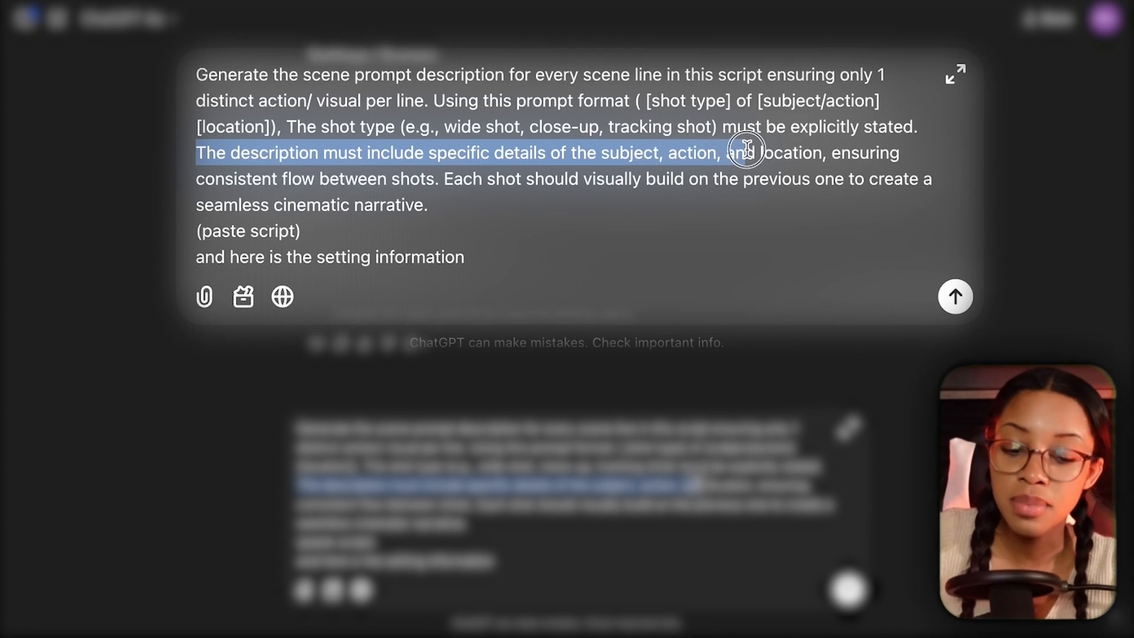
{"action": "left_click_drag", "start_coordinate": [819, 155], "coordinate": [333, 170]}
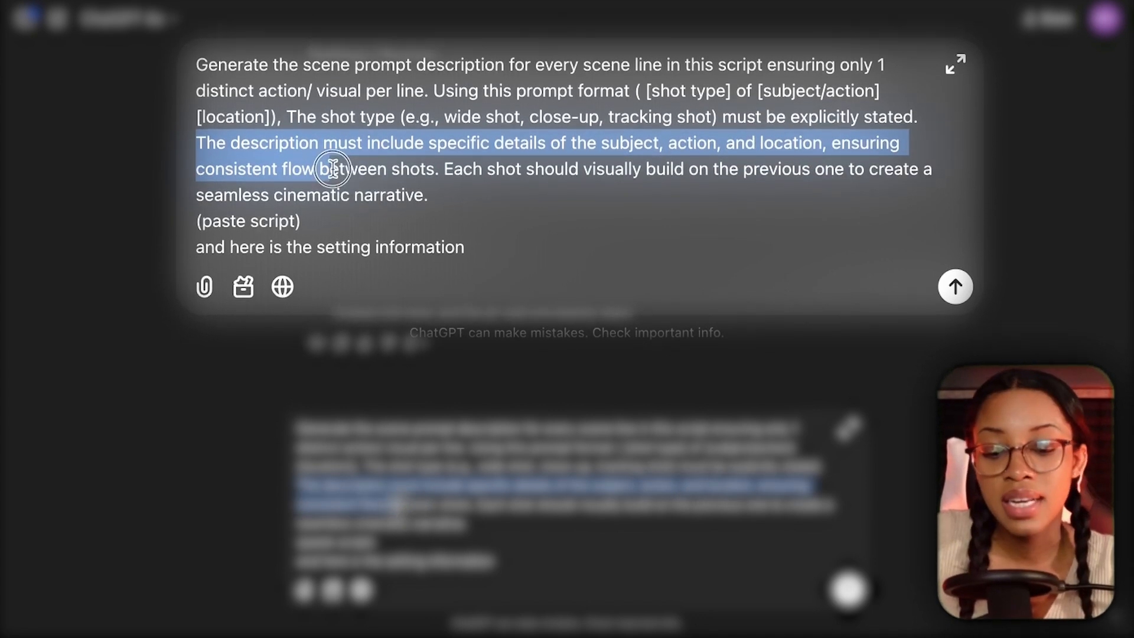
{"action": "left_click_drag", "start_coordinate": [415, 170], "coordinate": [460, 184]}
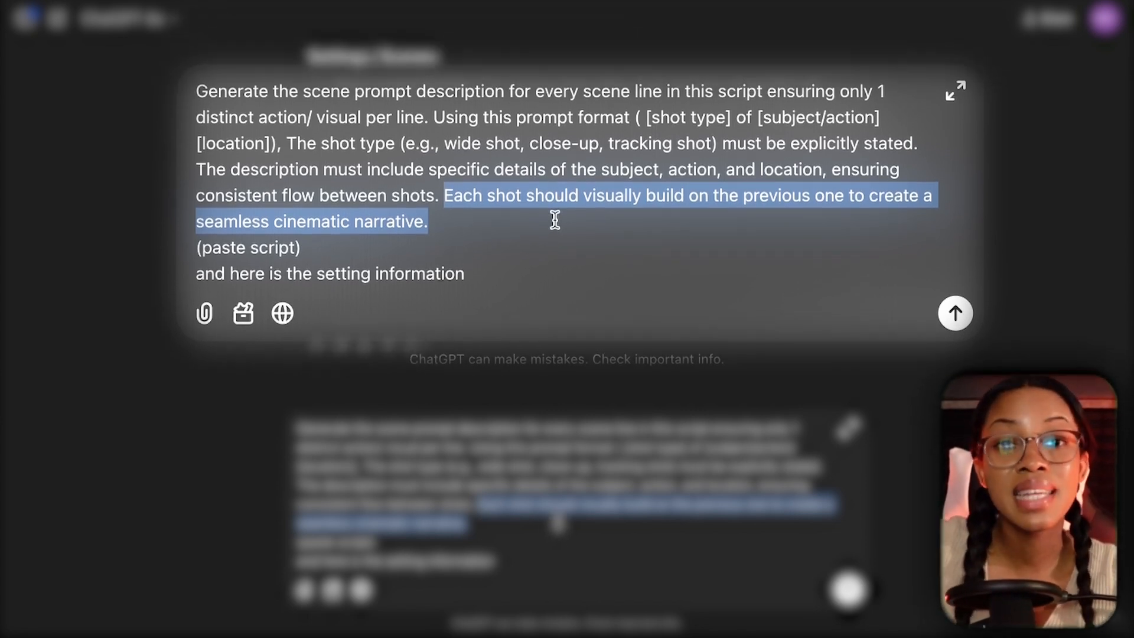
Replace the "(paste script)" placeholder with the full script from the Notion notes, keeping "and here is the setting information" on its own line.
{"action": "left_click_drag", "start_coordinate": [300, 257], "coordinate": [196, 256]}
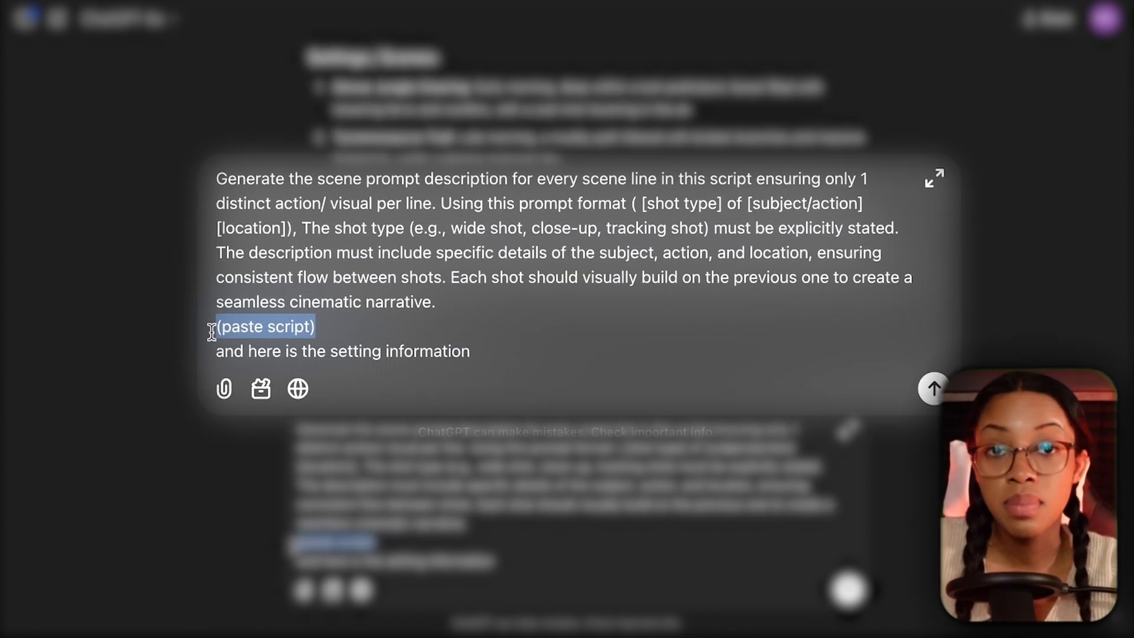
{"action": "key", "text": "BackSpace"}
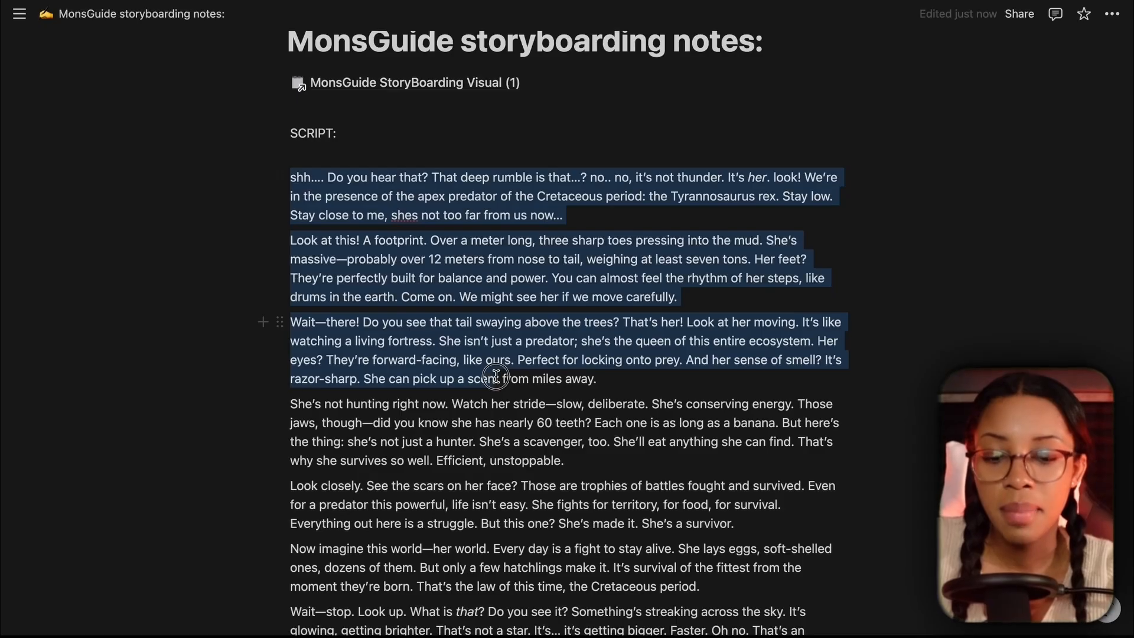
{"action": "scroll", "coordinate": [585, 594], "scroll_direction": "down", "scroll_amount": 1}
{"action": "left_click_drag", "start_coordinate": [585, 594], "coordinate": [664, 283]}
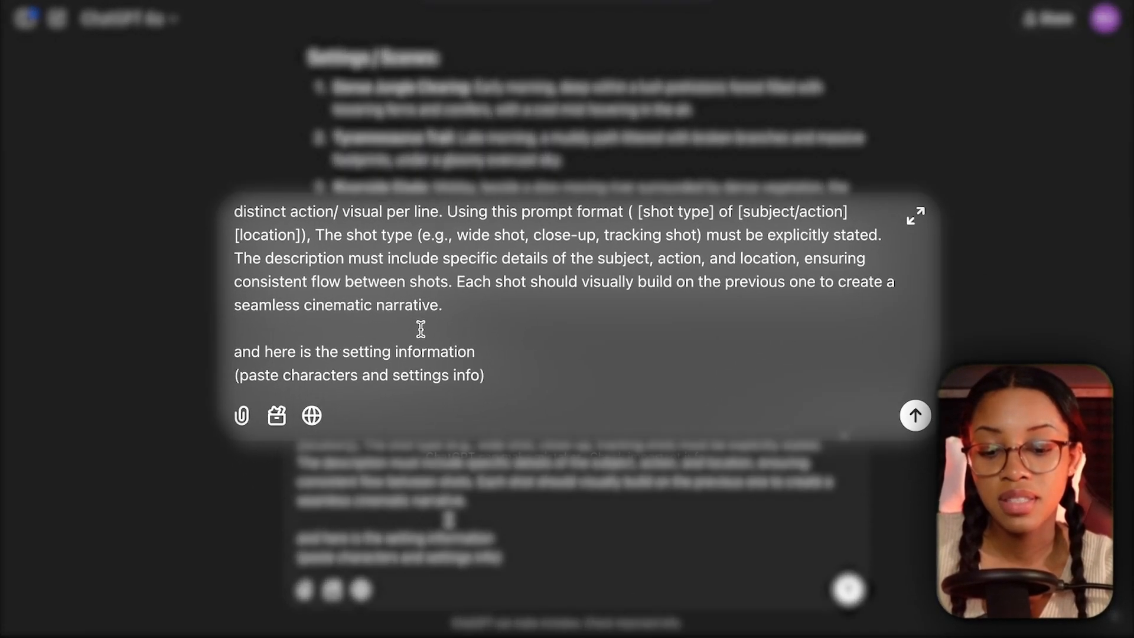
{"action": "key", "text": "ctrl+v"}
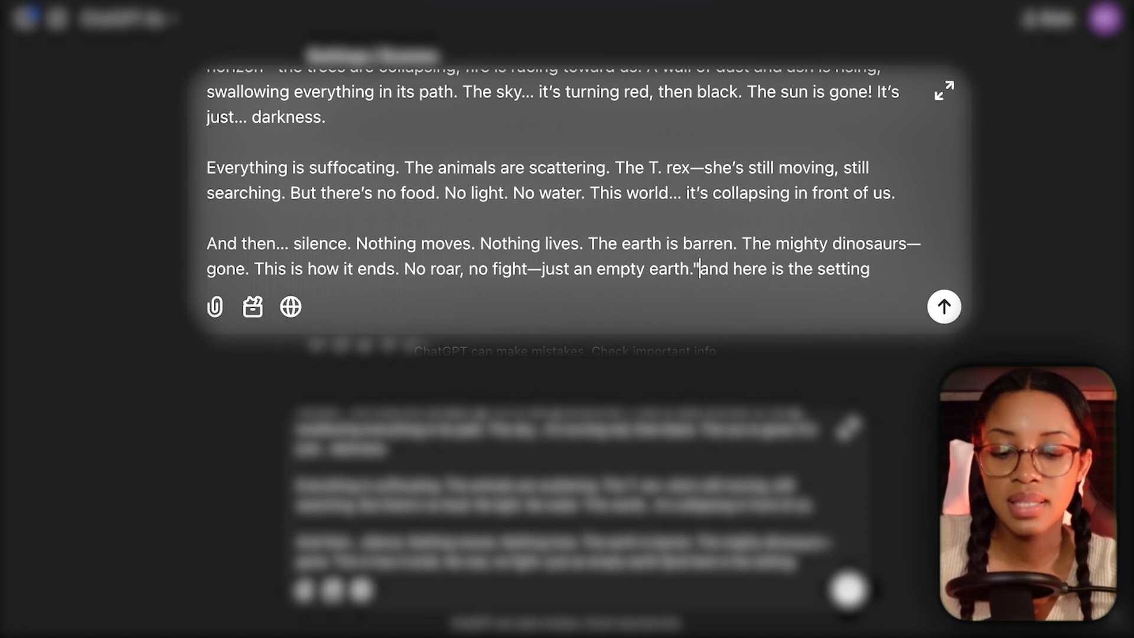
{"action": "key", "text": "Return"}
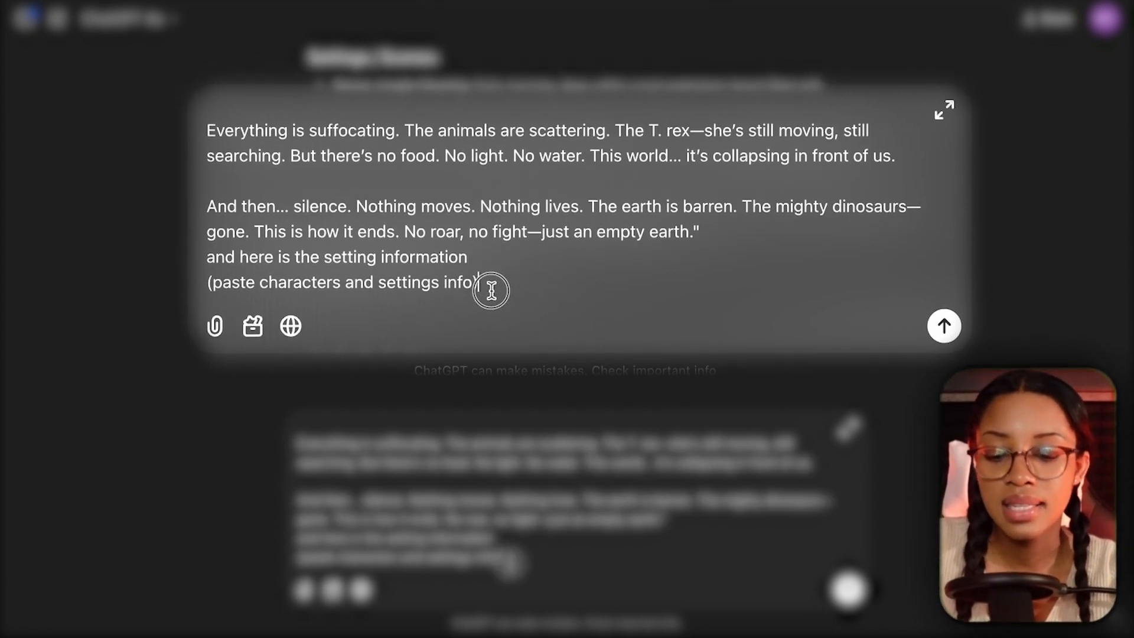
Replace the "(paste characters and settings info)" placeholder with "the characters:" followed by the Tour Guide and Companion descriptions.
{"action": "left_click_drag", "start_coordinate": [491, 287], "coordinate": [224, 294]}
{"action": "key", "text": "BackSpace"}
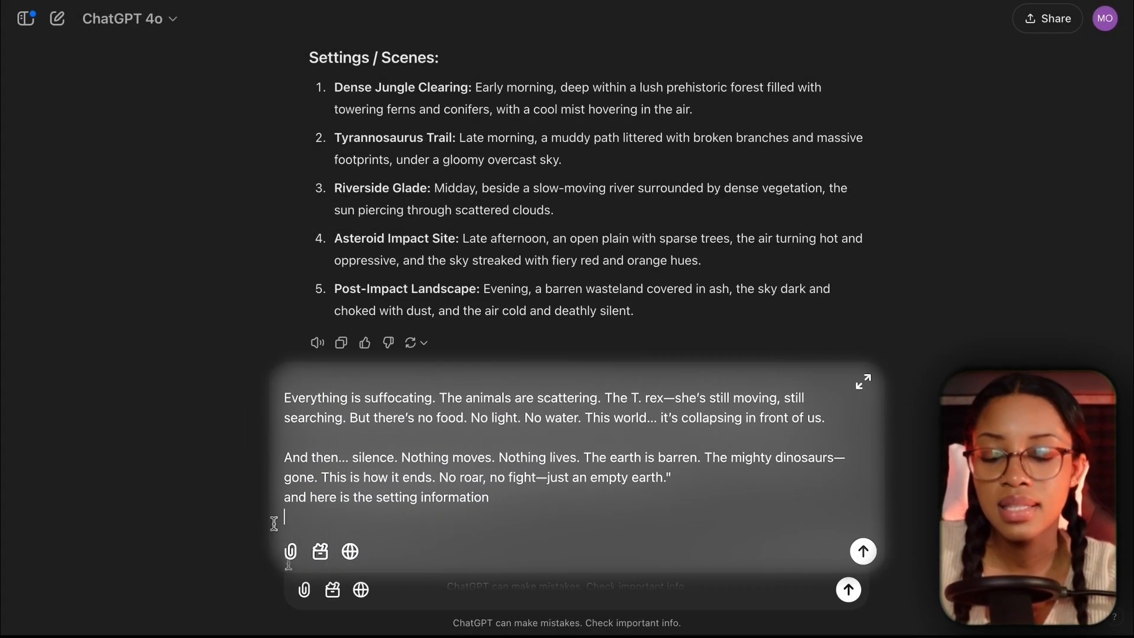
{"action": "left_click_drag", "start_coordinate": [659, 253], "coordinate": [300, 161]}
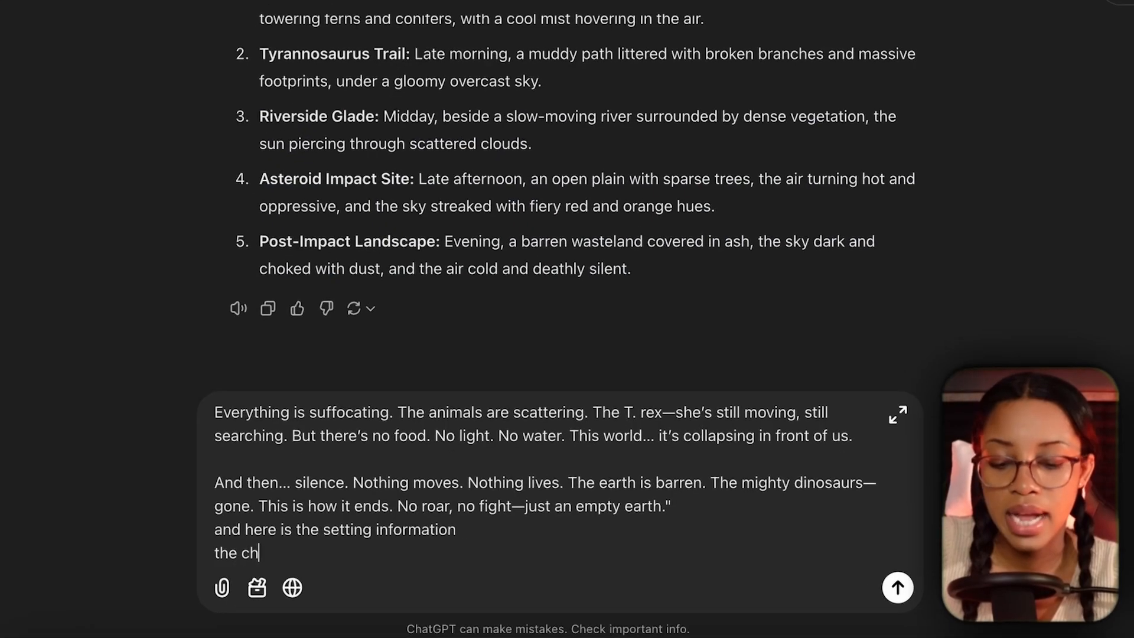
{"action": "type", "text": "aract"}
{"action": "type", "text": "ers:"}
{"action": "key", "text": "shift+Return"}
{"action": "type", "text": "- **Tour Guide:** A 6’0\" seasoned wilderness explorer with a weathered face, piercing green eyes, and a trimmed beard, wearing a brown utility vest, a wide-brimmed hat, and sturdy hiking boots. - **Companion (Camera Perspective):** The unseen companion, implied to be the person operating the camera, representing the viewer's perspective."}
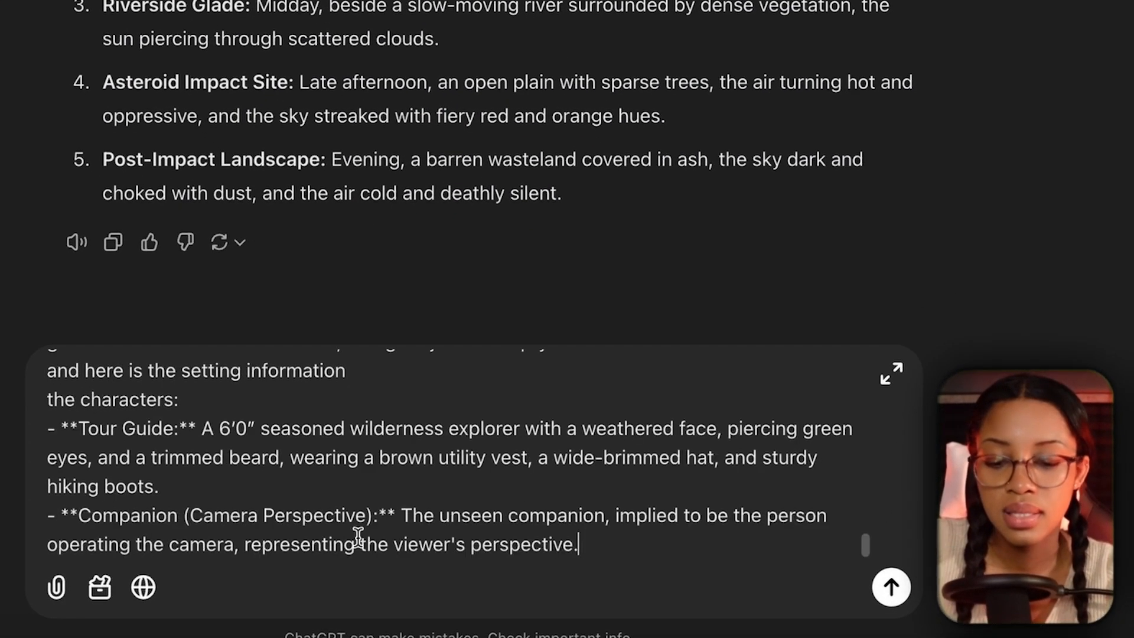
Remove the asterisks from the character labels and shorten the companion entry to "Companion (Camera Point of view): representing the viewer's perspective.".
{"action": "scroll", "coordinate": [359, 532], "scroll_direction": "down", "scroll_amount": 1}
{"action": "left_click_drag", "start_coordinate": [349, 508], "coordinate": [262, 506]}
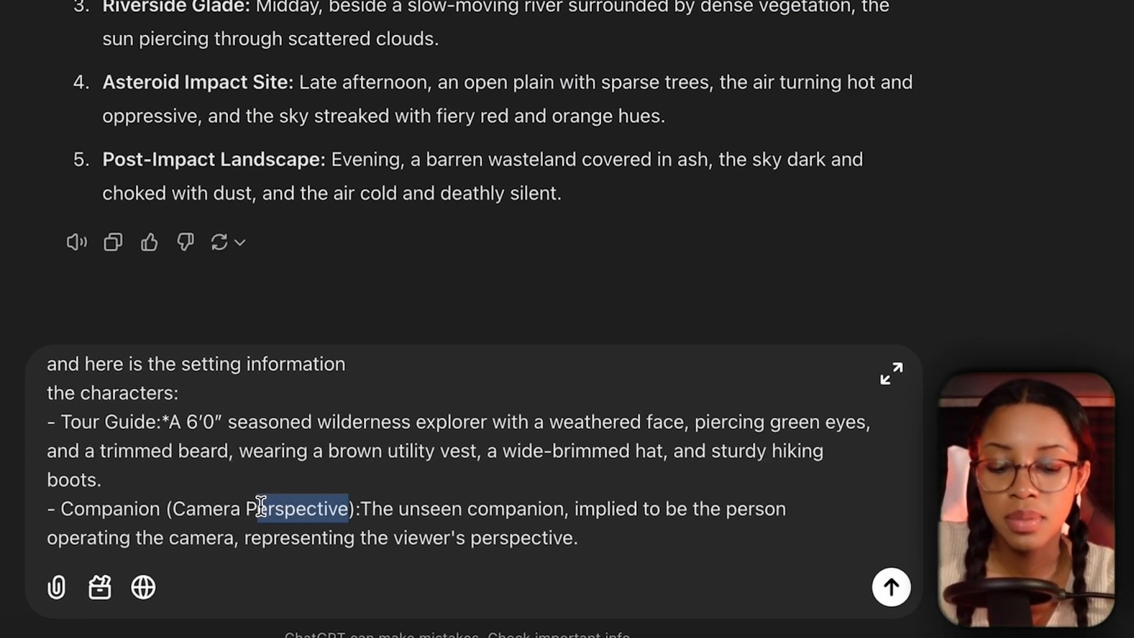
{"action": "type", "text": "oint "}
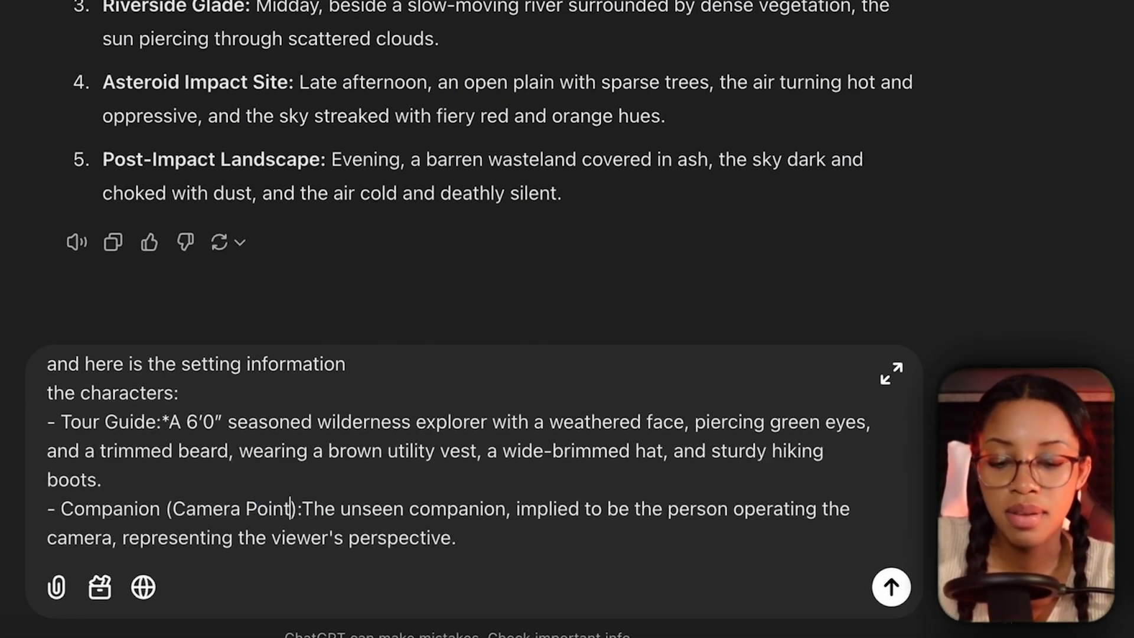
{"action": "type", "text": "of view"}
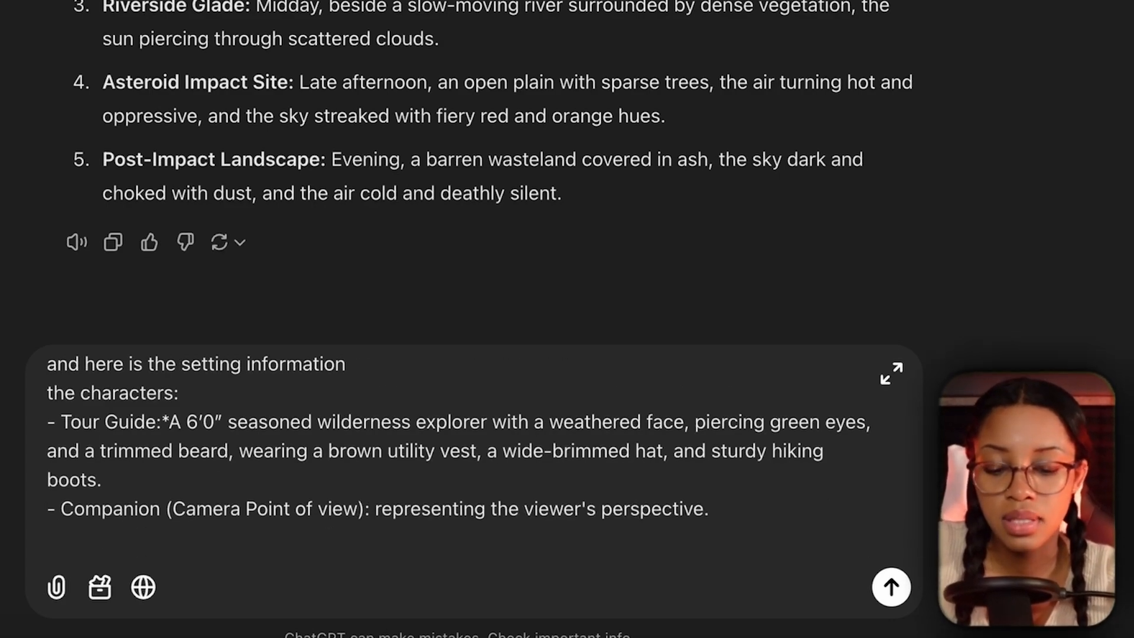
Add "the settings:" with the five scene descriptions copied from the Notion notes, Dense Jungle Clearing through Post-Impact Landscape, and send the prompt.
{"action": "type", "text": "the settings"}
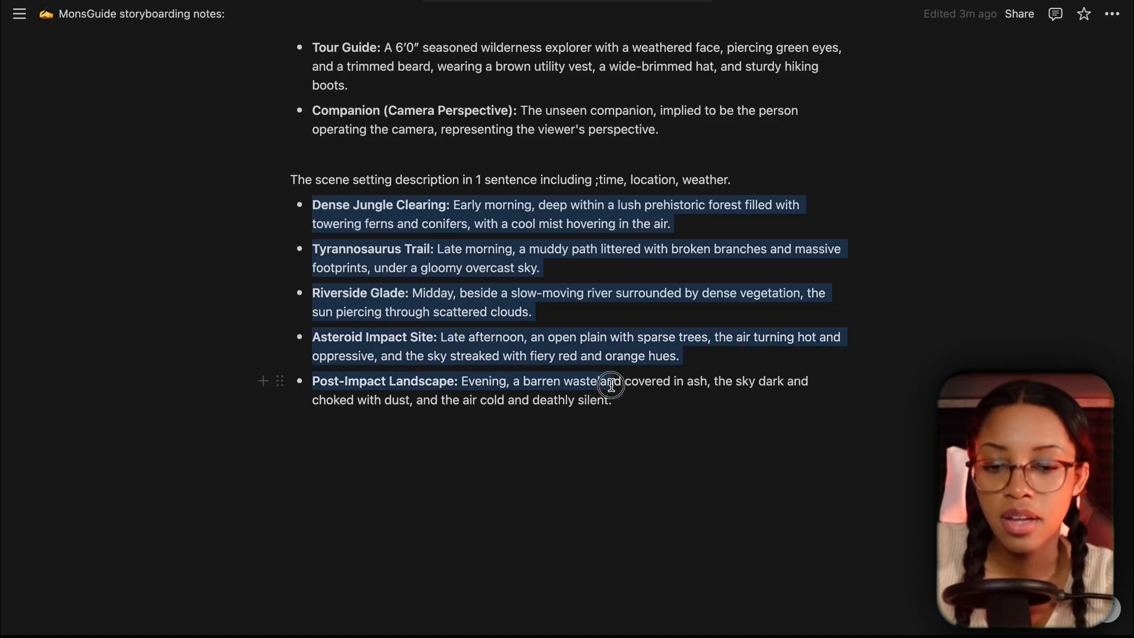
{"action": "left_click_drag", "start_coordinate": [612, 385], "coordinate": [673, 407]}
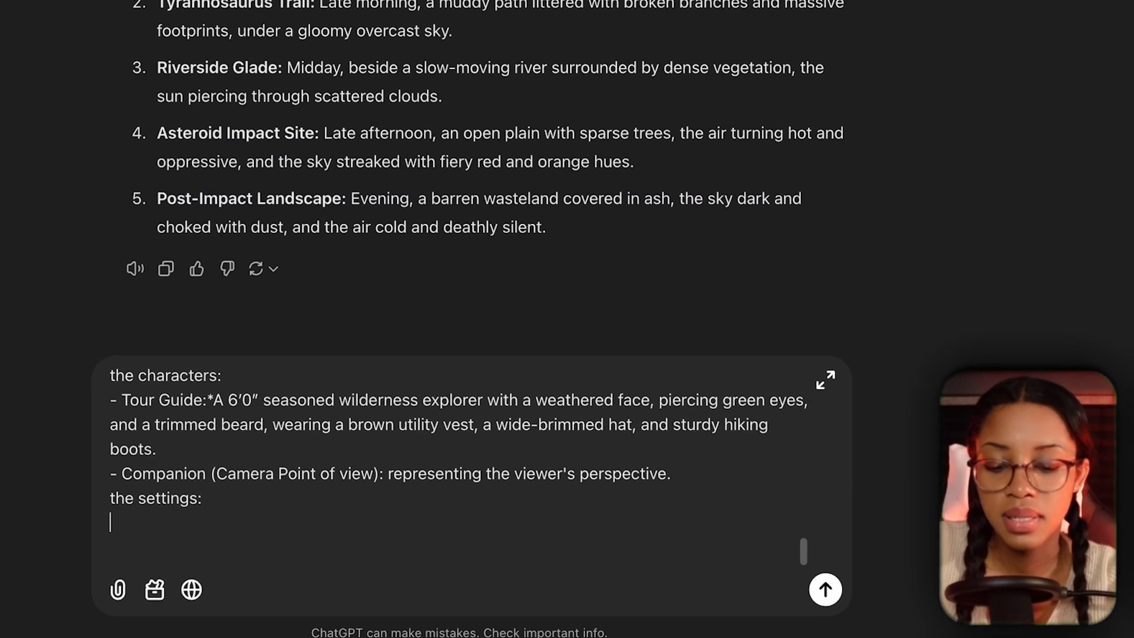
{"action": "key", "text": "super+v"}
Review the generated scene prompt descriptions, examining the shot types and actions listed under Dense Jungle Clearing and Tyrannosaurus Trail.
{"action": "scroll", "coordinate": [459, 523], "scroll_direction": "up", "scroll_amount": 2}
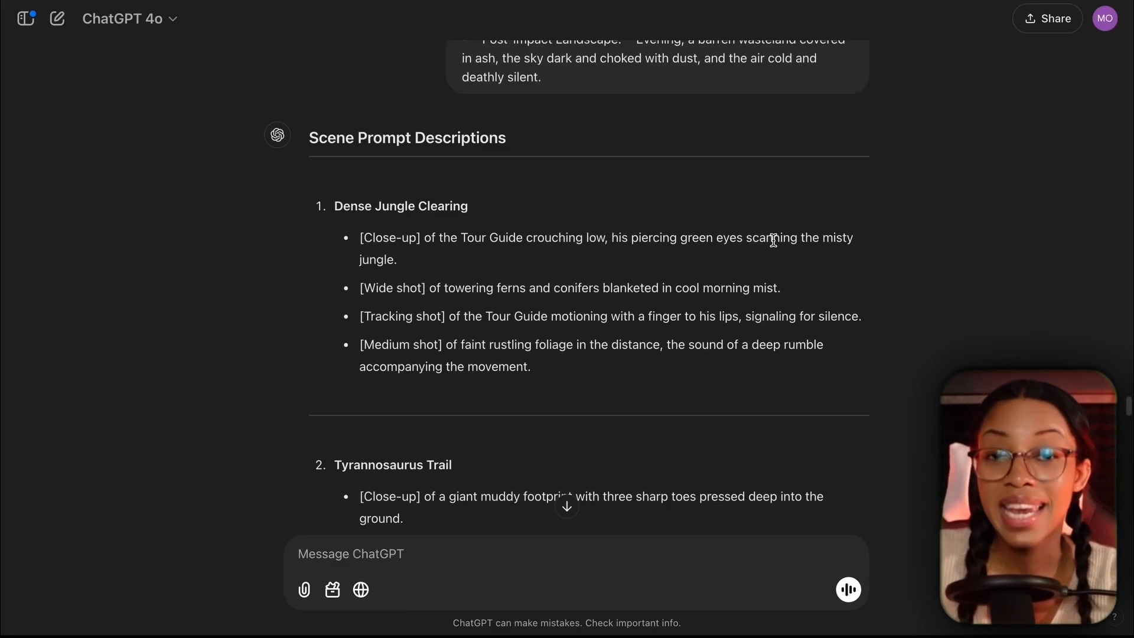
{"action": "scroll", "coordinate": [773, 239], "scroll_direction": "down", "scroll_amount": 2}
{"action": "scroll", "coordinate": [773, 240], "scroll_direction": "down", "scroll_amount": 3}
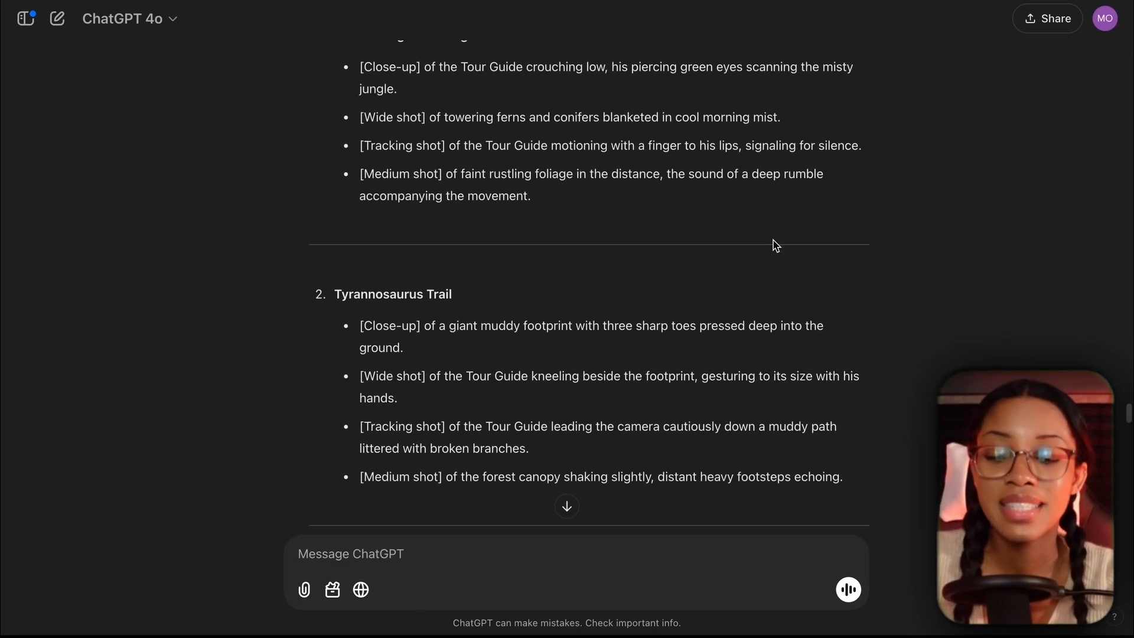
{"action": "scroll", "coordinate": [775, 245], "scroll_direction": "up", "scroll_amount": 4}
{"action": "scroll", "coordinate": [468, 211], "scroll_direction": "down", "scroll_amount": 2}
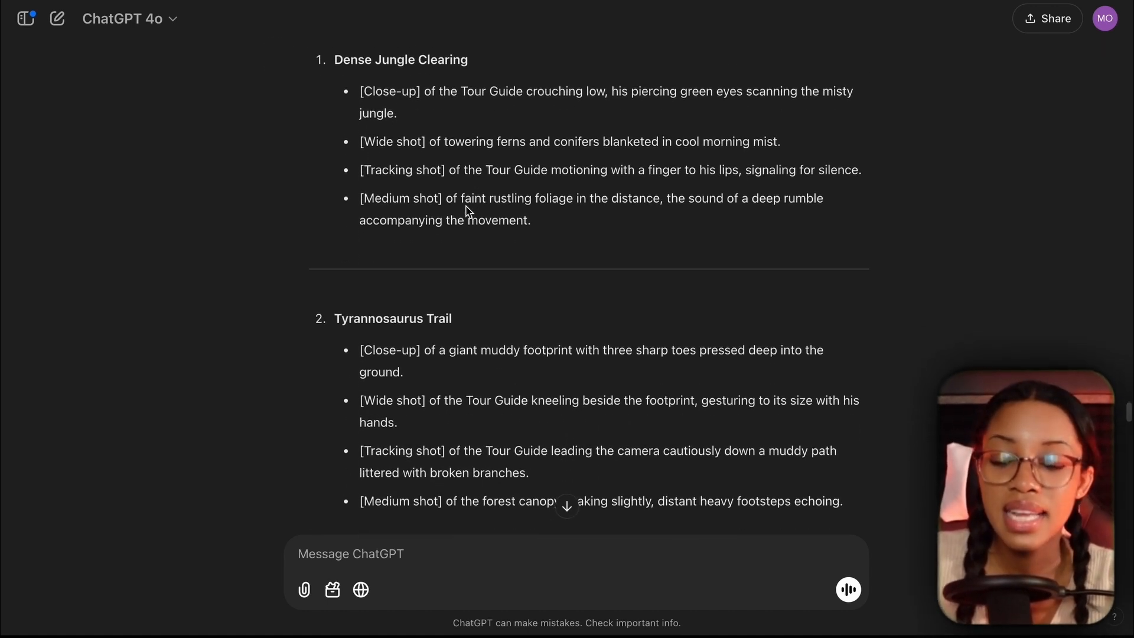
{"action": "scroll", "coordinate": [424, 205], "scroll_direction": "down", "scroll_amount": 2}
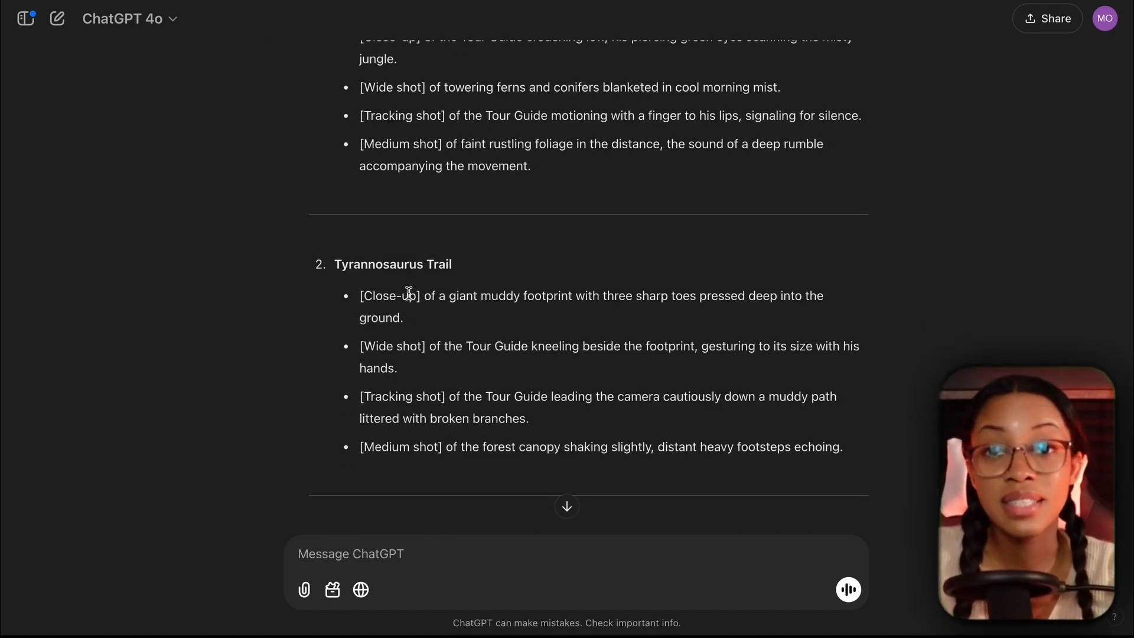
{"action": "scroll", "coordinate": [406, 291], "scroll_direction": "down", "scroll_amount": 2}
{"action": "scroll", "coordinate": [374, 243], "scroll_direction": "up", "scroll_amount": 5}
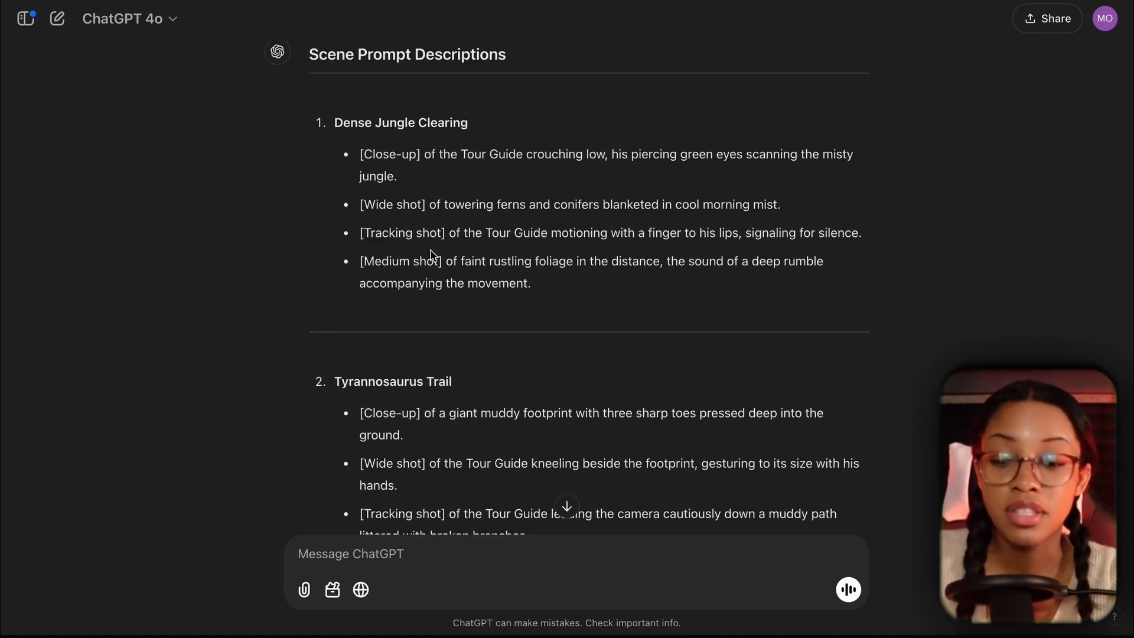
{"action": "scroll", "coordinate": [430, 254], "scroll_direction": "down", "scroll_amount": 2}
{"action": "scroll", "coordinate": [405, 172], "scroll_direction": "up", "scroll_amount": 1}
{"action": "left_click_drag", "start_coordinate": [358, 137], "coordinate": [407, 152]}
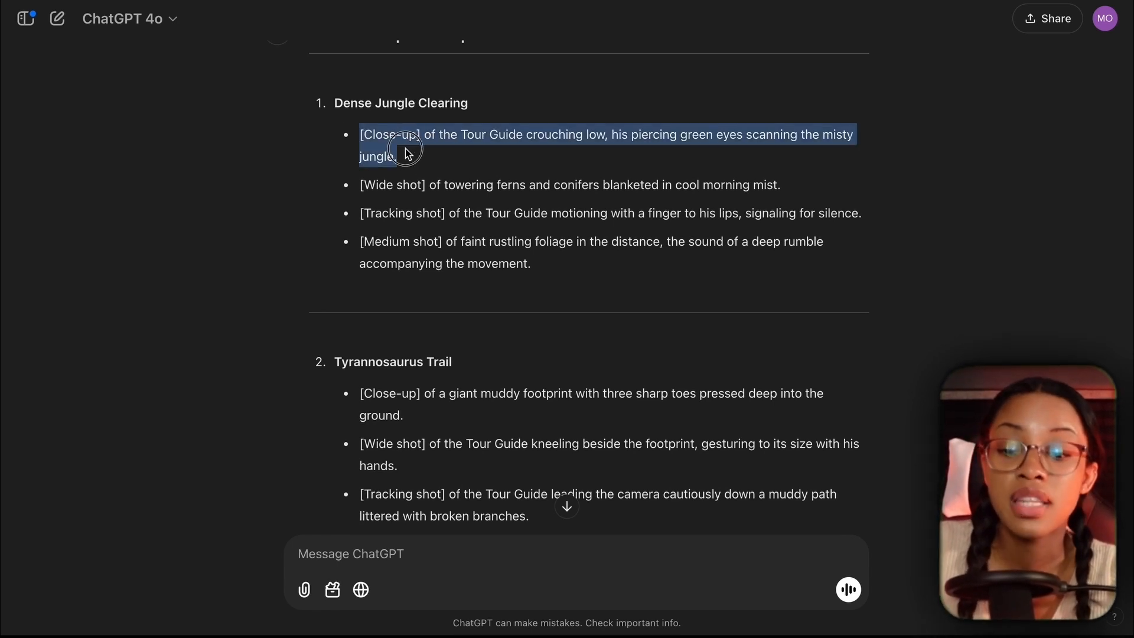
{"action": "scroll", "coordinate": [544, 235], "scroll_direction": "down", "scroll_amount": 1}
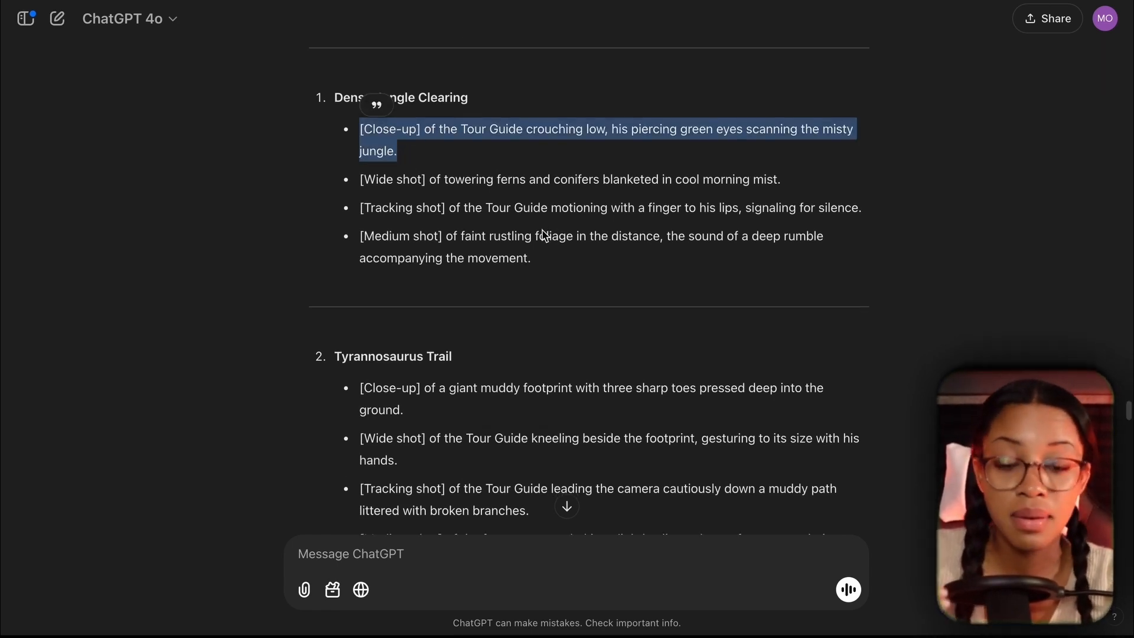
{"action": "left_click", "coordinate": [588, 264]}
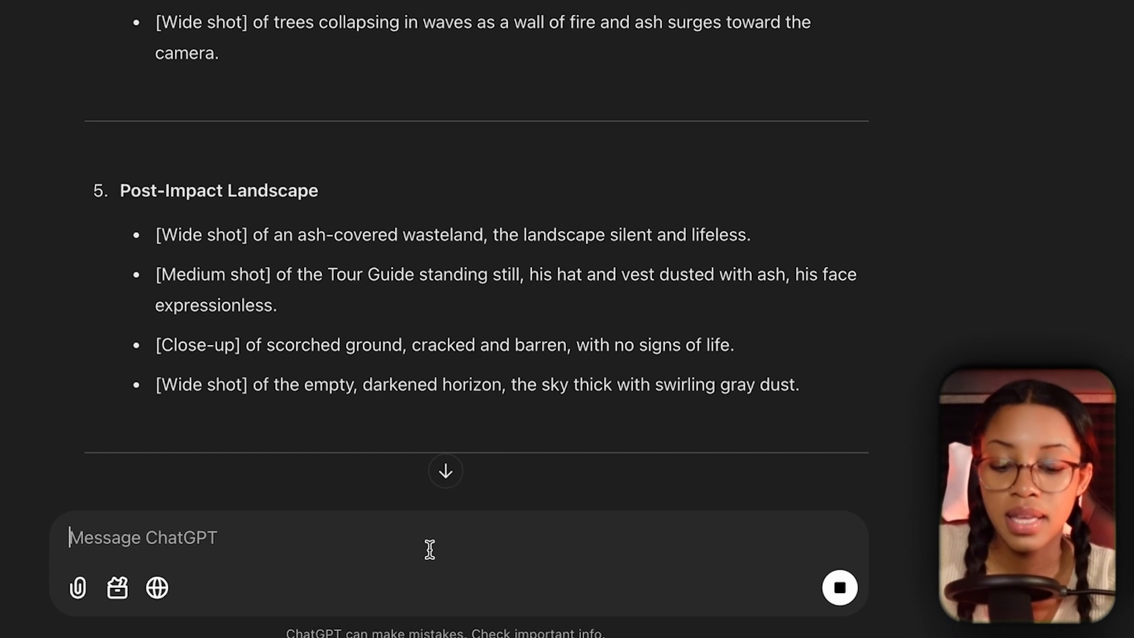
Ask ChatGPT to "give the line by line of the script each prompt refers to." and check the first script line against its shot prompts.
{"action": "type", "text": "give the line by line of the script each prompt refers to."}
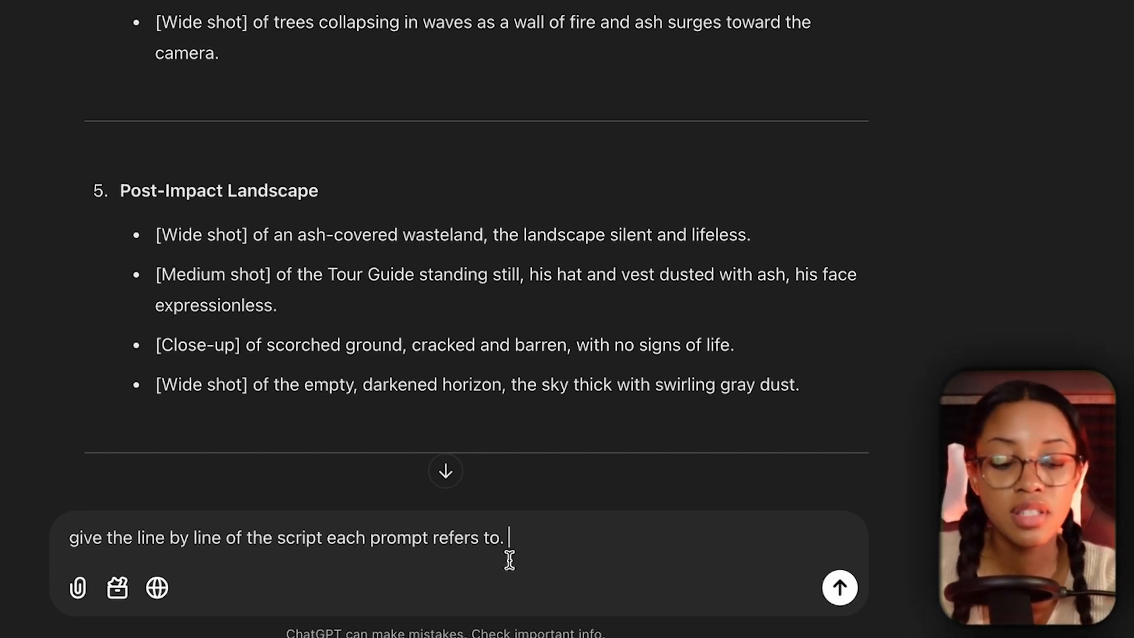
{"action": "key", "text": "Return"}
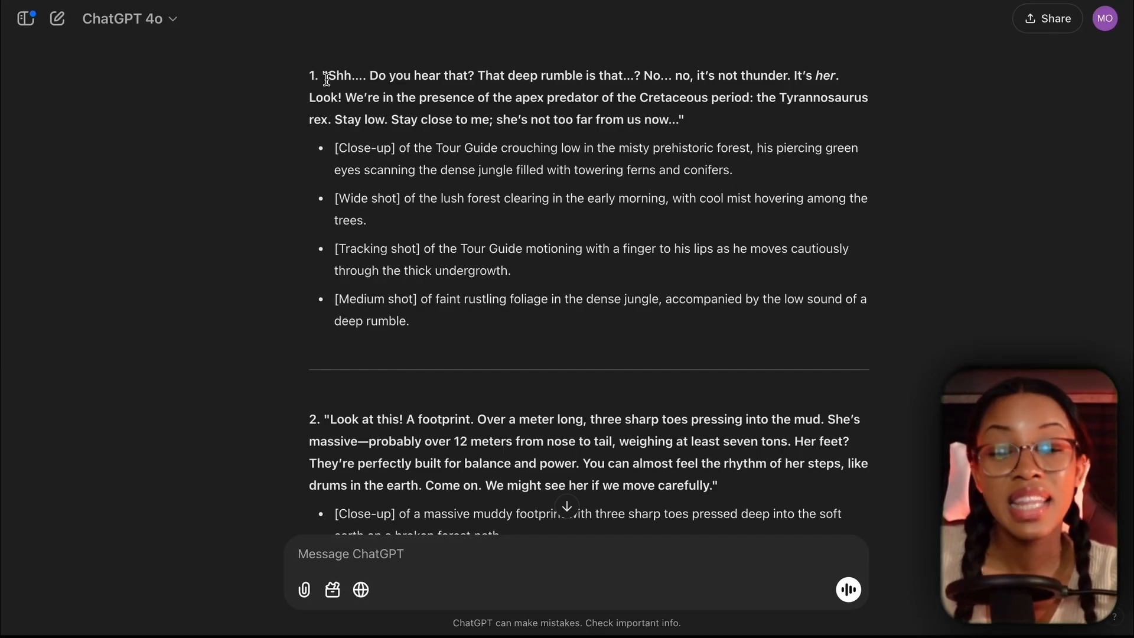
{"action": "left_click_drag", "start_coordinate": [370, 76], "coordinate": [700, 127]}
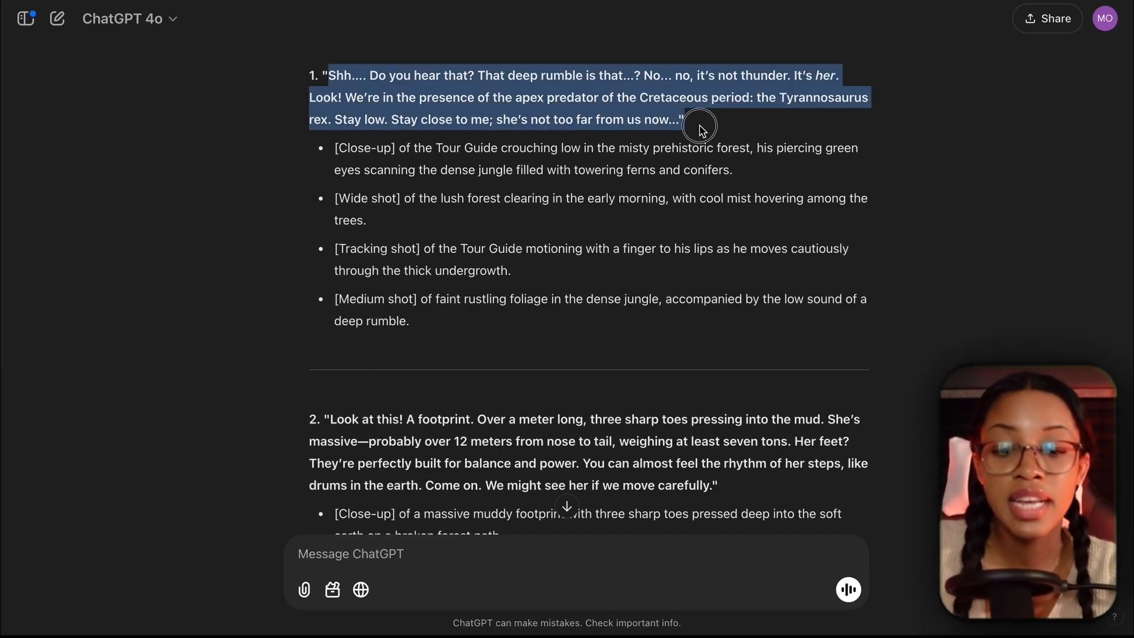
{"action": "left_click", "coordinate": [461, 254]}
{"action": "left_click_drag", "start_coordinate": [334, 149], "coordinate": [423, 323]}
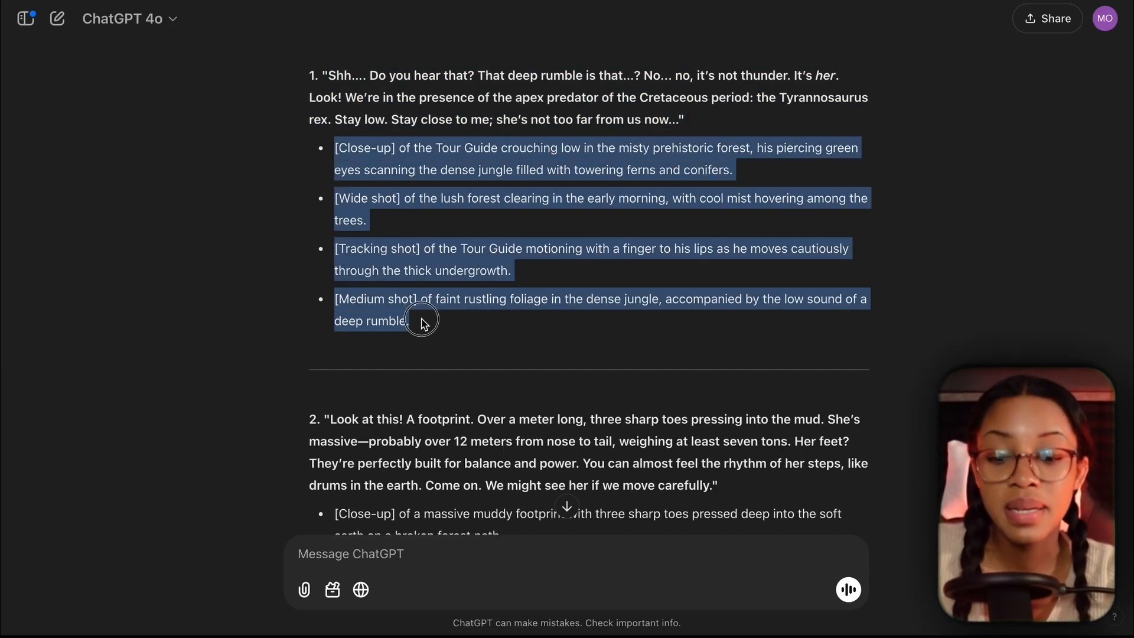
{"action": "left_click", "coordinate": [558, 337]}
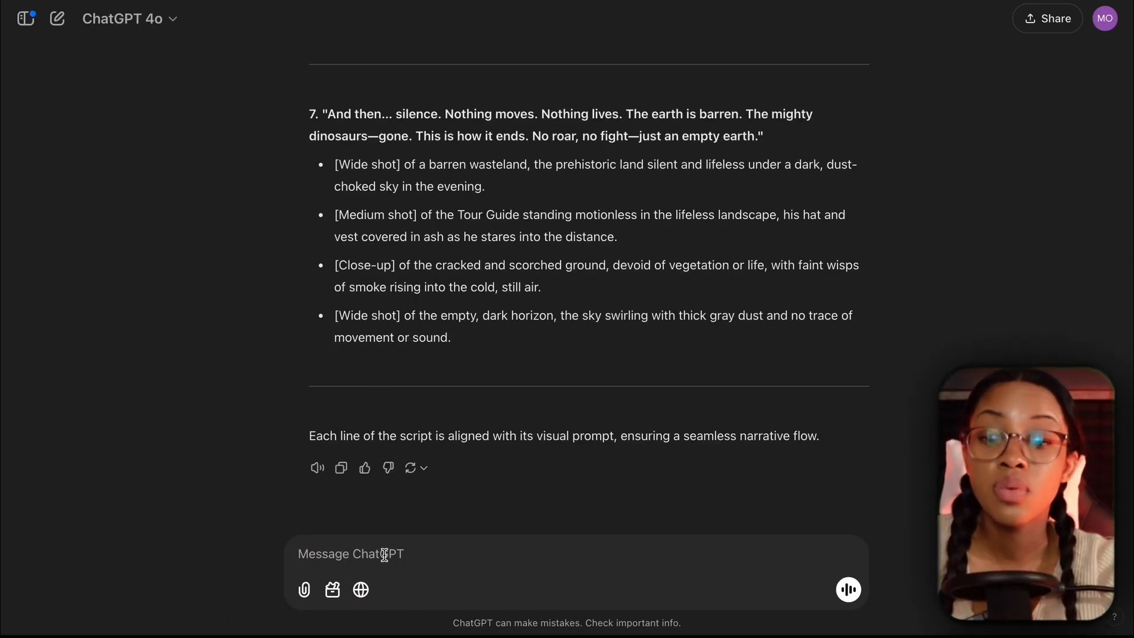
Request ultra photorealistic cinematic images for every scene line in 16:9 aspect ratio, keeping the characters and scenes extremely consistent.
{"action": "type", "text": "generate all the images for the above youtube videos scenes prompts with a 16:9 aspect ratio ,keep the characters and the scenes extremely consistent and create an ultra photorealistic cinematic image for every scene line"}
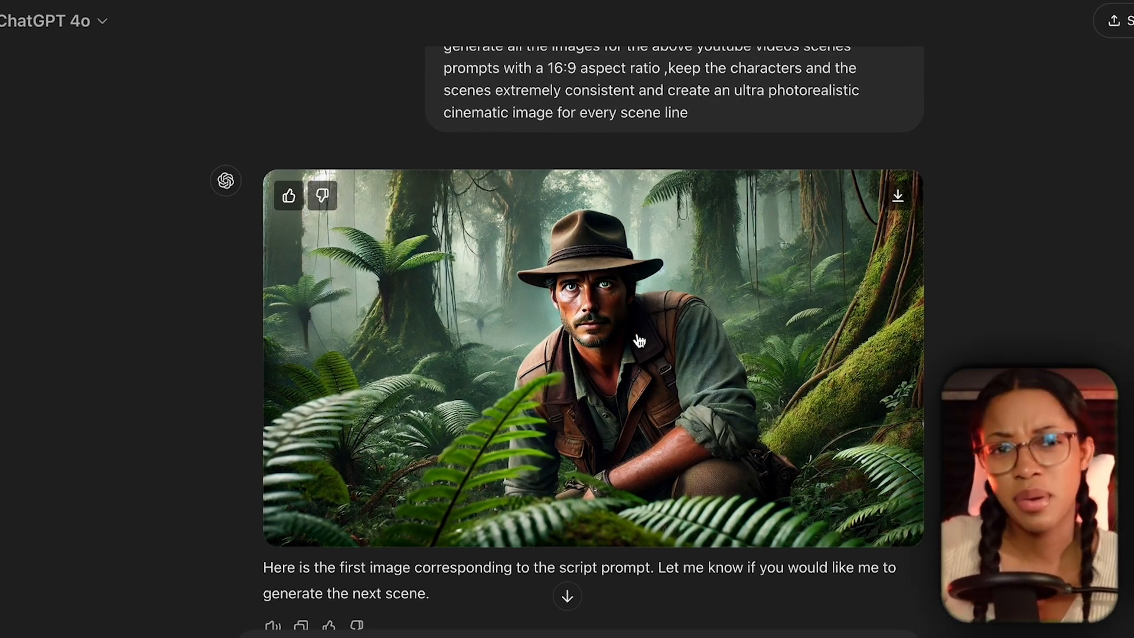
Compare the generated scene images with their line-by-line shot prompts, from the crouching Tour Guide through the T. rex footprint.
{"action": "scroll", "coordinate": [687, 356], "scroll_direction": "up", "scroll_amount": 20}
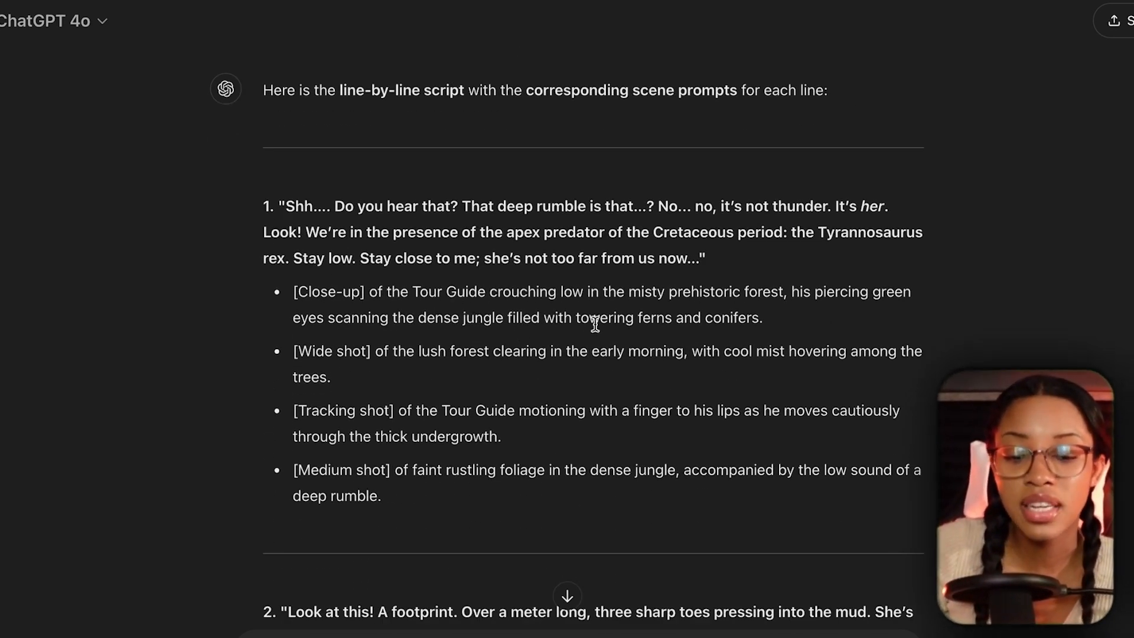
{"action": "scroll", "coordinate": [595, 324], "scroll_direction": "down", "scroll_amount": 20}
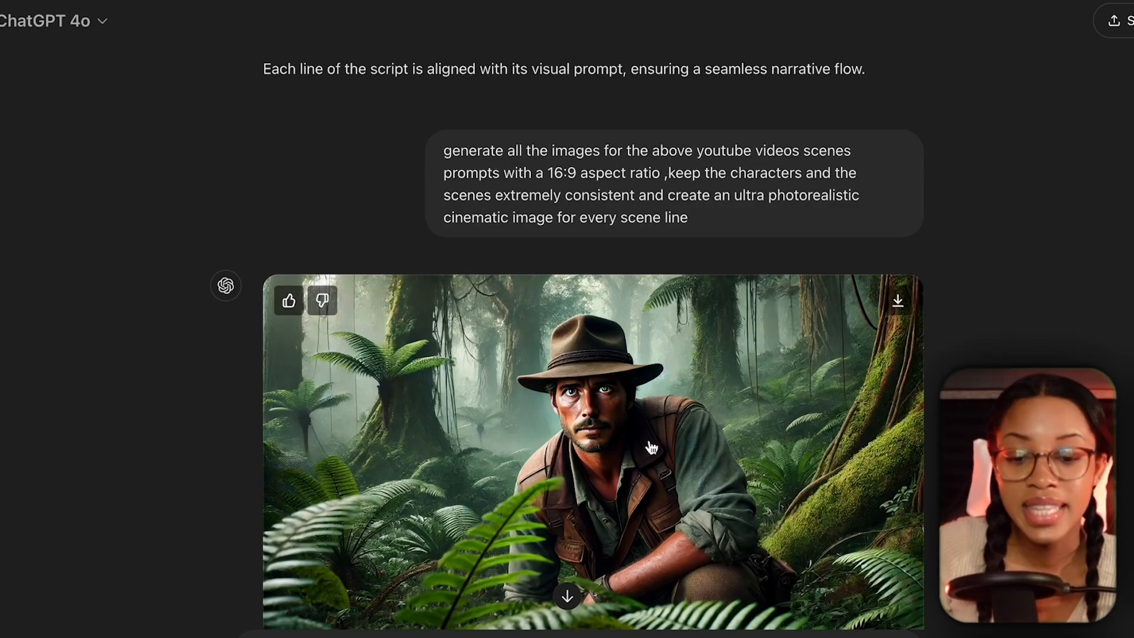
{"action": "scroll", "coordinate": [626, 447], "scroll_direction": "down", "scroll_amount": 1}
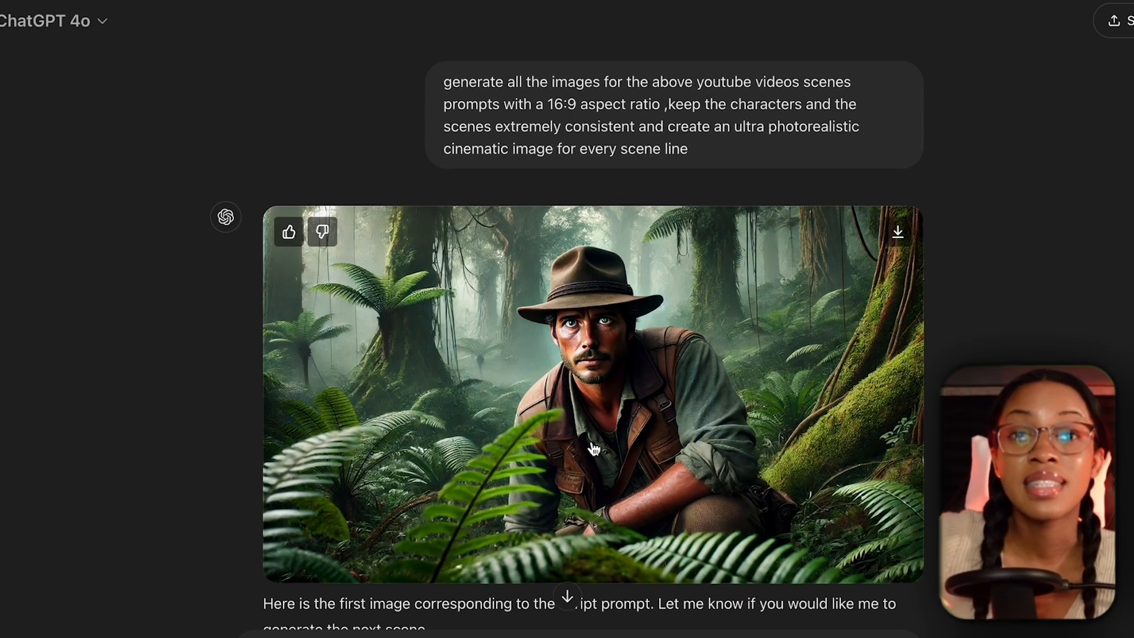
{"action": "scroll", "coordinate": [594, 449], "scroll_direction": "down", "scroll_amount": 2}
{"action": "scroll", "coordinate": [594, 449], "scroll_direction": "down", "scroll_amount": 2}
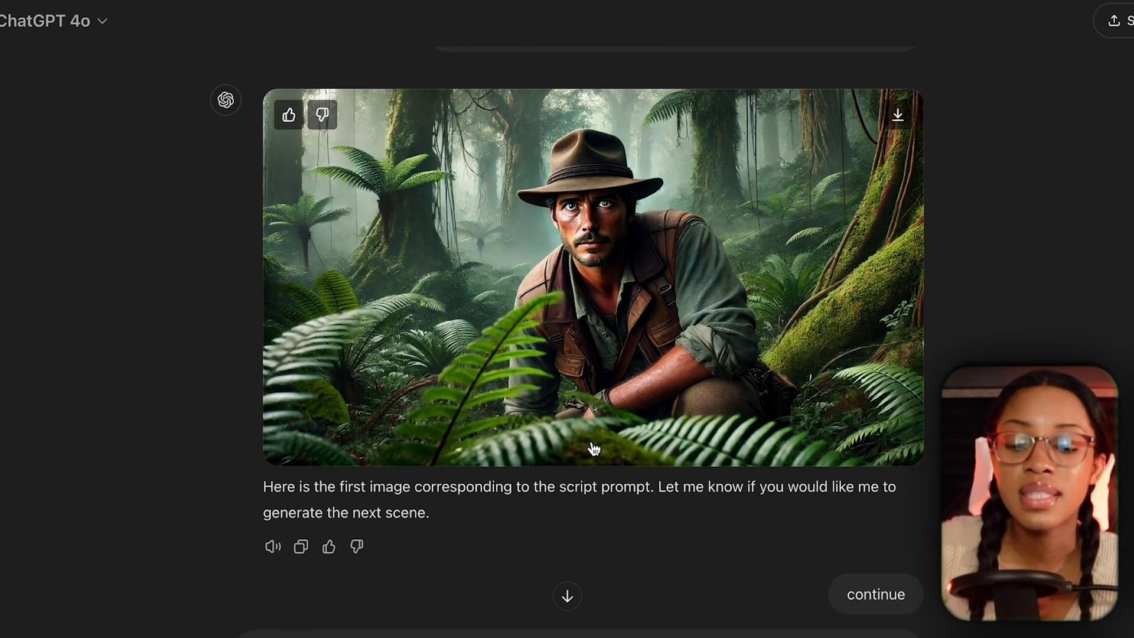
{"action": "scroll", "coordinate": [868, 574], "scroll_direction": "down", "scroll_amount": 8}
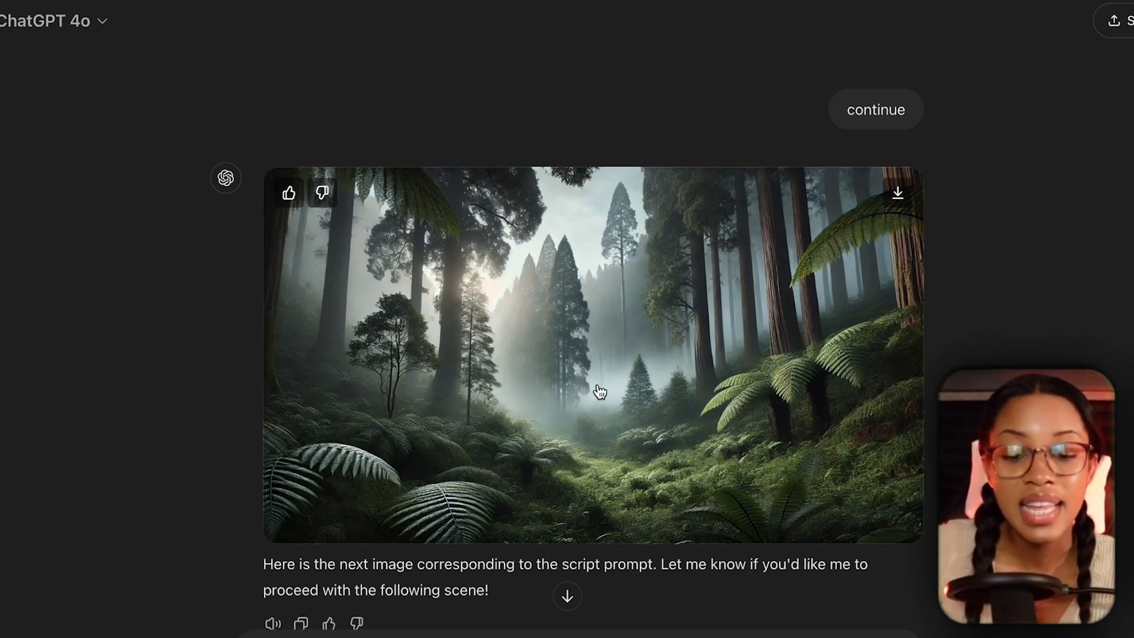
{"action": "scroll", "coordinate": [621, 397], "scroll_direction": "up", "scroll_amount": 20}
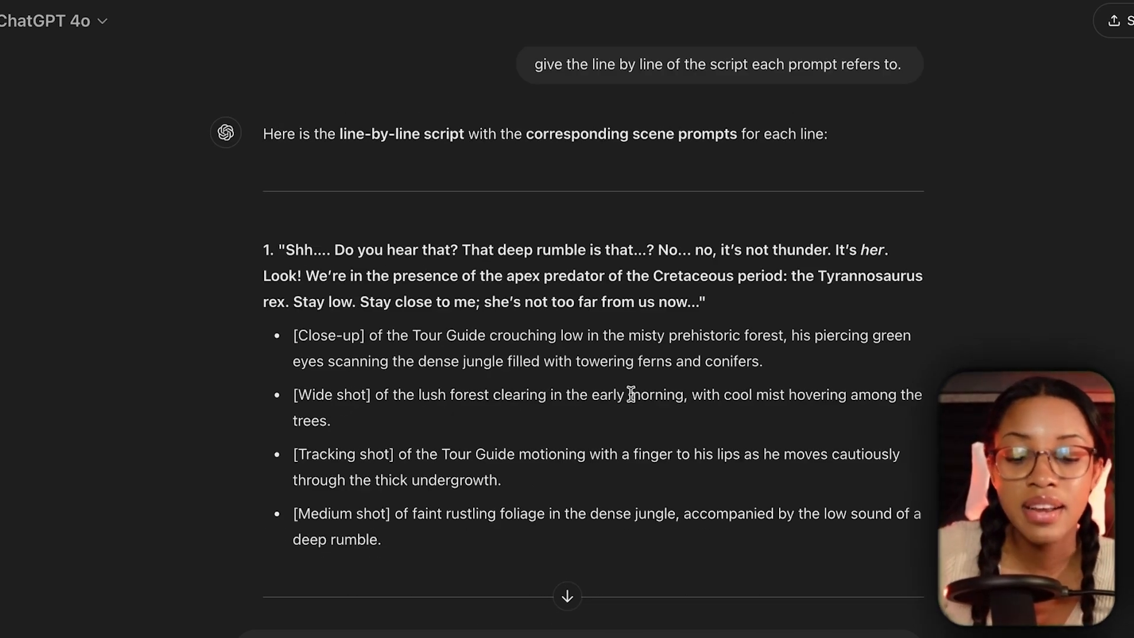
{"action": "scroll", "coordinate": [743, 393], "scroll_direction": "down", "scroll_amount": 20}
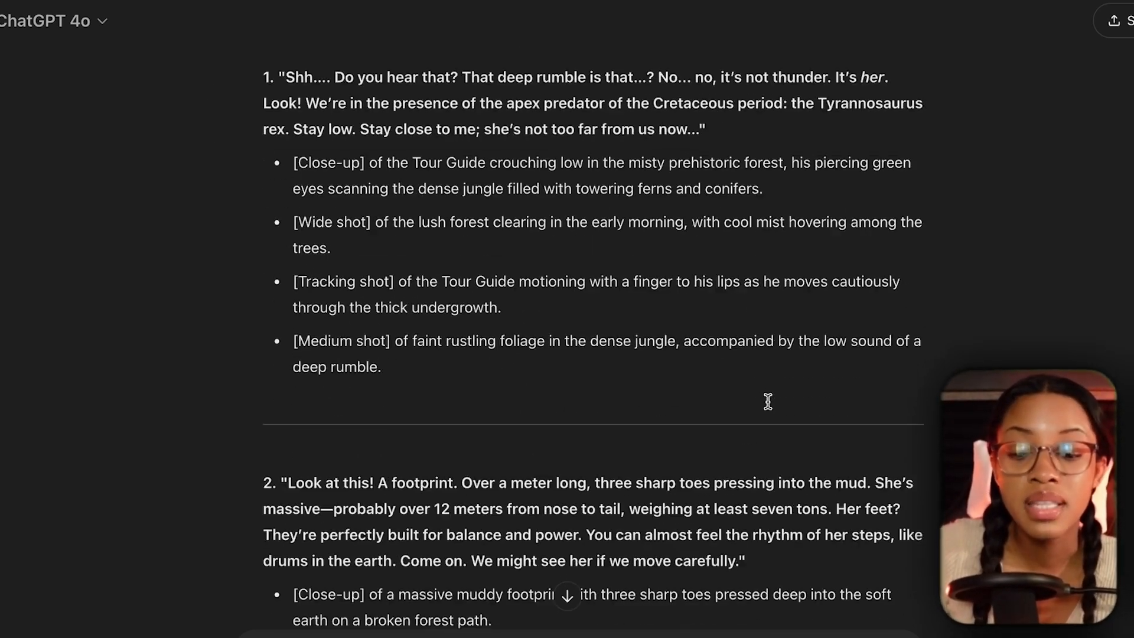
{"action": "scroll", "coordinate": [769, 407], "scroll_direction": "down", "scroll_amount": 15}
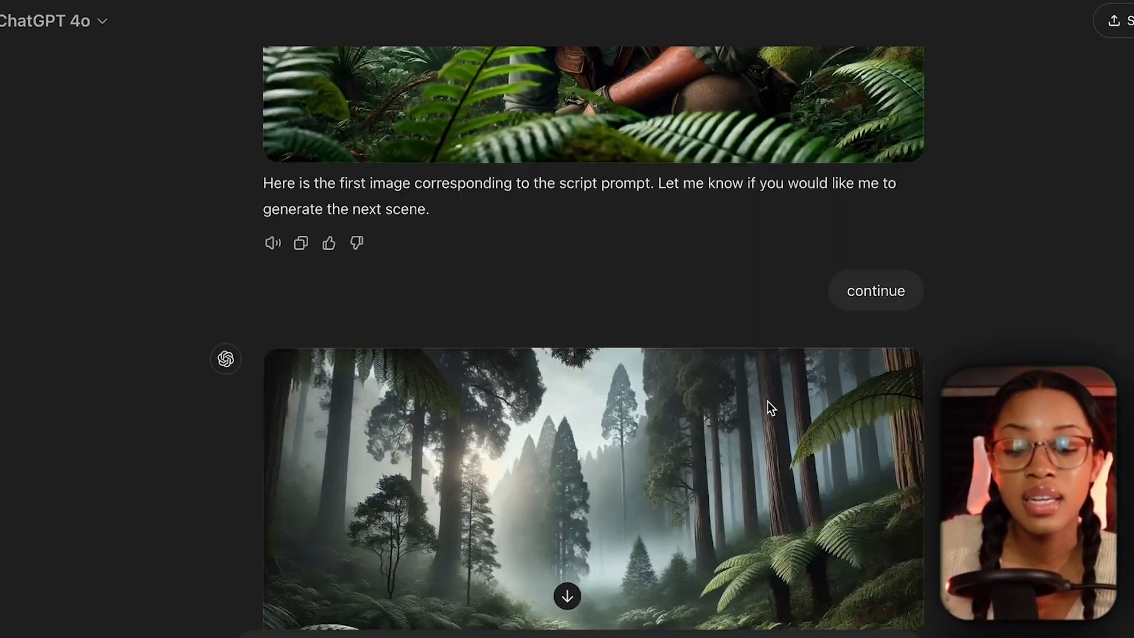
{"action": "scroll", "coordinate": [768, 405], "scroll_direction": "down", "scroll_amount": 2}
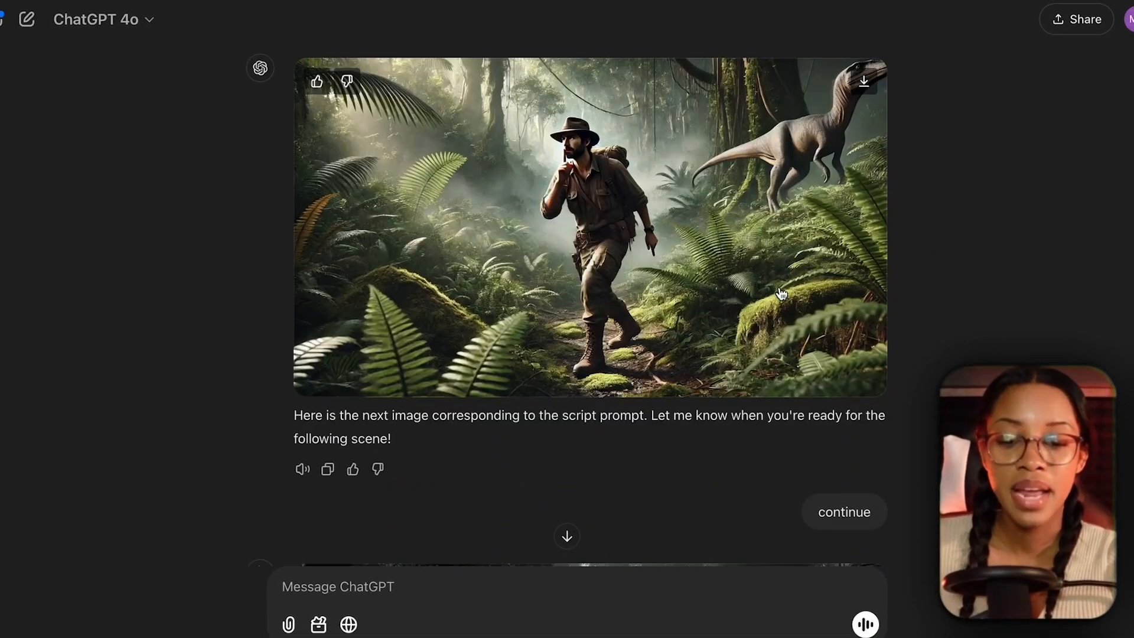
{"action": "scroll", "coordinate": [781, 294], "scroll_direction": "down", "scroll_amount": 20}
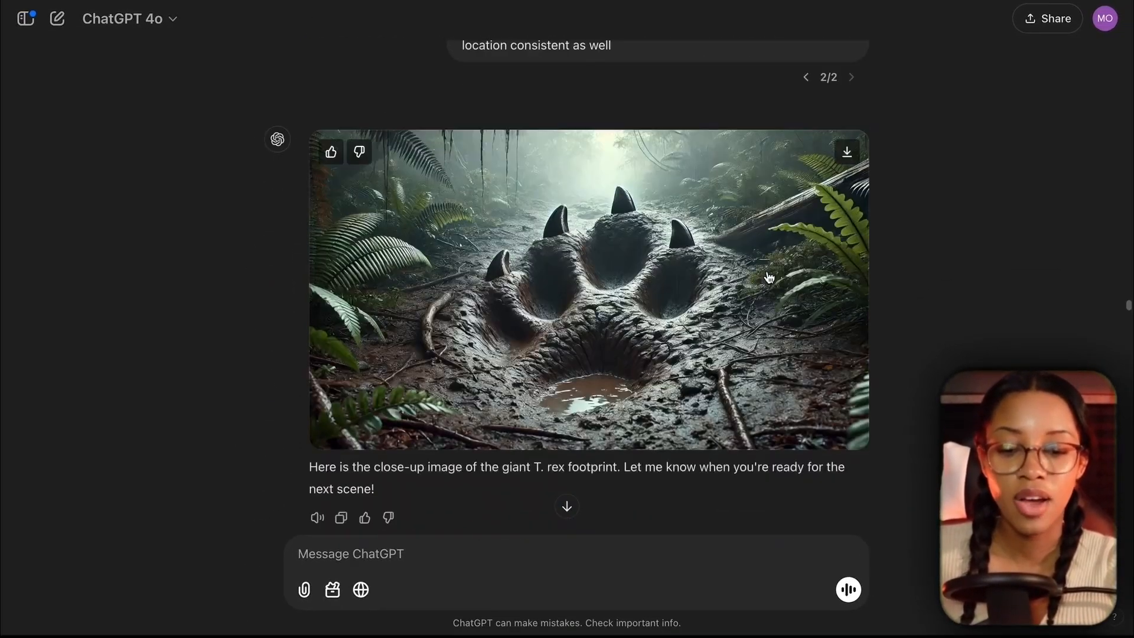
{"action": "scroll", "coordinate": [768, 271], "scroll_direction": "down", "scroll_amount": 15}
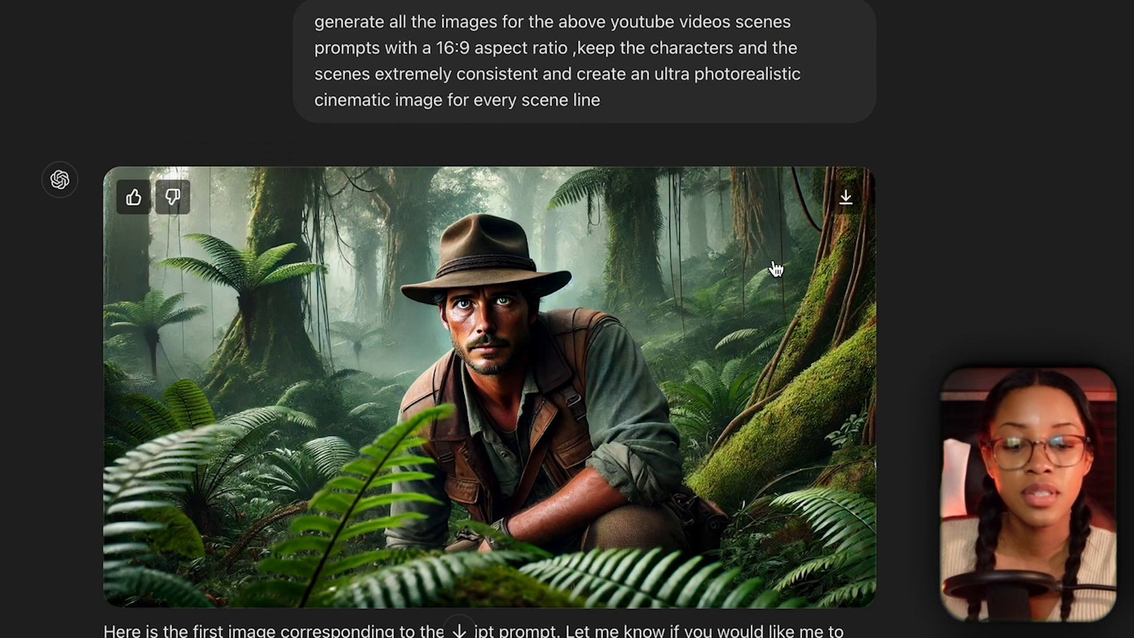
Download the first image of the crouching Tour Guide and copy its [Close-up] prompt from under the first script line.
{"action": "left_click", "coordinate": [846, 196]}
{"action": "scroll", "coordinate": [672, 358], "scroll_direction": "up", "scroll_amount": 20}
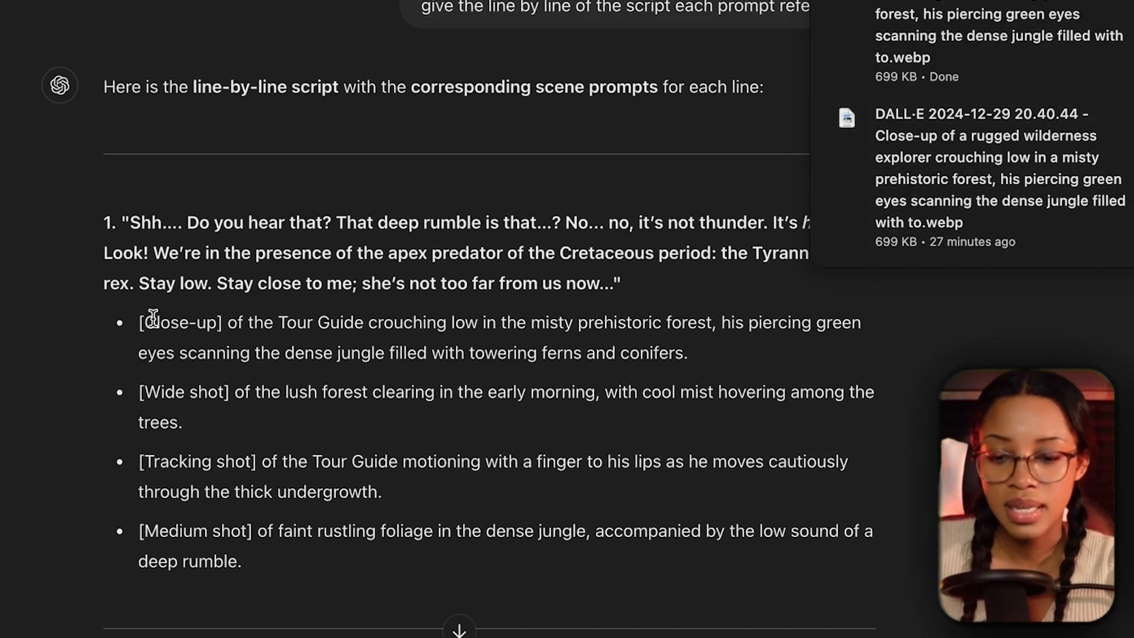
{"action": "left_click_drag", "start_coordinate": [141, 322], "coordinate": [722, 367]}
{"action": "key", "text": "ctrl+c"}
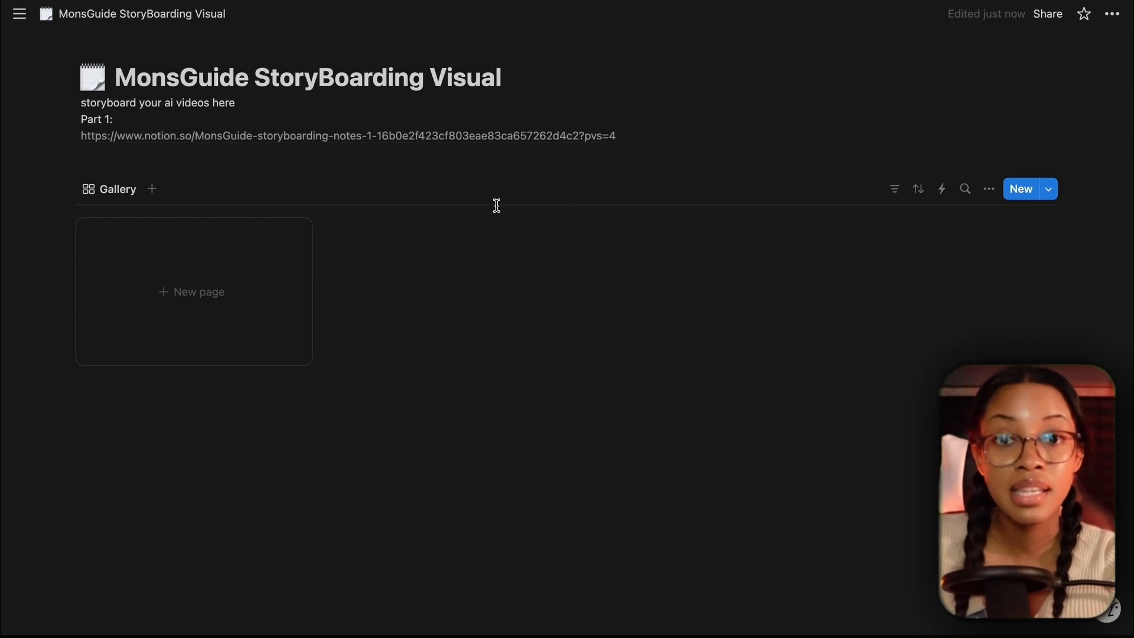
Create a storyboard page titled "Scene #1" and fill its prompt property with the copied [Close-up] Tour Guide prompt.
{"action": "left_click", "coordinate": [239, 295]}
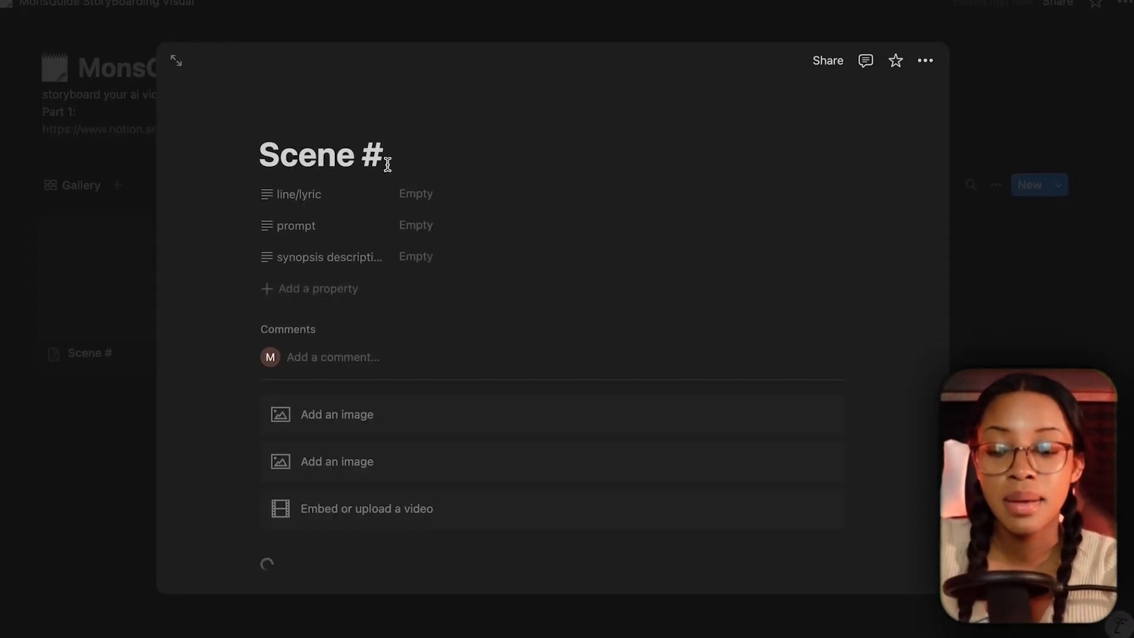
{"action": "type", "text": "1"}
{"action": "left_click", "coordinate": [439, 220]}
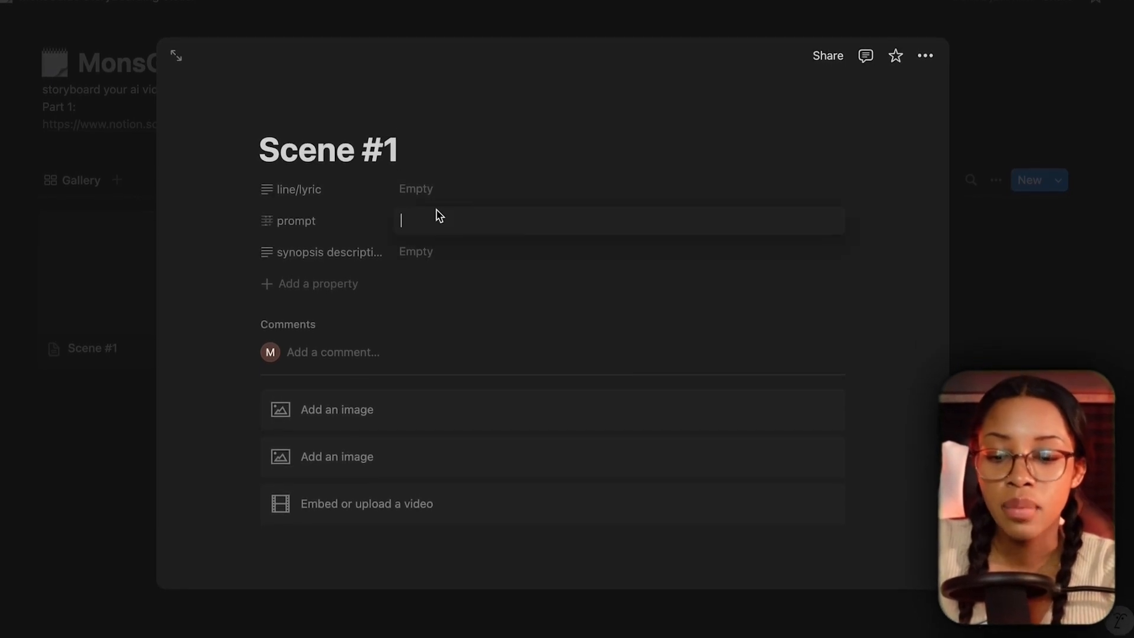
{"action": "key", "text": "ctrl+v"}
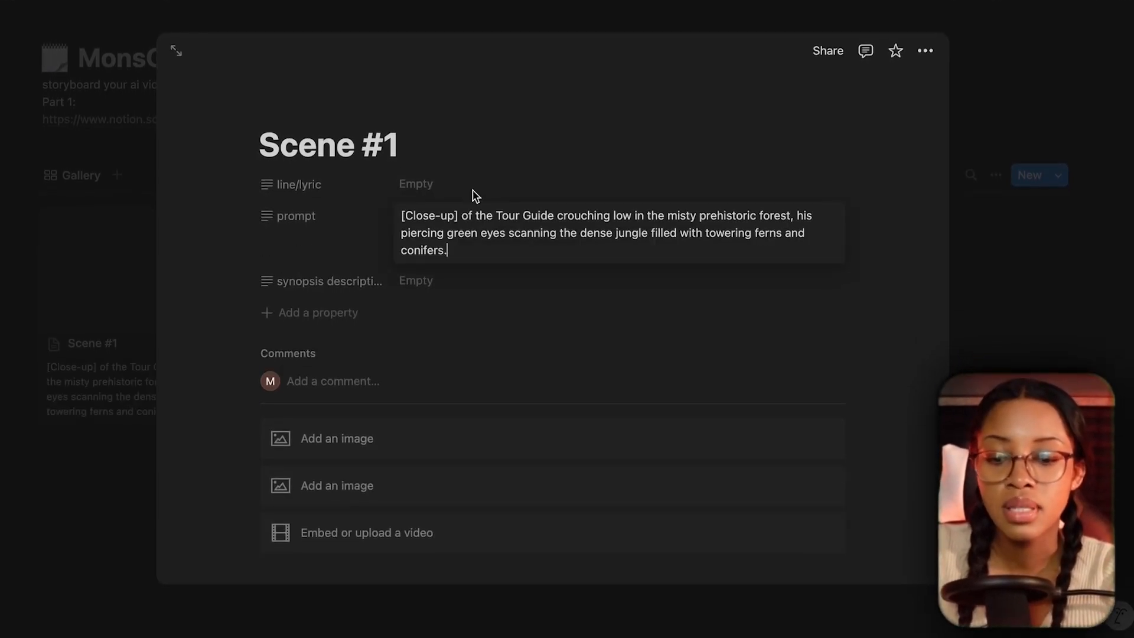
{"action": "left_click", "coordinate": [473, 191]}
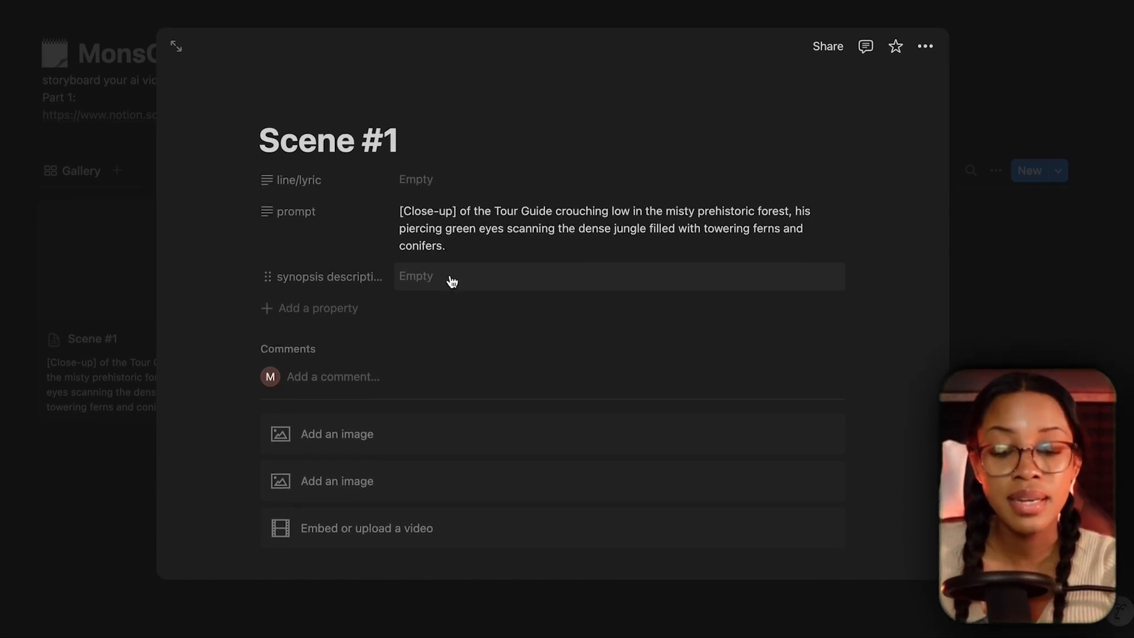
Add the downloaded crouching Tour Guide image to the Scene #1 page and return to the gallery.
{"action": "scroll", "coordinate": [466, 277], "scroll_direction": "down", "scroll_amount": 1}
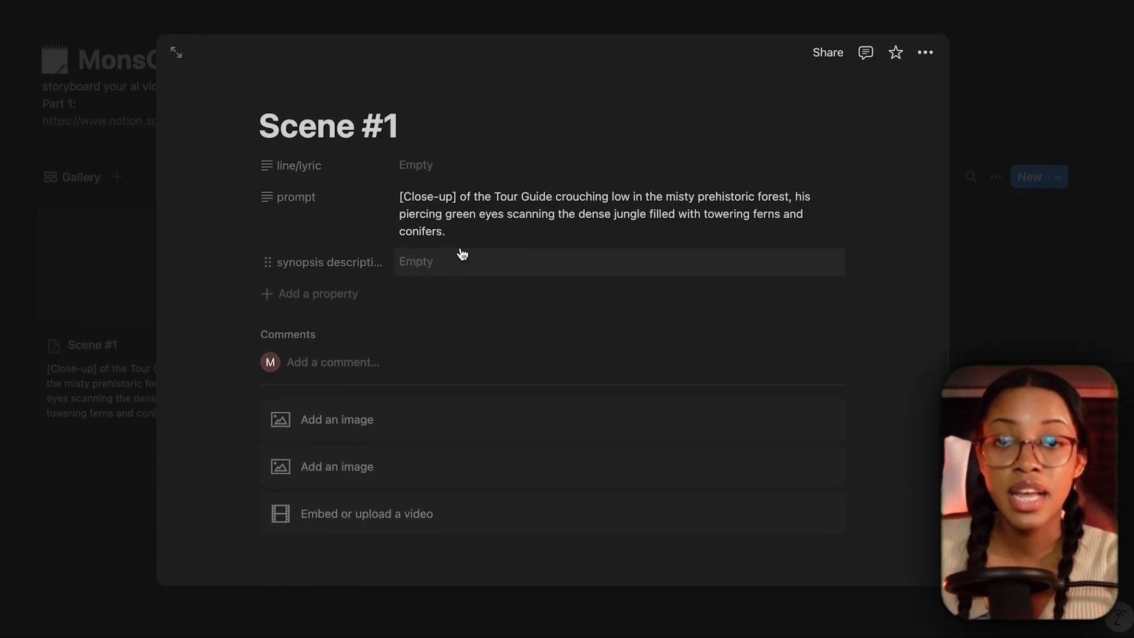
{"action": "scroll", "coordinate": [462, 254], "scroll_direction": "down", "scroll_amount": 3}
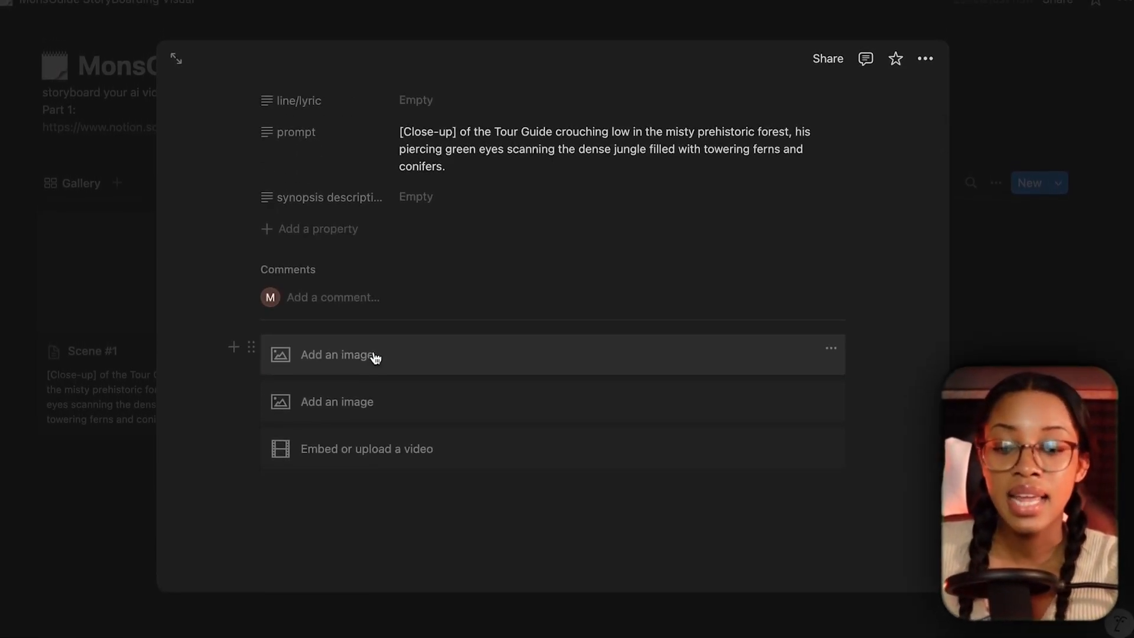
{"action": "left_click", "coordinate": [374, 358]}
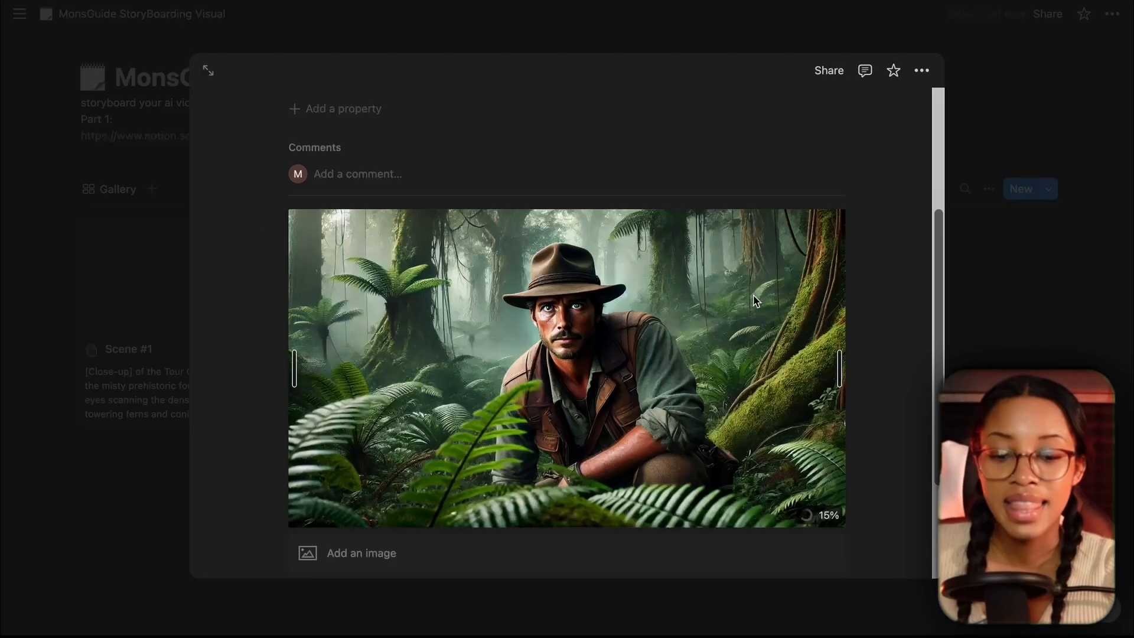
{"action": "scroll", "coordinate": [883, 321], "scroll_direction": "up", "scroll_amount": 5}
{"action": "left_click", "coordinate": [1055, 350]}
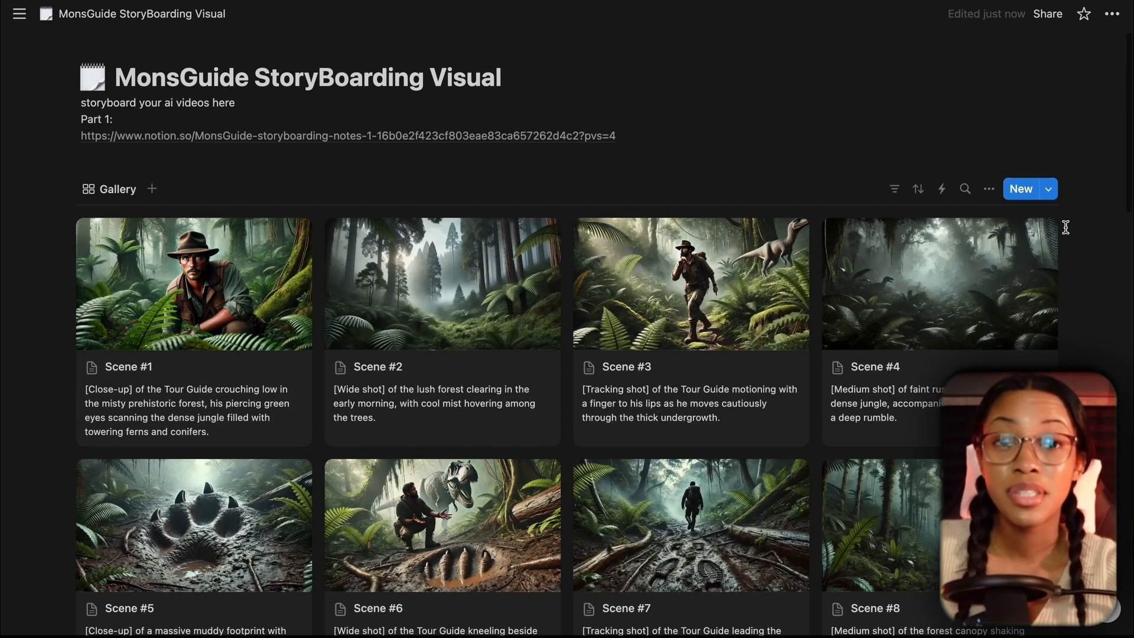
Review the storyboard gallery's scene images and prompts, from Scene #1 to the final scenes and back.
{"action": "scroll", "coordinate": [1065, 228], "scroll_direction": "down", "scroll_amount": 6}
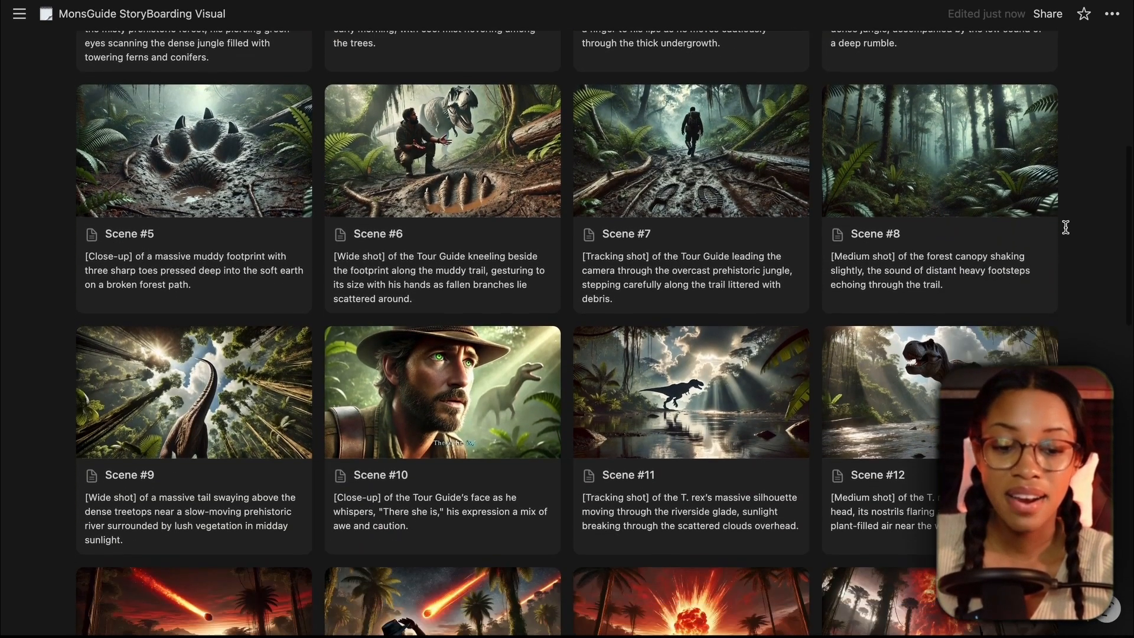
{"action": "scroll", "coordinate": [1065, 228], "scroll_direction": "down", "scroll_amount": 10}
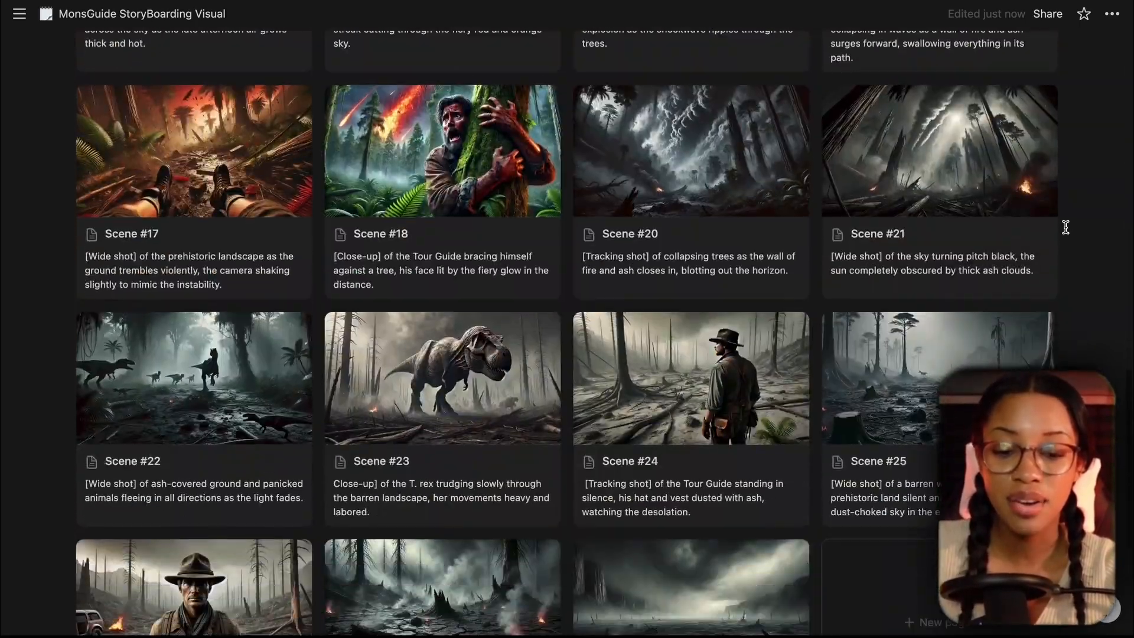
{"action": "scroll", "coordinate": [1065, 227], "scroll_direction": "down", "scroll_amount": 4}
{"action": "scroll", "coordinate": [1066, 228], "scroll_direction": "up", "scroll_amount": 15}
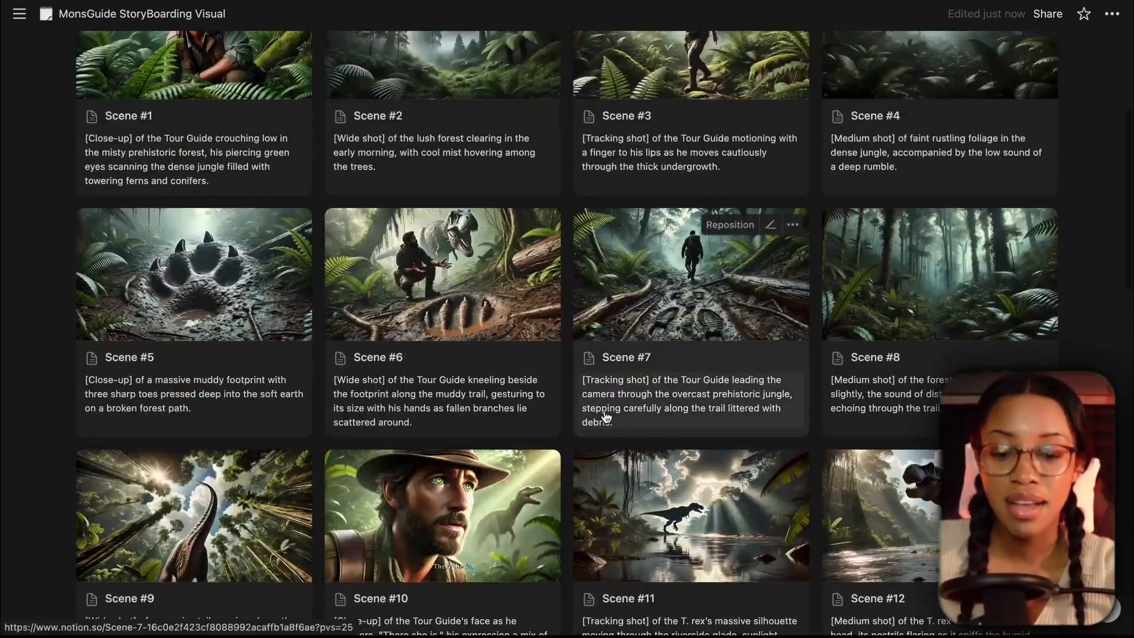
{"action": "scroll", "coordinate": [449, 283], "scroll_direction": "up", "scroll_amount": 4}
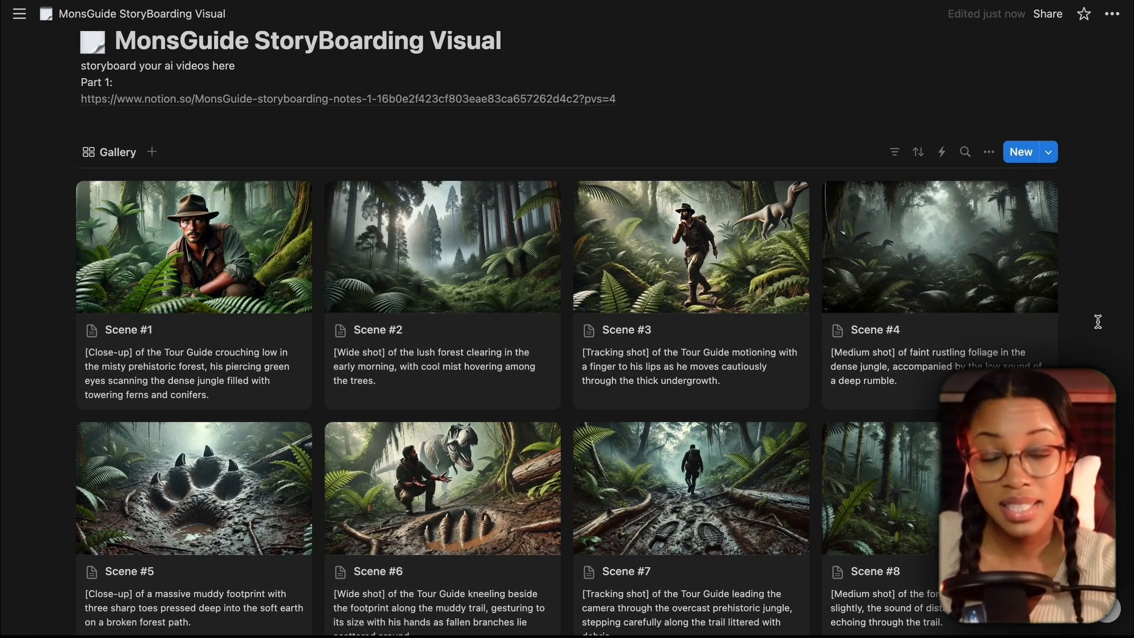
{"action": "scroll", "coordinate": [1090, 318], "scroll_direction": "up", "scroll_amount": 1}
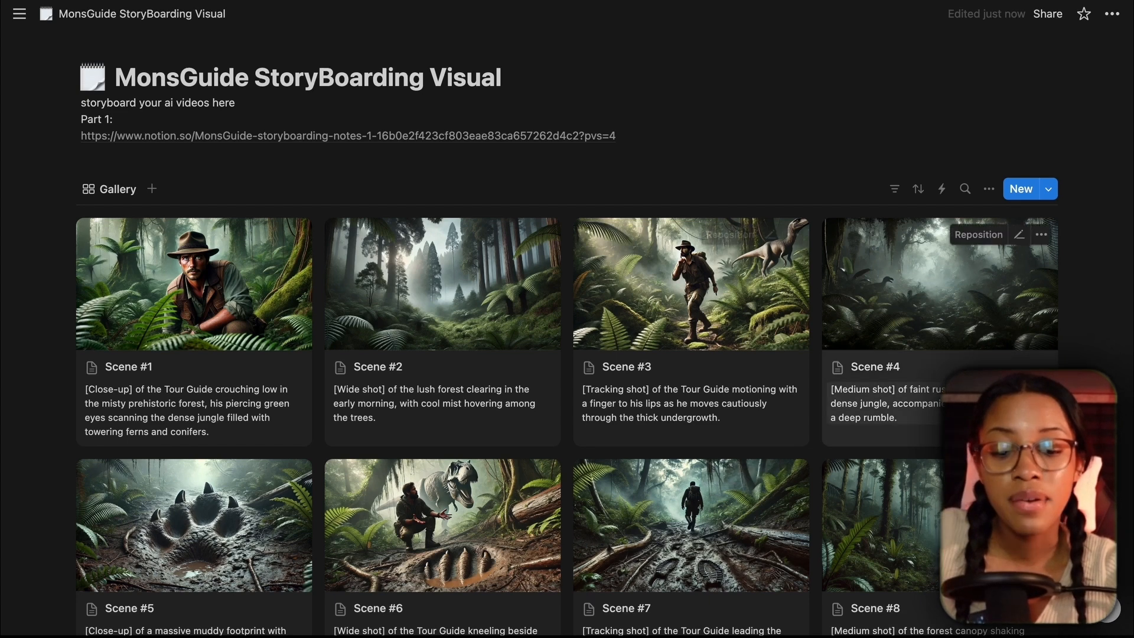
{"action": "scroll", "coordinate": [1005, 414], "scroll_direction": "down", "scroll_amount": 5}
{"action": "scroll", "coordinate": [1004, 413], "scroll_direction": "down", "scroll_amount": 9}
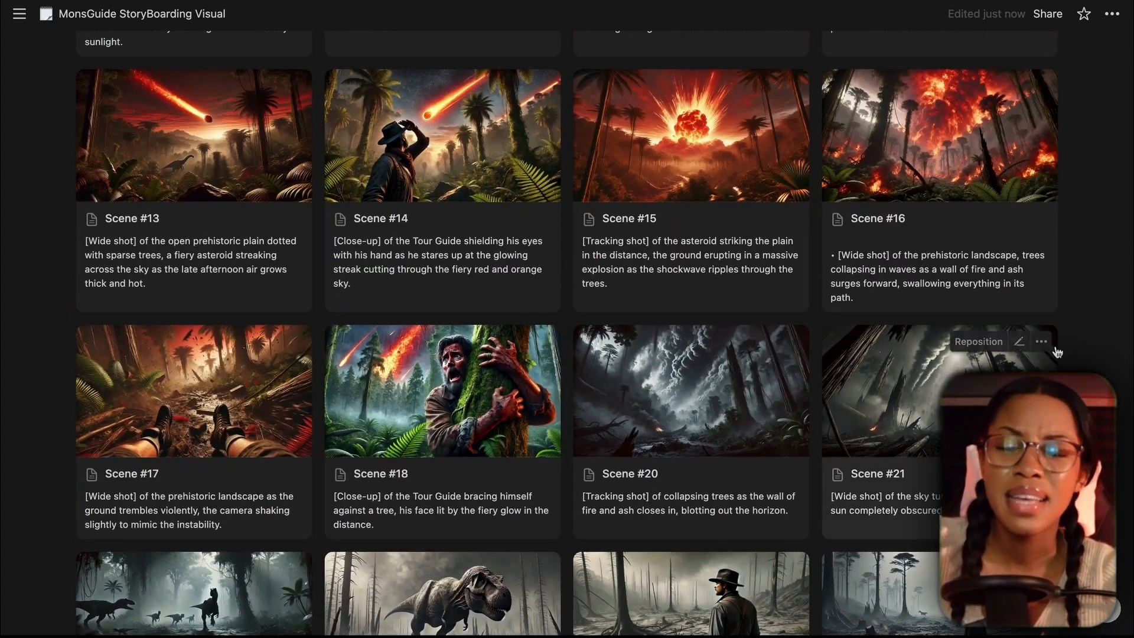
{"action": "scroll", "coordinate": [1057, 353], "scroll_direction": "down", "scroll_amount": 2}
{"action": "scroll", "coordinate": [1066, 291], "scroll_direction": "up", "scroll_amount": 8}
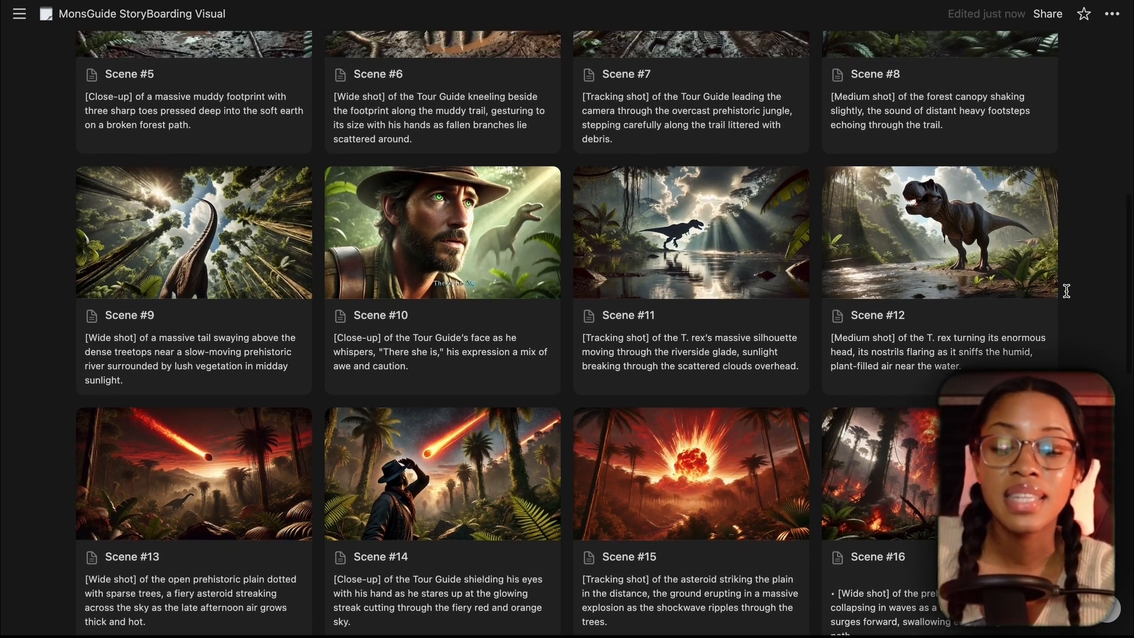
{"action": "scroll", "coordinate": [1057, 293], "scroll_direction": "up", "scroll_amount": 6}
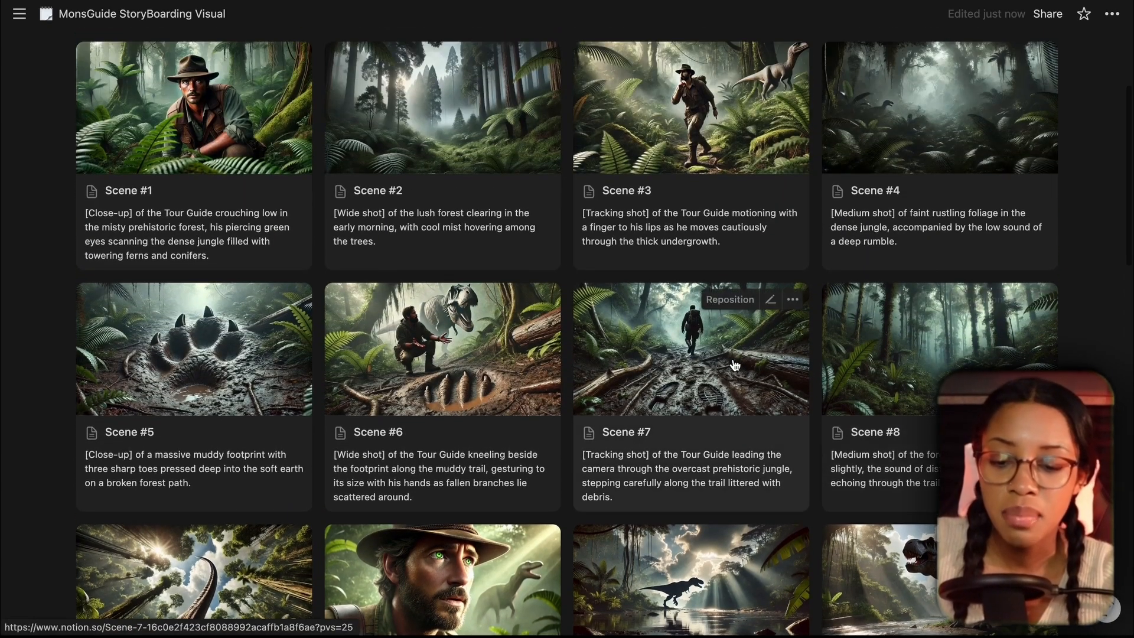
{"action": "scroll", "coordinate": [405, 386], "scroll_direction": "up", "scroll_amount": 2}
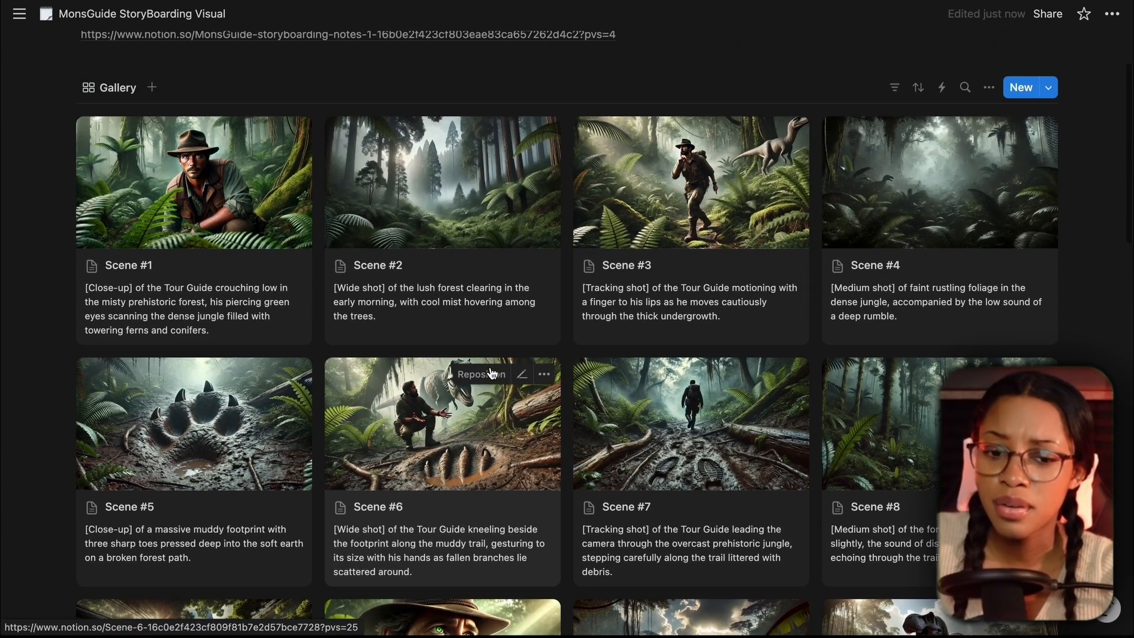
Open Scene #6 and compare its kneeling Tour Guide image with its [Wide shot] prompt, then return to the gallery.
{"action": "scroll", "coordinate": [450, 378], "scroll_direction": "down", "scroll_amount": 3}
{"action": "left_click", "coordinate": [450, 378]}
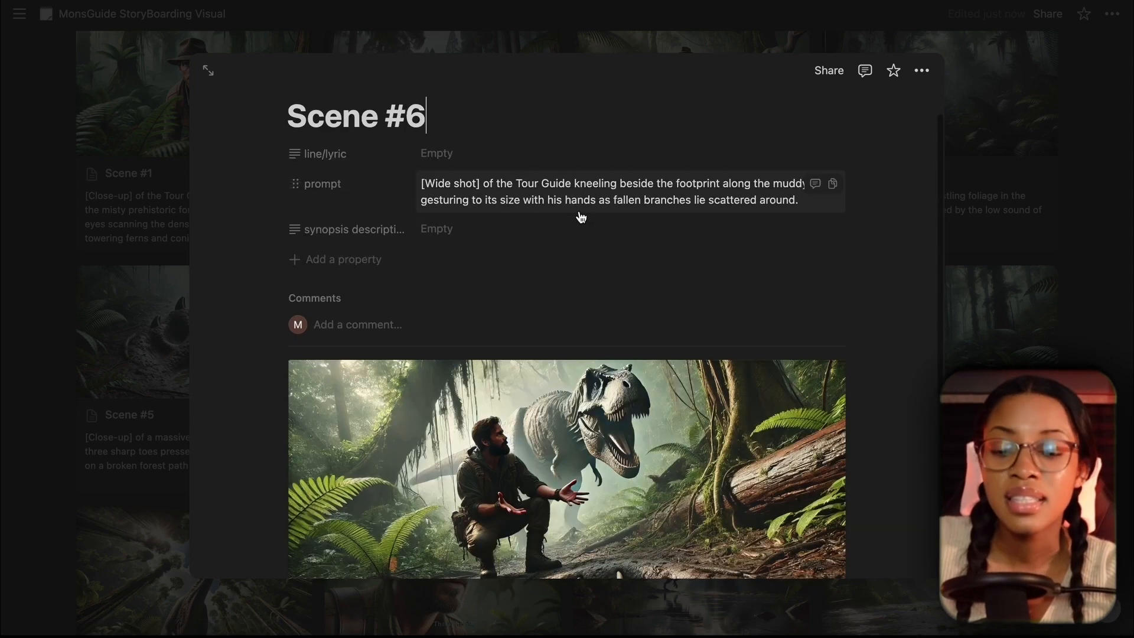
{"action": "scroll", "coordinate": [567, 260], "scroll_direction": "down", "scroll_amount": 3}
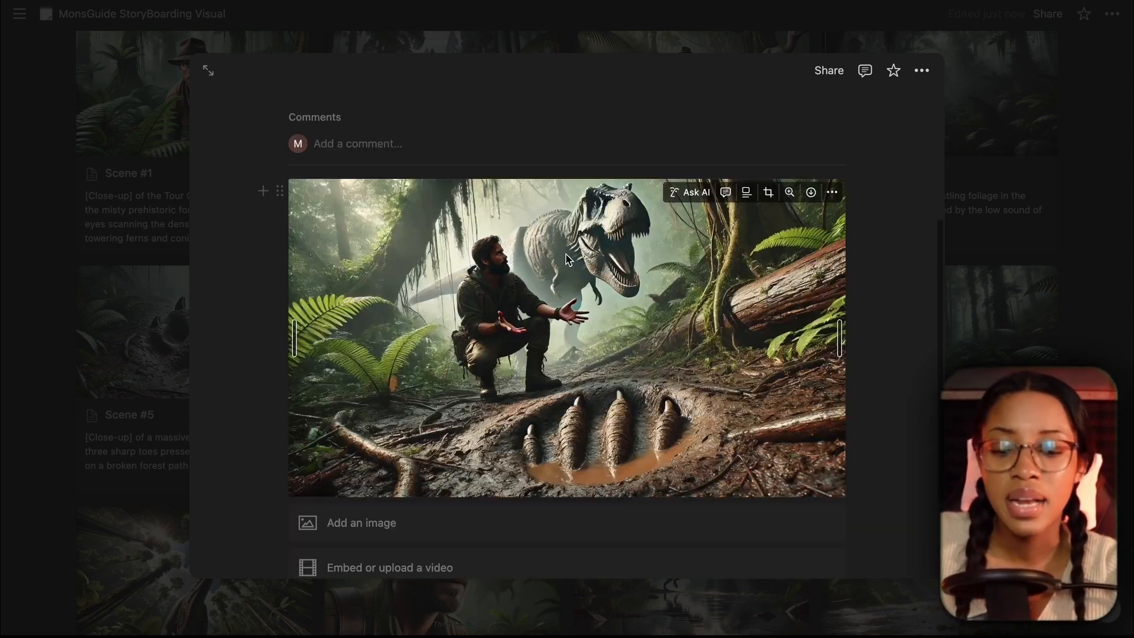
{"action": "left_click", "coordinate": [1066, 292]}
{"action": "scroll", "coordinate": [1064, 287], "scroll_direction": "up", "scroll_amount": 3}
Examine how consistent the characters, dinosaurs and environments are across the scene cards through Scene #28.
{"action": "scroll", "coordinate": [1051, 288], "scroll_direction": "down", "scroll_amount": 6}
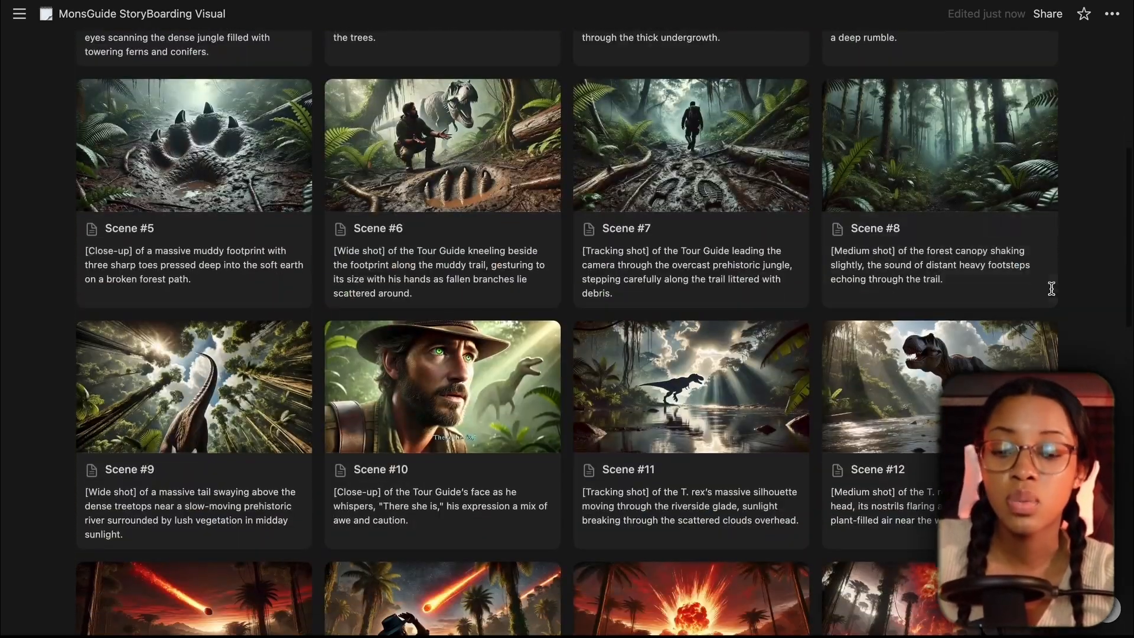
{"action": "scroll", "coordinate": [865, 236], "scroll_direction": "down", "scroll_amount": 15}
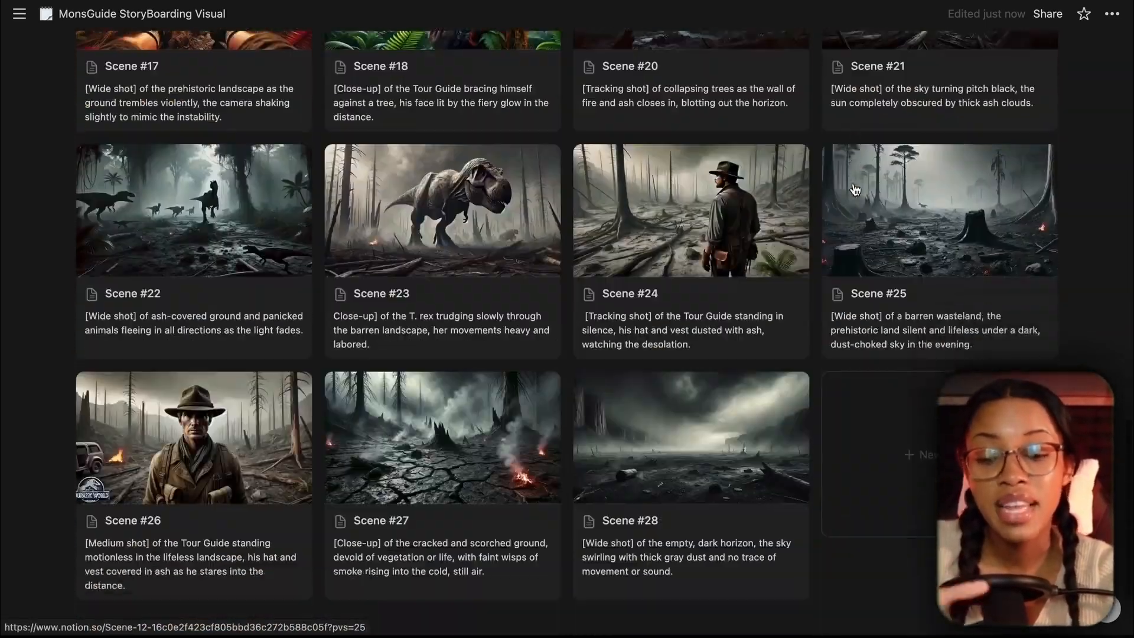
{"action": "scroll", "coordinate": [855, 189], "scroll_direction": "up", "scroll_amount": 15}
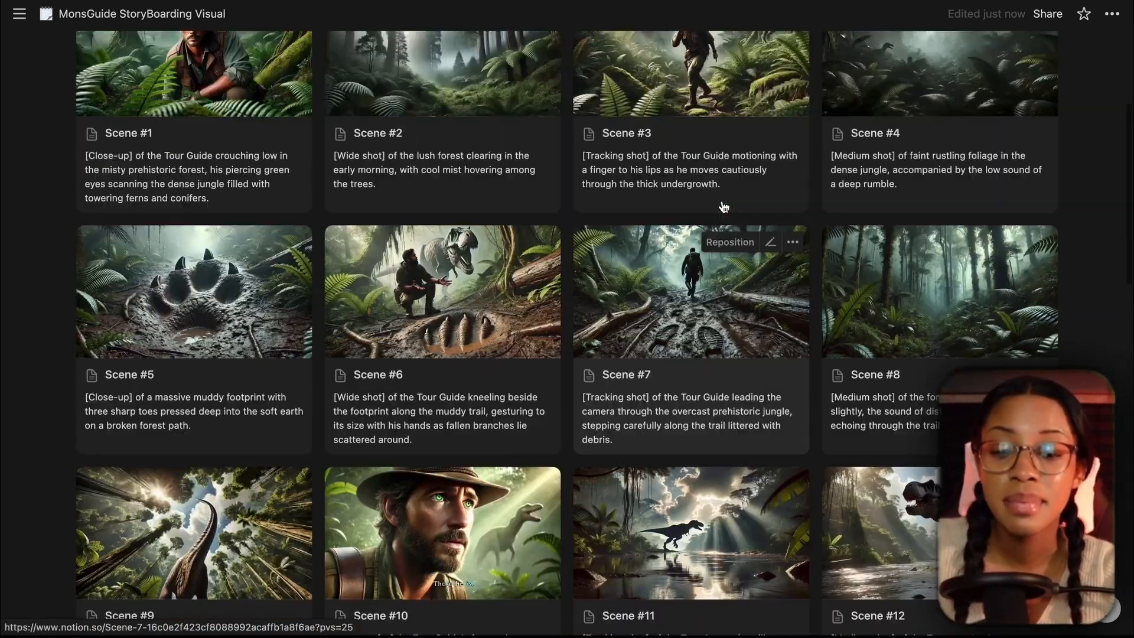
{"action": "scroll", "coordinate": [723, 207], "scroll_direction": "down", "scroll_amount": 8}
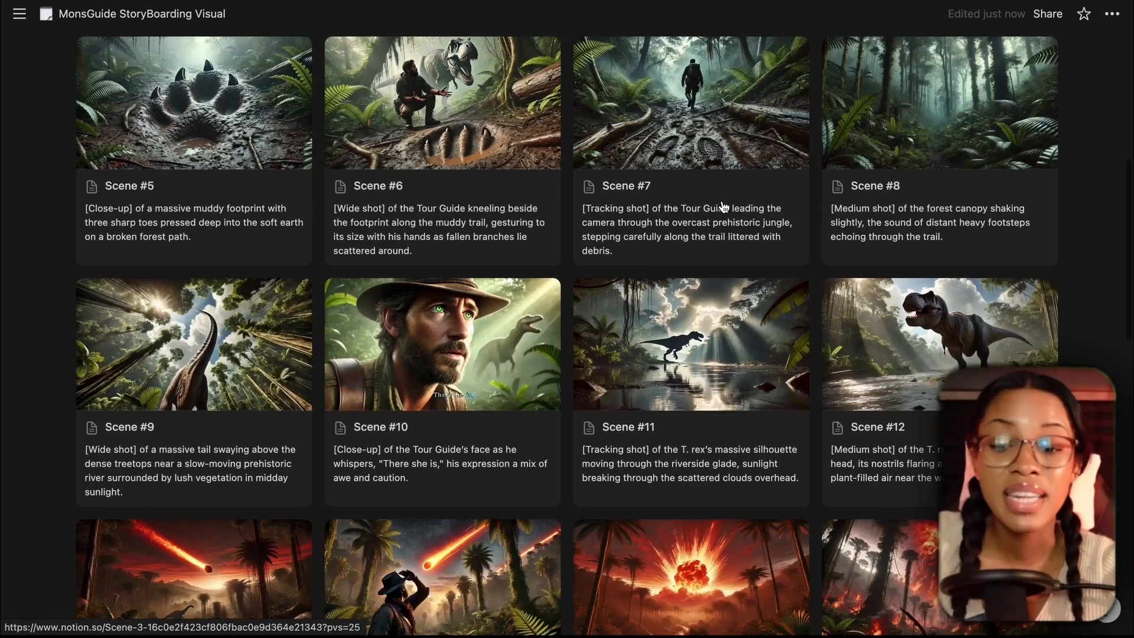
{"action": "scroll", "coordinate": [724, 206], "scroll_direction": "up", "scroll_amount": 3}
{"action": "scroll", "coordinate": [723, 206], "scroll_direction": "up", "scroll_amount": 6}
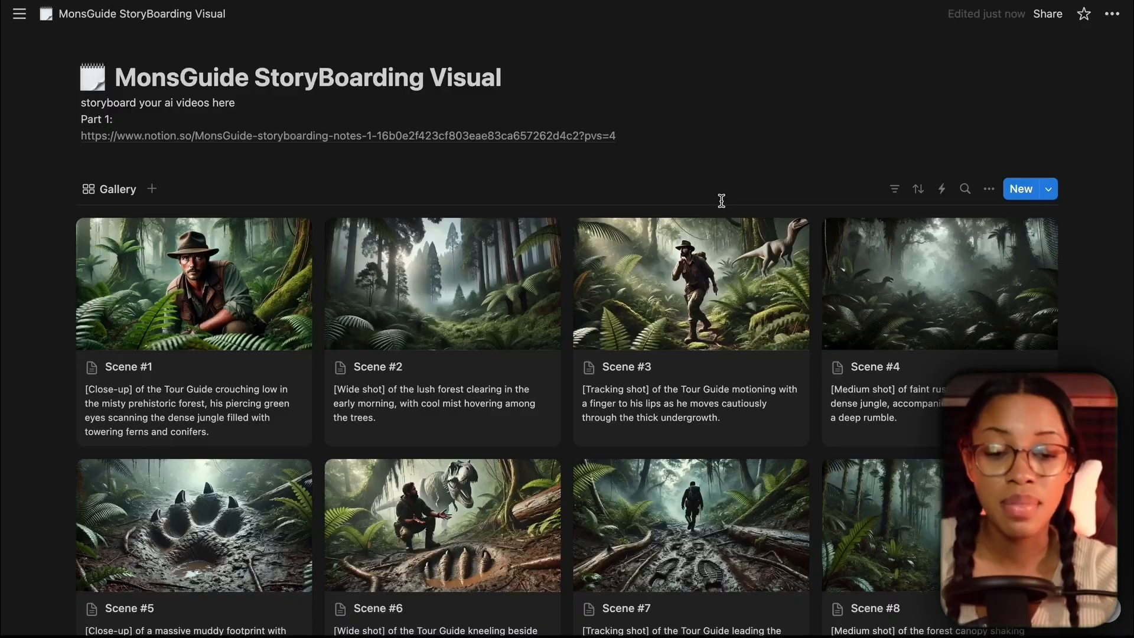
{"action": "scroll", "coordinate": [722, 201], "scroll_direction": "down", "scroll_amount": 10}
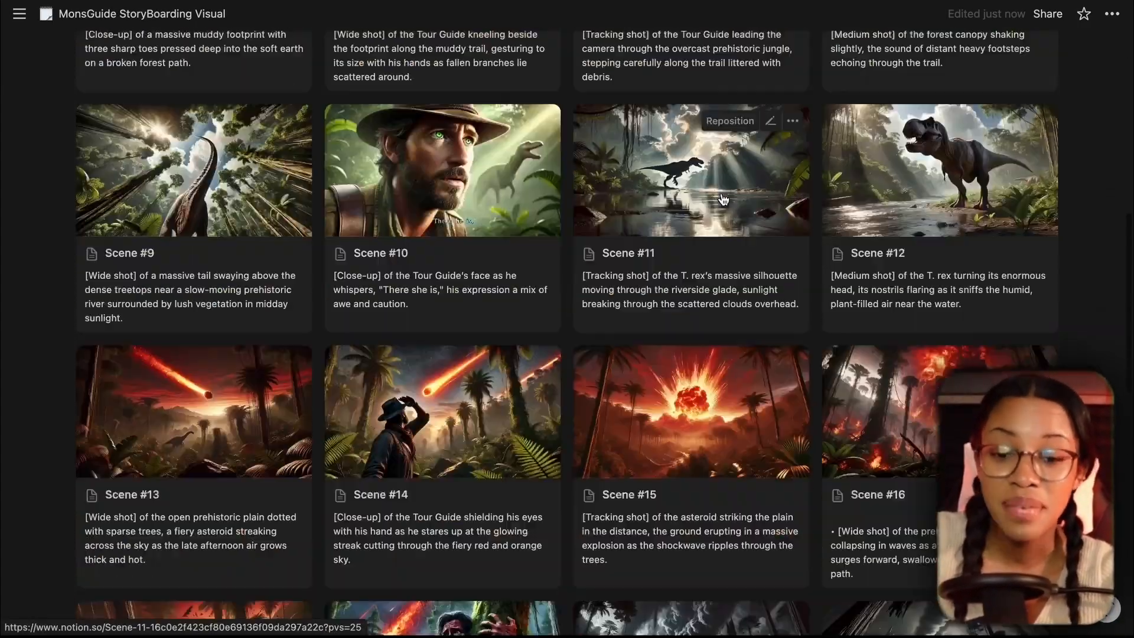
{"action": "scroll", "coordinate": [723, 199], "scroll_direction": "down", "scroll_amount": 3}
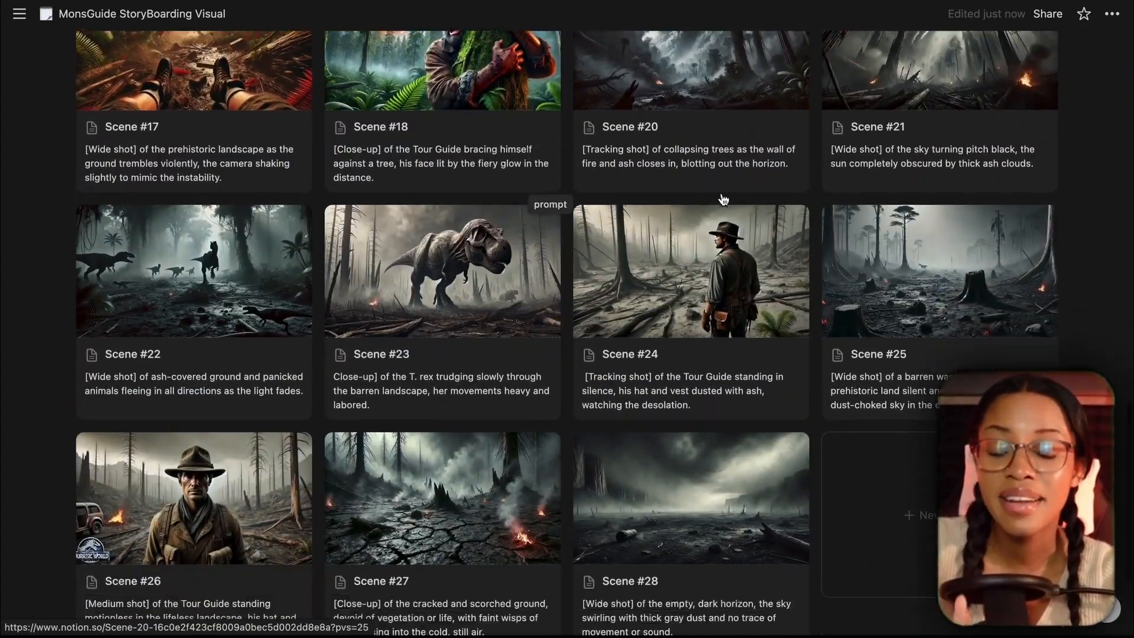
{"action": "scroll", "coordinate": [737, 322], "scroll_direction": "up", "scroll_amount": 3}
{"action": "scroll", "coordinate": [738, 322], "scroll_direction": "up", "scroll_amount": 15}
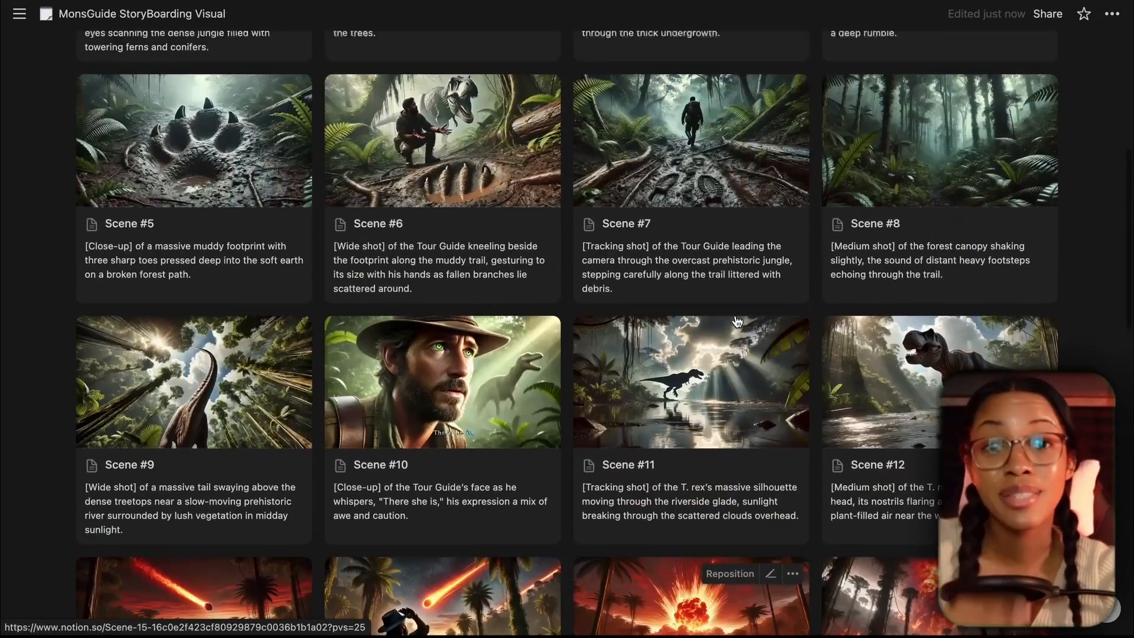
{"action": "scroll", "coordinate": [735, 314], "scroll_direction": "up", "scroll_amount": 8}
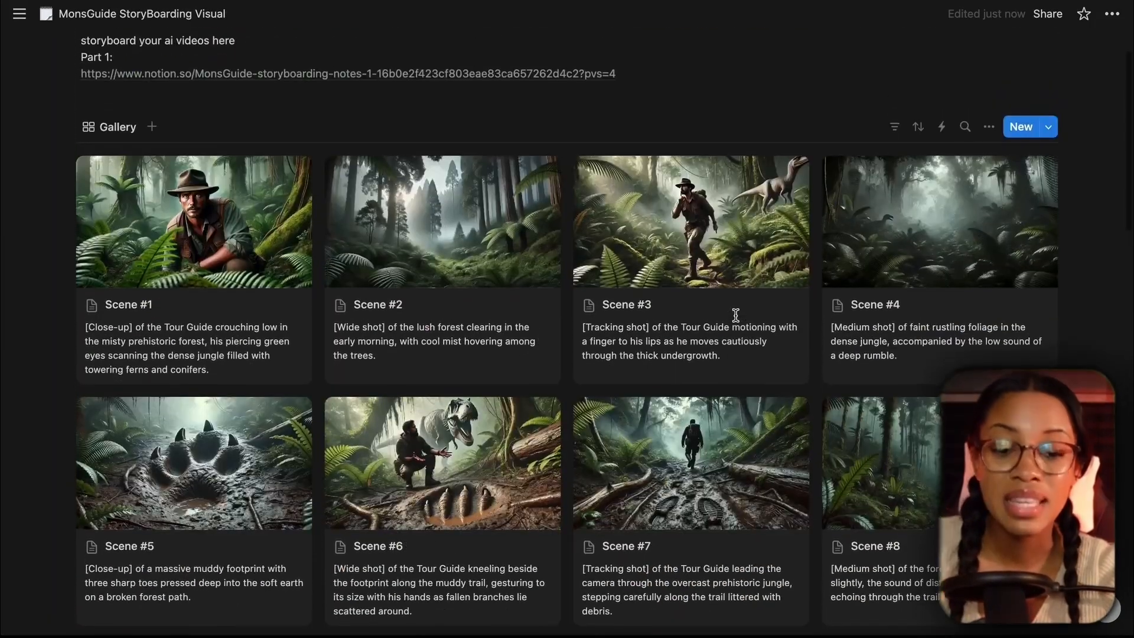
{"action": "scroll", "coordinate": [707, 193], "scroll_direction": "down", "scroll_amount": 5}
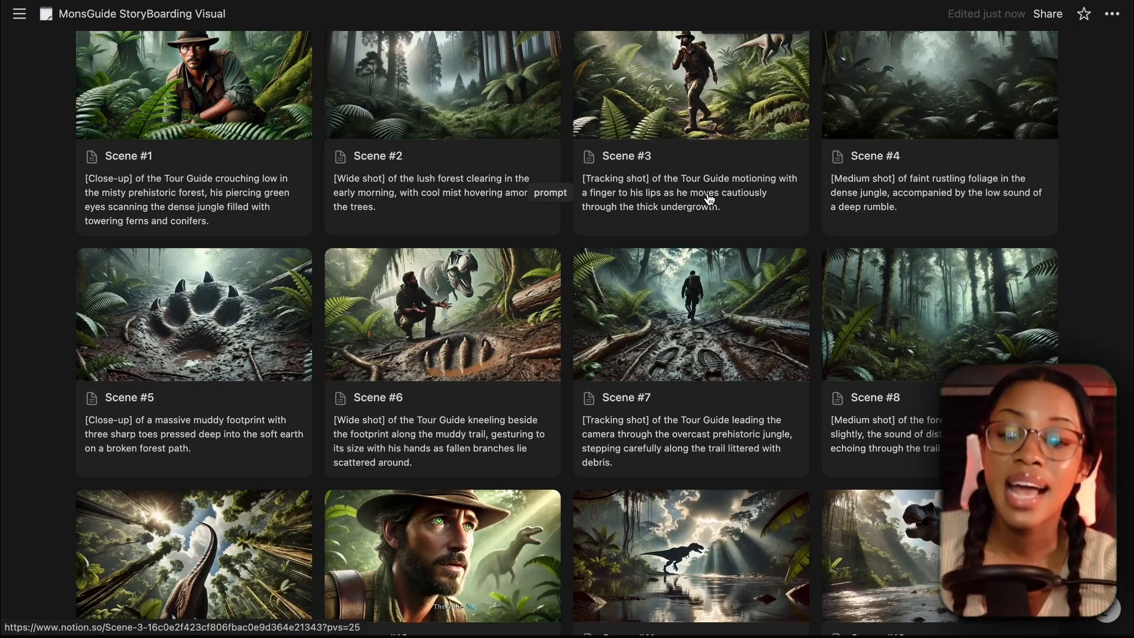
{"action": "scroll", "coordinate": [709, 198], "scroll_direction": "up", "scroll_amount": 4}
{"action": "scroll", "coordinate": [709, 197], "scroll_direction": "down", "scroll_amount": 15}
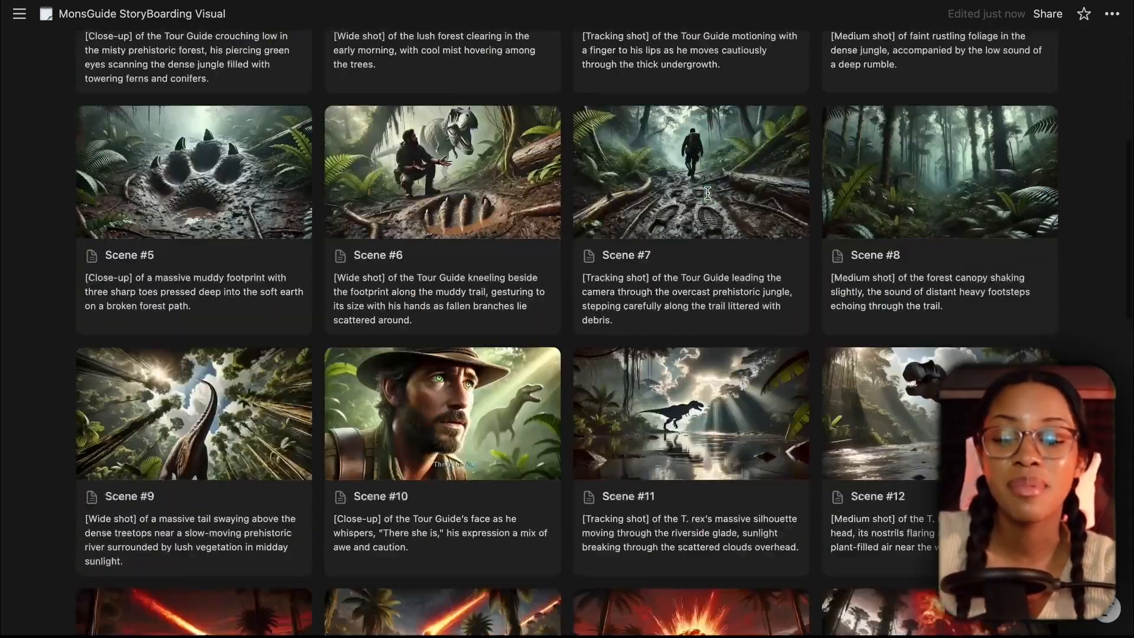
{"action": "scroll", "coordinate": [707, 195], "scroll_direction": "down", "scroll_amount": 1}
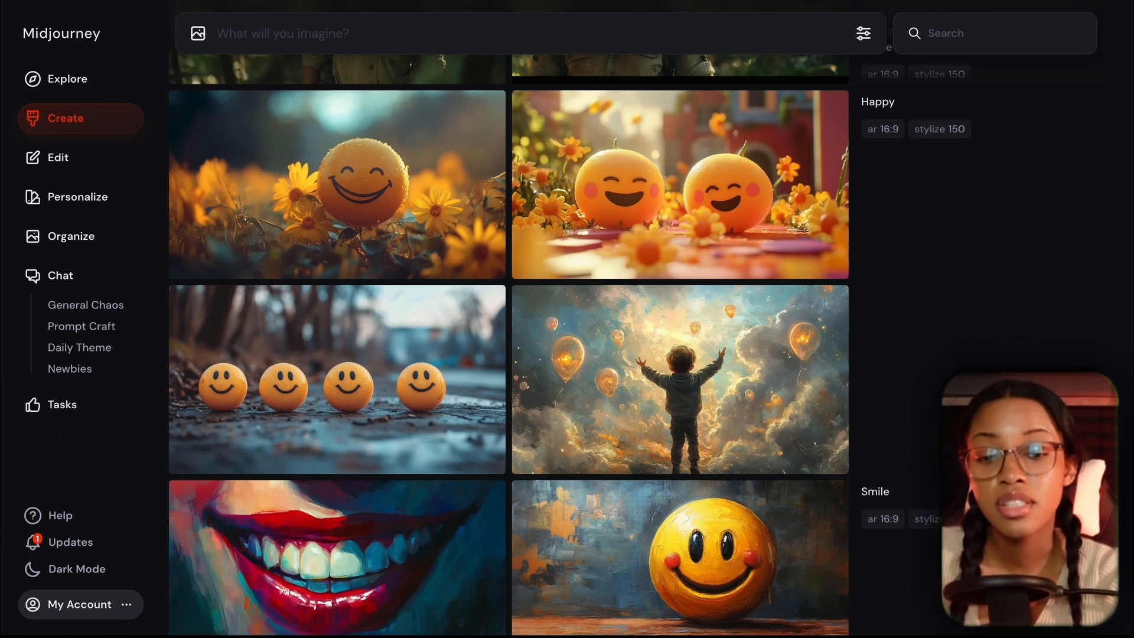
Copy Scene #1's [Close-up] prompt from the Notion storyboard and paste it into the image prompt in Midjourney.
{"action": "mouse_move", "coordinate": [616, 65]}
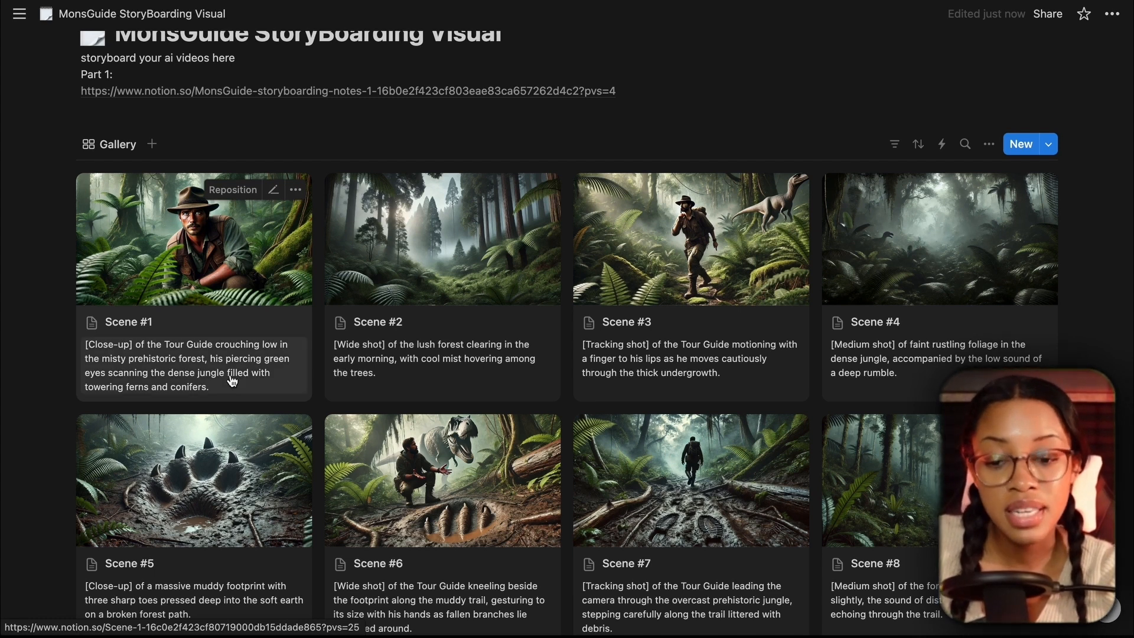
{"action": "left_click", "coordinate": [295, 378]}
{"action": "left_click_drag", "start_coordinate": [162, 416], "coordinate": [83, 356]}
{"action": "key", "text": "super+c"}
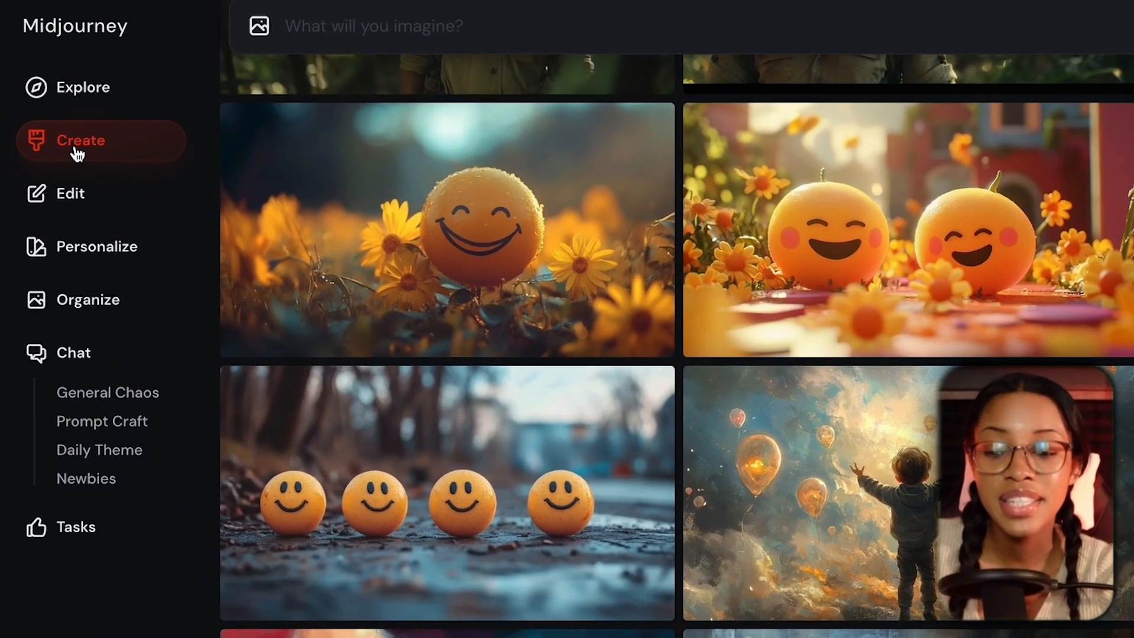
{"action": "left_click", "coordinate": [355, 24]}
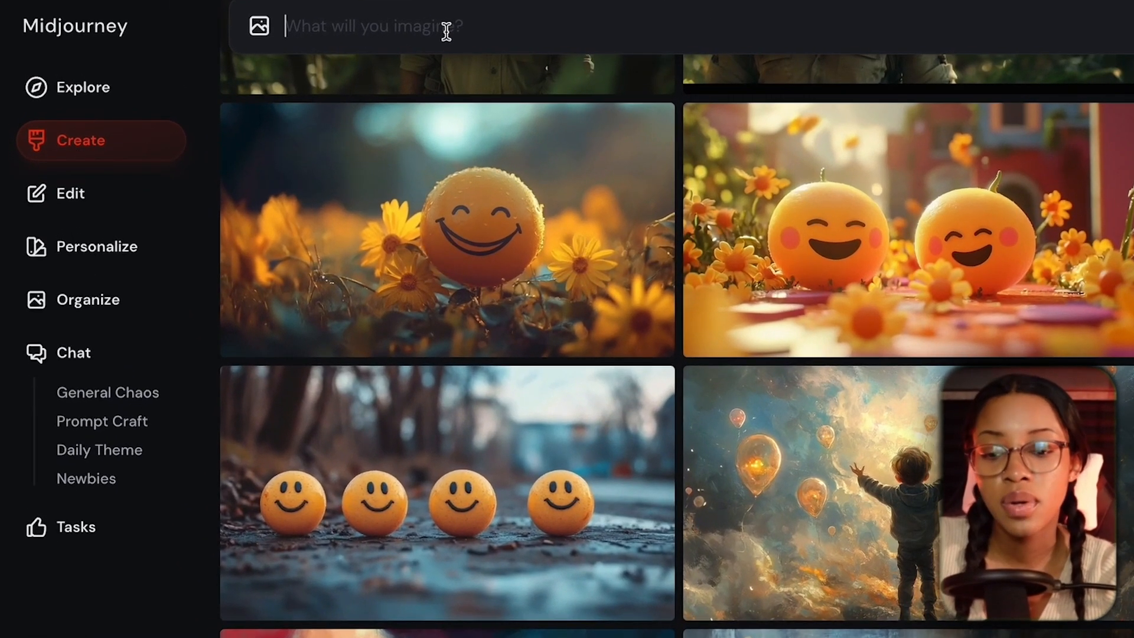
{"action": "key", "text": "super+v"}
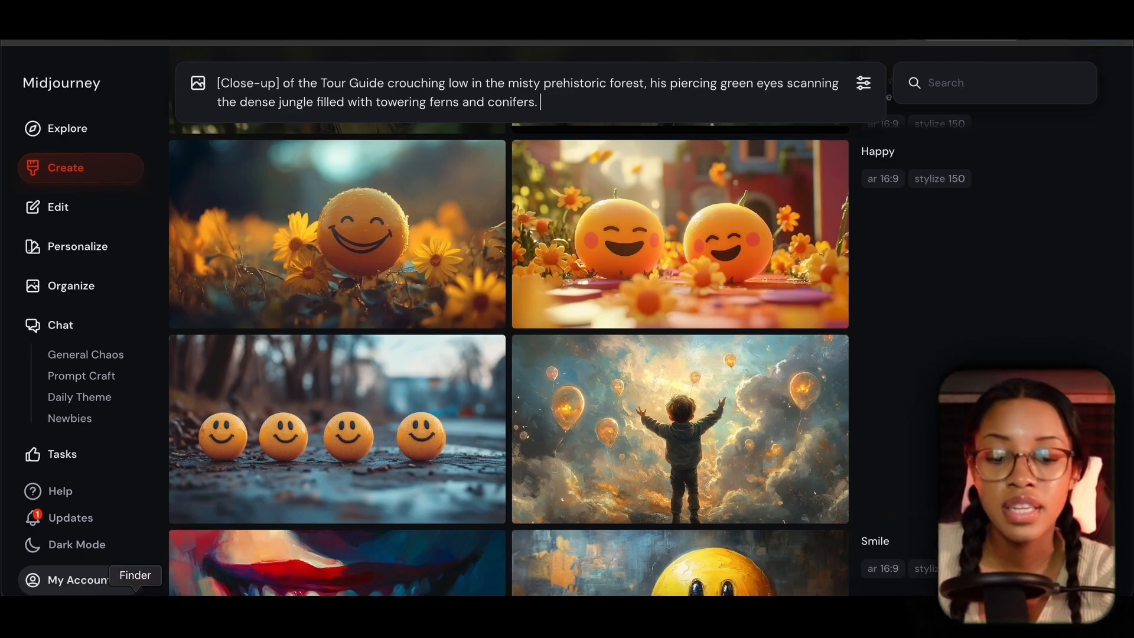
Add the downloaded DALL-E image of the crouching Tour Guide from the Downloads folder to the prompt as an image reference.
{"action": "left_click", "coordinate": [135, 608]}
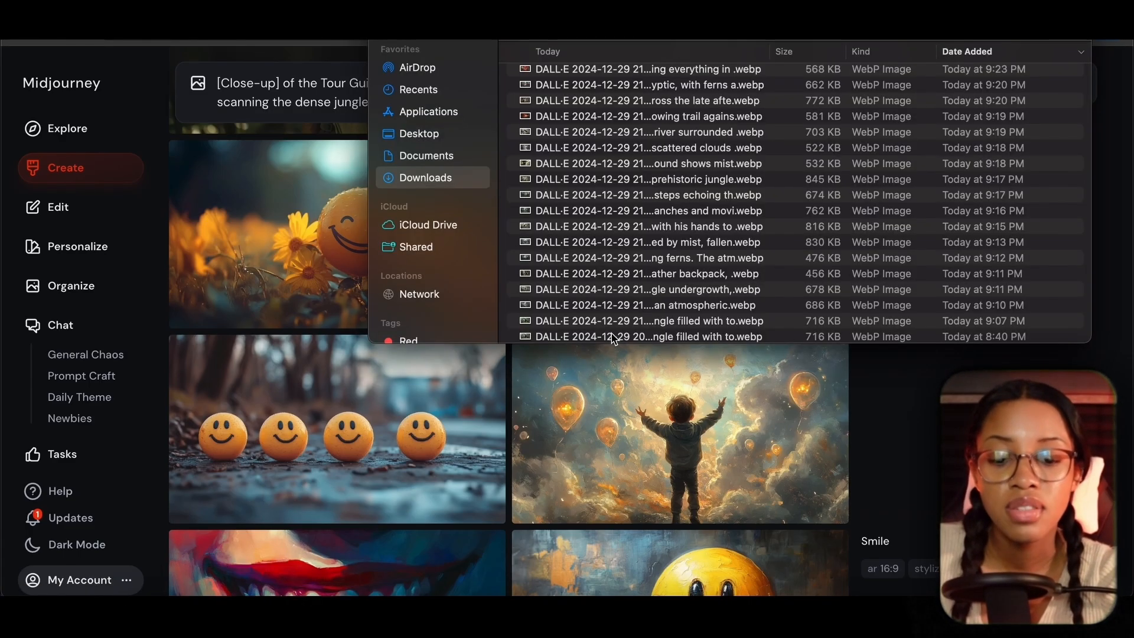
{"action": "left_click_drag", "start_coordinate": [610, 179], "coordinate": [238, 162]}
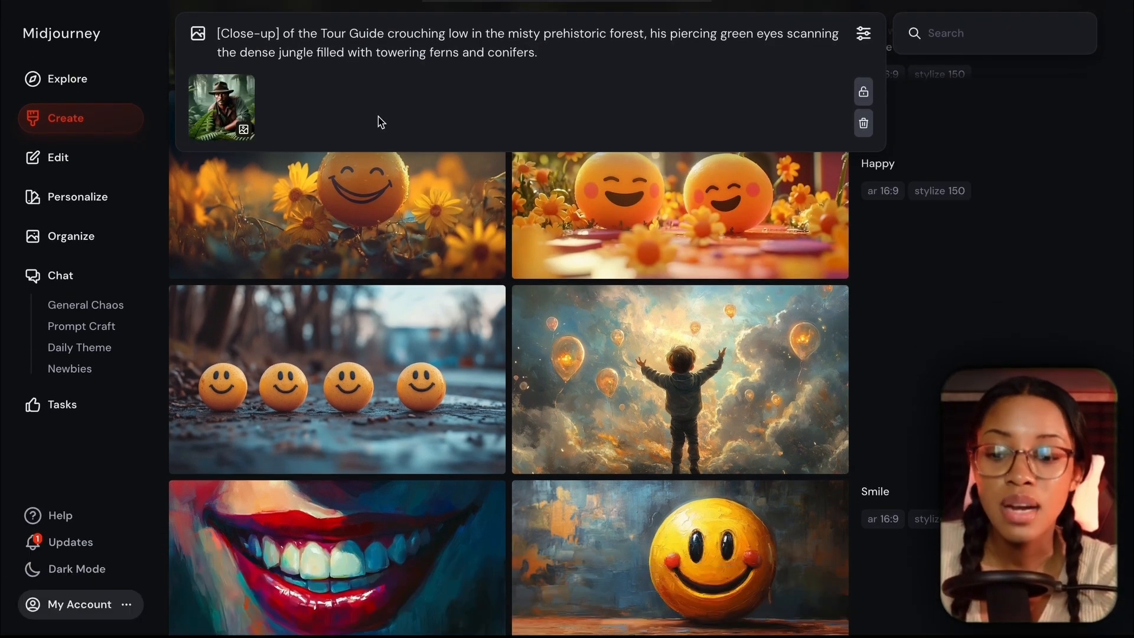
{"action": "mouse_move", "coordinate": [248, 138]}
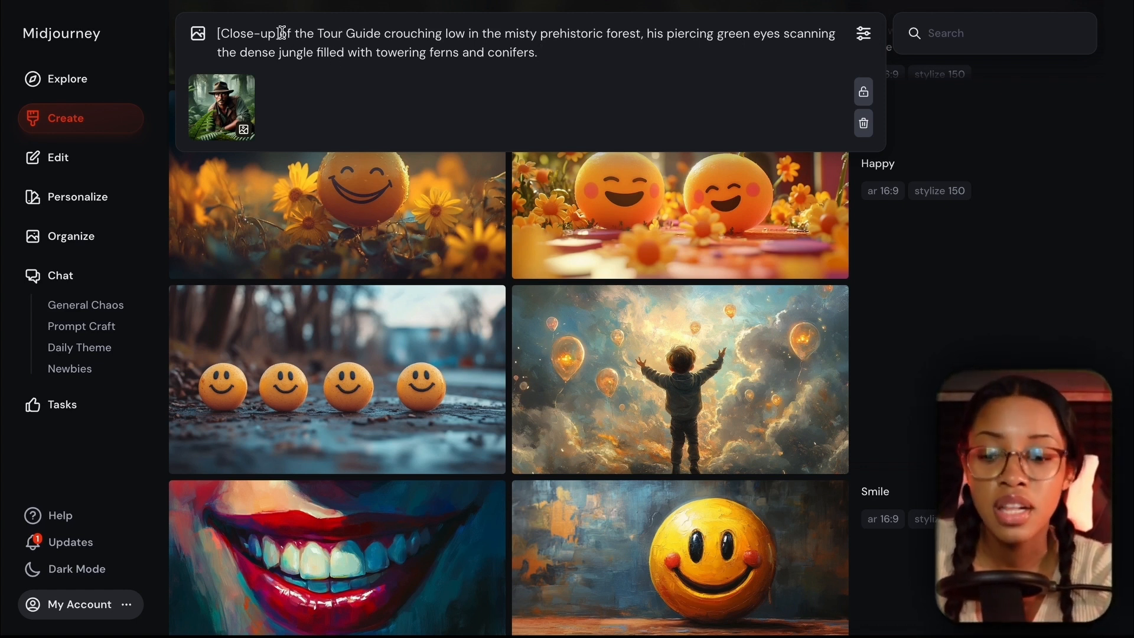
Reword the start of the prompt to "Close-up shot of Tour Guide", removing the square brackets and the word "the".
{"action": "key", "text": "BackSpace"}
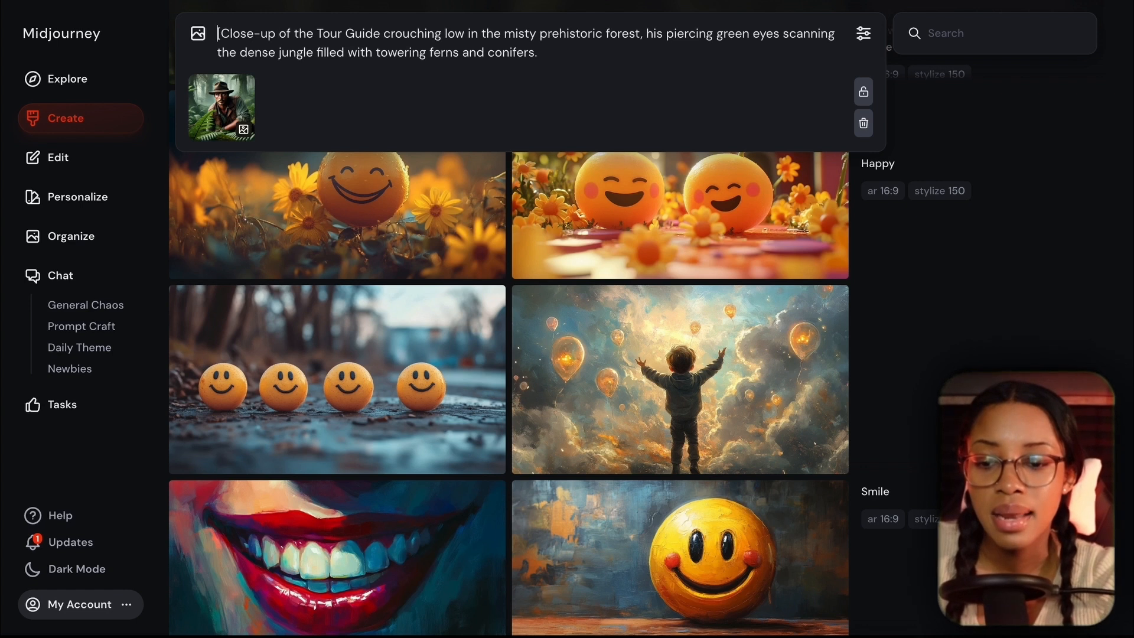
{"action": "key", "text": "Delete"}
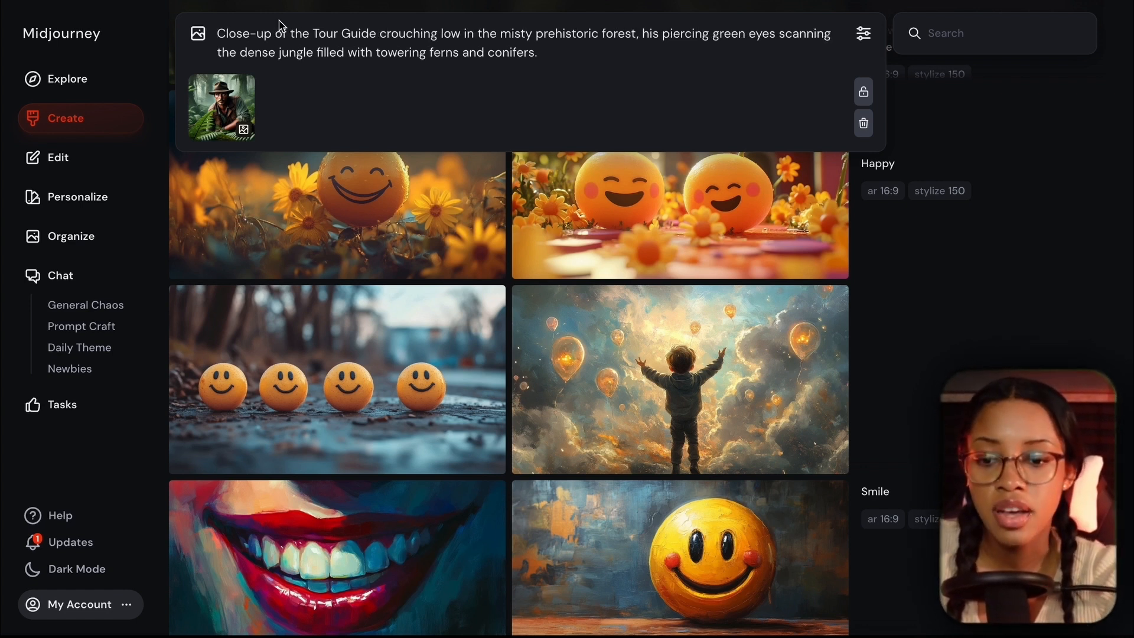
{"action": "left_click", "coordinate": [273, 41]}
{"action": "type", "text": "shot"}
{"action": "left_click", "coordinate": [341, 39]}
{"action": "key", "text": "BackSpace"}
{"action": "key", "text": "BackSpace"}
{"action": "key", "text": "BackSpace"}
{"action": "key", "text": "BackSpace"}
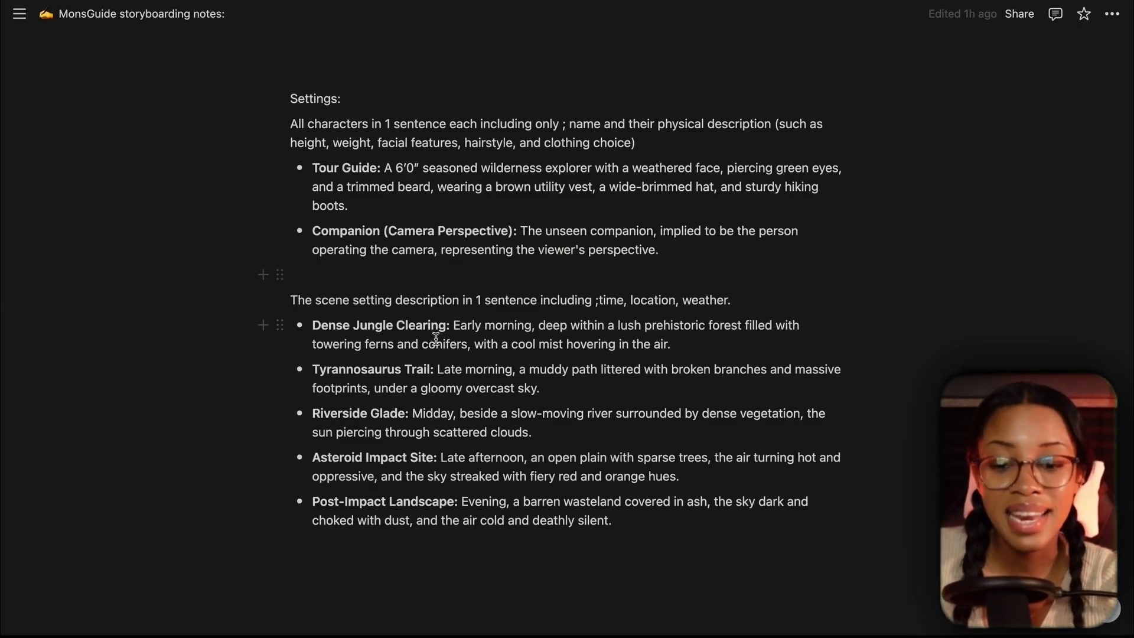
Copy the Dense Jungle Clearing and Tour Guide descriptions from the Notion storyboarding notes and append them to the Midjourney prompt.
{"action": "left_click_drag", "start_coordinate": [680, 345], "coordinate": [454, 322]}
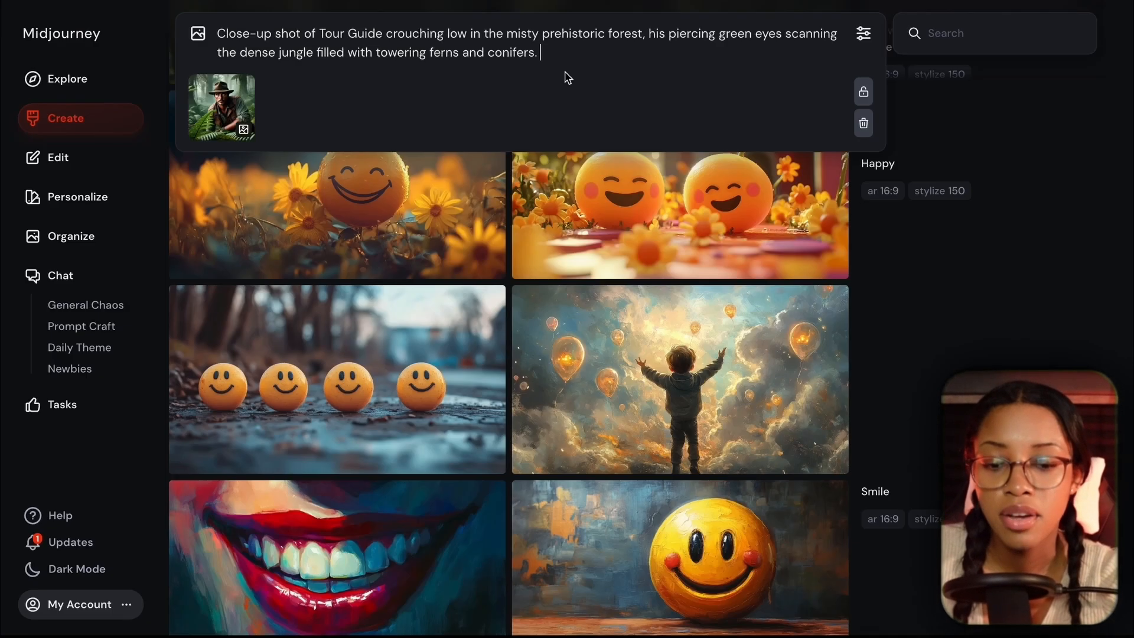
{"action": "type", "text": "Early morning, deep within a lush prehistoric forest filled with towering ferns and conifers, with a cool mist hovering in the air."}
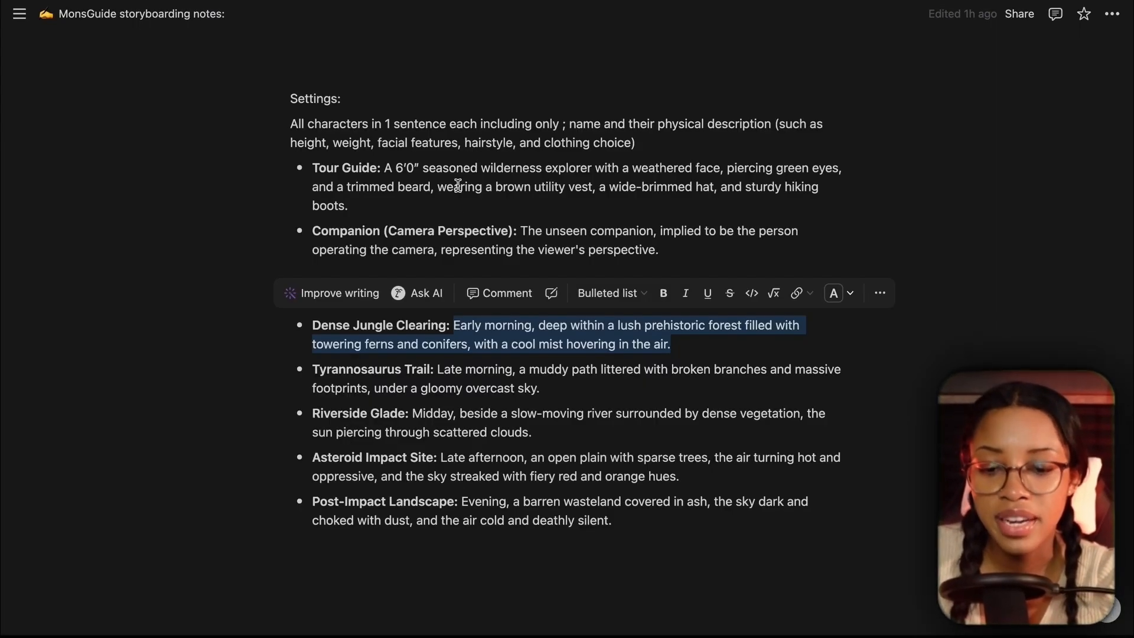
{"action": "left_click", "coordinate": [387, 168]}
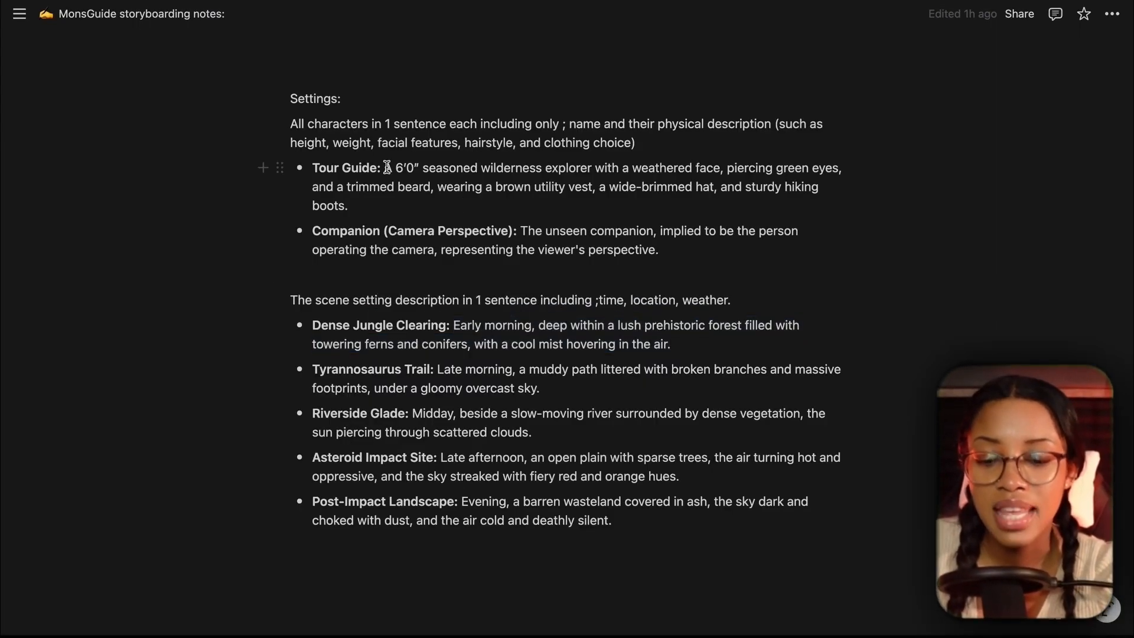
{"action": "left_click_drag", "start_coordinate": [385, 168], "coordinate": [393, 201]}
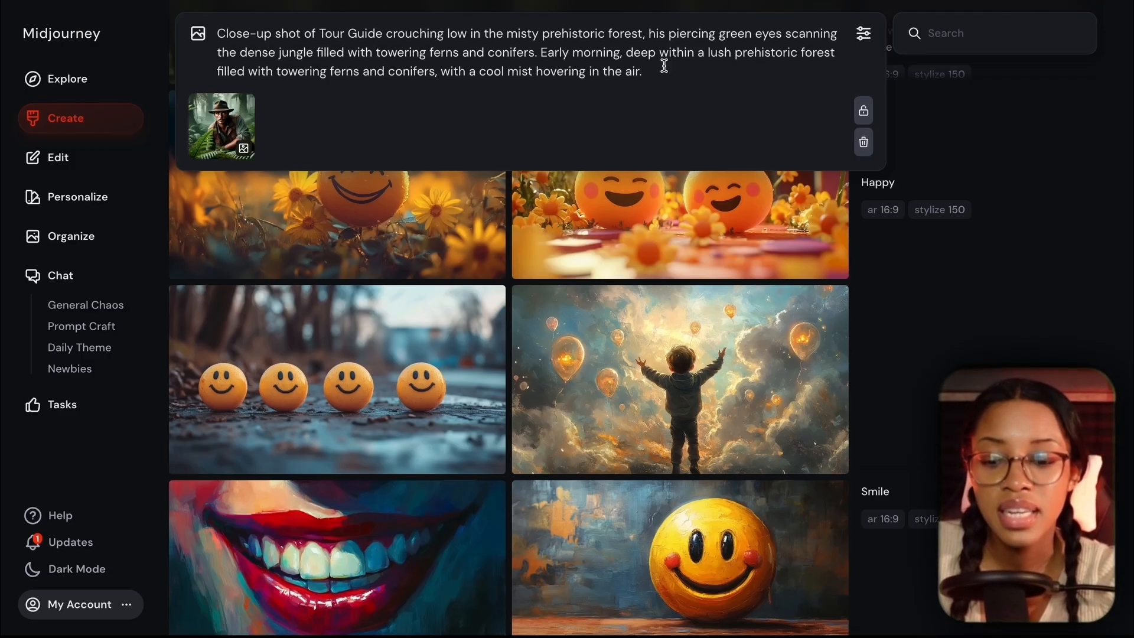
{"action": "type", "text": "A 6’0\" seasoned wilderness explorer with a weathered face, piercing green eyes, and a trimmed beard, wearing a brown utility vest, a wide-brimmed hat, and sturdy hiking boots."}
Introduce the character description with "the tour guide is" and cut the sturdy hiking boots so it ends at "a wide-brimmed hat.".
{"action": "left_click", "coordinate": [647, 70]}
{"action": "type", "text": "the tour guide"}
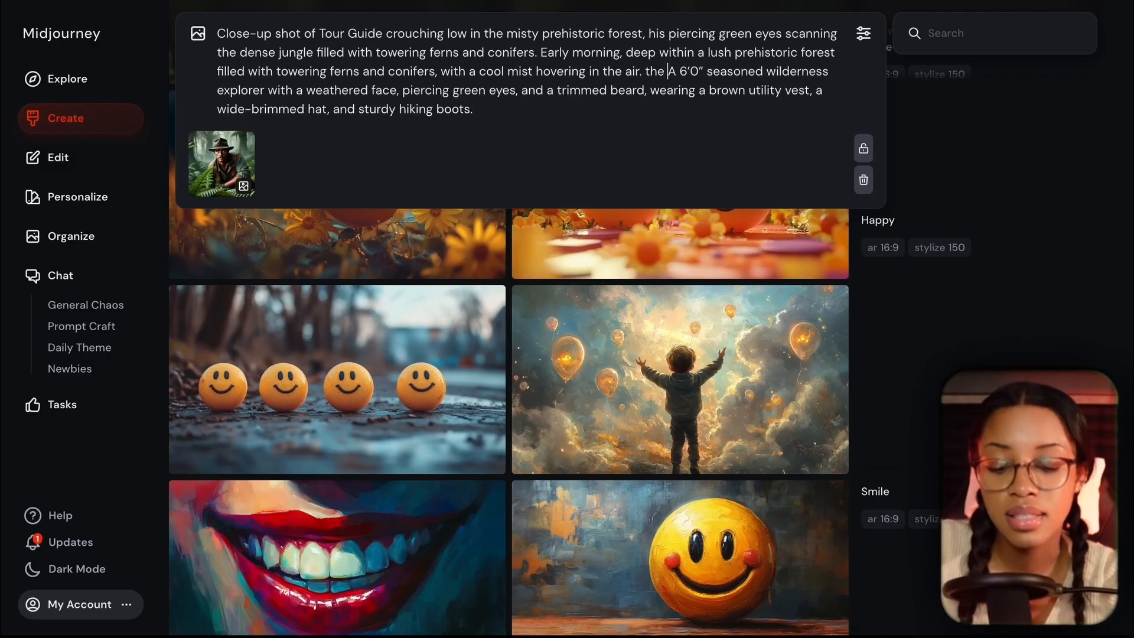
{"action": "type", "text": " is"}
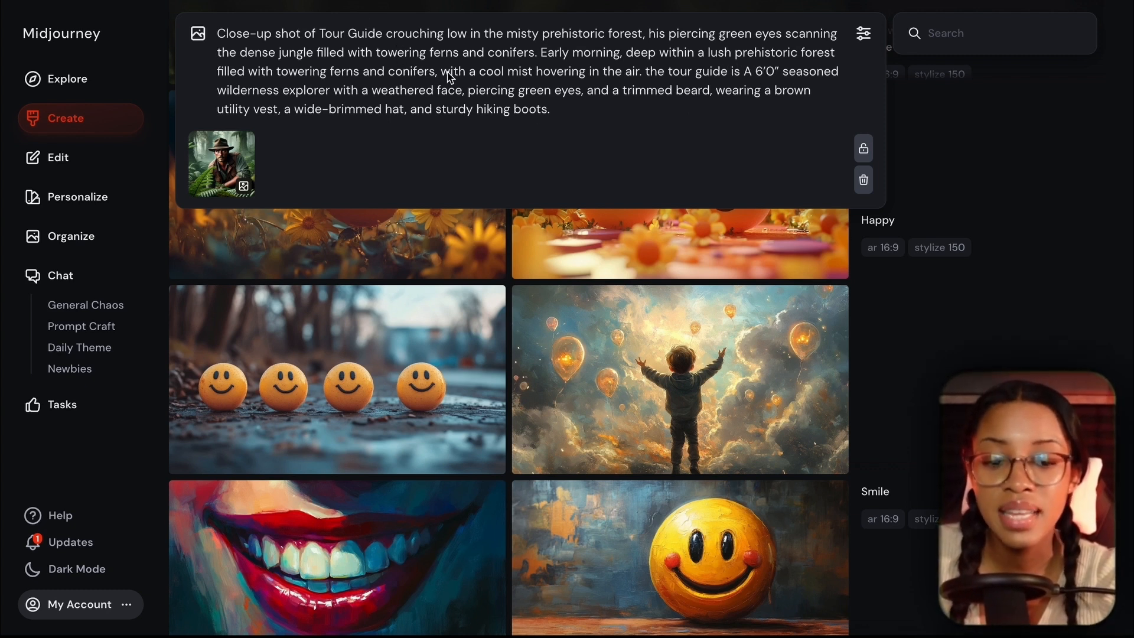
{"action": "left_click_drag", "start_coordinate": [571, 112], "coordinate": [412, 115]}
{"action": "key", "text": "BackSpace"}
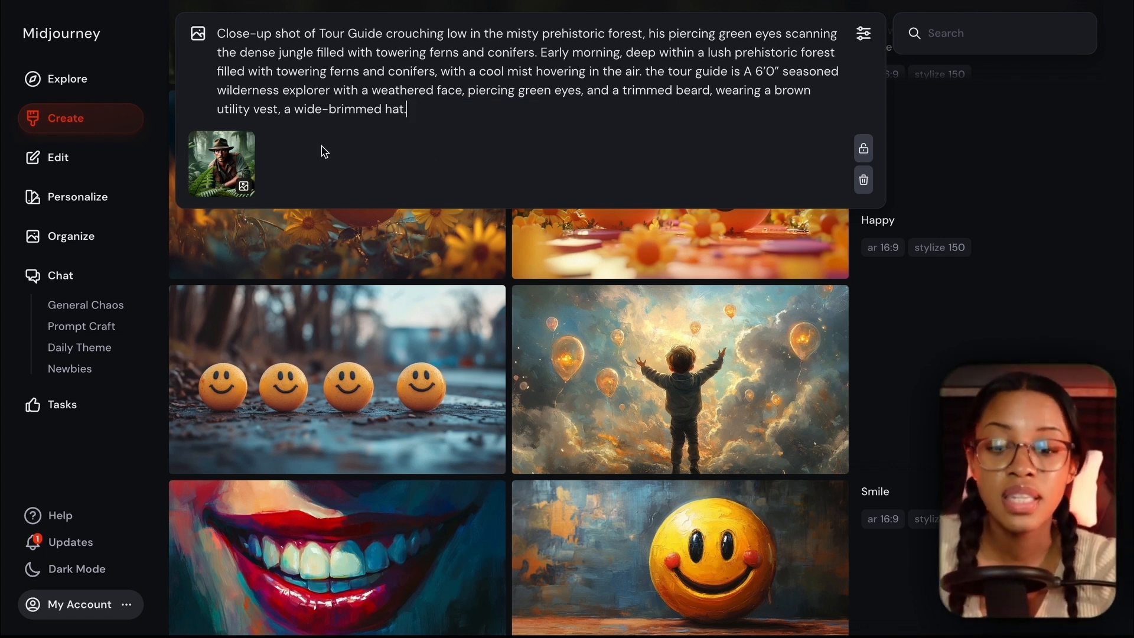
Take the Sony PXW-FS7 from the Google results on nature documentary cameras and append "in the style of Sony PXW-FS7." to the prompt.
{"action": "mouse_move", "coordinate": [237, 171]}
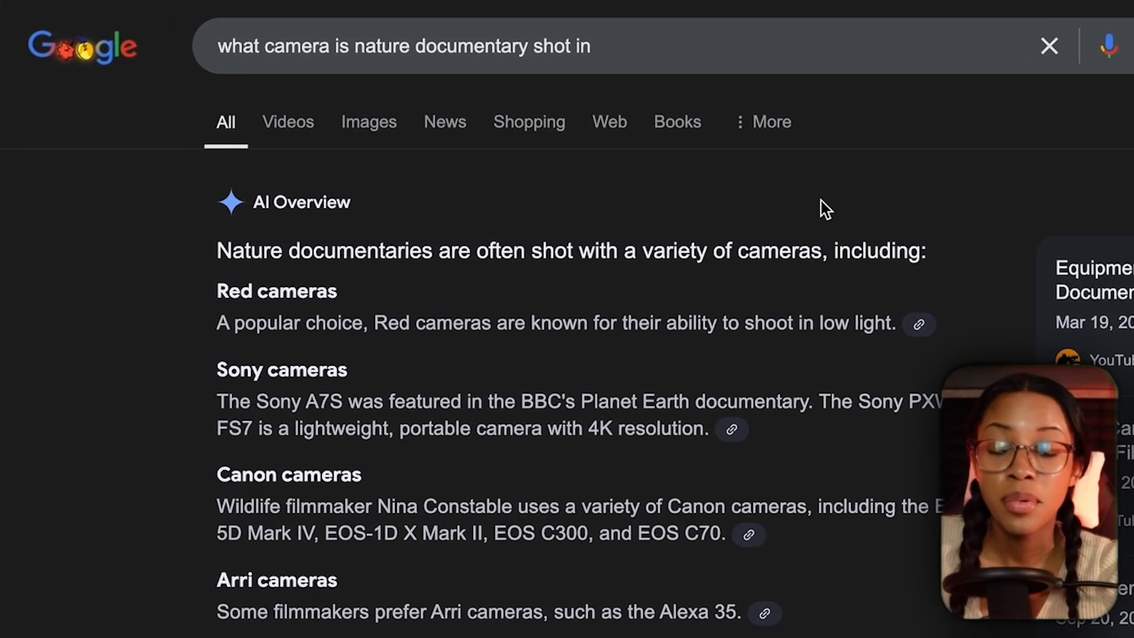
{"action": "left_click_drag", "start_coordinate": [909, 403], "coordinate": [918, 440]}
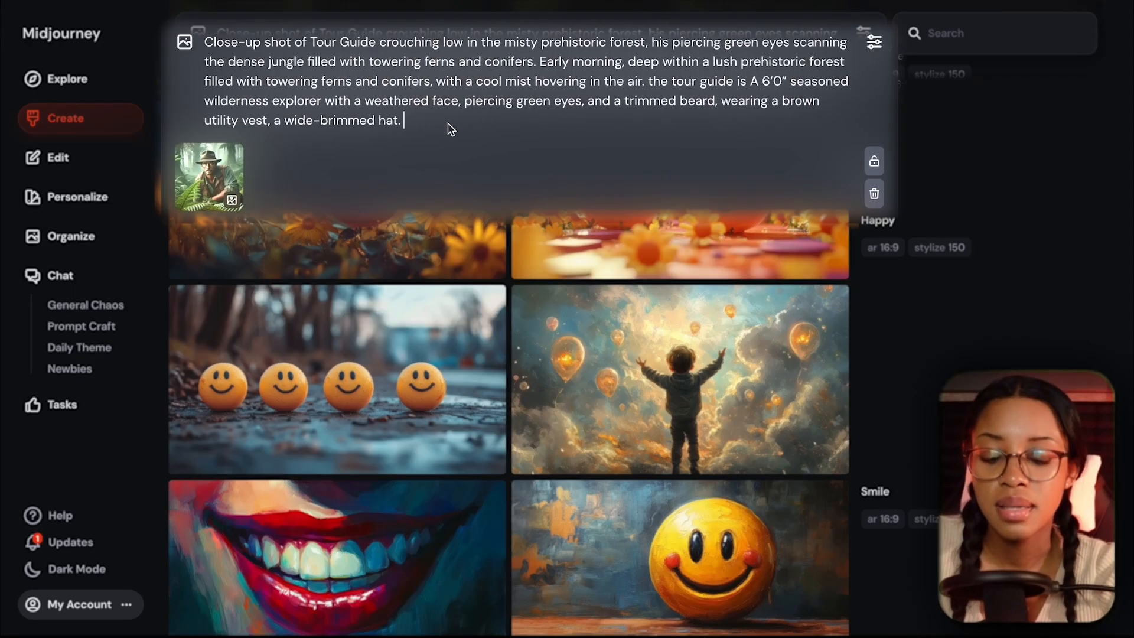
{"action": "type", "text": "in the style of Sony"}
{"action": "type", "text": "PXW-FS7"}
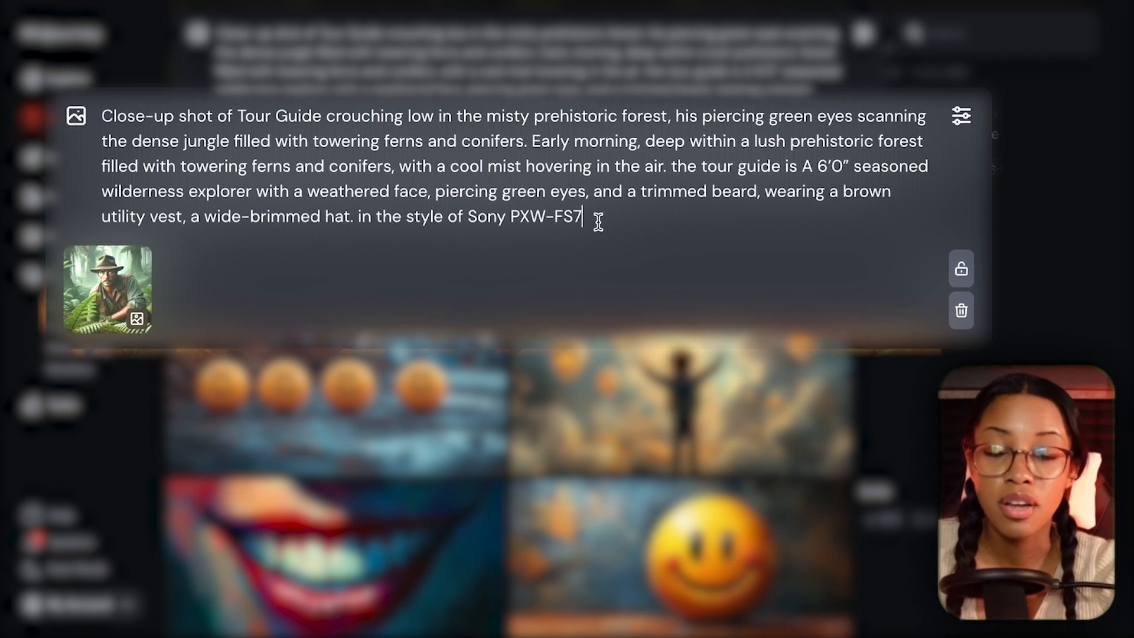
{"action": "type", "text": "."}
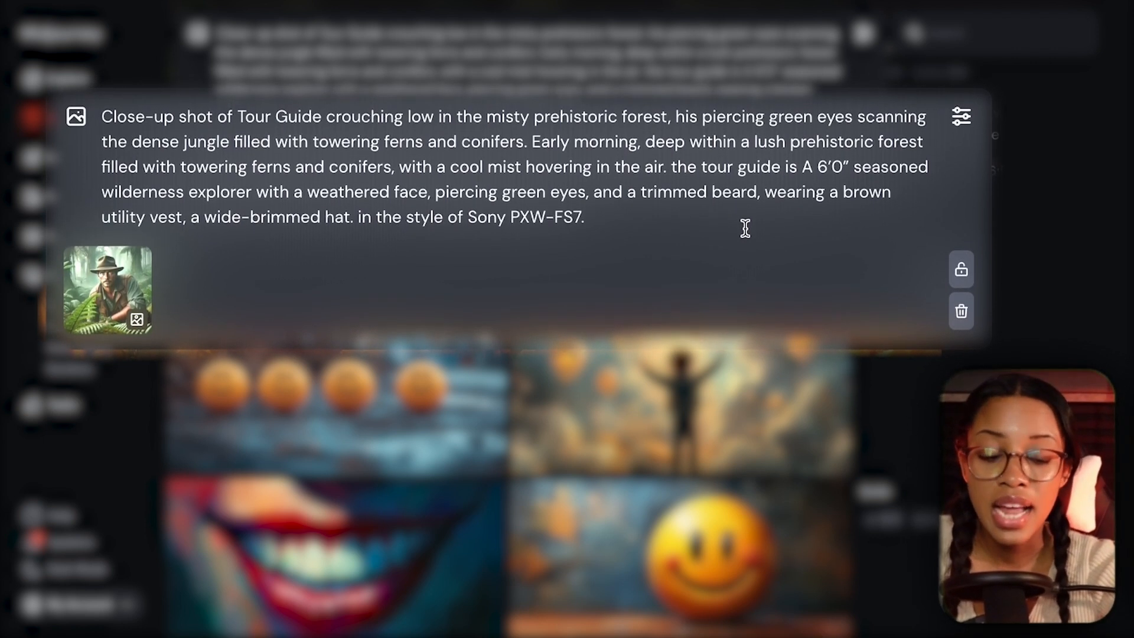
Add the image weight parameter "--iw 0.5" to the end of the prompt and generate the images.
{"action": "type", "text": "--"}
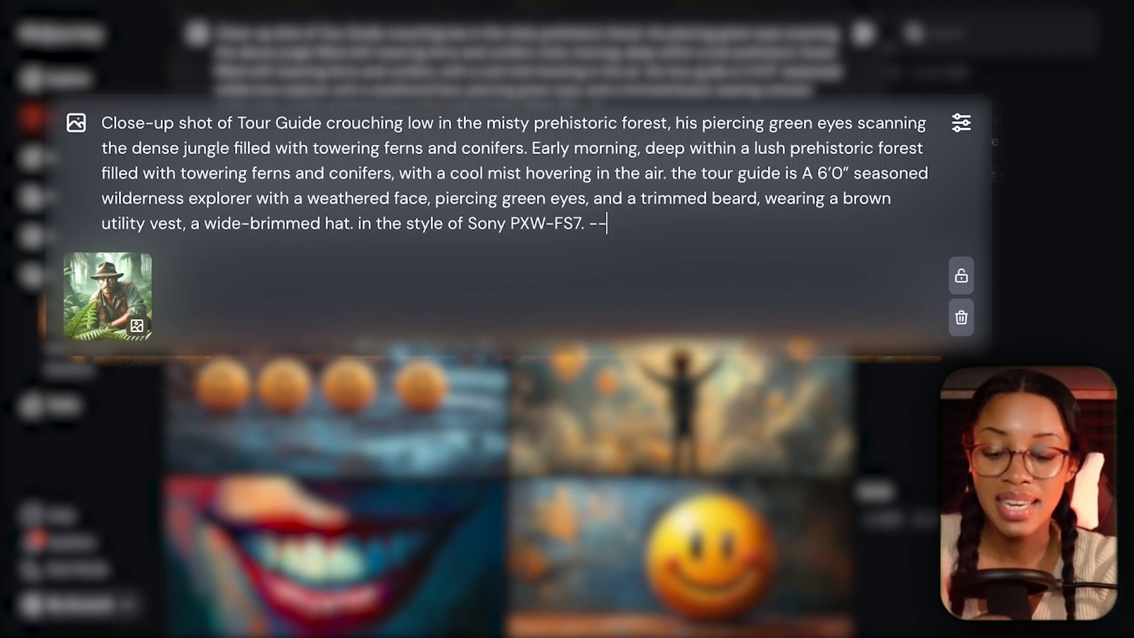
{"action": "type", "text": "iw"}
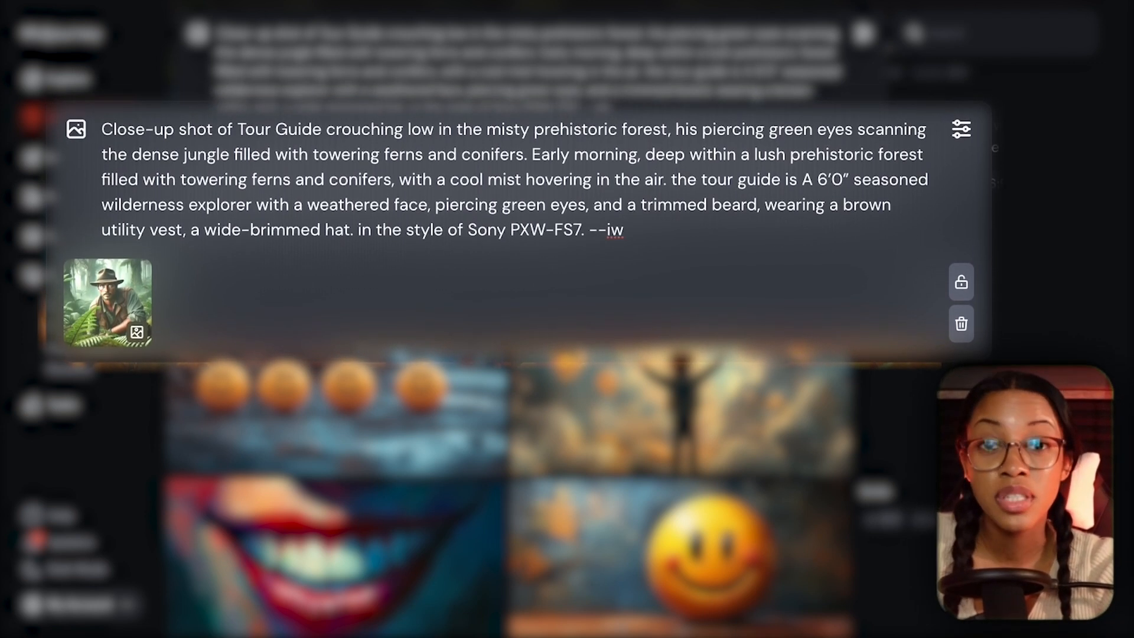
{"action": "type", "text": " 0.5"}
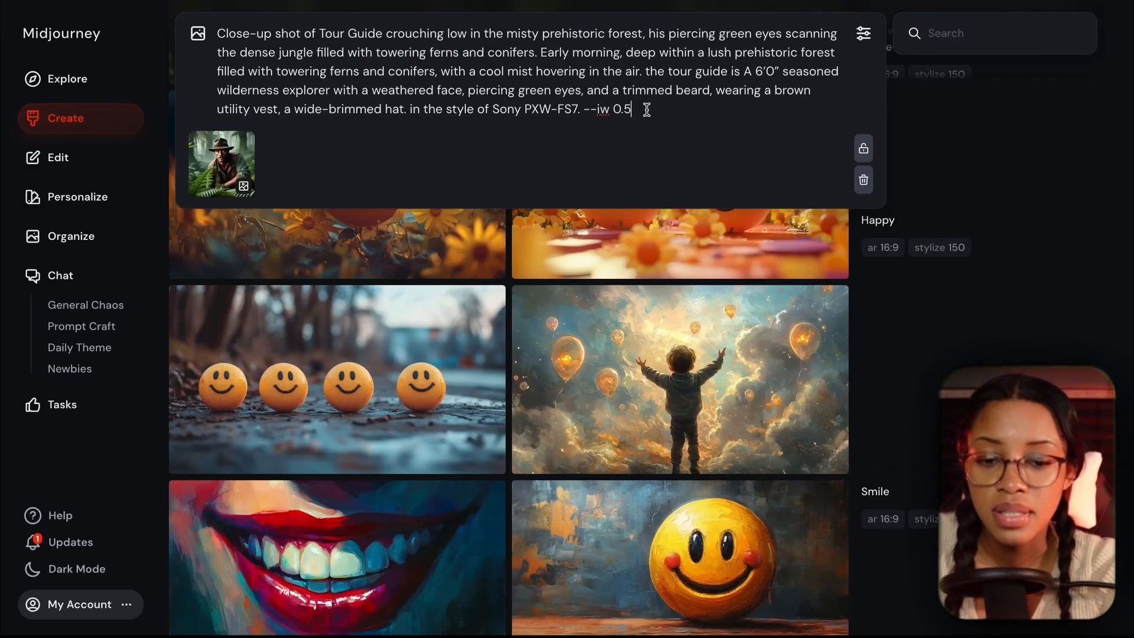
{"action": "key", "text": "Return"}
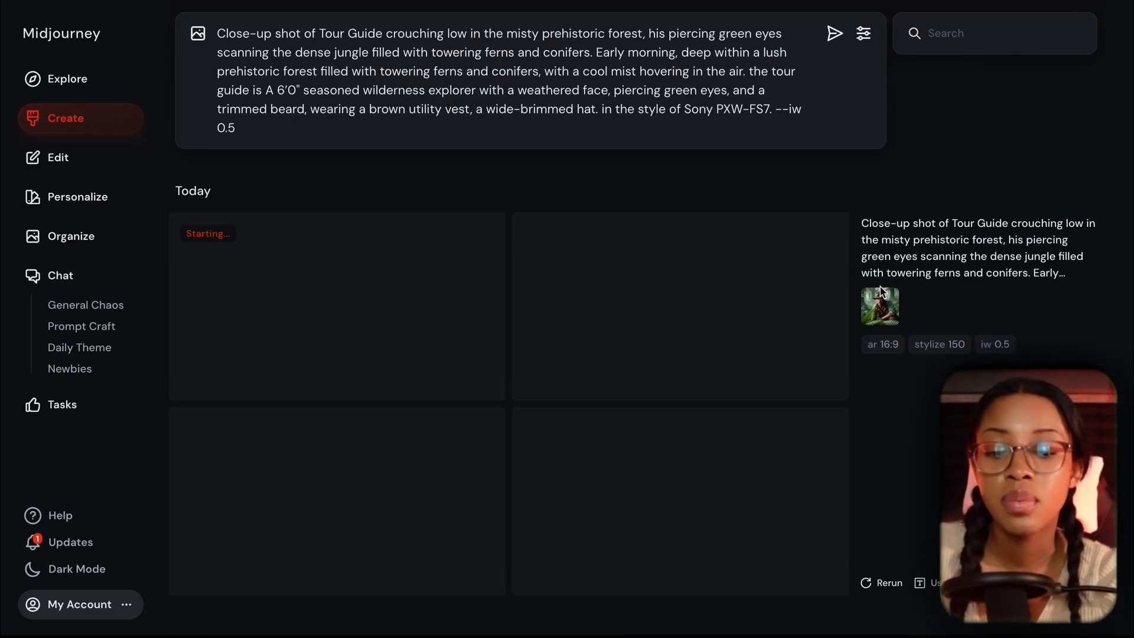
Reuse the prompt with its reference image, remove the "--iw 0.5" parameter and generate a second set of images.
{"action": "left_click", "coordinate": [880, 293]}
{"action": "left_click", "coordinate": [799, 111]}
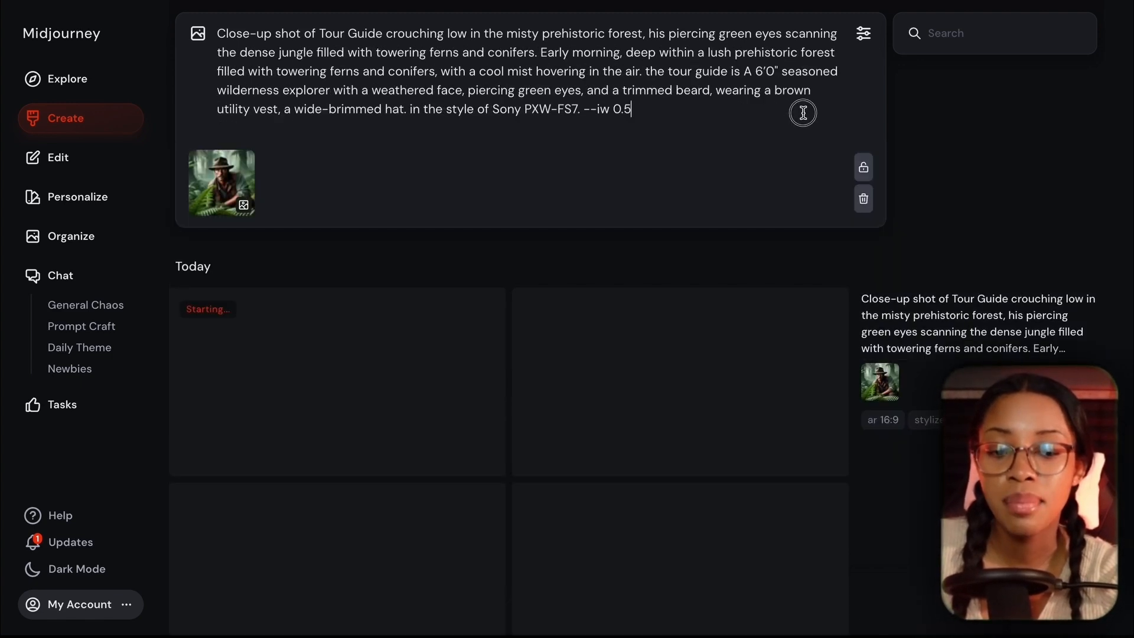
{"action": "left_click_drag", "start_coordinate": [649, 108], "coordinate": [582, 108]}
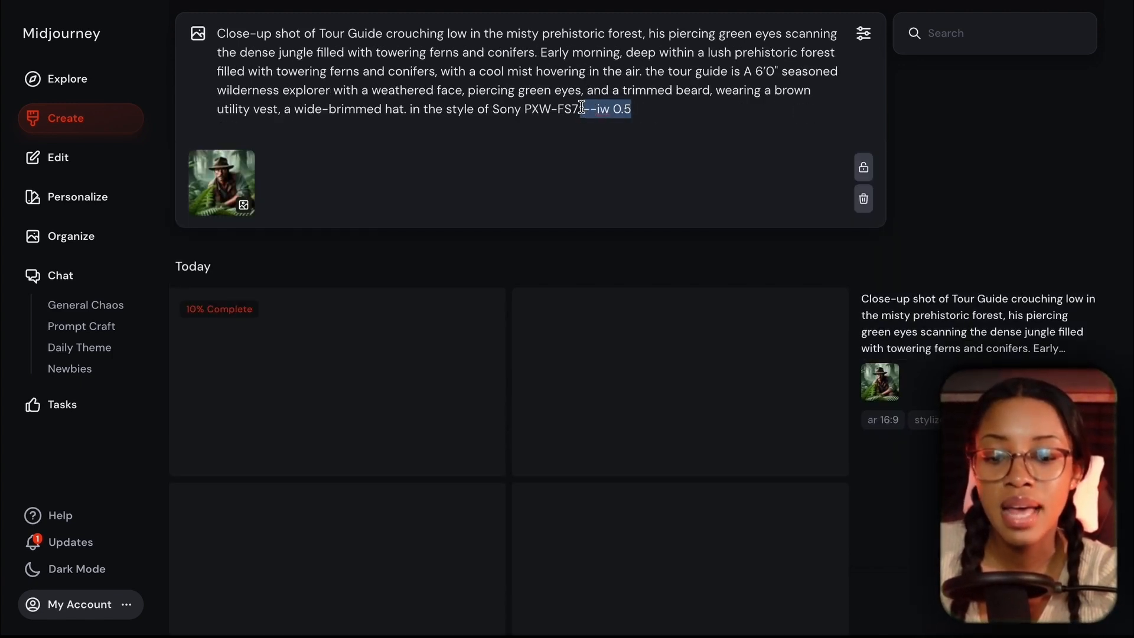
{"action": "key", "text": "BackSpace"}
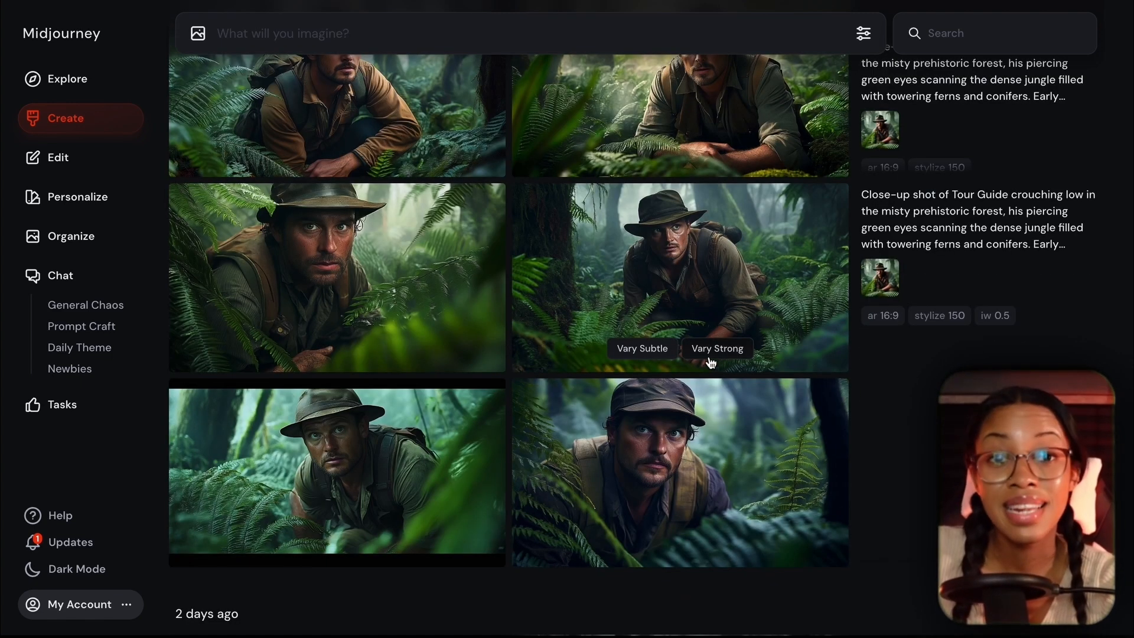
View the Tour Guide images generated with image weight 0.5 enlarged one after another, then return to the results.
{"action": "left_click", "coordinate": [393, 244]}
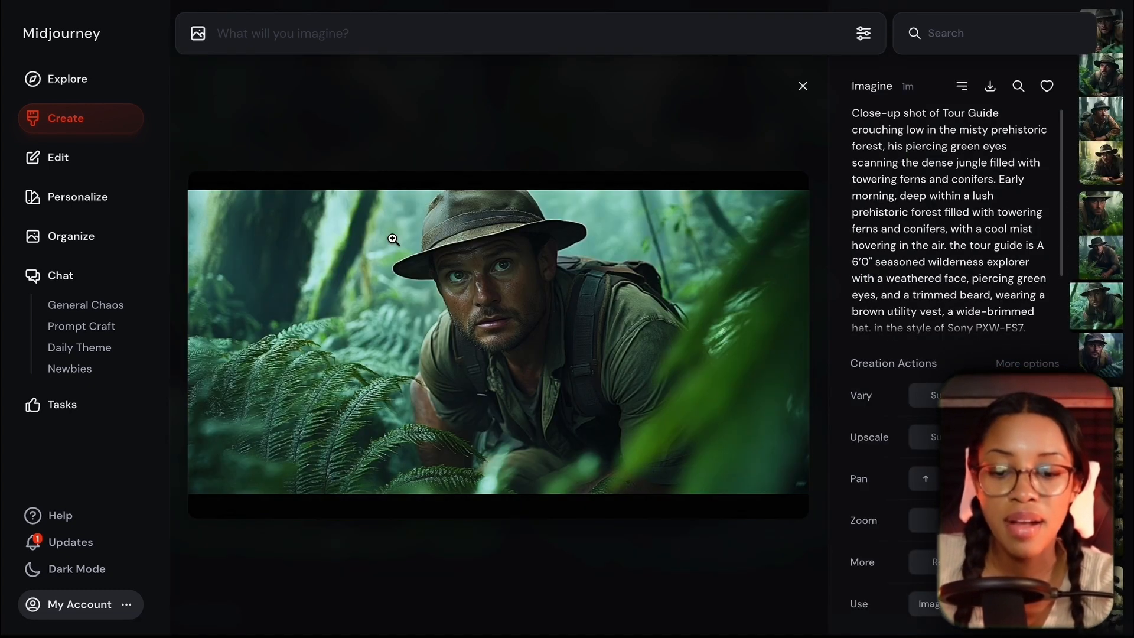
{"action": "key", "text": "Right"}
{"action": "key", "text": "Left"}
{"action": "key", "text": "Left"}
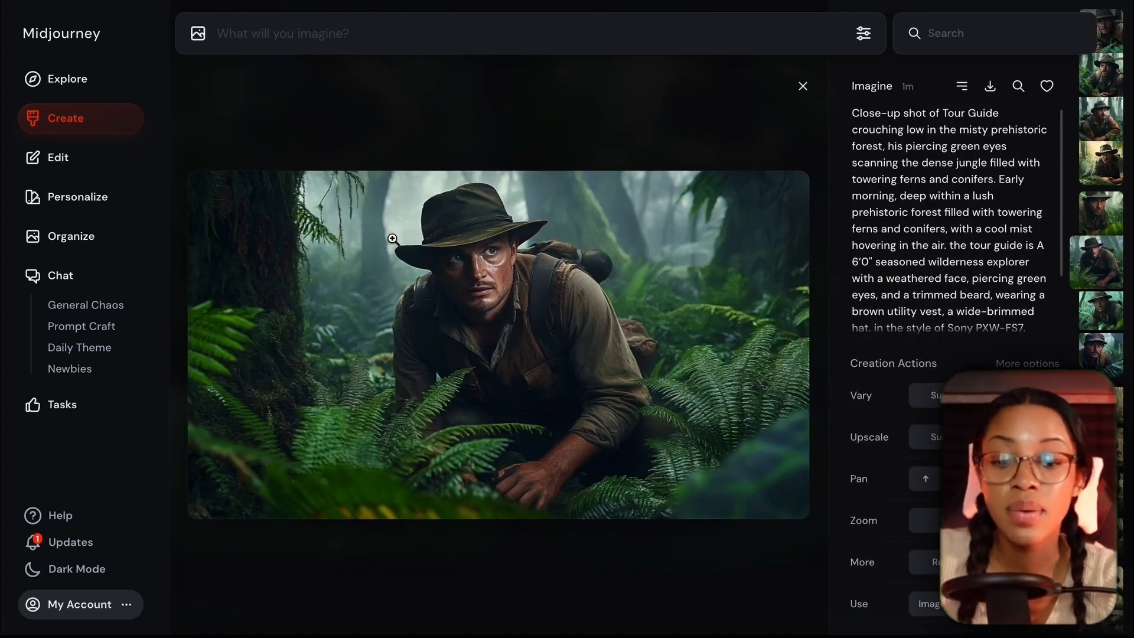
{"action": "key", "text": "Left"}
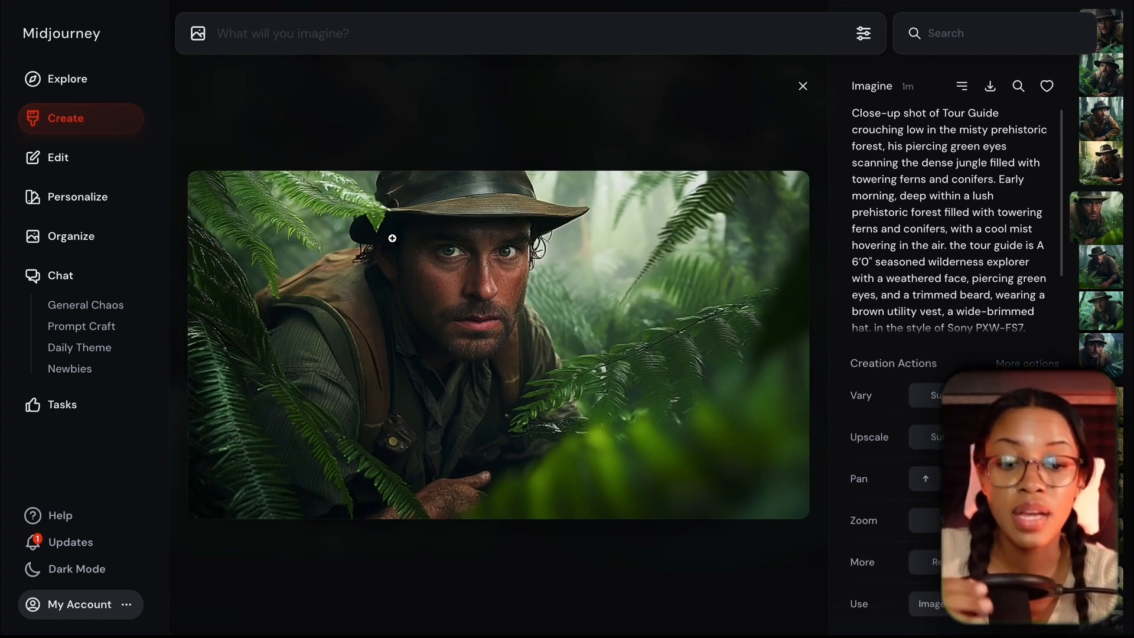
{"action": "key", "text": "Right"}
{"action": "key", "text": "Escape"}
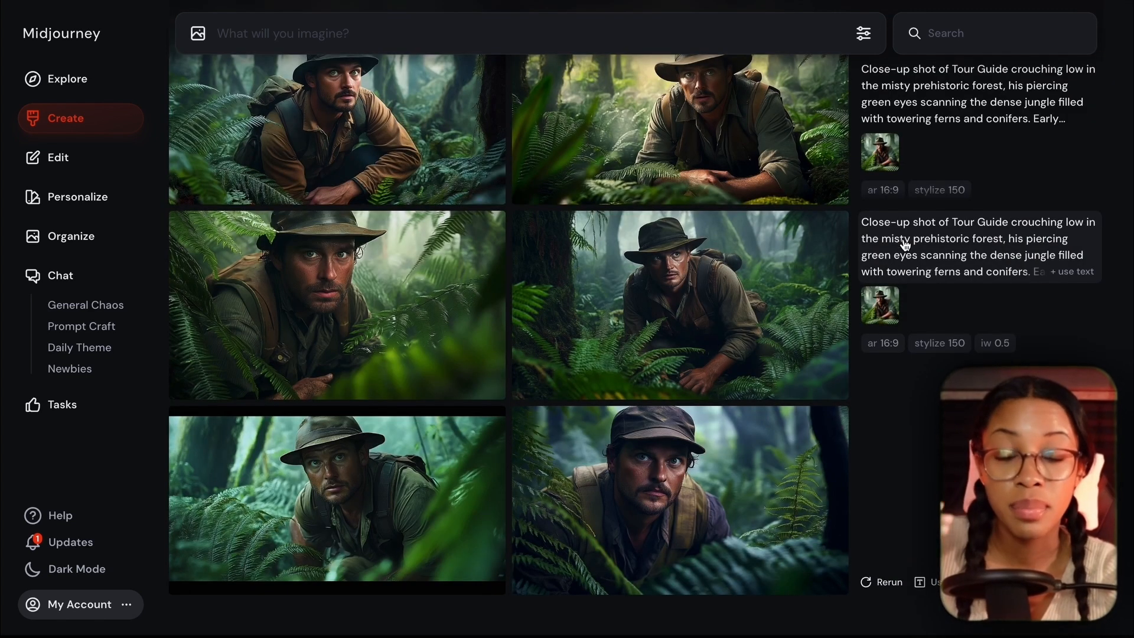
Compare the Tour Guide images generated without an image weight with the set generated at "--iw 0.5".
{"action": "mouse_move", "coordinate": [754, 230]}
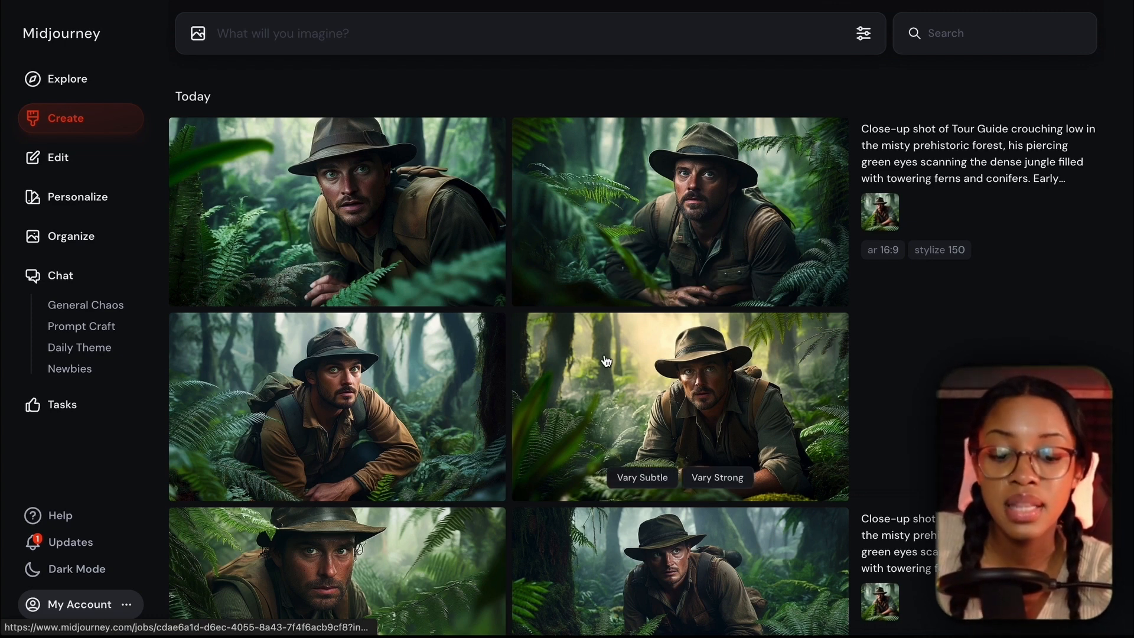
{"action": "scroll", "coordinate": [557, 278], "scroll_direction": "down", "scroll_amount": 6}
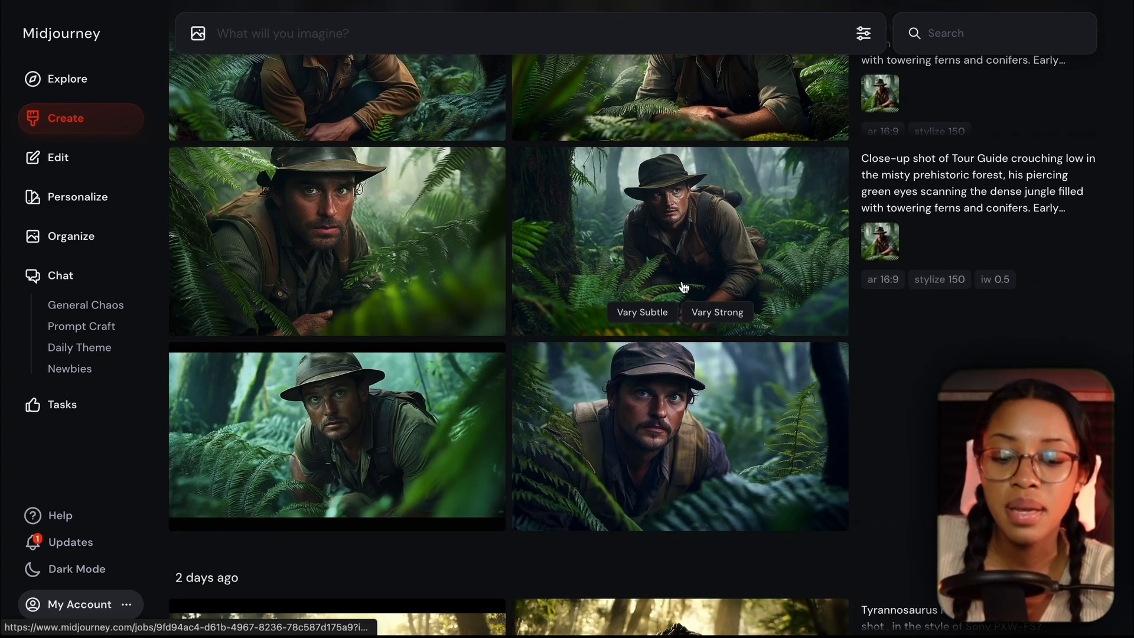
{"action": "scroll", "coordinate": [717, 364], "scroll_direction": "up", "scroll_amount": 6}
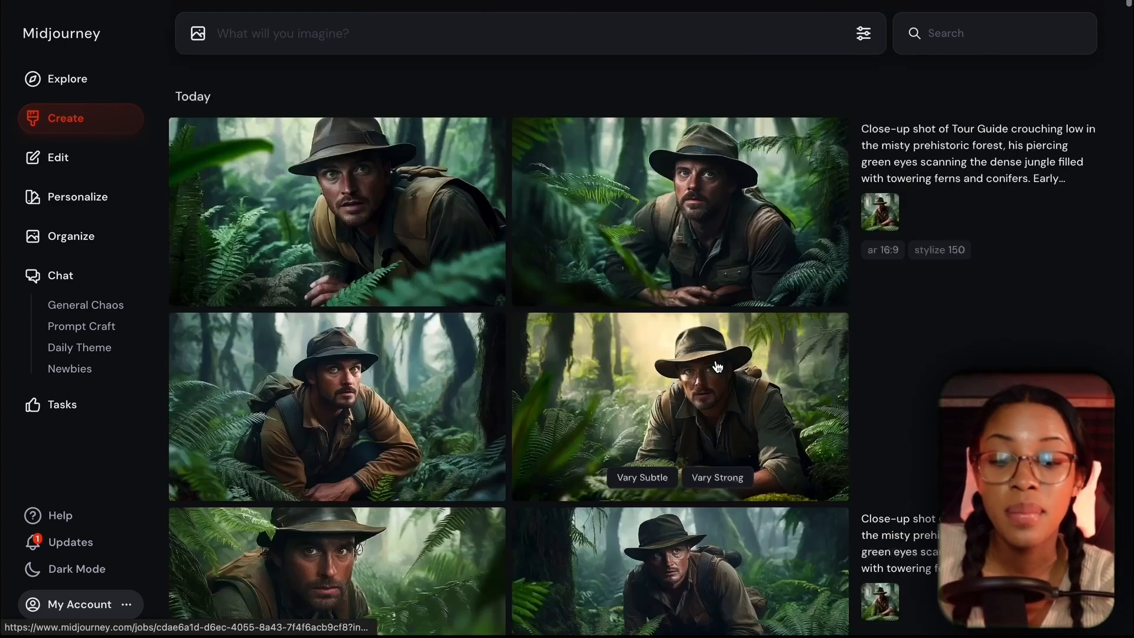
{"action": "scroll", "coordinate": [717, 366], "scroll_direction": "down", "scroll_amount": 1}
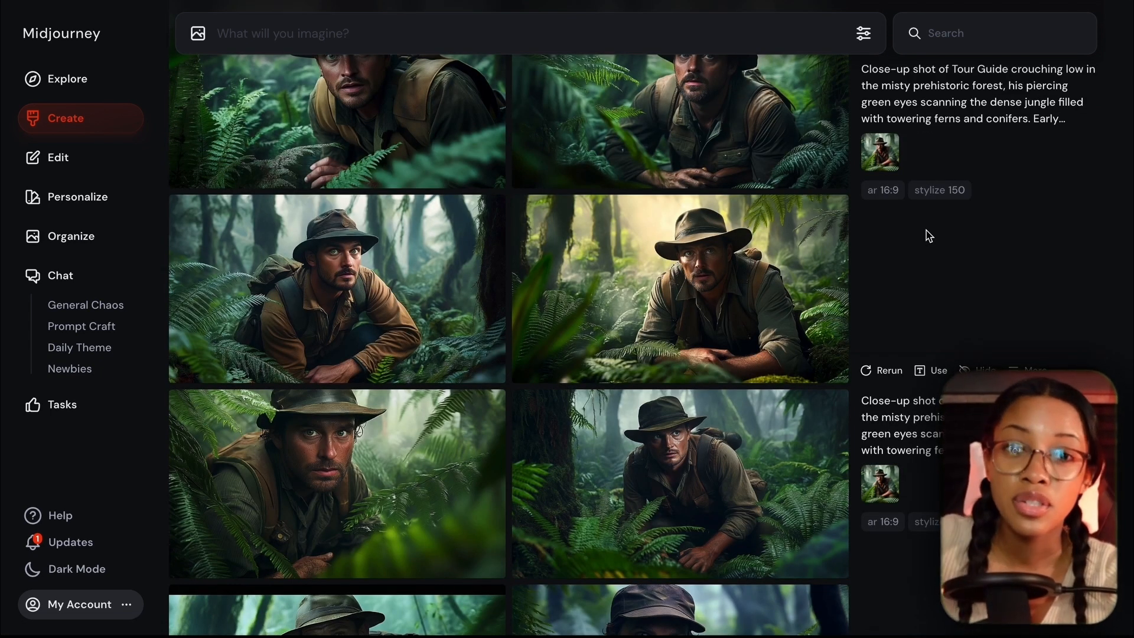
{"action": "scroll", "coordinate": [878, 249], "scroll_direction": "up", "scroll_amount": 1}
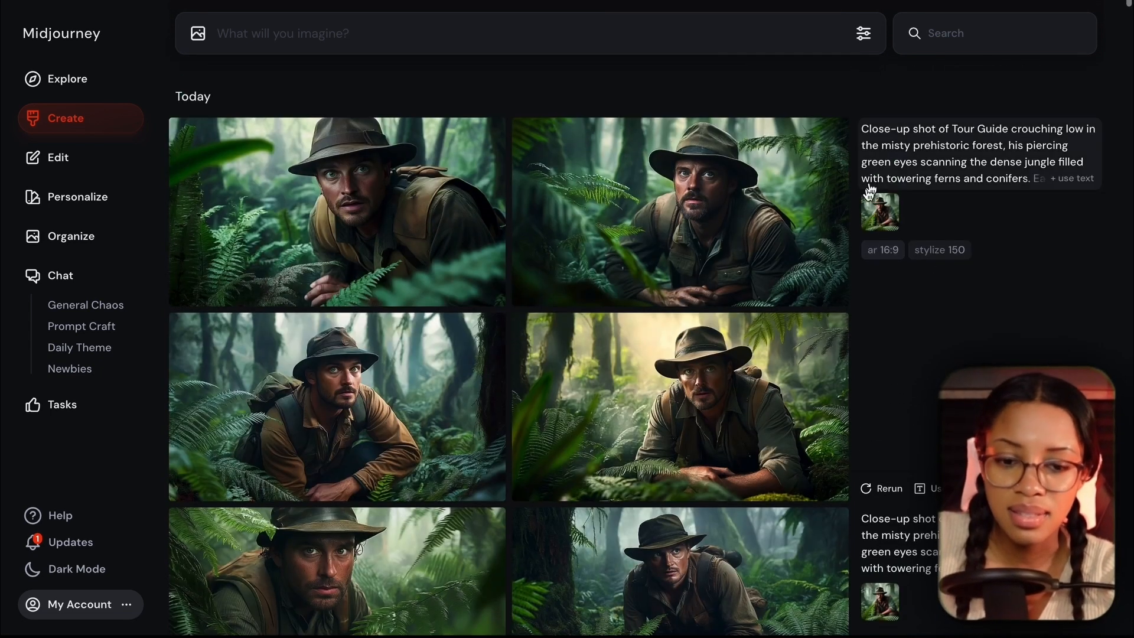
{"action": "scroll", "coordinate": [762, 413], "scroll_direction": "down", "scroll_amount": 2}
{"action": "scroll", "coordinate": [762, 390], "scroll_direction": "down", "scroll_amount": 3}
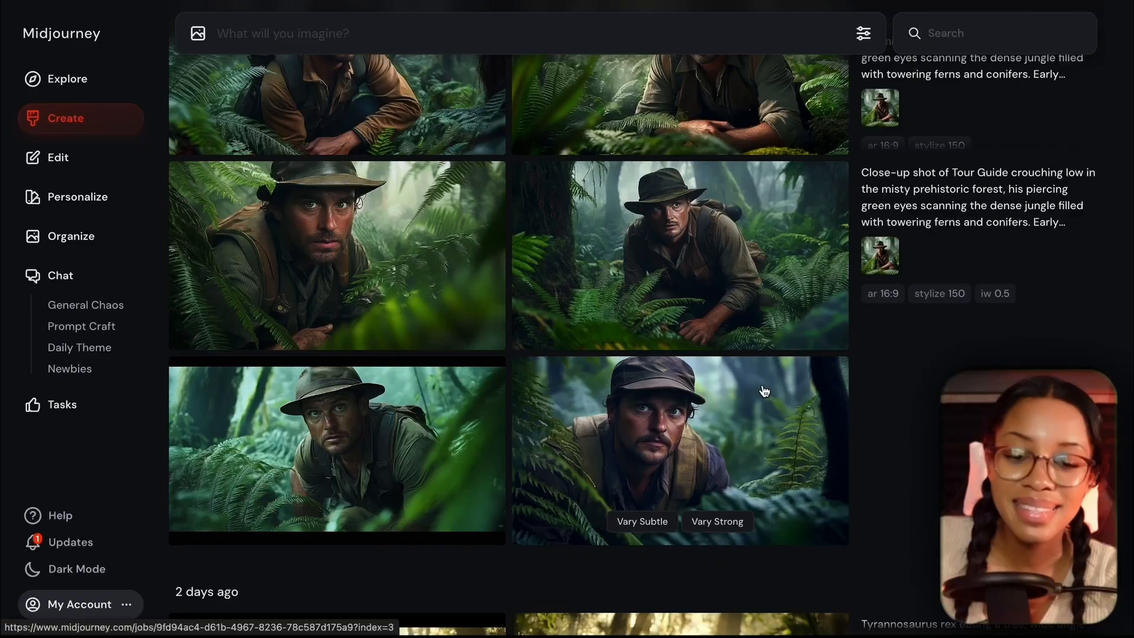
{"action": "scroll", "coordinate": [699, 411], "scroll_direction": "up", "scroll_amount": 1}
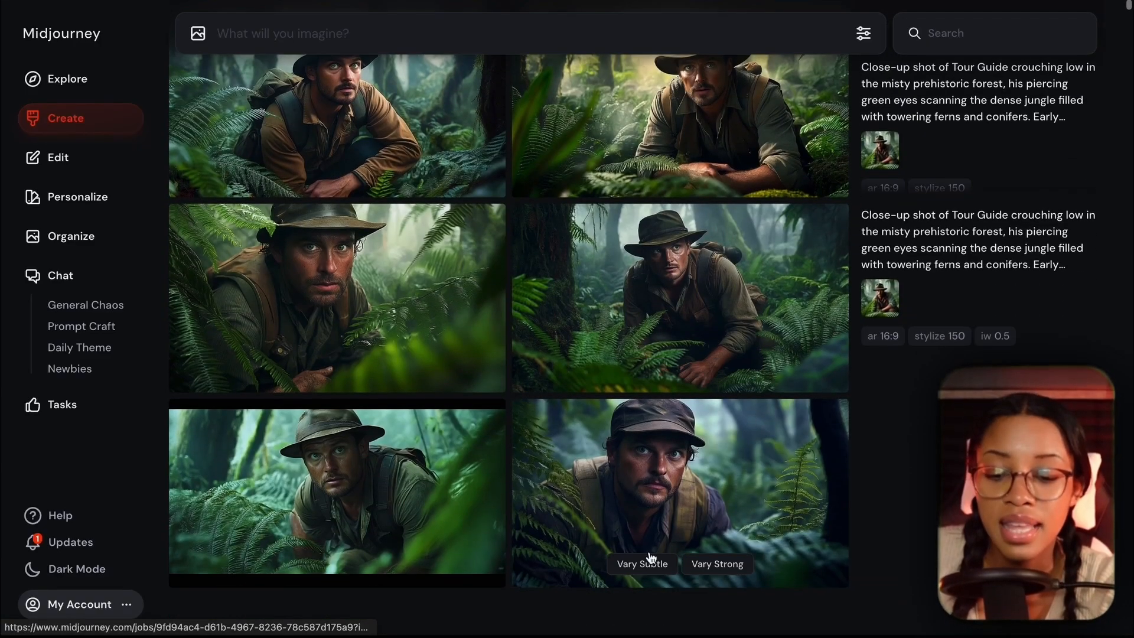
View the Tour Guide results enlarged and open the image of the guide in the dark hat crouching among ferns.
{"action": "left_click", "coordinate": [648, 310]}
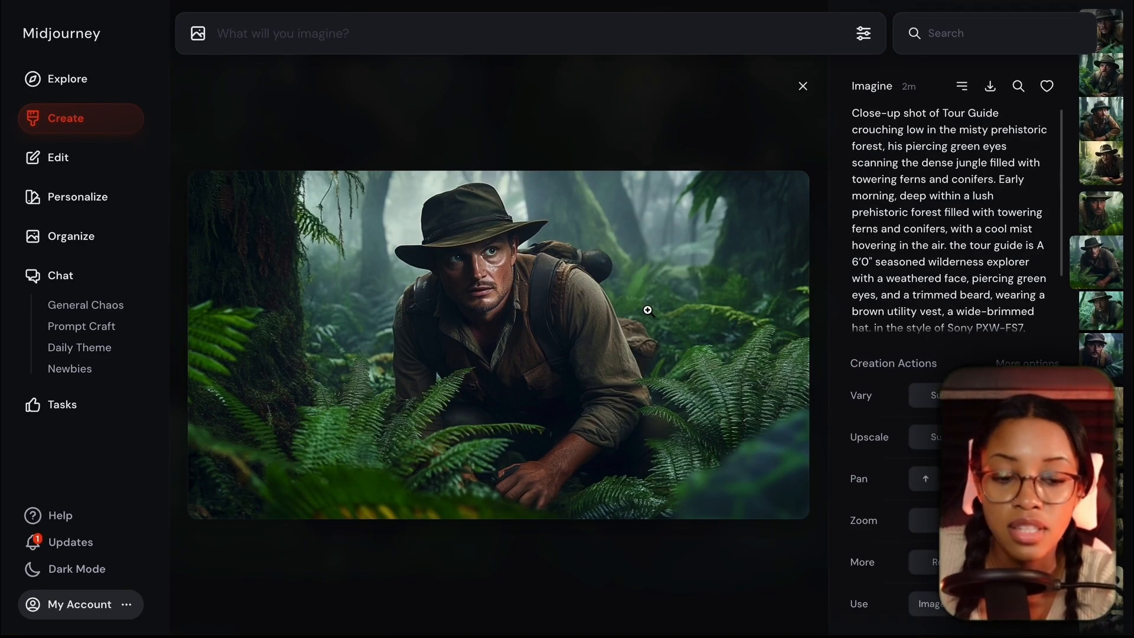
{"action": "key", "text": "Left"}
{"action": "key", "text": "Escape"}
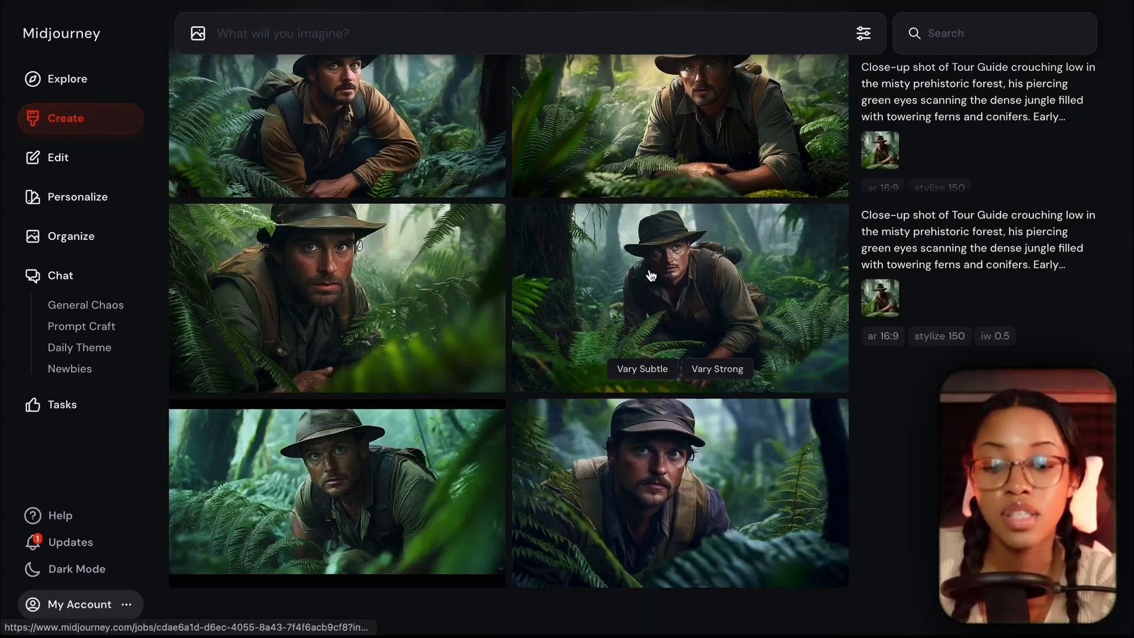
{"action": "left_click", "coordinate": [680, 254]}
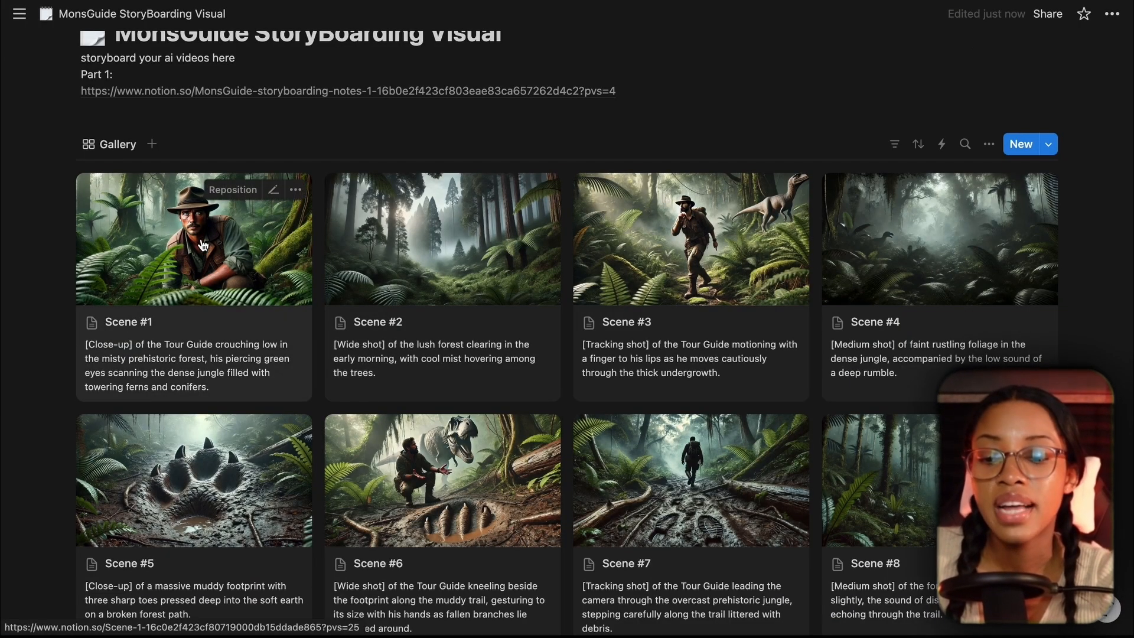
In the Notion storyboard, open Scene #1 and upload the chosen Midjourney image into its empty image block.
{"action": "left_click", "coordinate": [202, 244]}
{"action": "scroll", "coordinate": [355, 384], "scroll_direction": "down", "scroll_amount": 5}
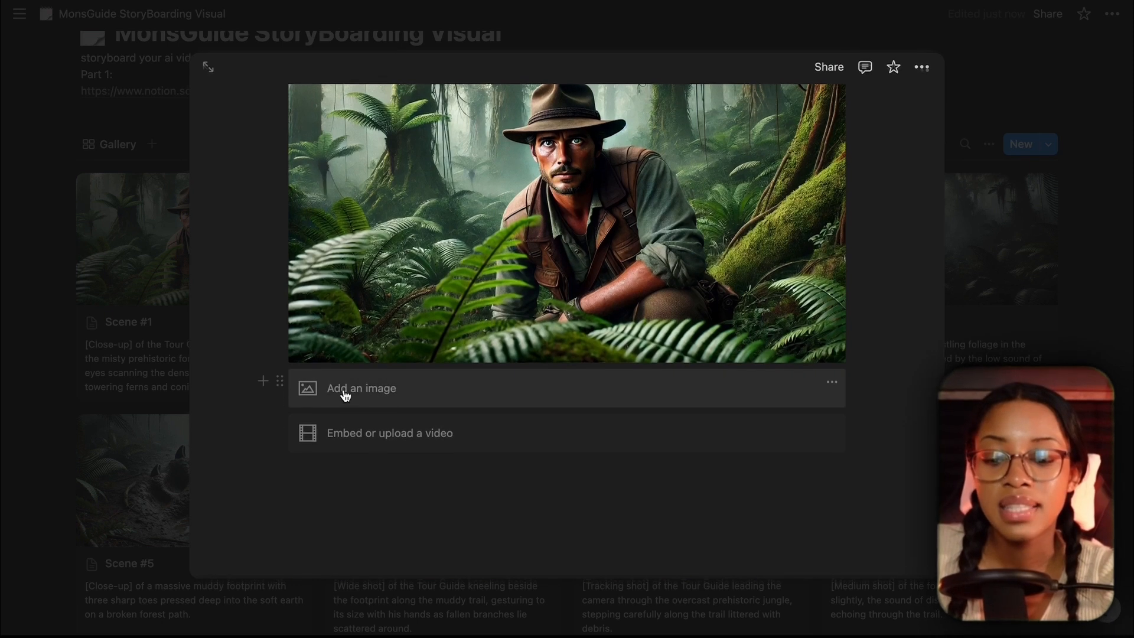
{"action": "left_click", "coordinate": [395, 395]}
{"action": "left_click", "coordinate": [520, 463]}
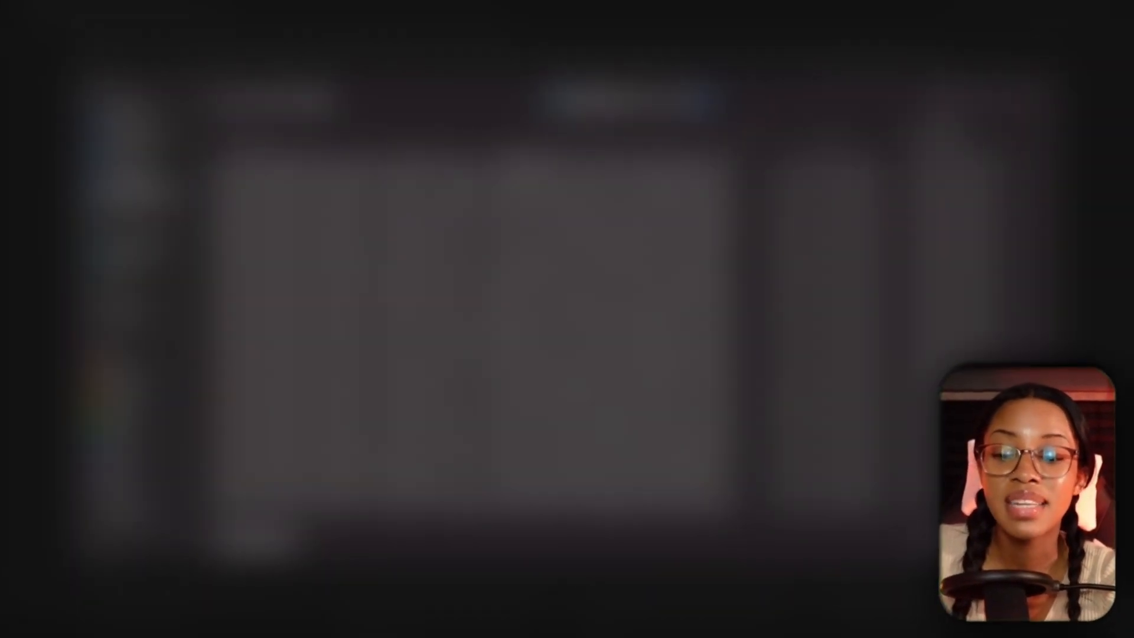
{"action": "double_click", "coordinate": [473, 157]}
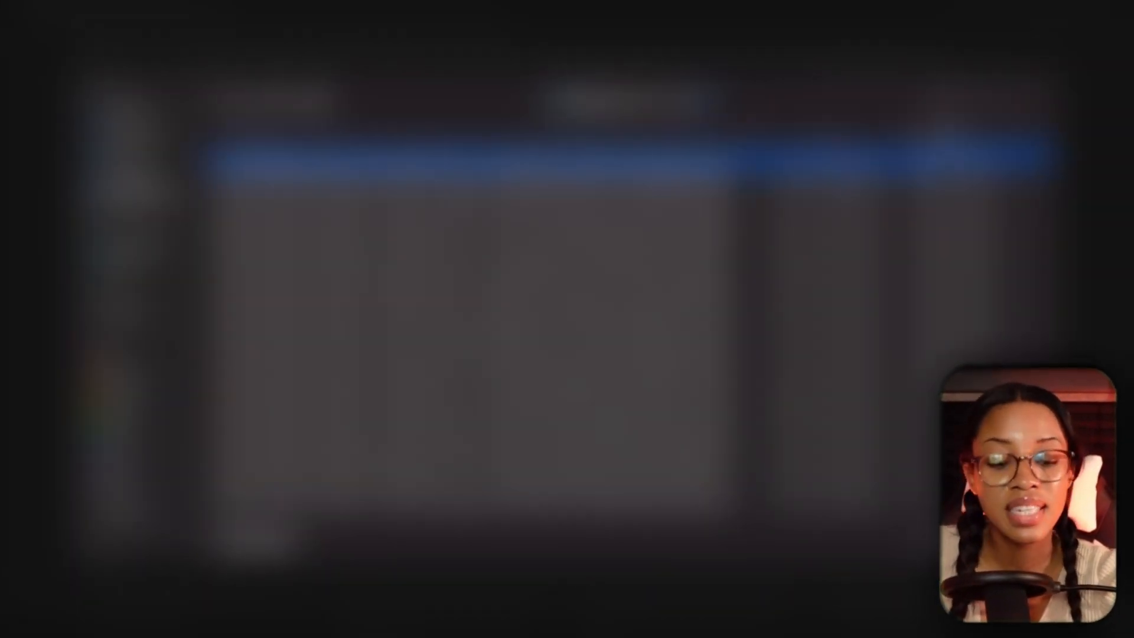
{"action": "scroll", "coordinate": [726, 325], "scroll_direction": "down", "scroll_amount": 3}
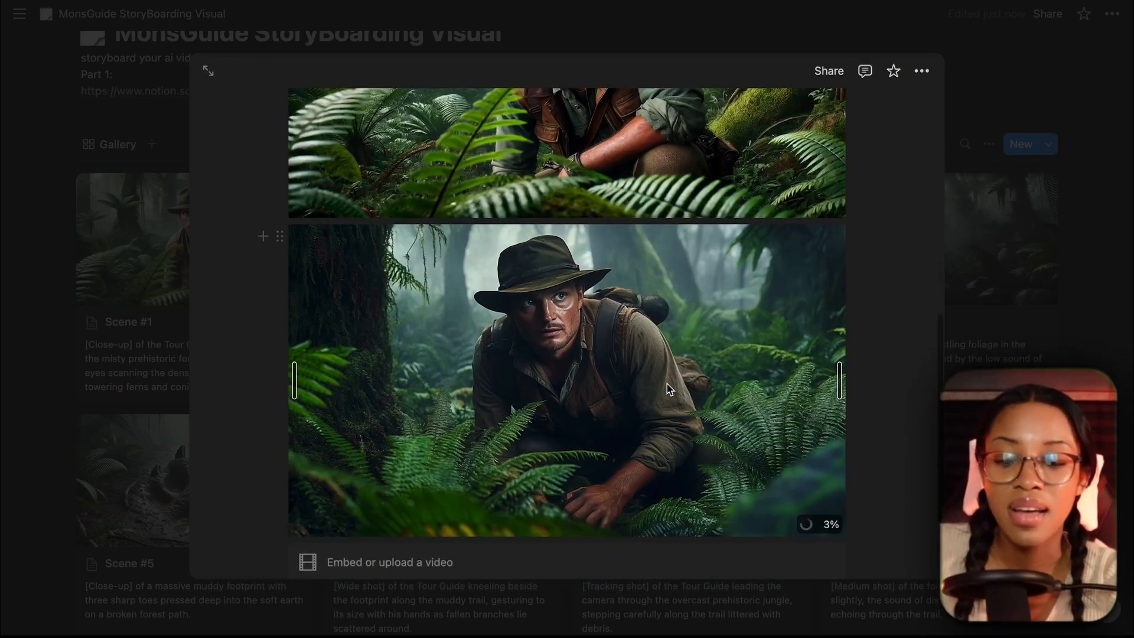
Compare the uploaded Tour Guide image with the original Scene #1 image for character and setting.
{"action": "scroll", "coordinate": [726, 324], "scroll_direction": "up", "scroll_amount": 4}
{"action": "scroll", "coordinate": [648, 480], "scroll_direction": "down", "scroll_amount": 4}
{"action": "scroll", "coordinate": [618, 252], "scroll_direction": "up", "scroll_amount": 4}
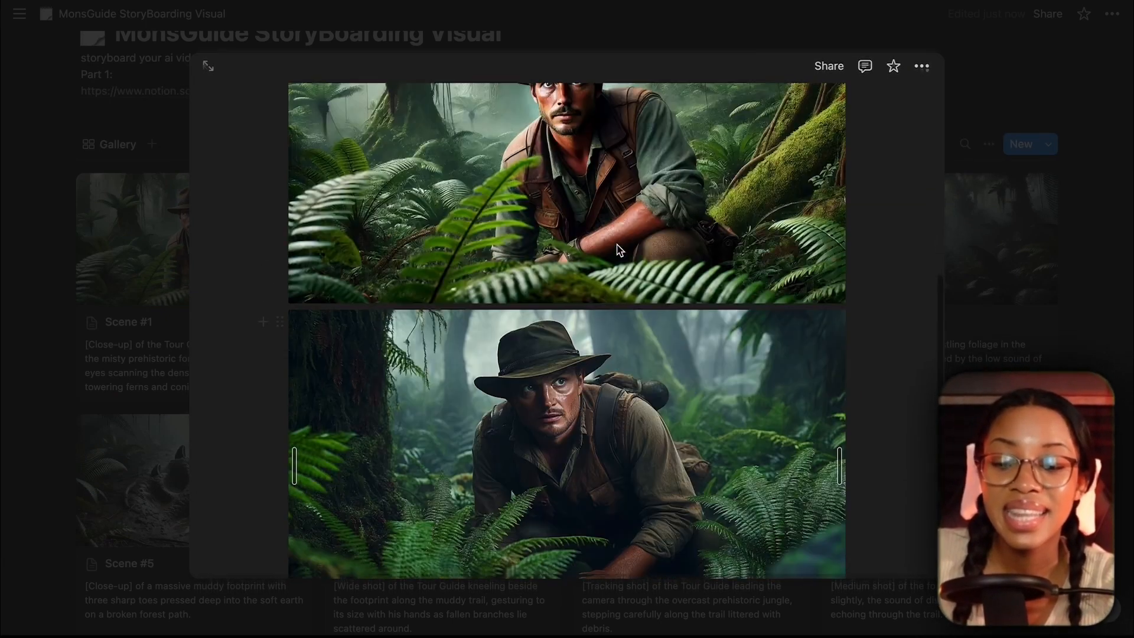
{"action": "scroll", "coordinate": [617, 299], "scroll_direction": "down", "scroll_amount": 3}
{"action": "scroll", "coordinate": [608, 188], "scroll_direction": "up", "scroll_amount": 4}
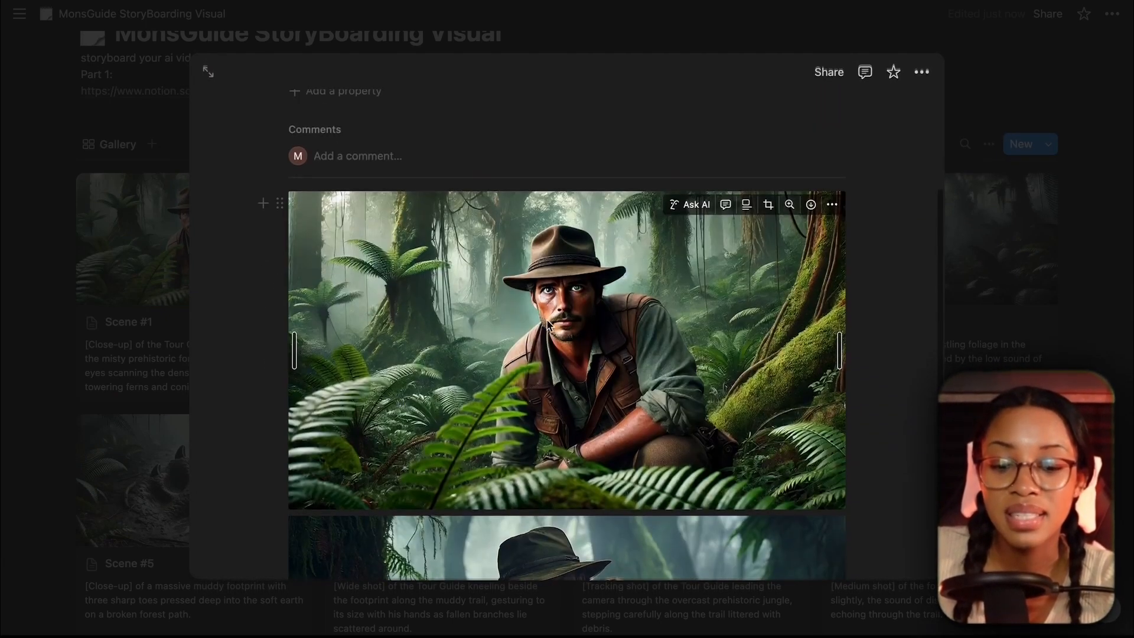
{"action": "scroll", "coordinate": [557, 397], "scroll_direction": "down", "scroll_amount": 6}
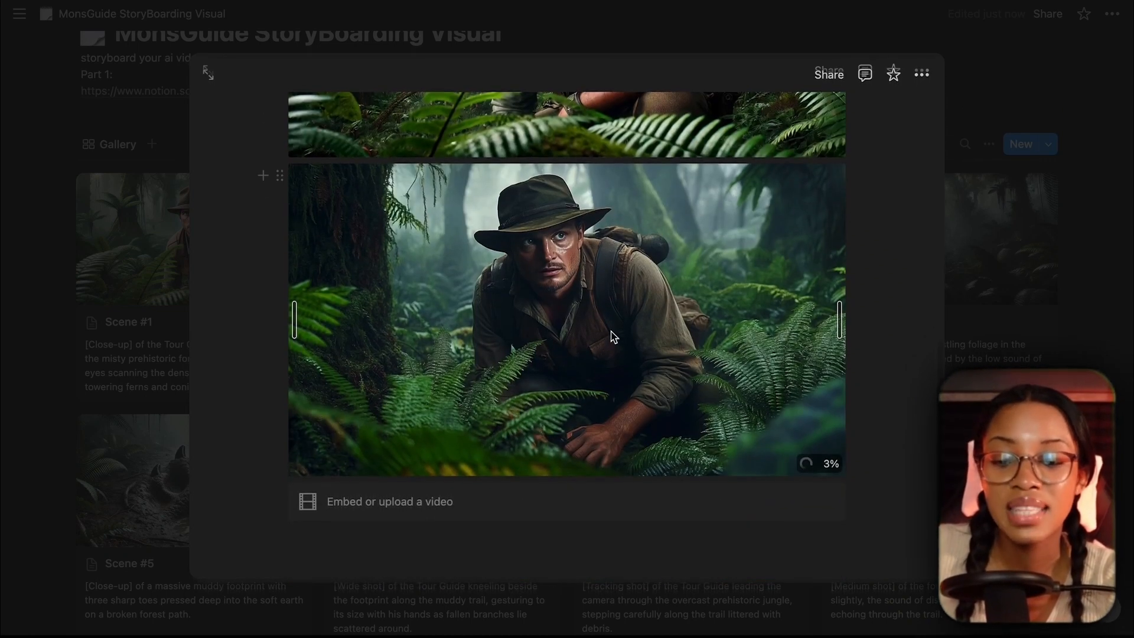
{"action": "scroll", "coordinate": [599, 357], "scroll_direction": "up", "scroll_amount": 2}
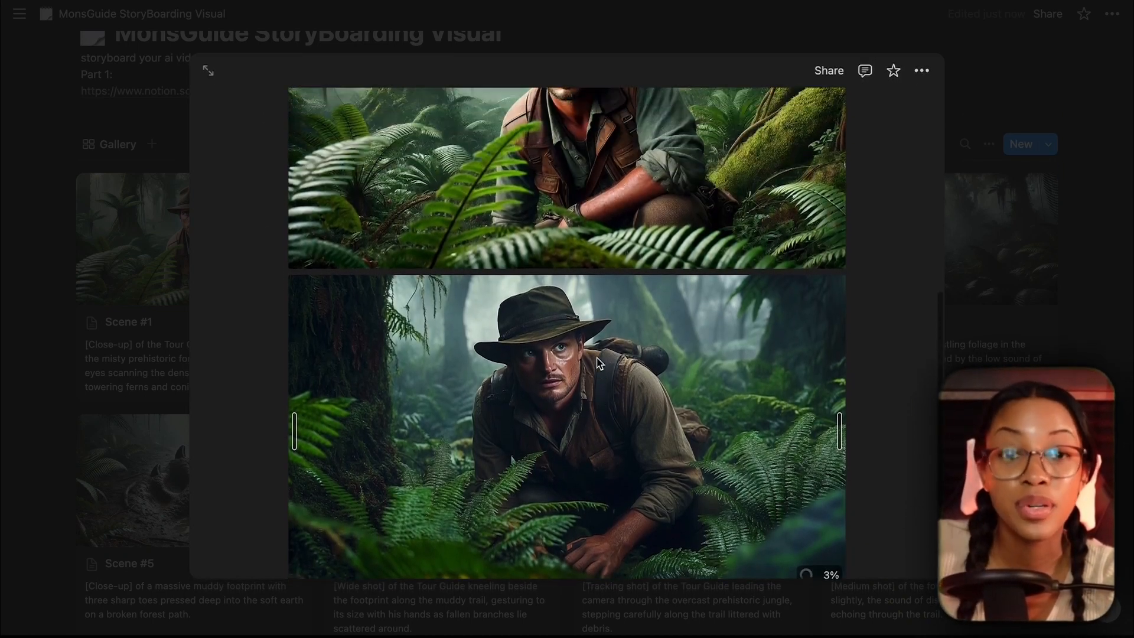
Move the uploaded image above the original image in Scene #1 and close the scene page.
{"action": "scroll", "coordinate": [278, 408], "scroll_direction": "up", "scroll_amount": 2}
{"action": "left_click_drag", "start_coordinate": [279, 419], "coordinate": [279, 415]}
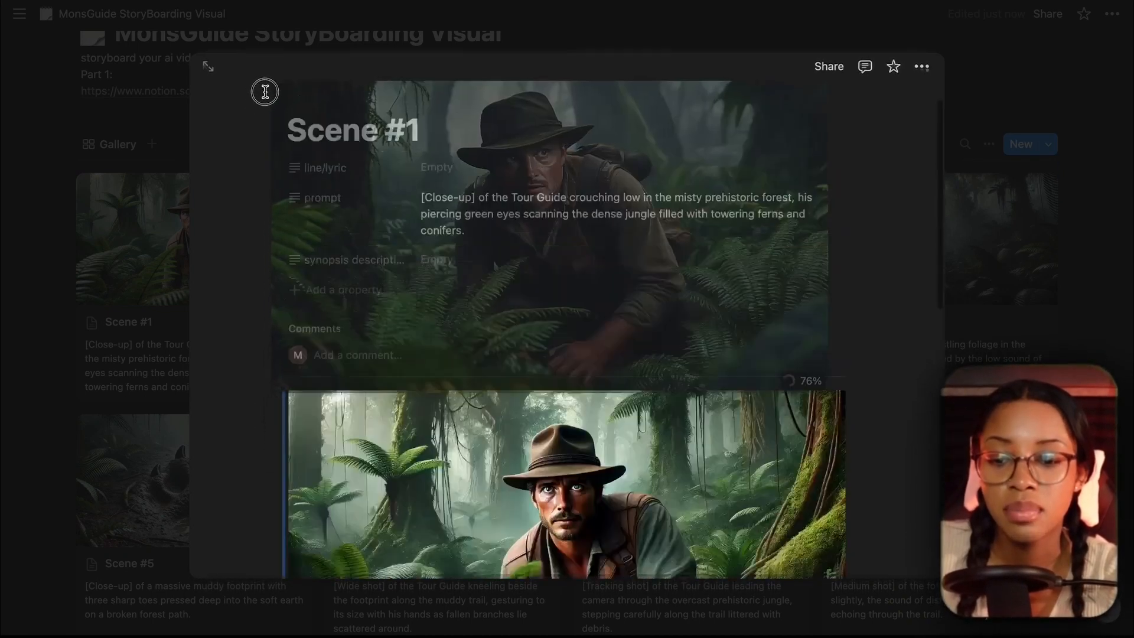
{"action": "left_click_drag", "start_coordinate": [265, 92], "coordinate": [283, 385]}
{"action": "scroll", "coordinate": [443, 426], "scroll_direction": "down", "scroll_amount": 3}
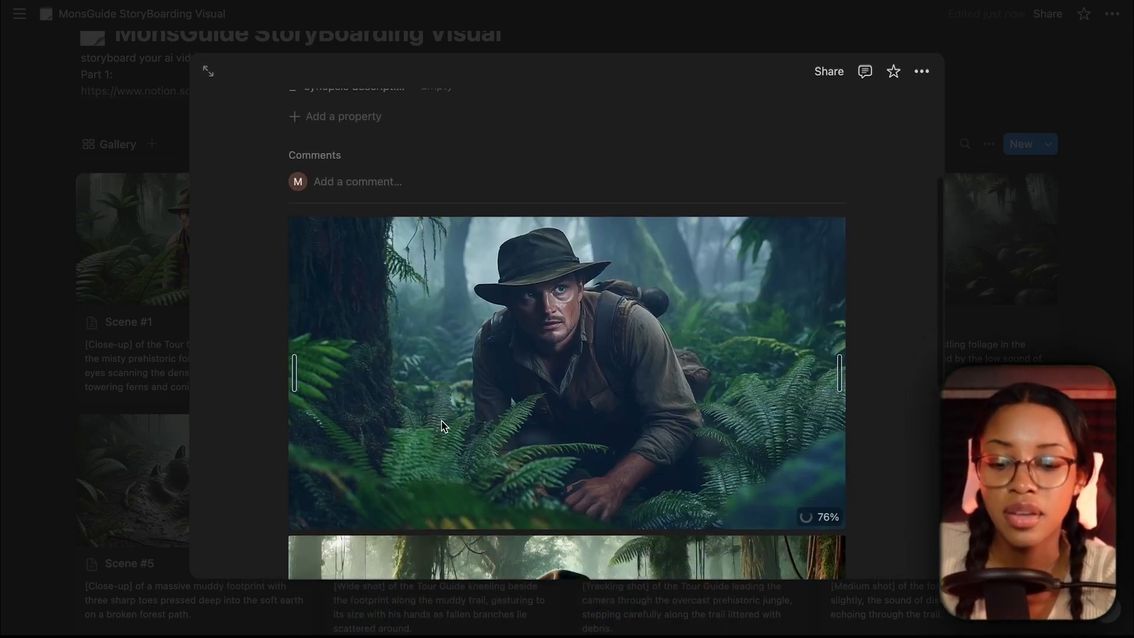
{"action": "left_click", "coordinate": [1093, 295]}
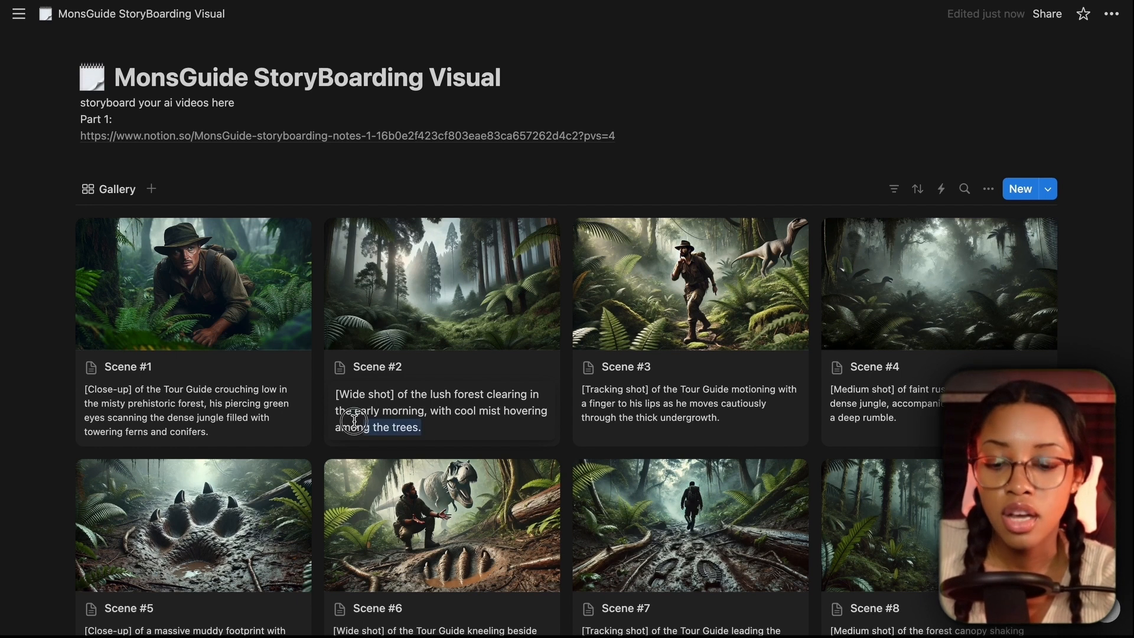
Copy the Scene #2 description into the Midjourney prompt and remove the square brackets around "Wide shot".
{"action": "left_click_drag", "start_coordinate": [354, 421], "coordinate": [331, 402]}
{"action": "key", "text": "ctrl+c"}
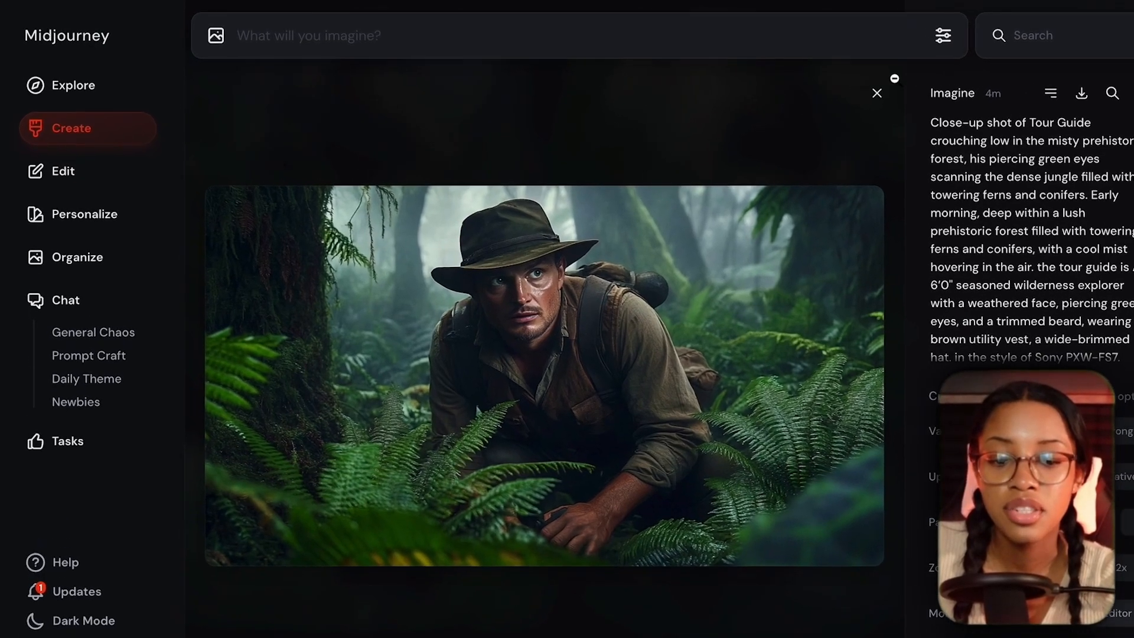
{"action": "left_click", "coordinate": [803, 86]}
{"action": "left_click", "coordinate": [423, 34]}
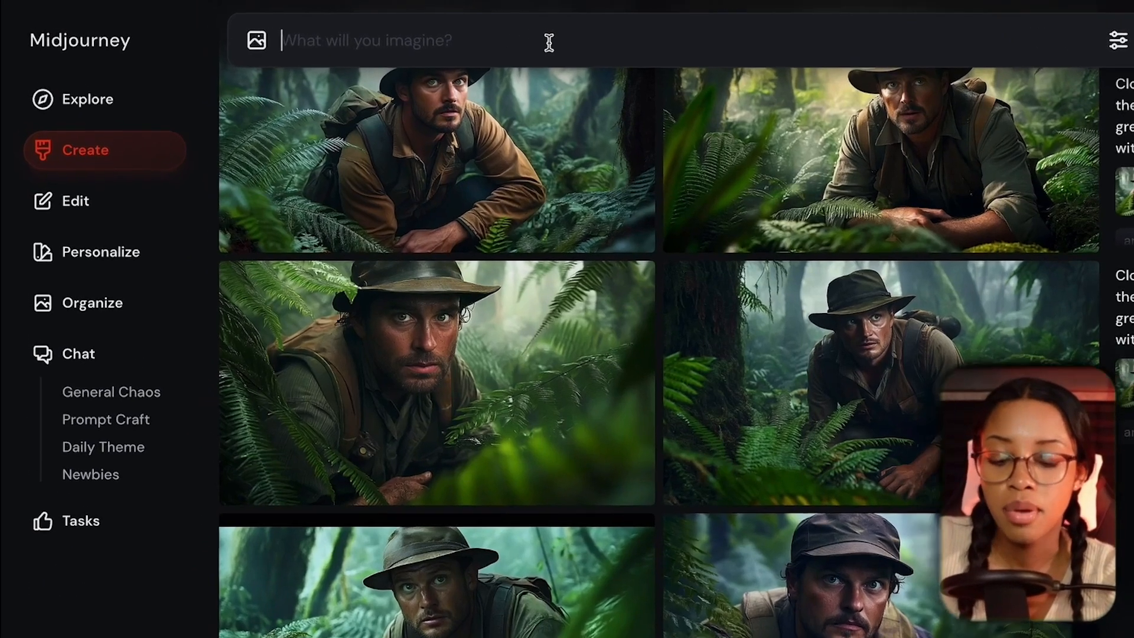
{"action": "key", "text": "ctrl+v"}
{"action": "left_click", "coordinate": [376, 41]}
{"action": "key", "text": "BackSpace"}
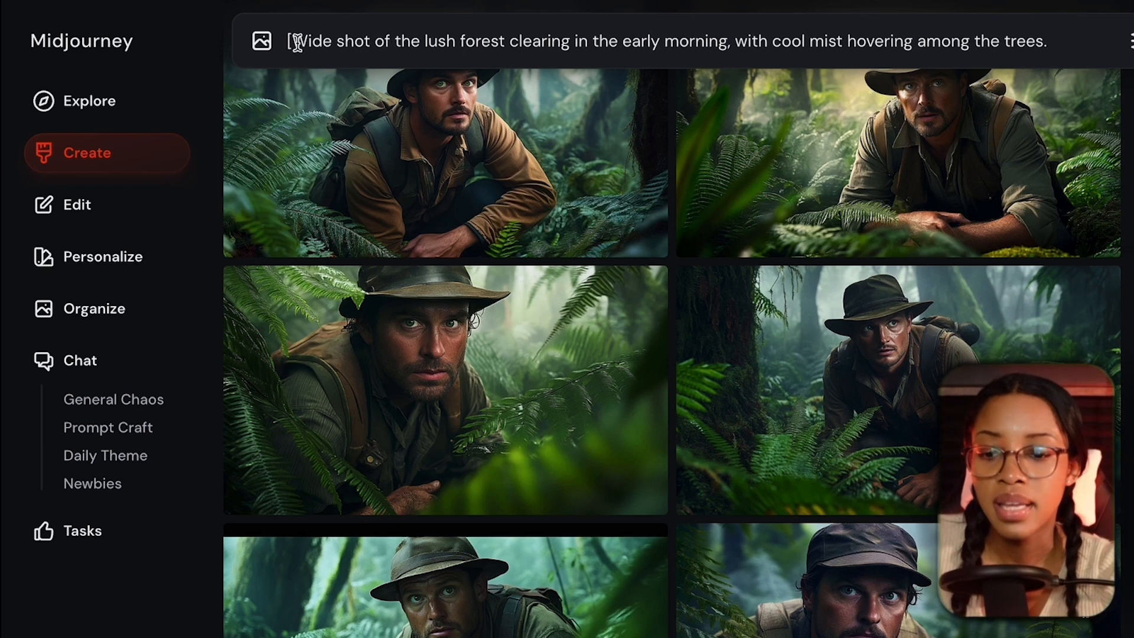
{"action": "left_click", "coordinate": [293, 40]}
{"action": "key", "text": "BackSpace"}
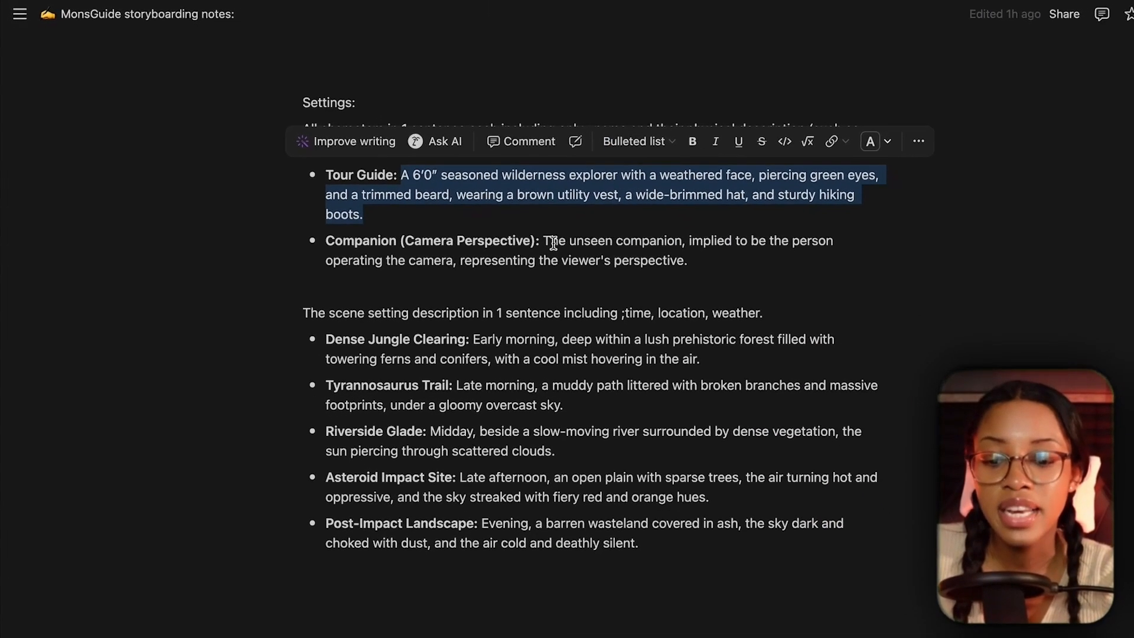
Add the Dense Jungle Clearing description from the Notion storyboarding notes to the Midjourney prompt and shorten its opening to "Wide shot of a lush forest.".
{"action": "left_click", "coordinate": [511, 326]}
{"action": "left_click_drag", "start_coordinate": [453, 326], "coordinate": [675, 344]}
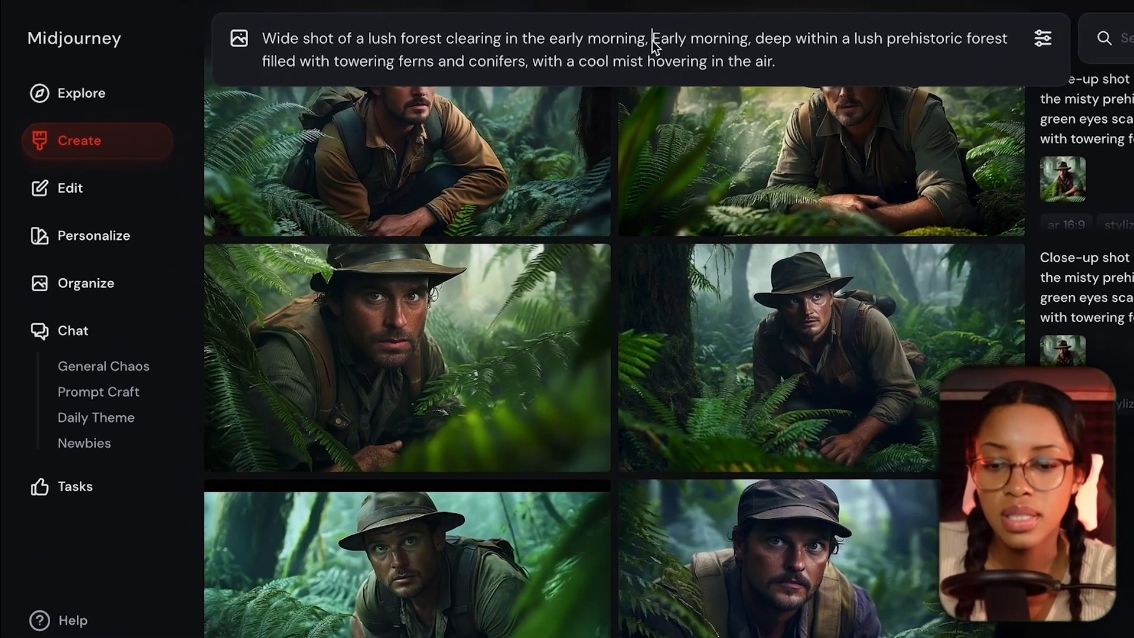
{"action": "left_click_drag", "start_coordinate": [686, 39], "coordinate": [478, 45]}
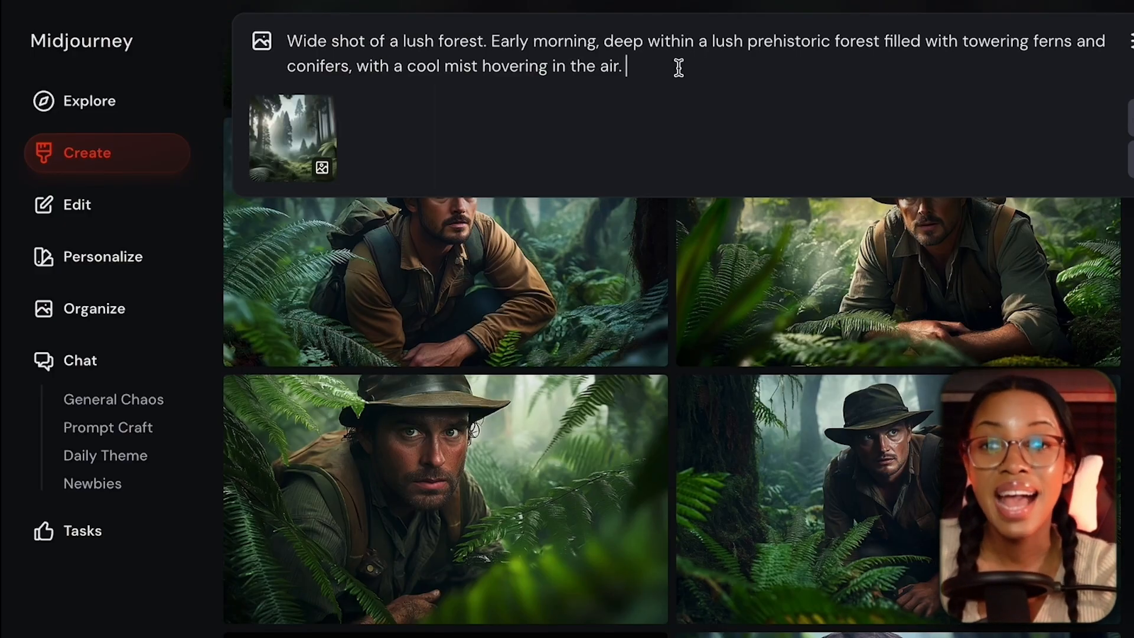
Append "in the style of Sony PXW-FS7." and the image weight "--iw .50" to the forest prompt.
{"action": "type", "text": "in the style of Sony PXW-FS7"}
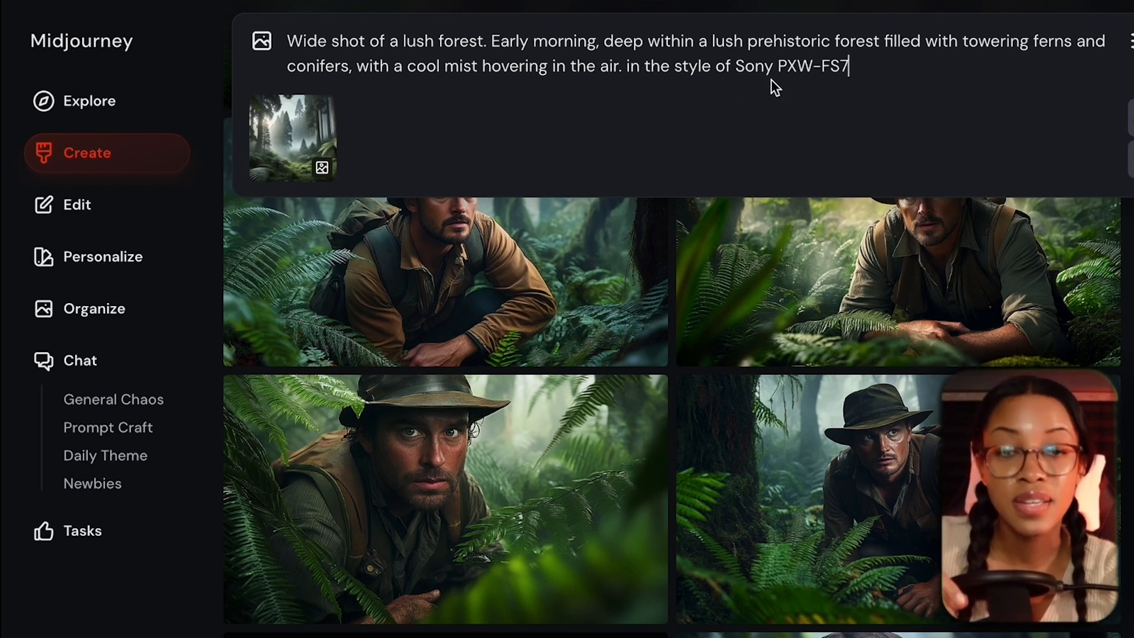
{"action": "type", "text": "."}
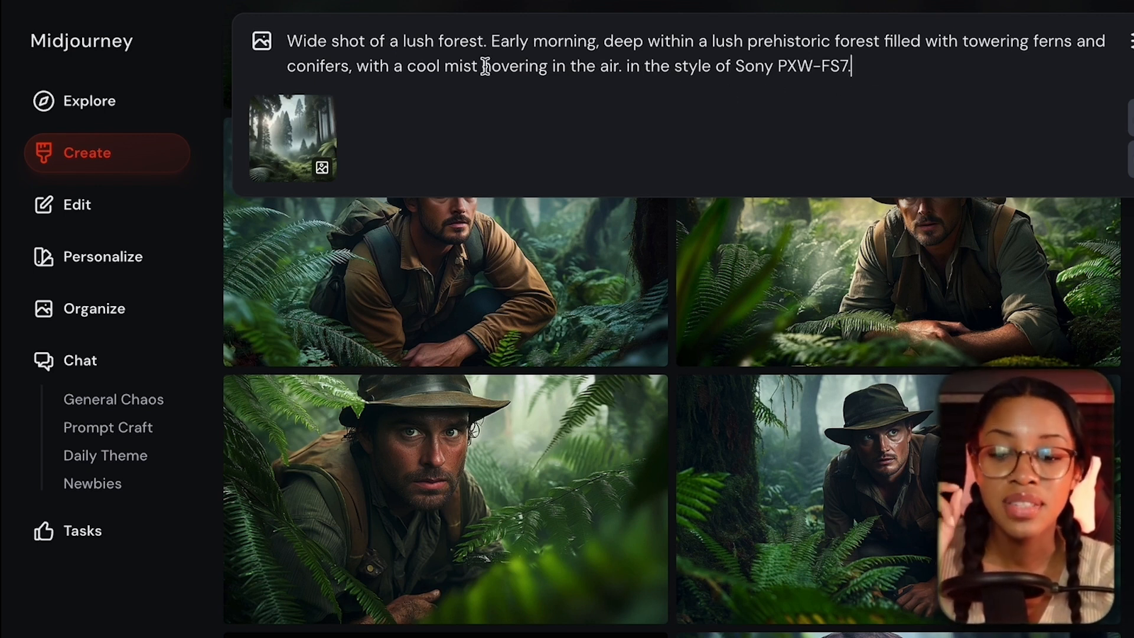
{"action": "mouse_move", "coordinate": [287, 146]}
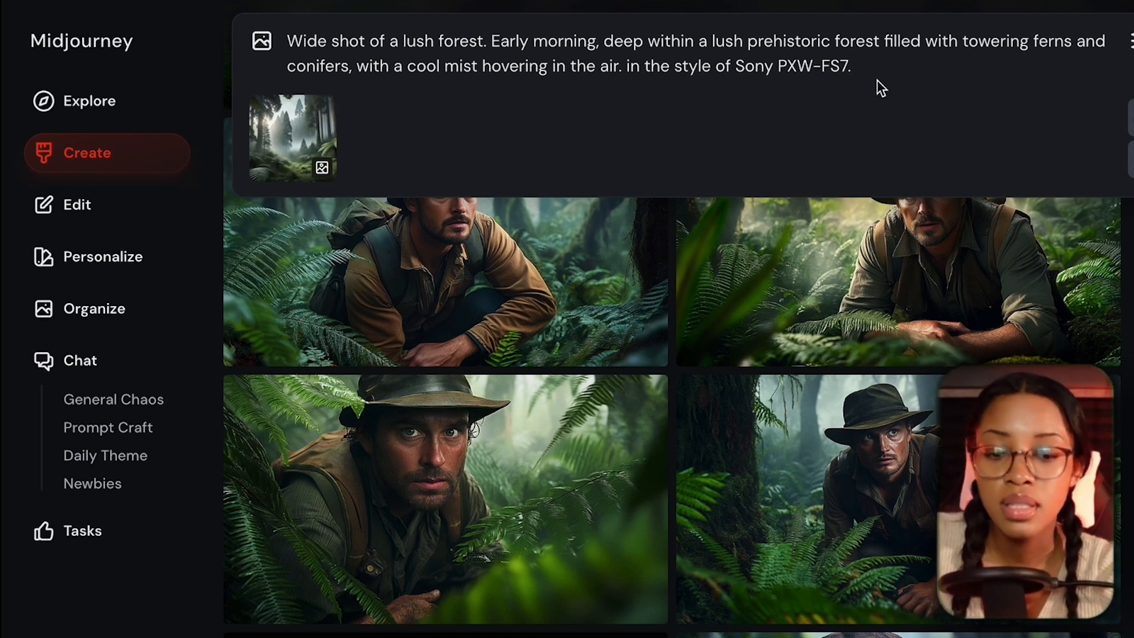
{"action": "type", "text": "iw .50"}
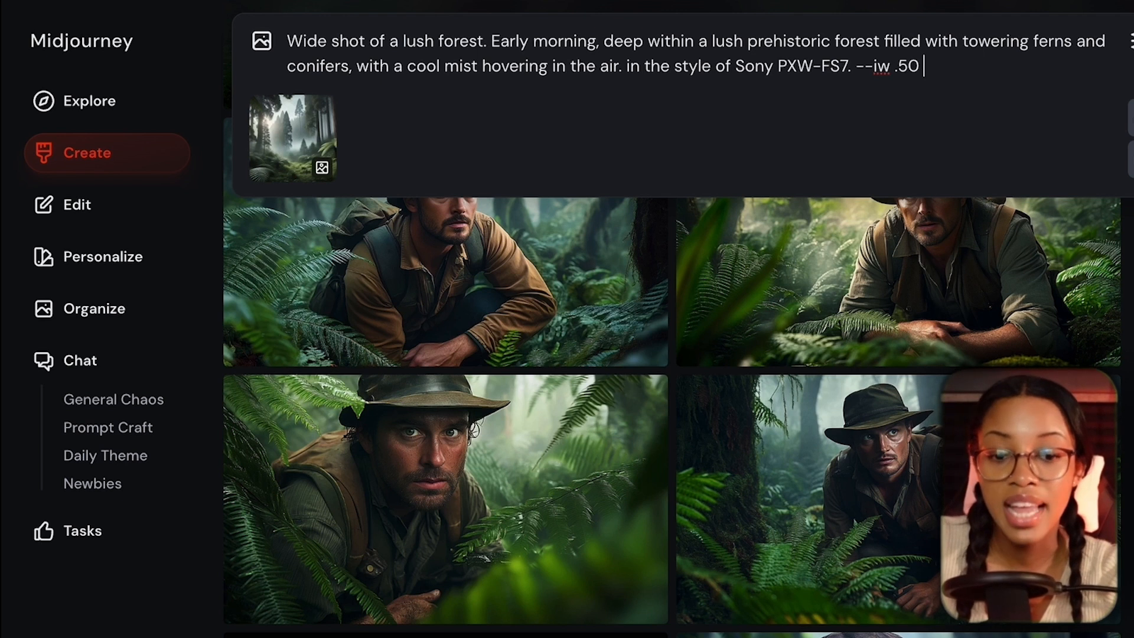
Add the generated image of the guide in the dark hat to the prompt as a style reference.
{"action": "mouse_move", "coordinate": [903, 506]}
{"action": "mouse_move", "coordinate": [820, 224]}
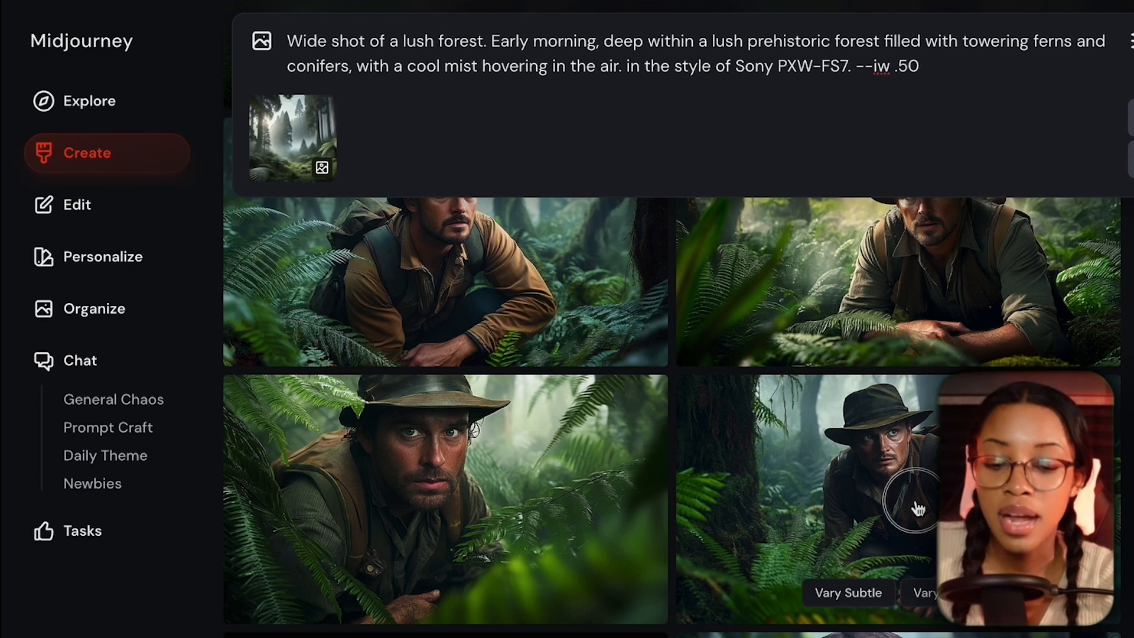
{"action": "left_click_drag", "start_coordinate": [916, 501], "coordinate": [398, 142]}
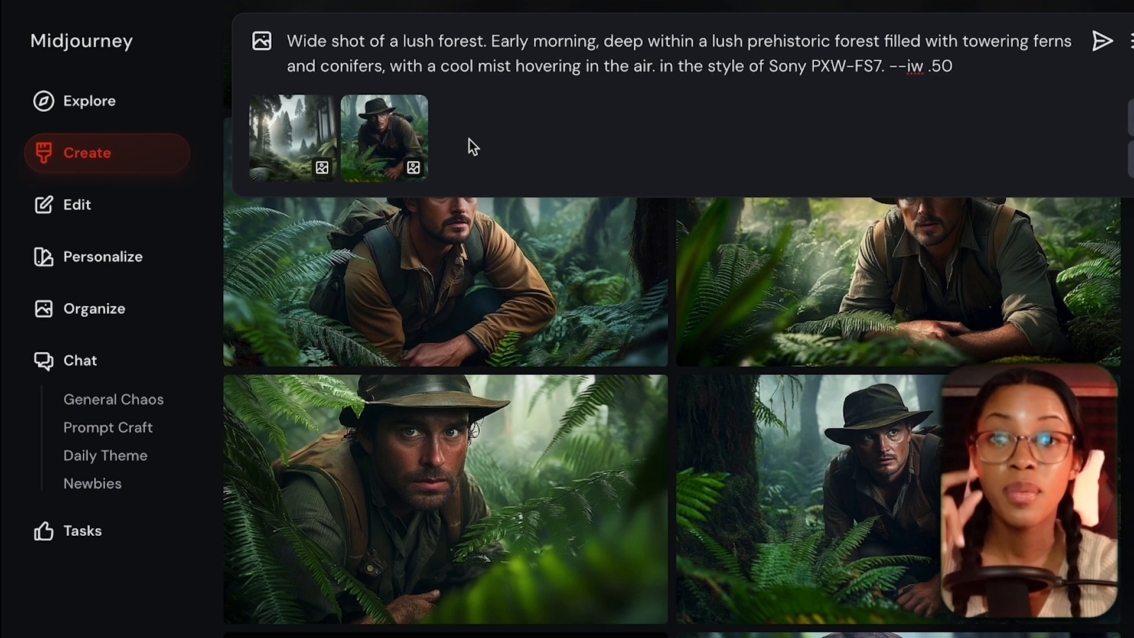
{"action": "mouse_move", "coordinate": [417, 176]}
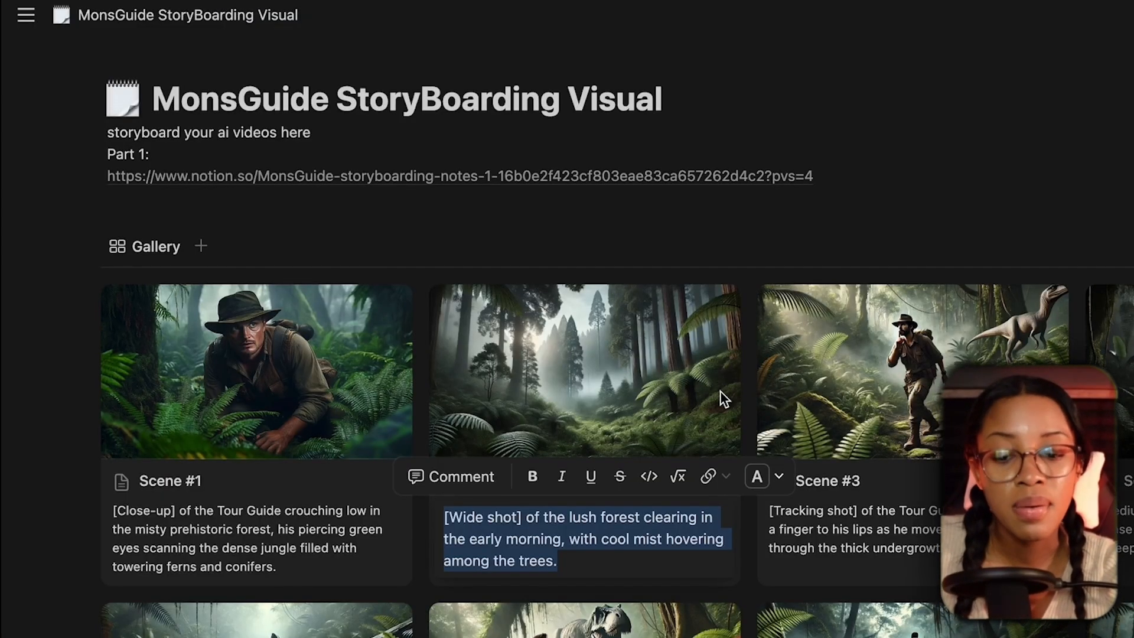
Look through the Notion storyboard scenes to check the visual style they should share.
{"action": "left_click", "coordinate": [774, 247]}
{"action": "scroll", "coordinate": [768, 343], "scroll_direction": "down", "scroll_amount": 5}
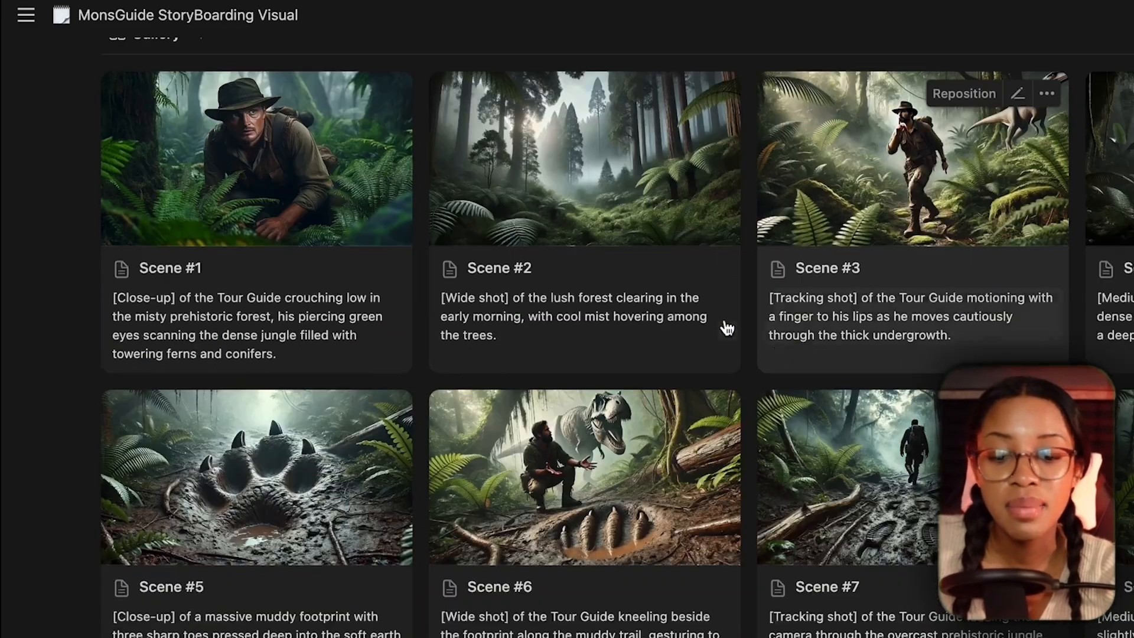
{"action": "scroll", "coordinate": [749, 413], "scroll_direction": "down", "scroll_amount": 6}
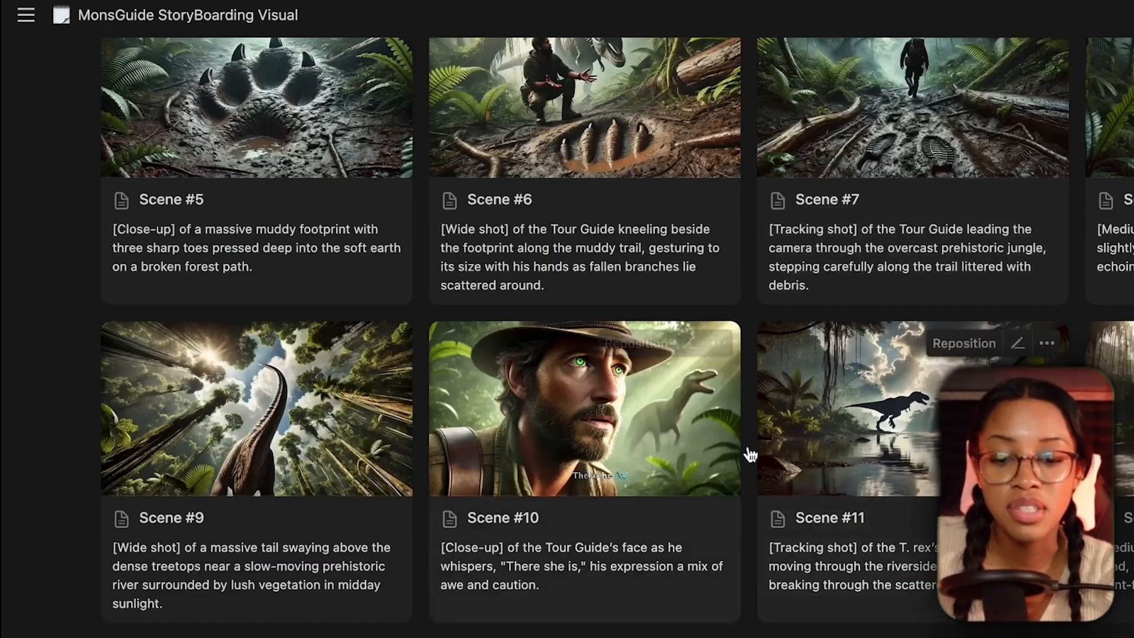
{"action": "scroll", "coordinate": [841, 449], "scroll_direction": "down", "scroll_amount": 4}
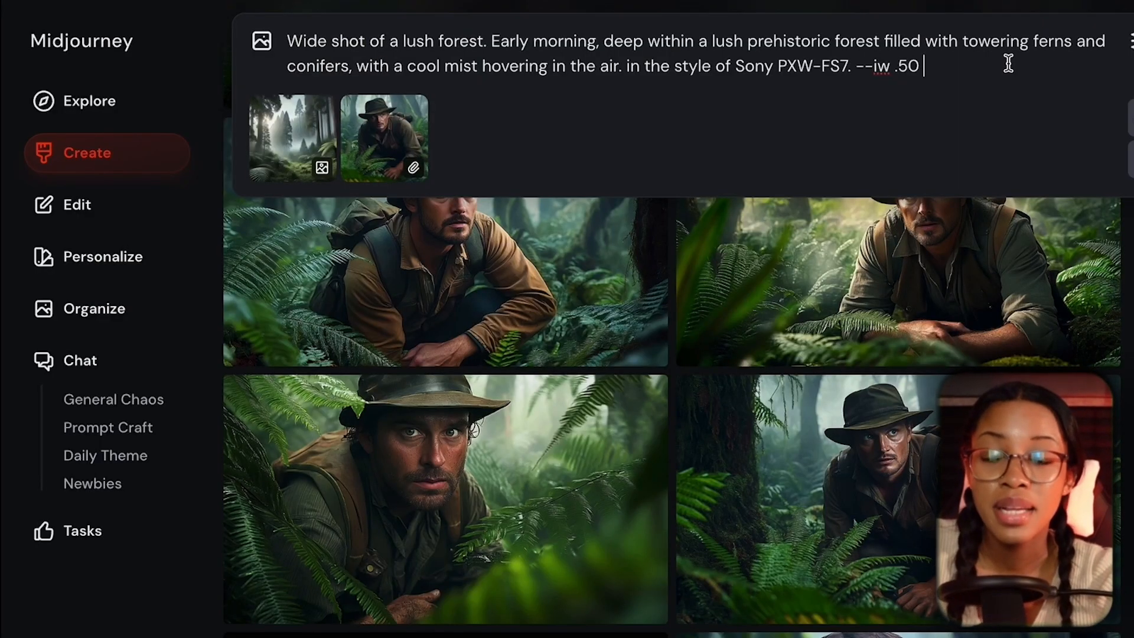
Back in Midjourney, append the style weight "--sw 50" to the forest prompt and generate the images.
{"action": "type", "text": "--sw"}
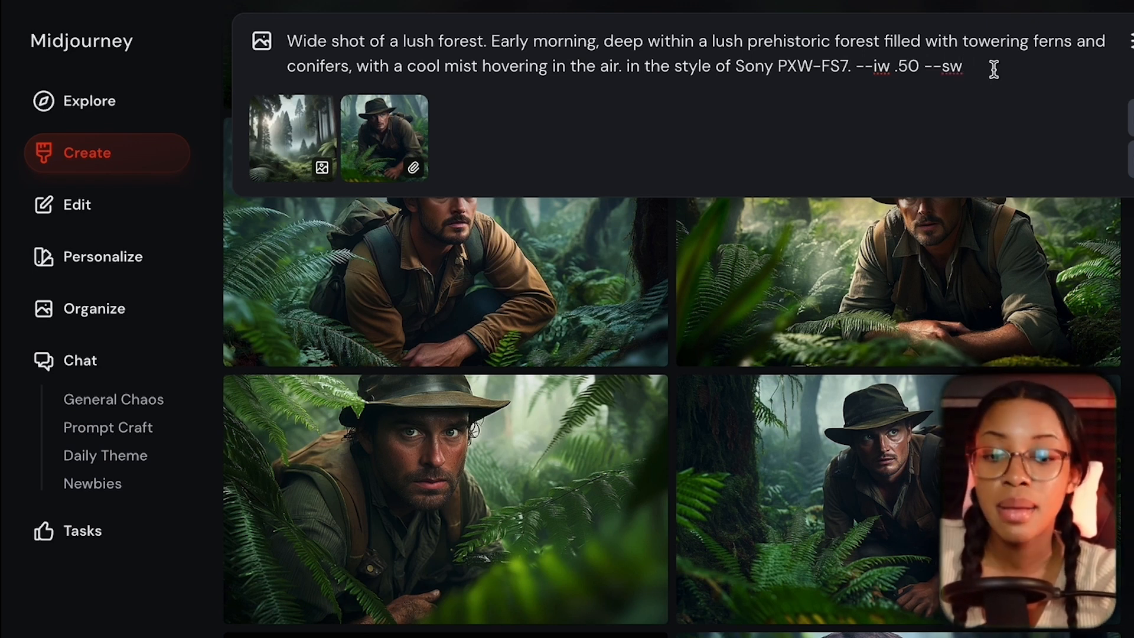
{"action": "type", "text": " 50"}
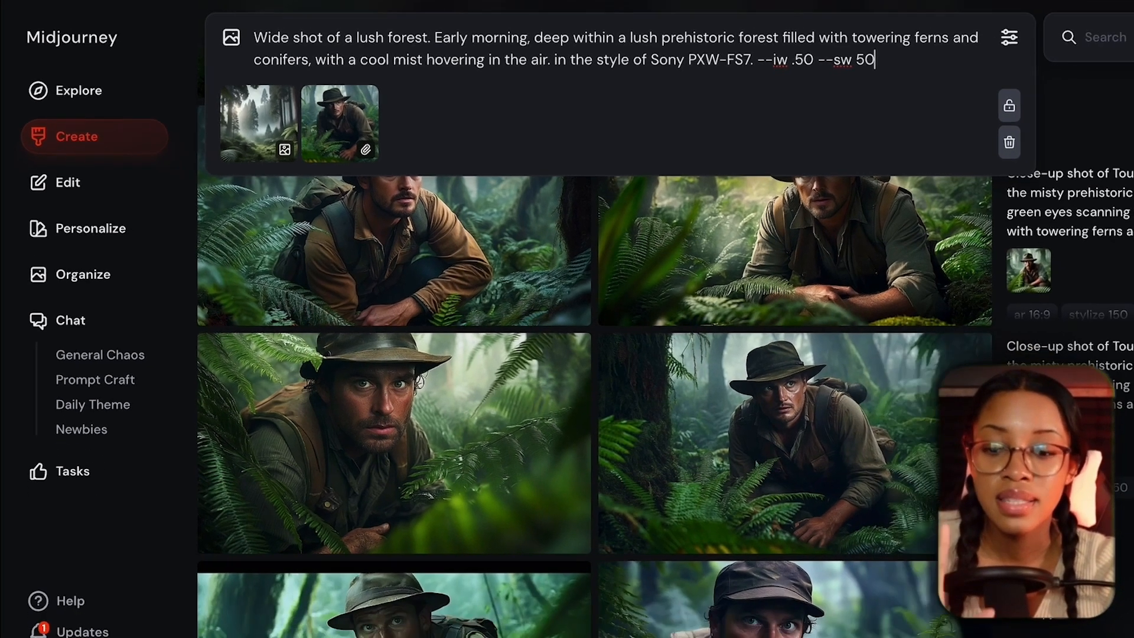
{"action": "key", "text": "Return"}
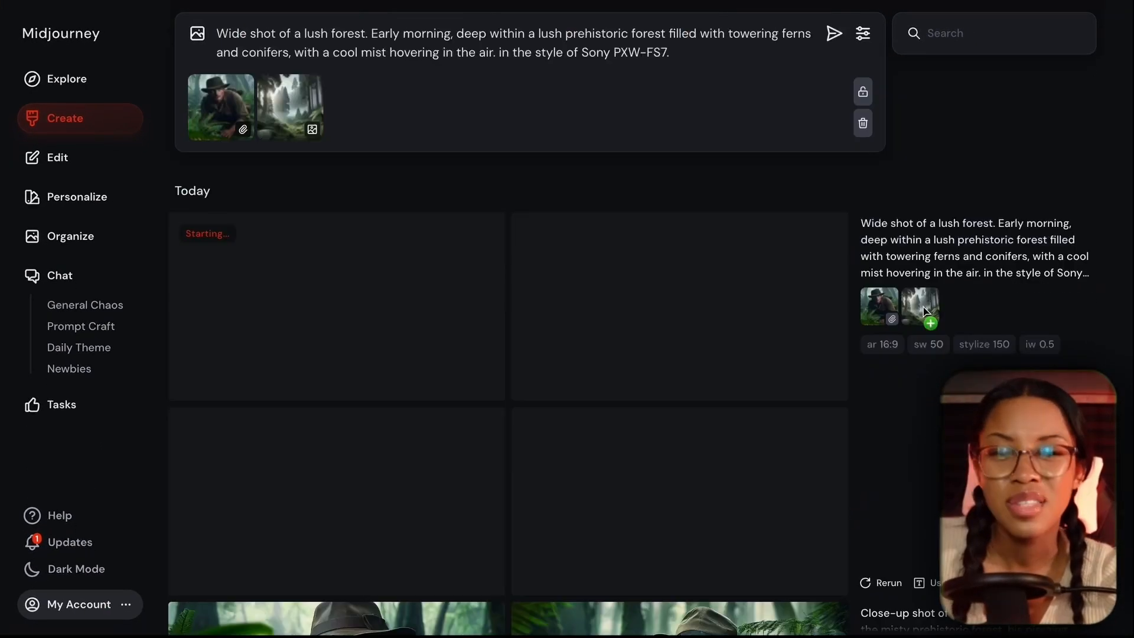
Reuse the running forest job's image weight in the new prompt, adding "--iw 0.5", and continue editing at its end.
{"action": "left_click_drag", "start_coordinate": [925, 310], "coordinate": [1036, 346]}
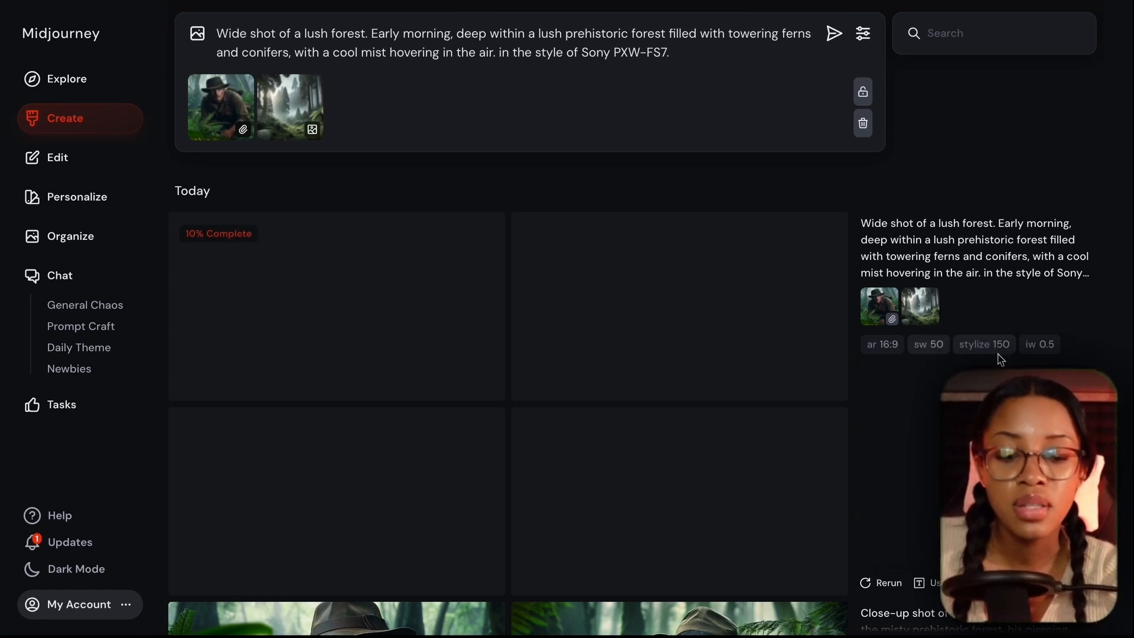
{"action": "left_click", "coordinate": [1046, 345]}
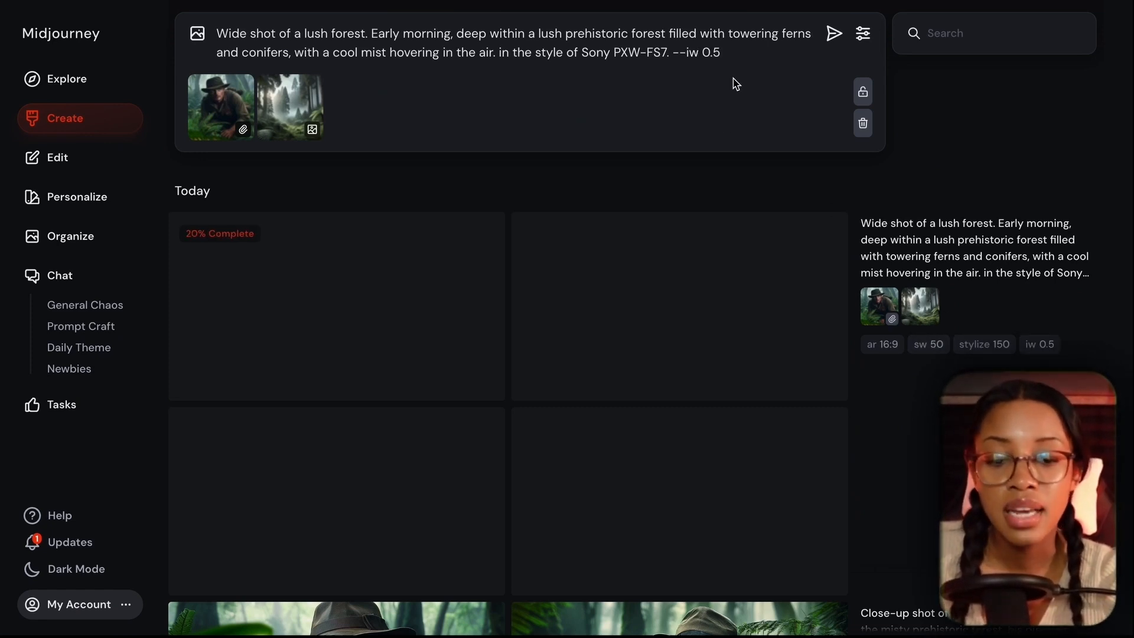
{"action": "left_click", "coordinate": [743, 52]}
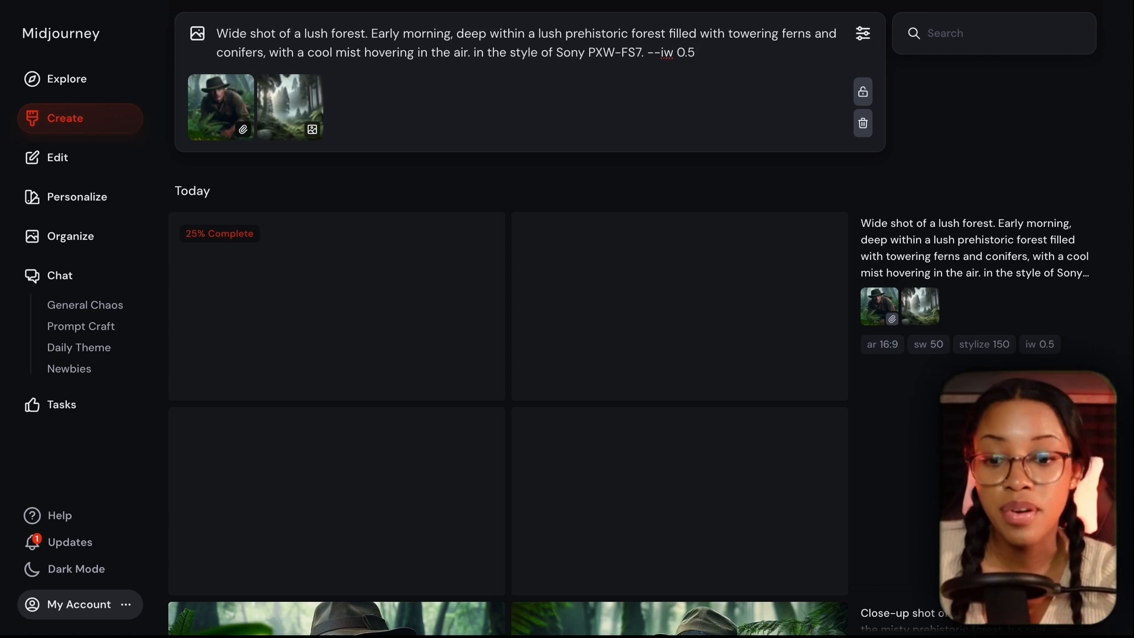
Examine enlarged views of the wide-shot forest images generated with the style reference at sw 50.
{"action": "scroll", "coordinate": [686, 332], "scroll_direction": "up", "scroll_amount": 1}
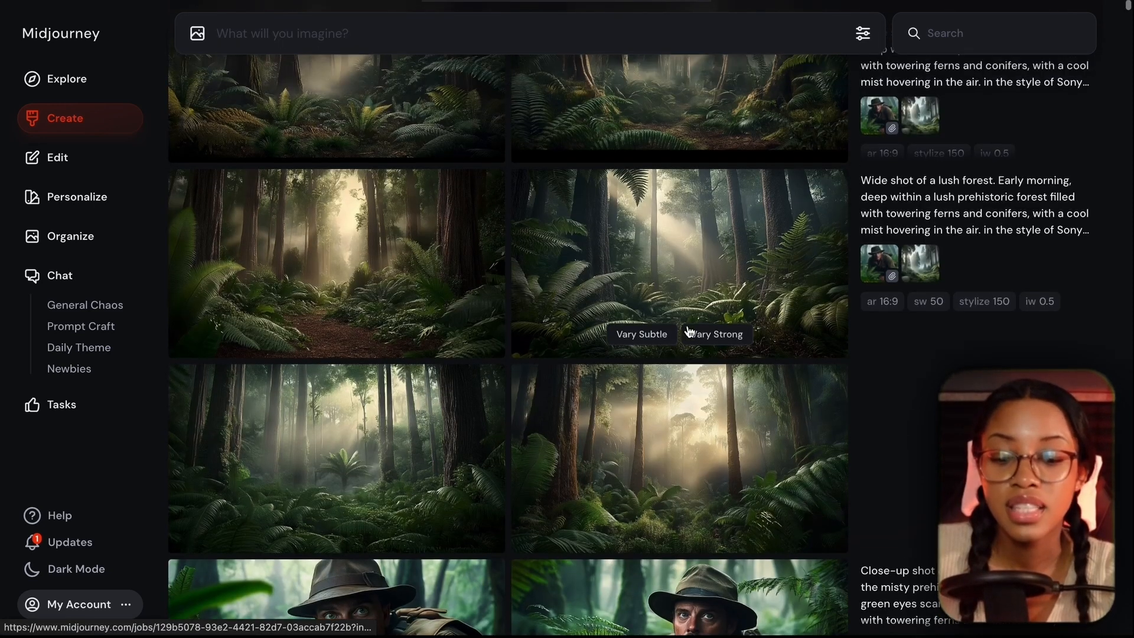
{"action": "scroll", "coordinate": [553, 321], "scroll_direction": "up", "scroll_amount": 1}
{"action": "left_click", "coordinate": [435, 294]}
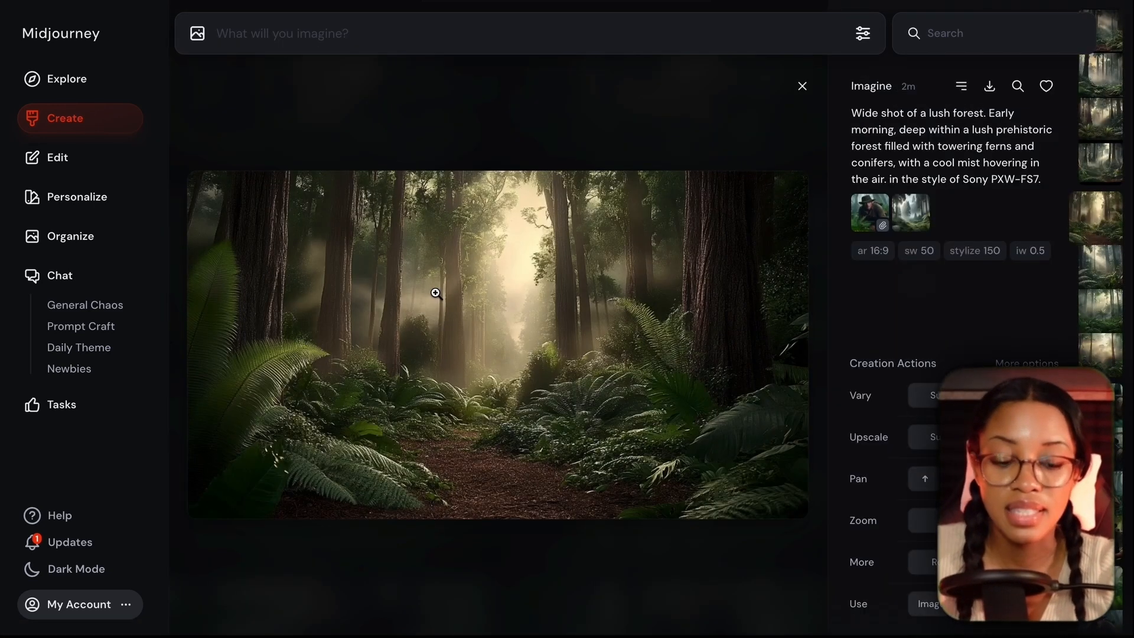
{"action": "key", "text": "Right"}
{"action": "key", "text": "Right"}
{"action": "left_click", "coordinate": [800, 90]}
{"action": "scroll", "coordinate": [622, 198], "scroll_direction": "up", "scroll_amount": 5}
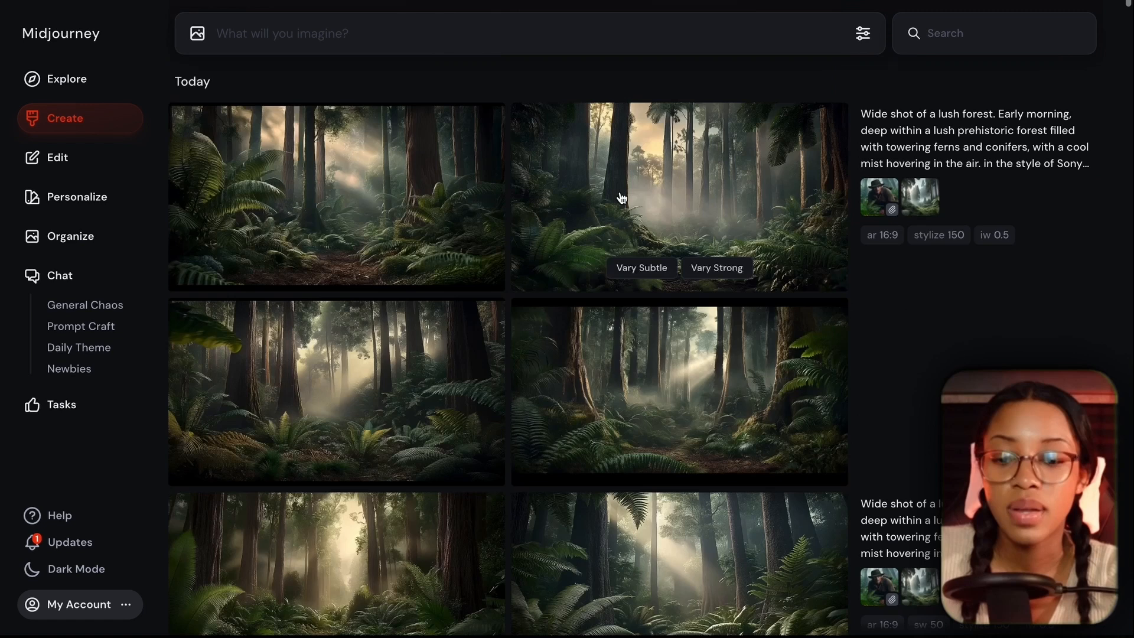
Examine enlarged views of the newest forest images generated without the style weight setting.
{"action": "left_click", "coordinate": [408, 194]}
{"action": "key", "text": "Right"}
{"action": "key", "text": "Right"}
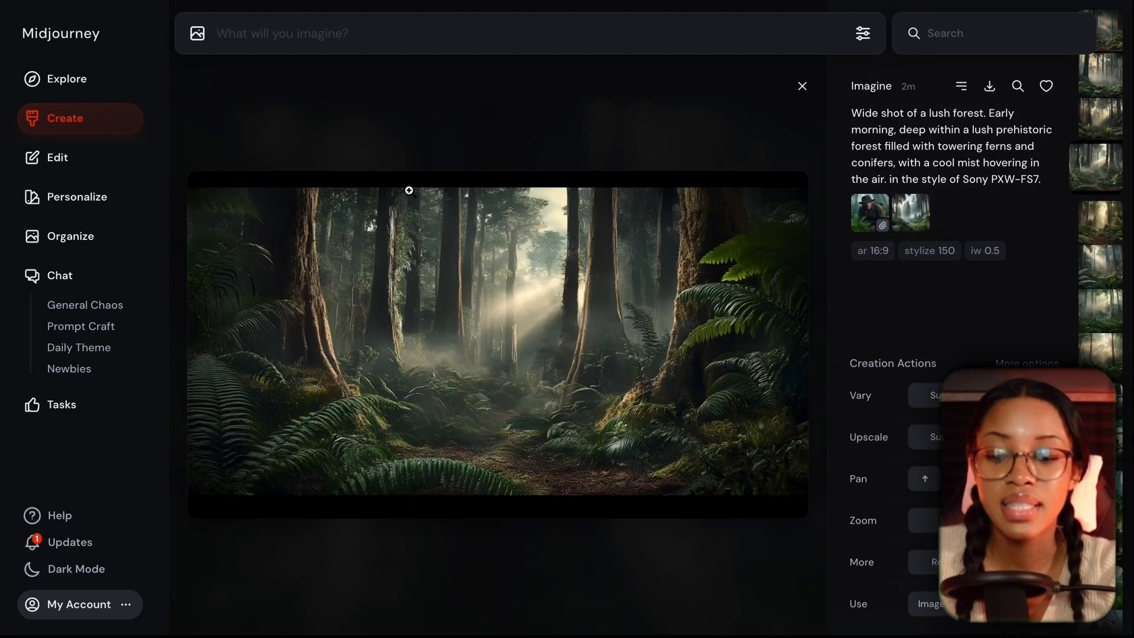
{"action": "left_click", "coordinate": [802, 88]}
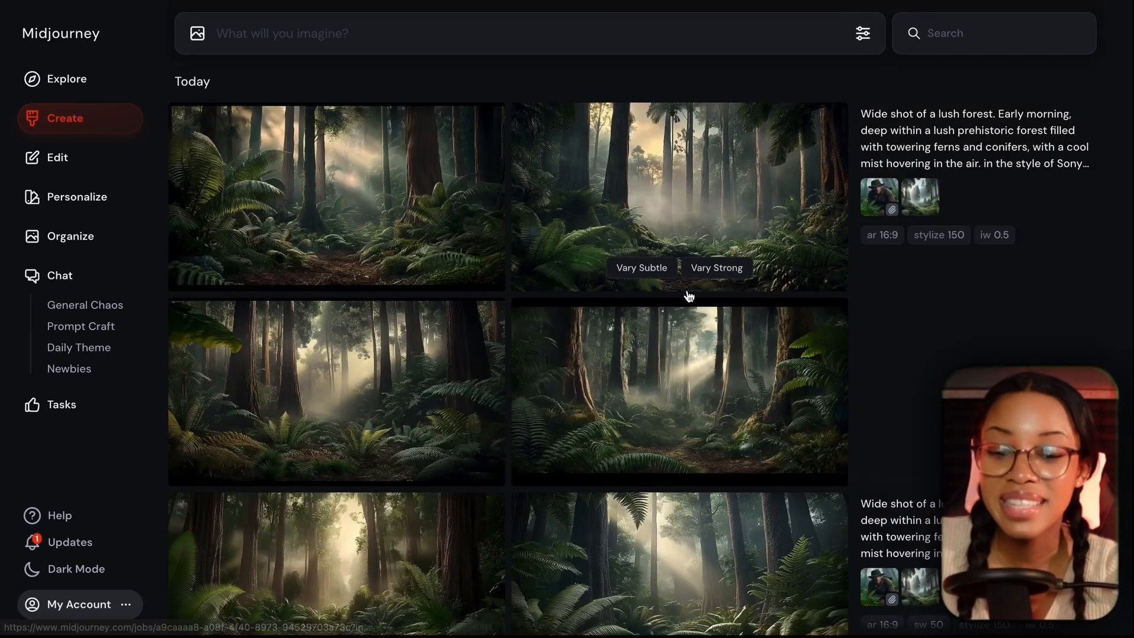
Compare the new forest images with the earlier close-up images of the Tour Guide, viewing one crouching close-up enlarged.
{"action": "scroll", "coordinate": [686, 295], "scroll_direction": "down", "scroll_amount": 5}
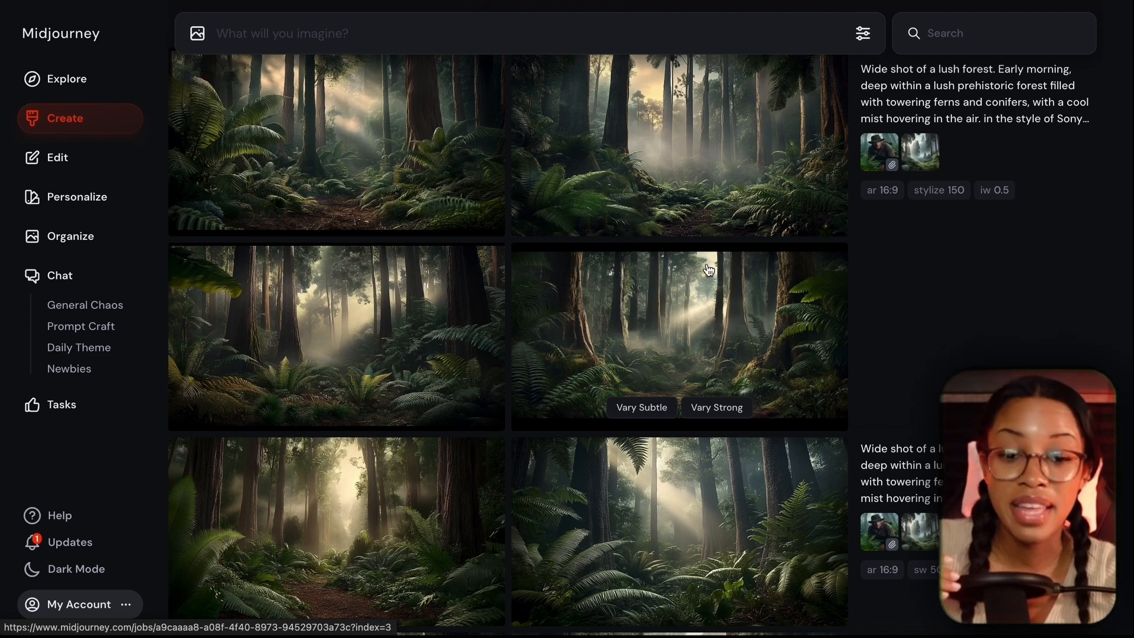
{"action": "scroll", "coordinate": [708, 270], "scroll_direction": "up", "scroll_amount": 5}
{"action": "scroll", "coordinate": [709, 270], "scroll_direction": "down", "scroll_amount": 5}
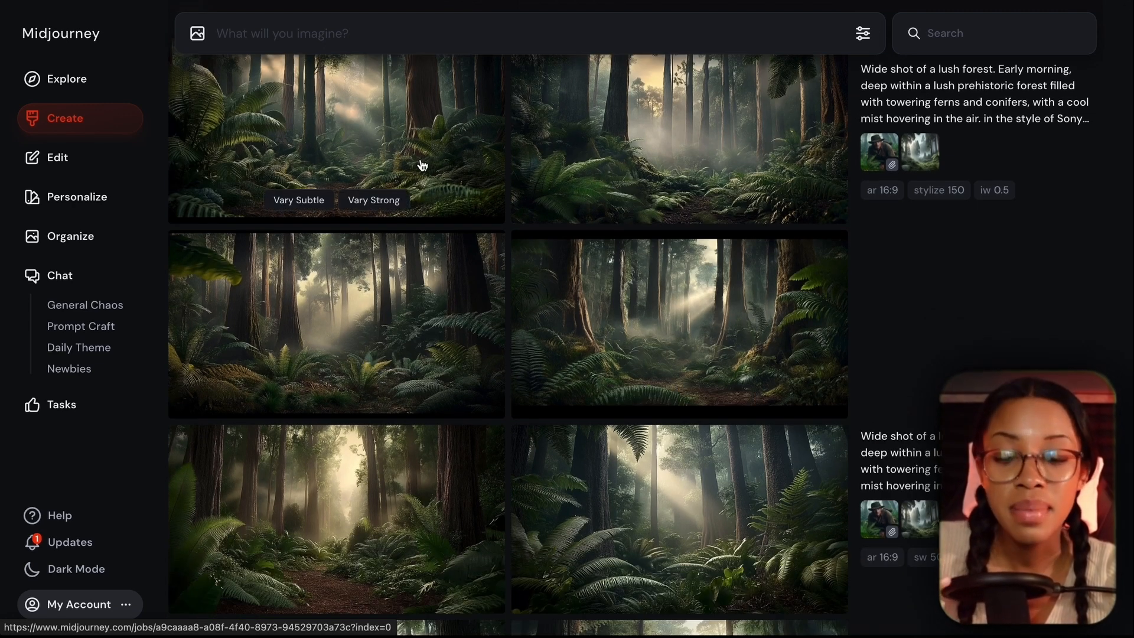
{"action": "scroll", "coordinate": [613, 311], "scroll_direction": "down", "scroll_amount": 6}
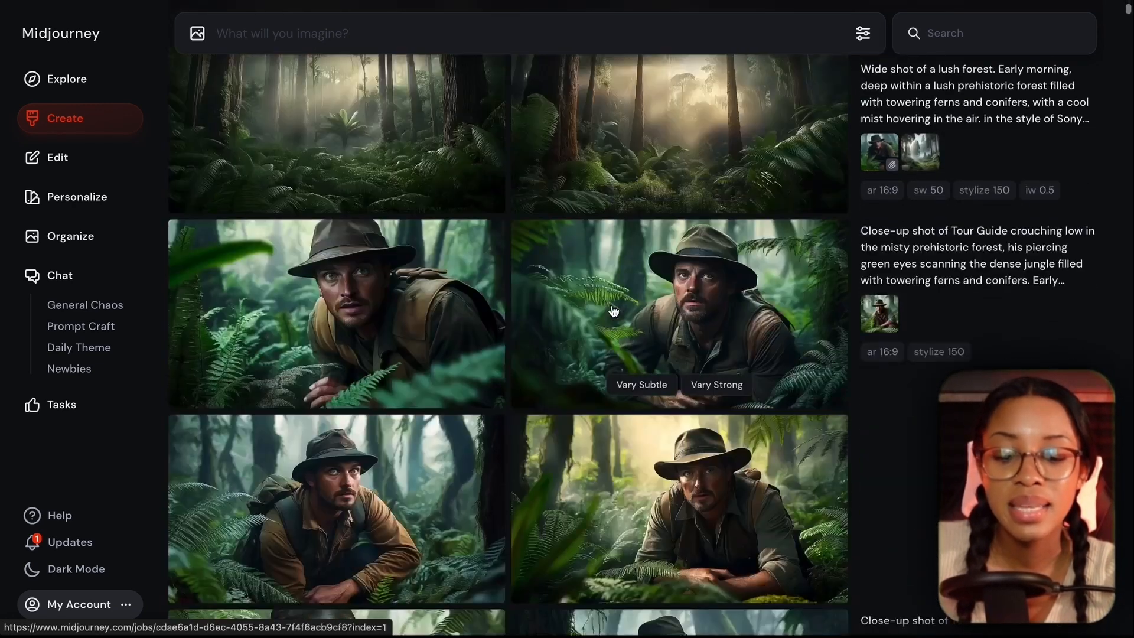
{"action": "scroll", "coordinate": [613, 311], "scroll_direction": "down", "scroll_amount": 4}
{"action": "left_click", "coordinate": [677, 393]}
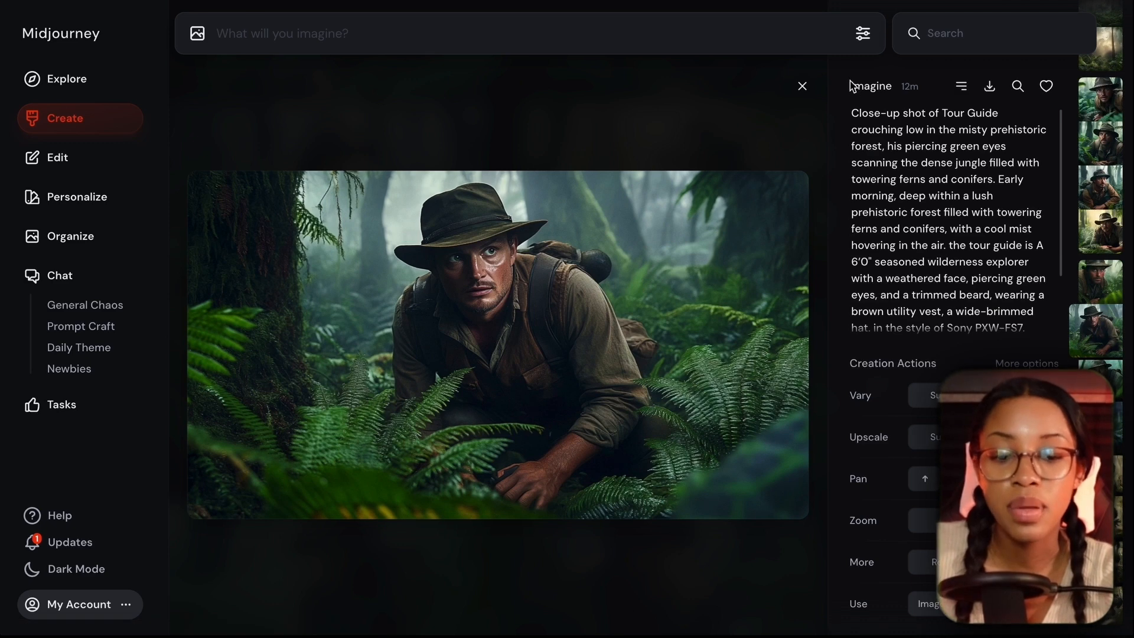
{"action": "left_click", "coordinate": [802, 86]}
{"action": "scroll", "coordinate": [591, 283], "scroll_direction": "up", "scroll_amount": 10}
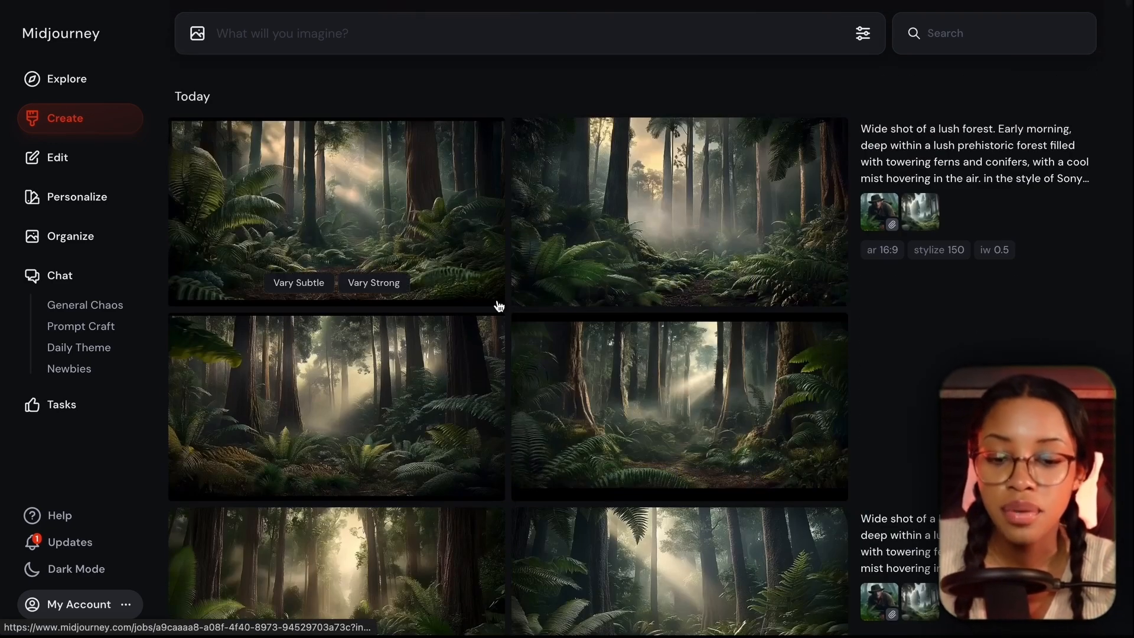
Pick the third forest image of the newest batch and place it above the old image in Scene #2 of the Notion storyboard.
{"action": "scroll", "coordinate": [582, 384], "scroll_direction": "down", "scroll_amount": 1}
{"action": "left_click", "coordinate": [682, 332]}
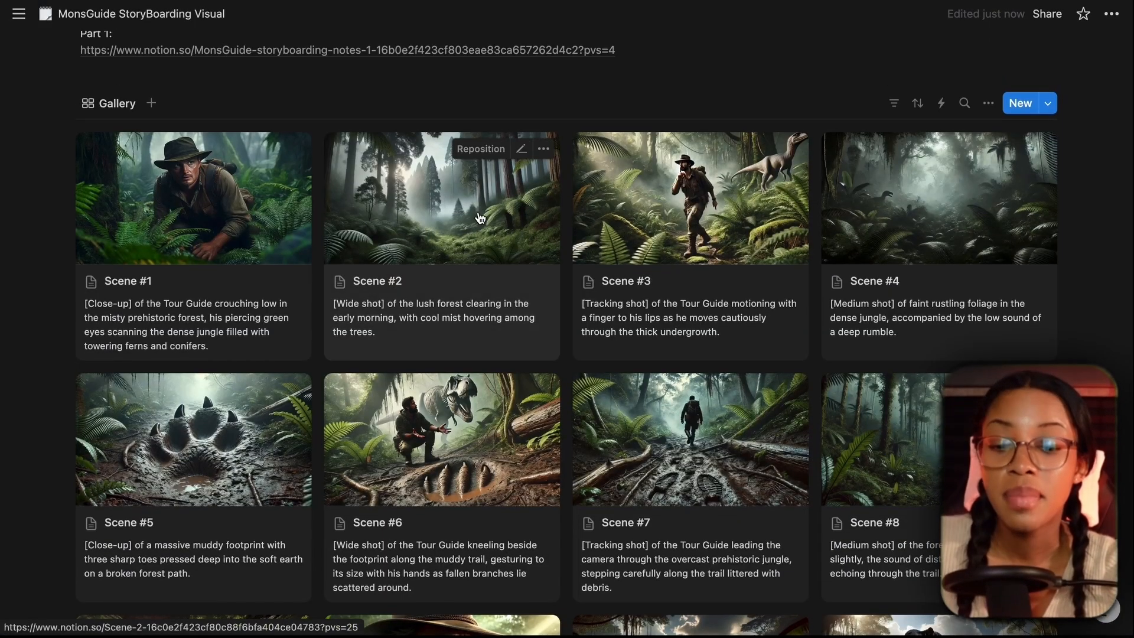
{"action": "left_click", "coordinate": [451, 226]}
{"action": "scroll", "coordinate": [532, 373], "scroll_direction": "down", "scroll_amount": 5}
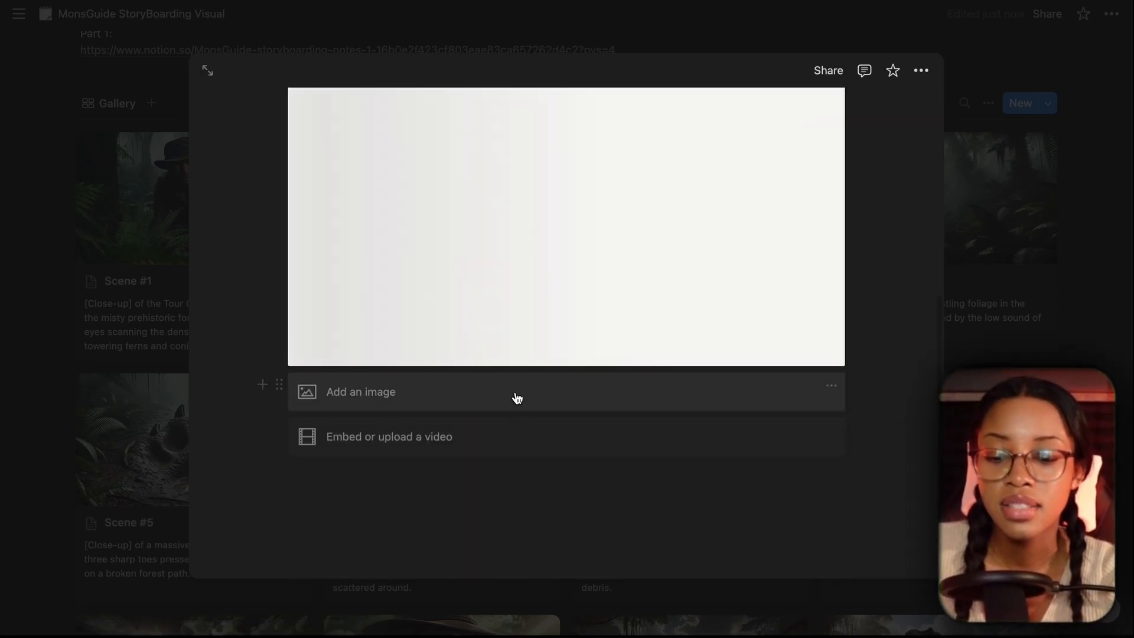
{"action": "left_click", "coordinate": [517, 396]}
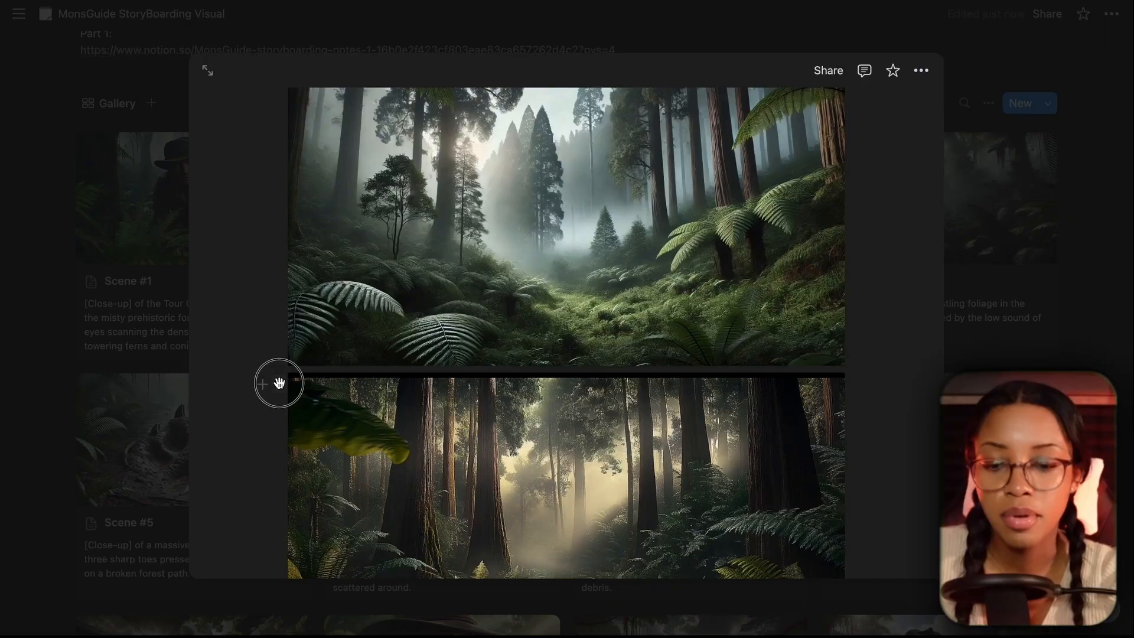
{"action": "mouse_move", "coordinate": [278, 382]}
{"action": "left_mouse_down"}
{"action": "mouse_move", "coordinate": [264, 114]}
{"action": "mouse_move", "coordinate": [283, 367]}
{"action": "left_mouse_up"}
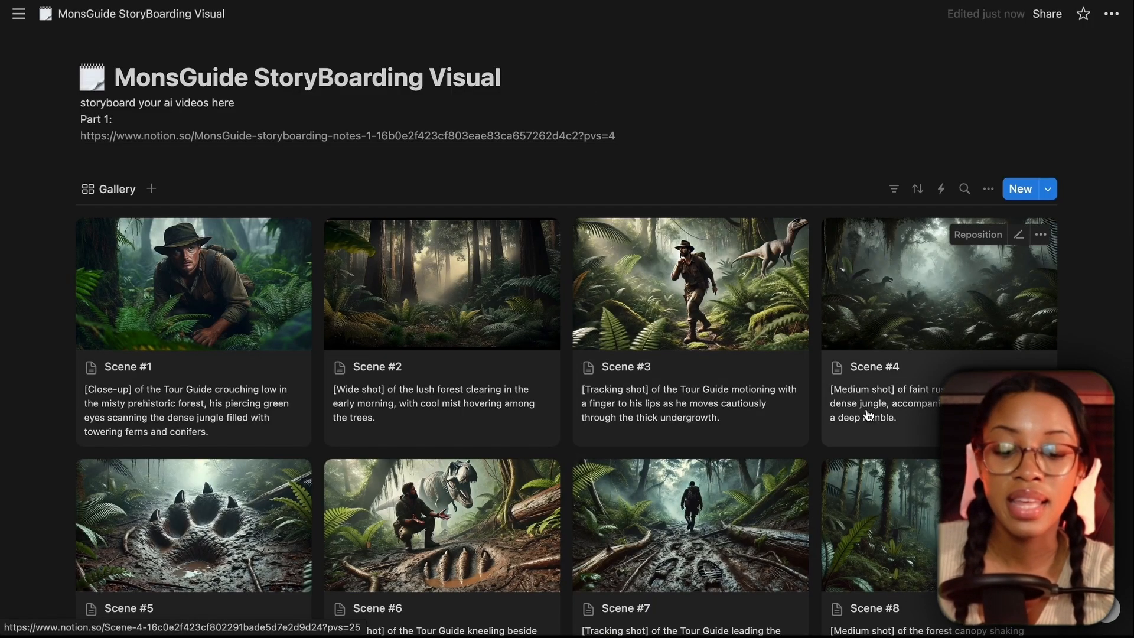
Look through the storyboard gallery from Scene #1 to Scene #28, including the Scene #3 page.
{"action": "scroll", "coordinate": [873, 417], "scroll_direction": "down", "scroll_amount": 2}
{"action": "scroll", "coordinate": [690, 302], "scroll_direction": "up", "scroll_amount": 2}
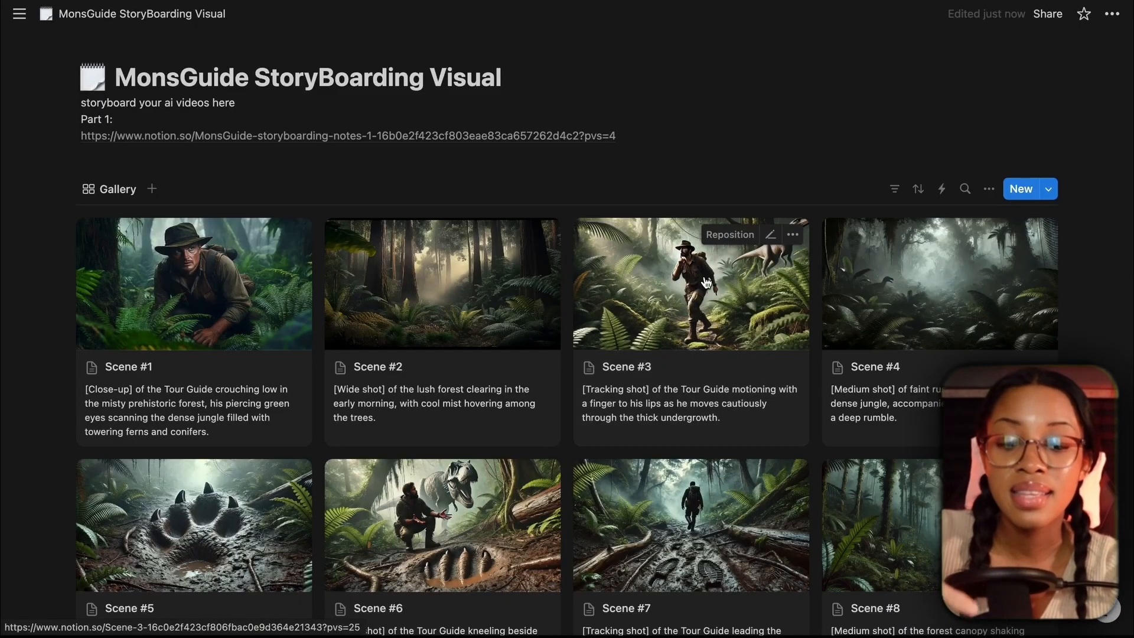
{"action": "left_click", "coordinate": [706, 283]}
{"action": "scroll", "coordinate": [805, 337], "scroll_direction": "down", "scroll_amount": 2}
{"action": "left_click", "coordinate": [1030, 142]}
{"action": "scroll", "coordinate": [793, 361], "scroll_direction": "down", "scroll_amount": 2}
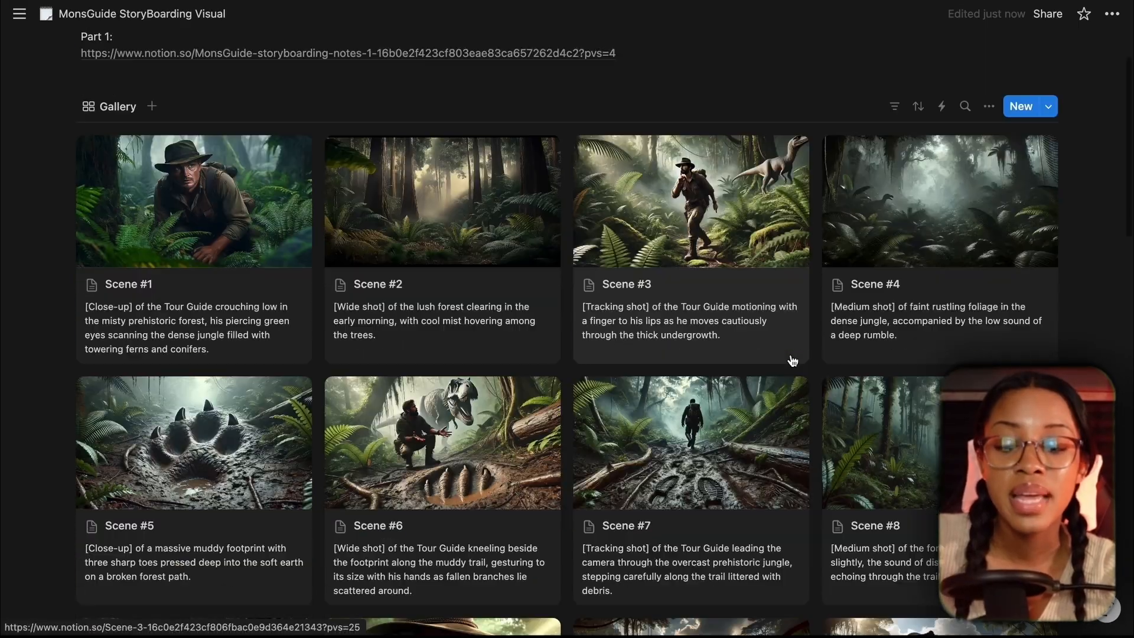
{"action": "scroll", "coordinate": [793, 361], "scroll_direction": "down", "scroll_amount": 15}
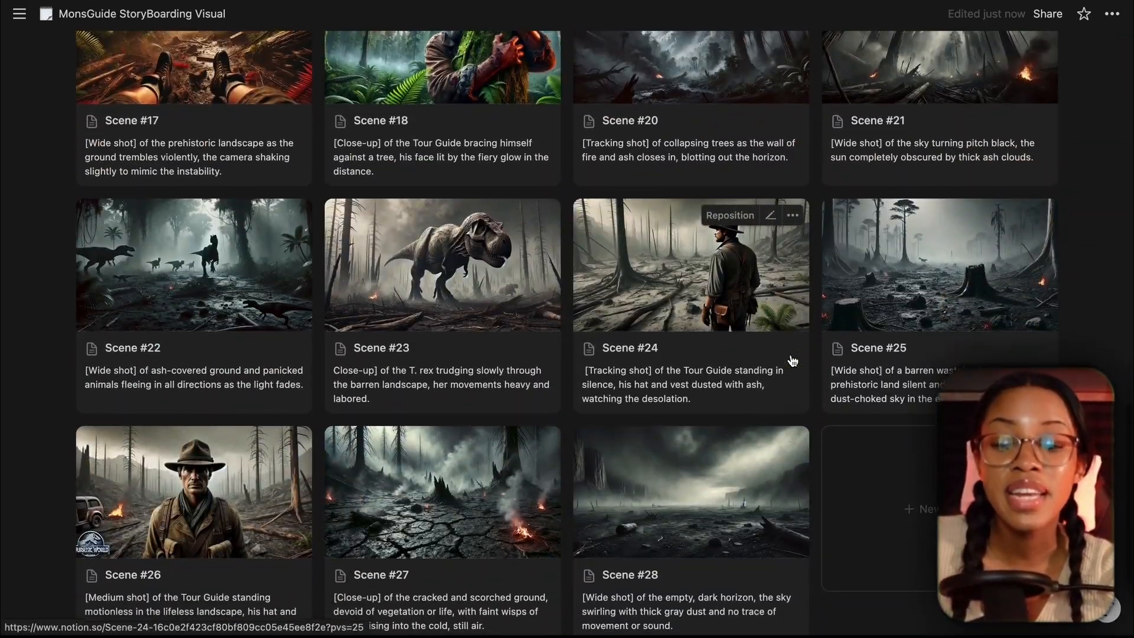
{"action": "scroll", "coordinate": [792, 360], "scroll_direction": "up", "scroll_amount": 18}
Open Scene #3 and copy its whole prompt text about the Tour Guide motioning with a finger to his lips.
{"action": "left_click", "coordinate": [671, 282]}
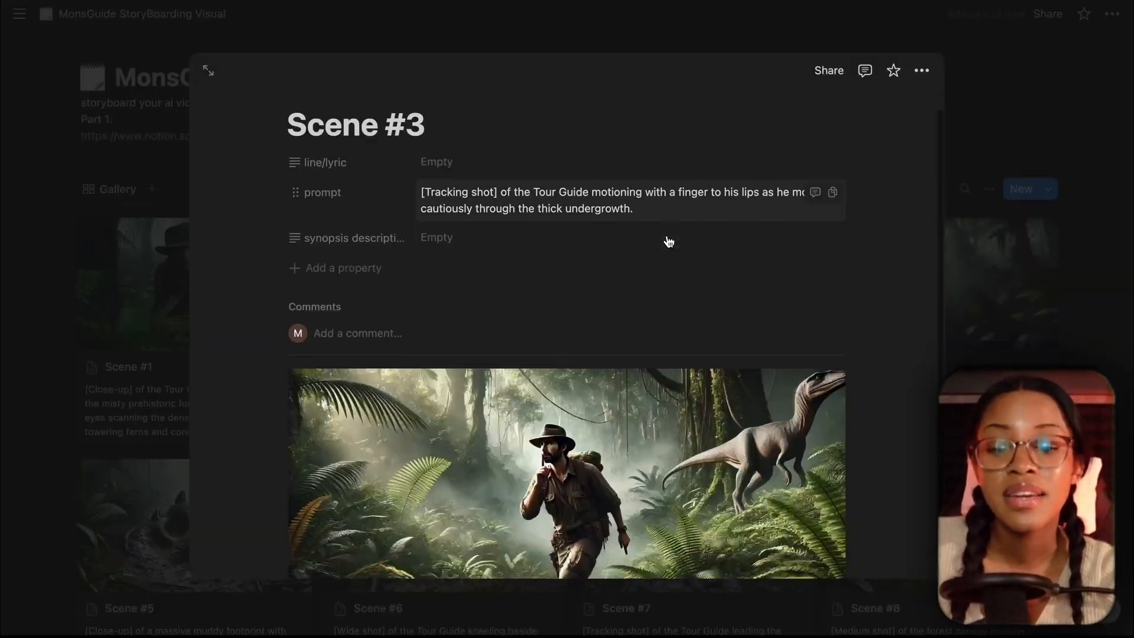
{"action": "scroll", "coordinate": [668, 242], "scroll_direction": "down", "scroll_amount": 2}
{"action": "scroll", "coordinate": [515, 160], "scroll_direction": "up", "scroll_amount": 2}
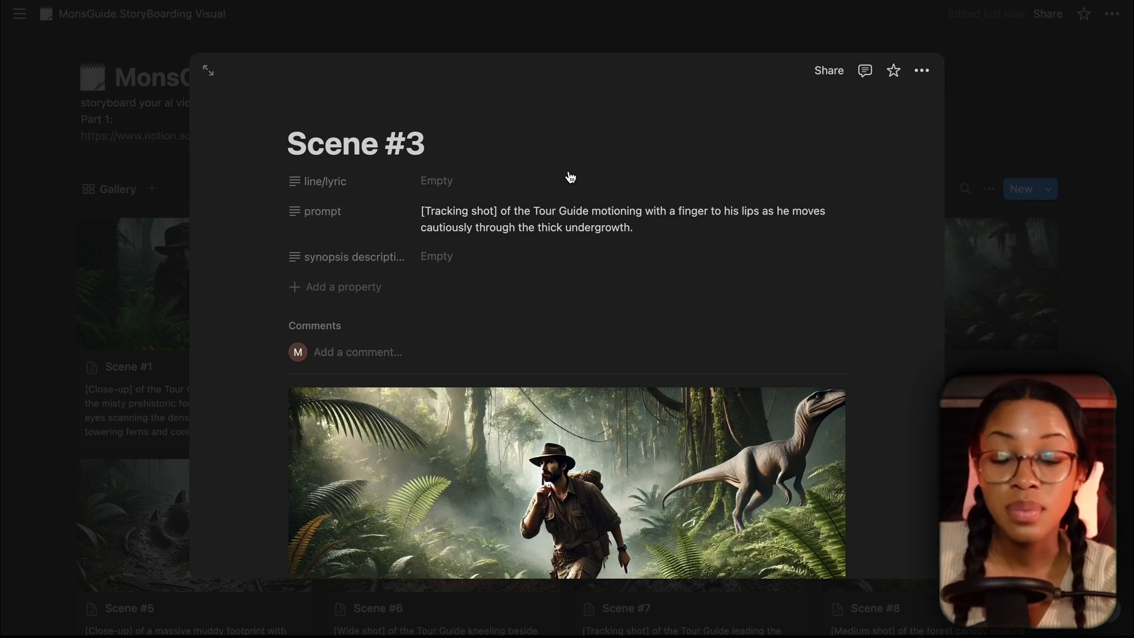
{"action": "left_click", "coordinate": [638, 233]}
{"action": "left_click_drag", "start_coordinate": [648, 228], "coordinate": [414, 216]}
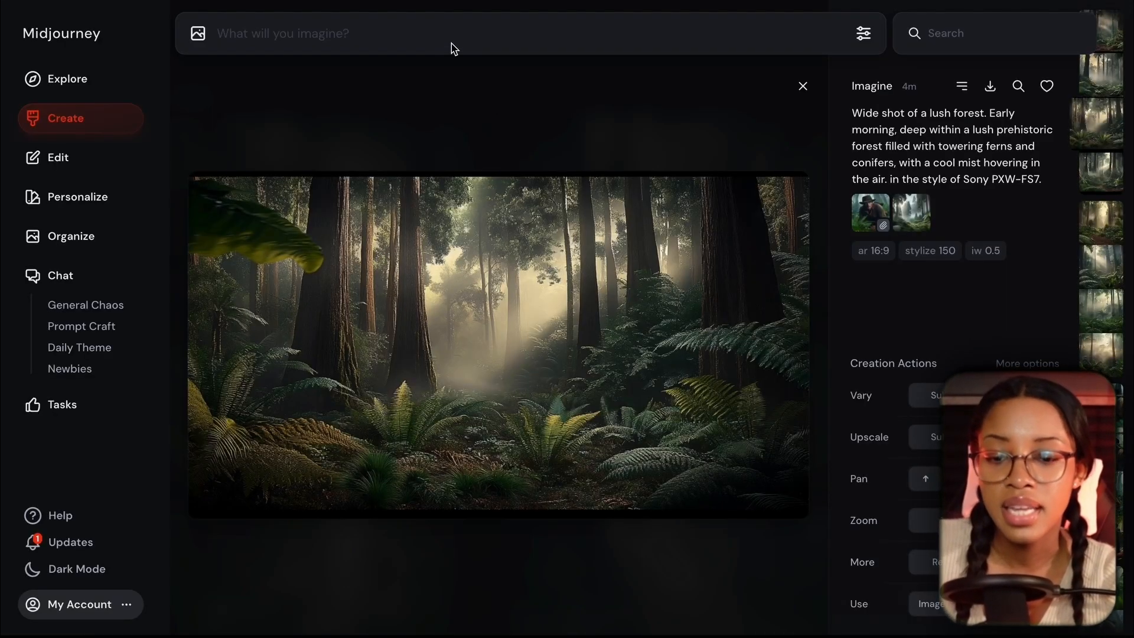
Switch to Midjourney, enter the Scene #3 tracking shot text as a new prompt and remove the brackets around the shot type.
{"action": "type", "text": "[Tracking shot] of the Tour Guide motioning with a finger to his lips as he moves cautiously through the thick undergrowth."}
{"action": "key", "text": "BackSpace"}
{"action": "key", "text": "BackSpace"}
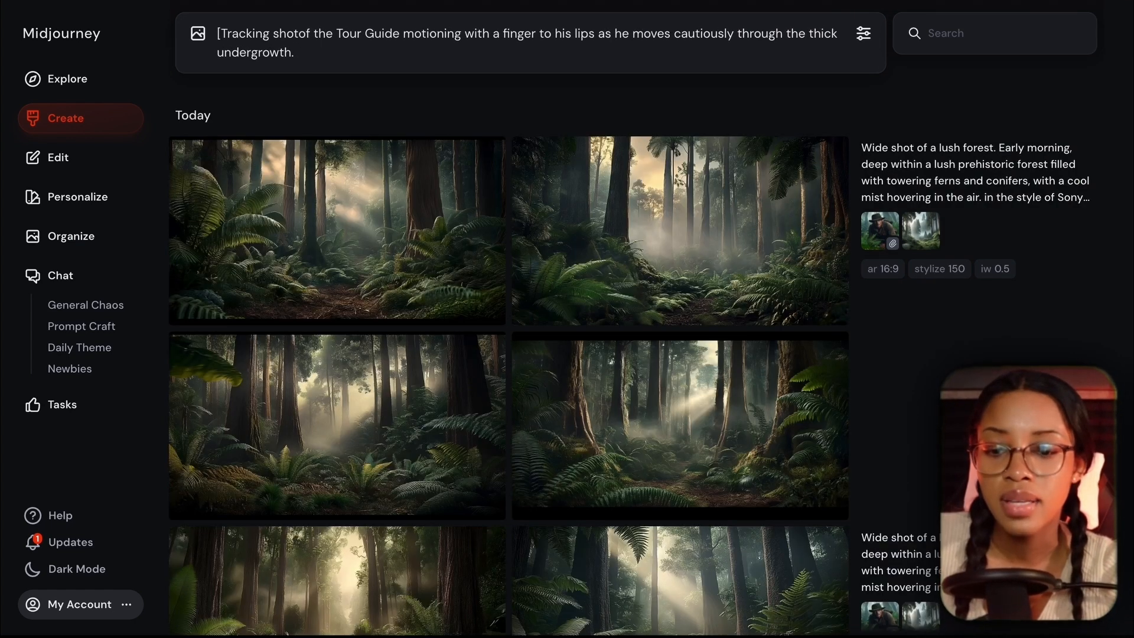
{"action": "key", "text": "BackSpace"}
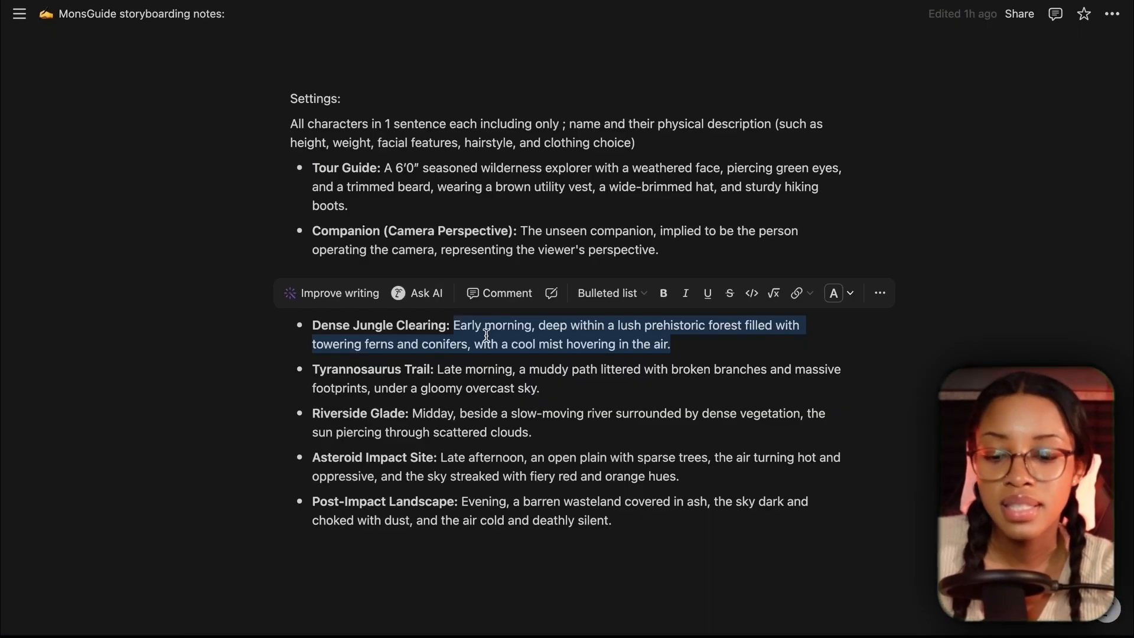
Add the Tour Guide description from the storyboarding notes to the prompt, replacing "seasoned wilderness explorer with" by "the tour guide has".
{"action": "left_click", "coordinate": [426, 193]}
{"action": "left_click", "coordinate": [383, 168]}
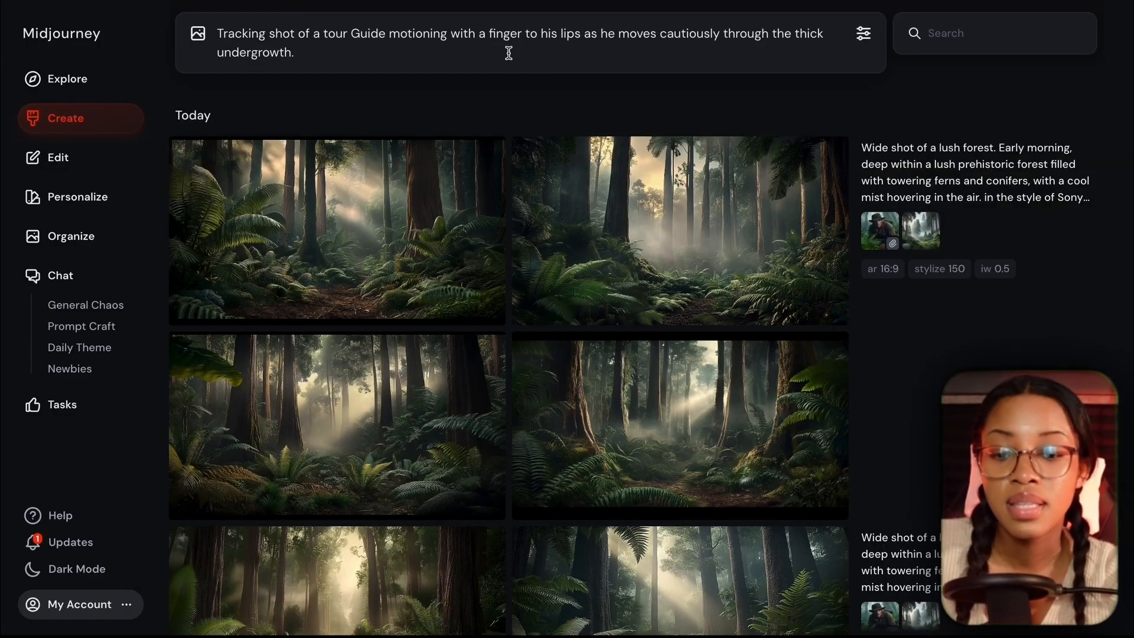
{"action": "type", "text": "seasoned wilderness explorer with a weathered face, piercing green eyes, and a trimmed beard, wearing a brown utility vest, a wide-brimmed hat, and sturdy hiking boots."}
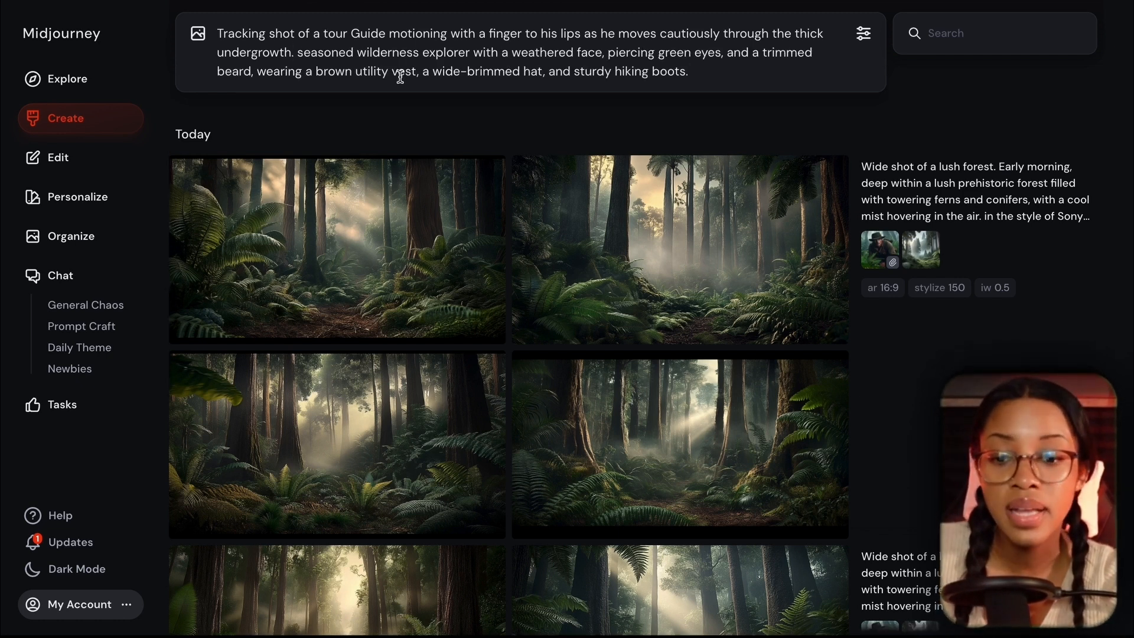
{"action": "left_click_drag", "start_coordinate": [298, 53], "coordinate": [500, 53]}
{"action": "type", "text": "the tour guide has"}
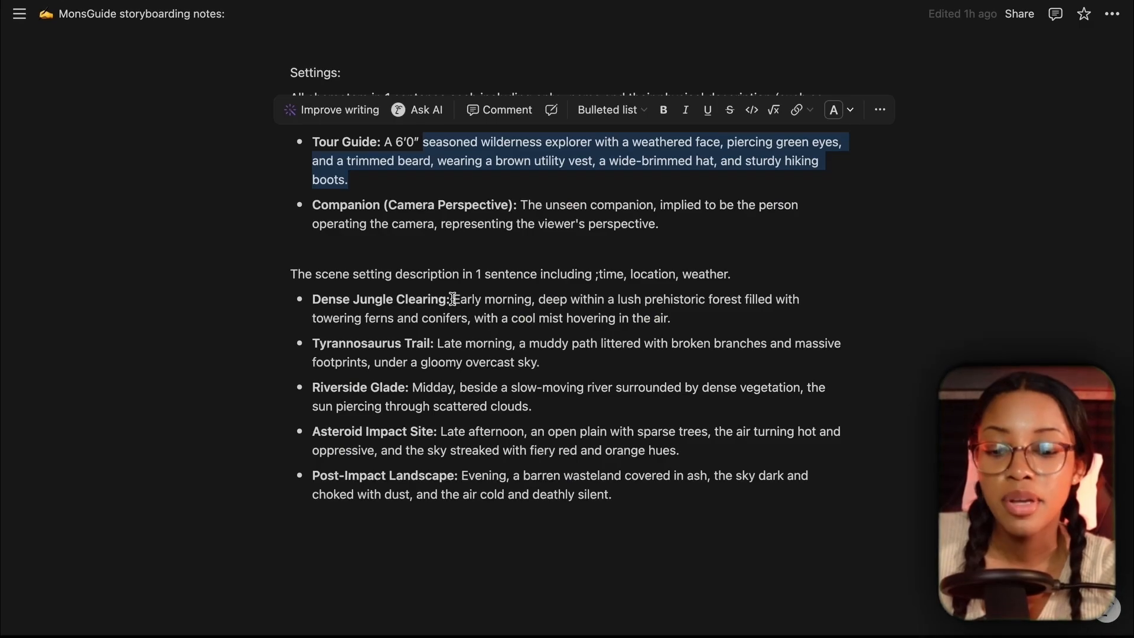
Append the Dense Jungle Clearing description from the notes to the prompt, introduced by "the forest is".
{"action": "left_click_drag", "start_coordinate": [452, 300], "coordinate": [677, 313]}
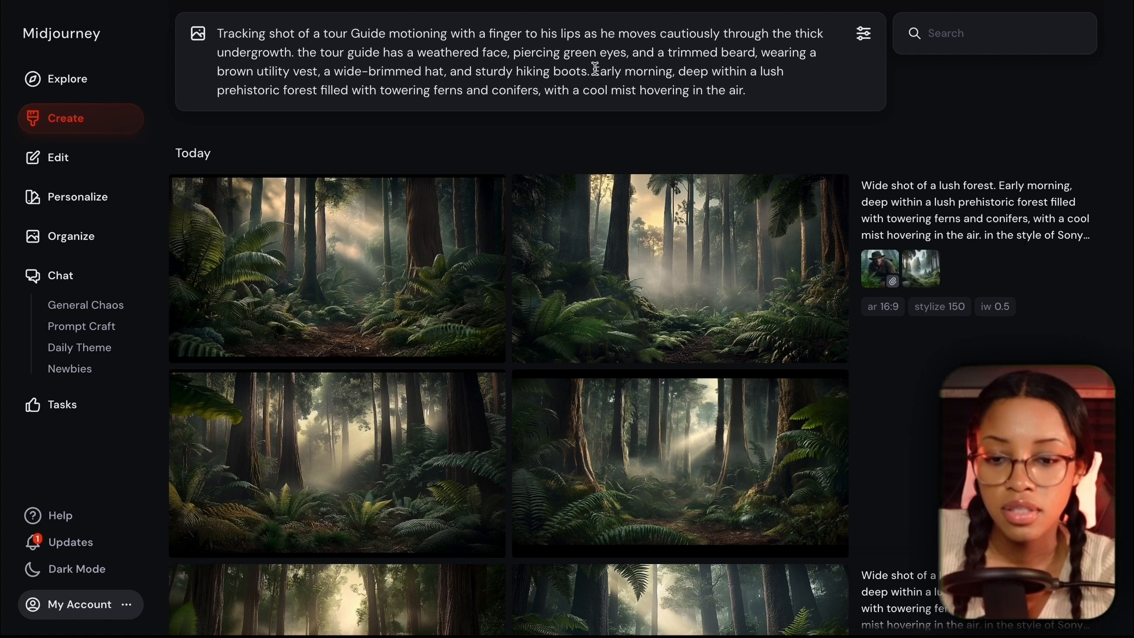
{"action": "type", "text": "the forest"}
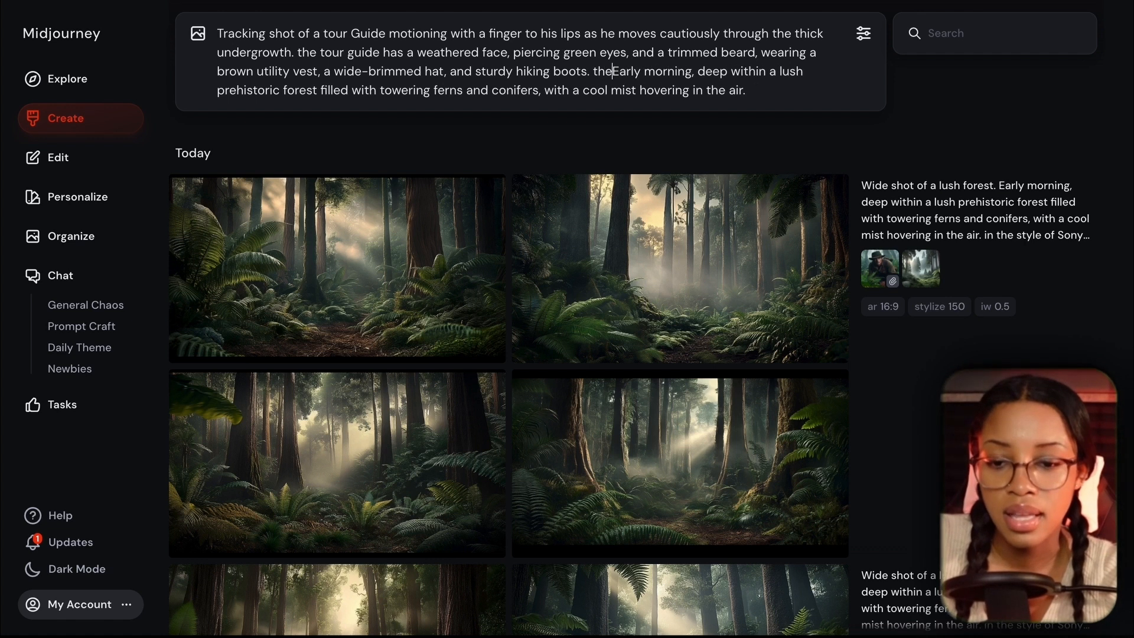
{"action": "type", "text": " is in the"}
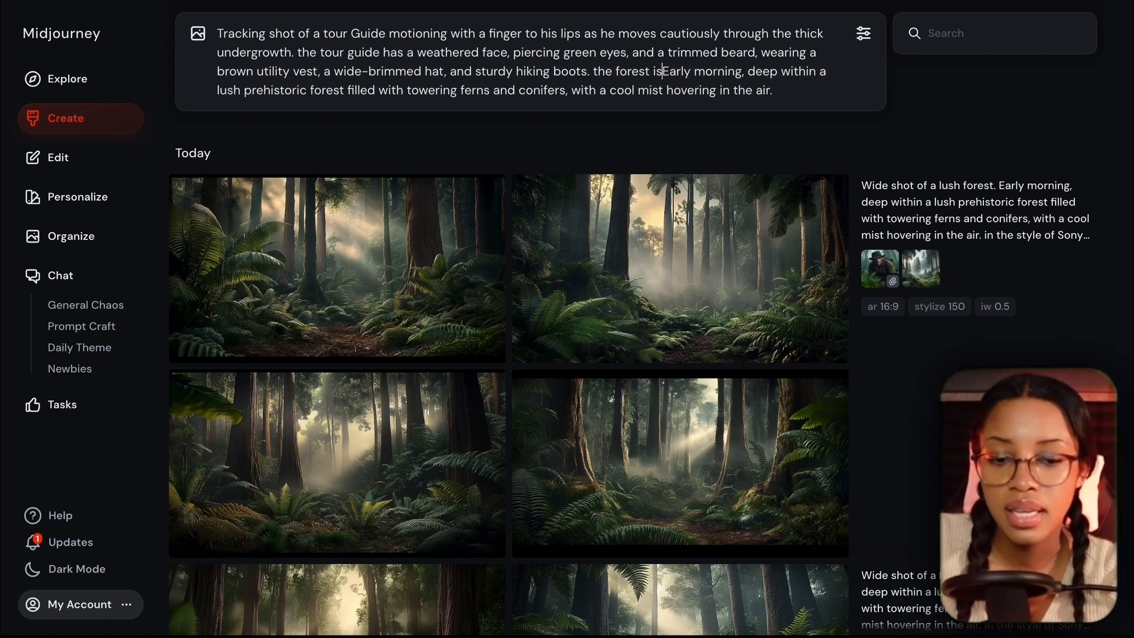
Insert "of the forest" after "undergrowth" in the prompt's first sentence.
{"action": "left_click", "coordinate": [290, 51]}
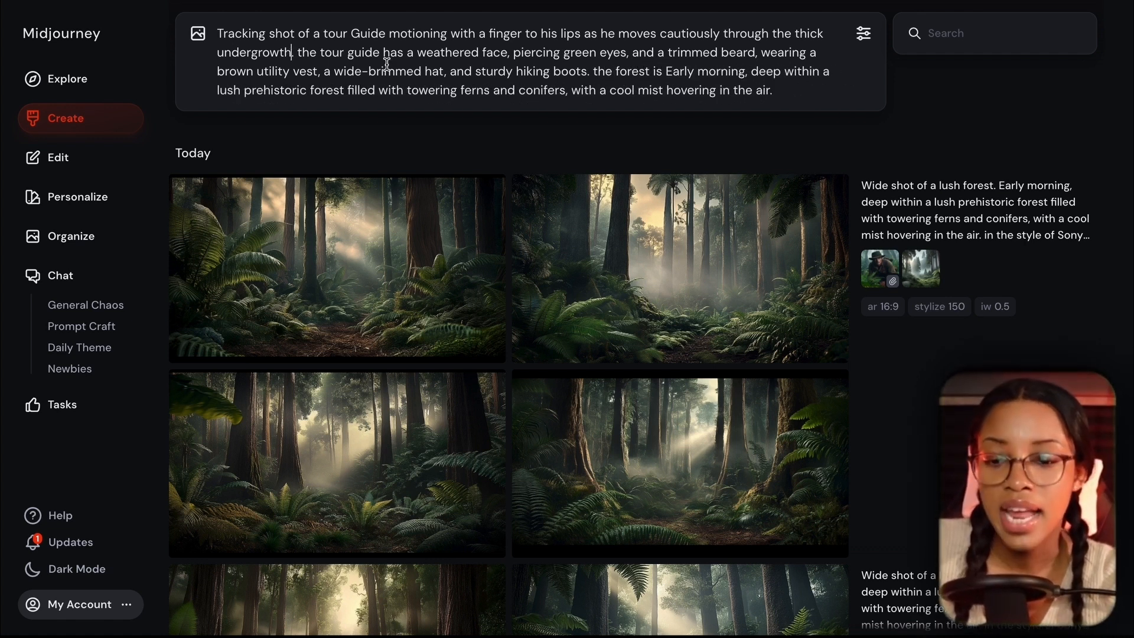
{"action": "type", "text": "of the r"}
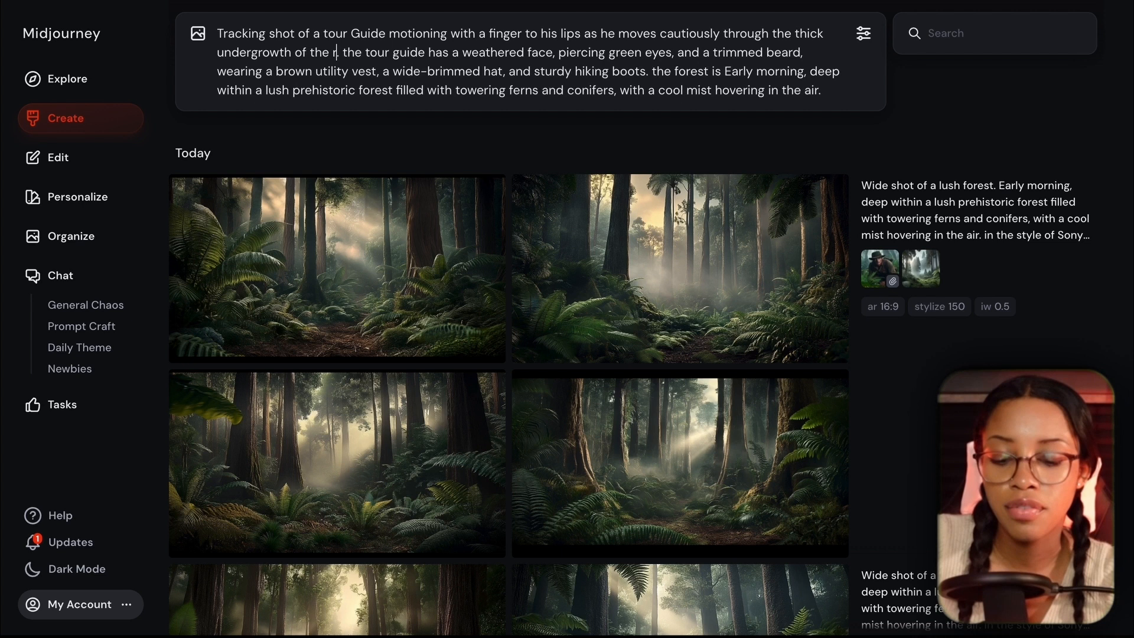
{"action": "key", "text": "BackSpace"}
{"action": "type", "text": "forest"}
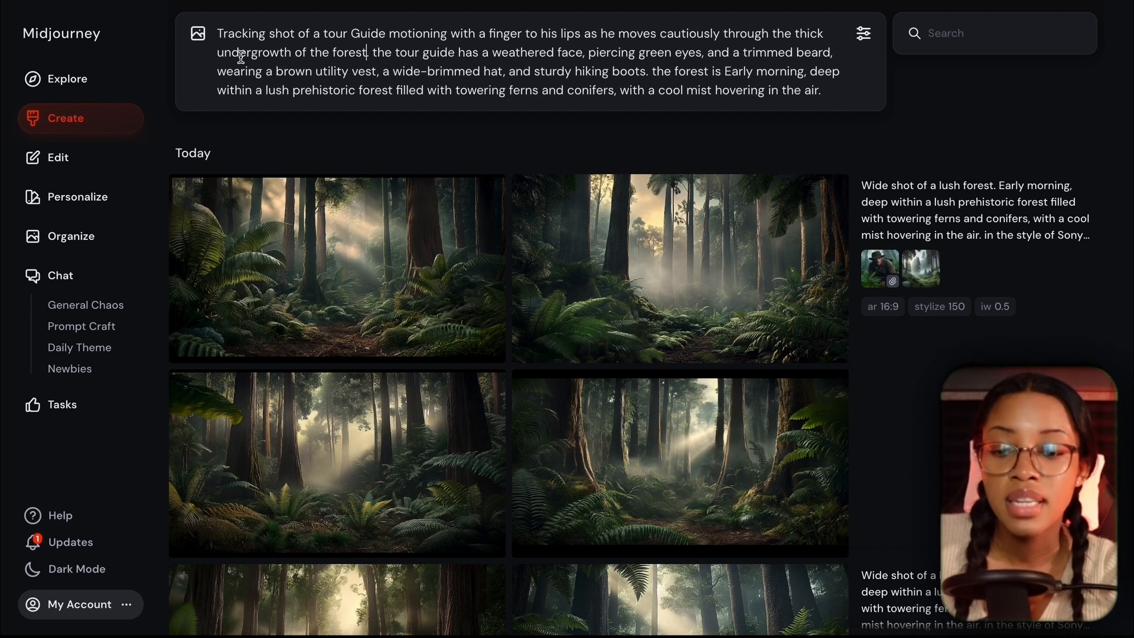
Review the prompt's undergrowth mention, forest setting sentence and tour guide description.
{"action": "left_click_drag", "start_coordinate": [241, 56], "coordinate": [361, 57]}
{"action": "left_click", "coordinate": [652, 71]}
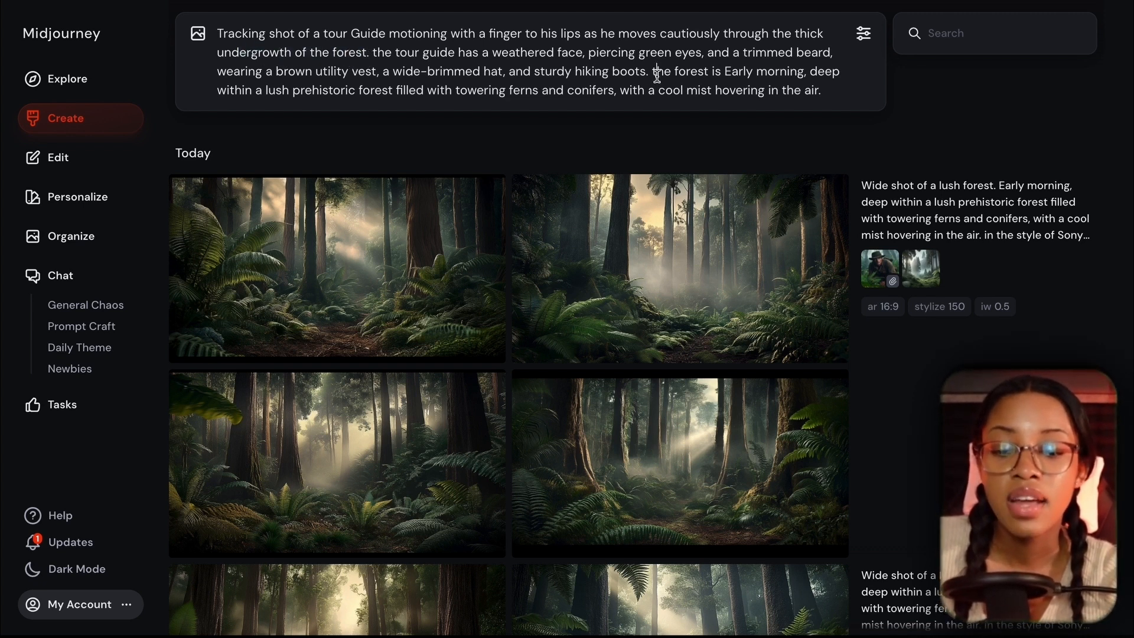
{"action": "left_click_drag", "start_coordinate": [652, 71], "coordinate": [833, 94]}
{"action": "left_click", "coordinate": [498, 71]}
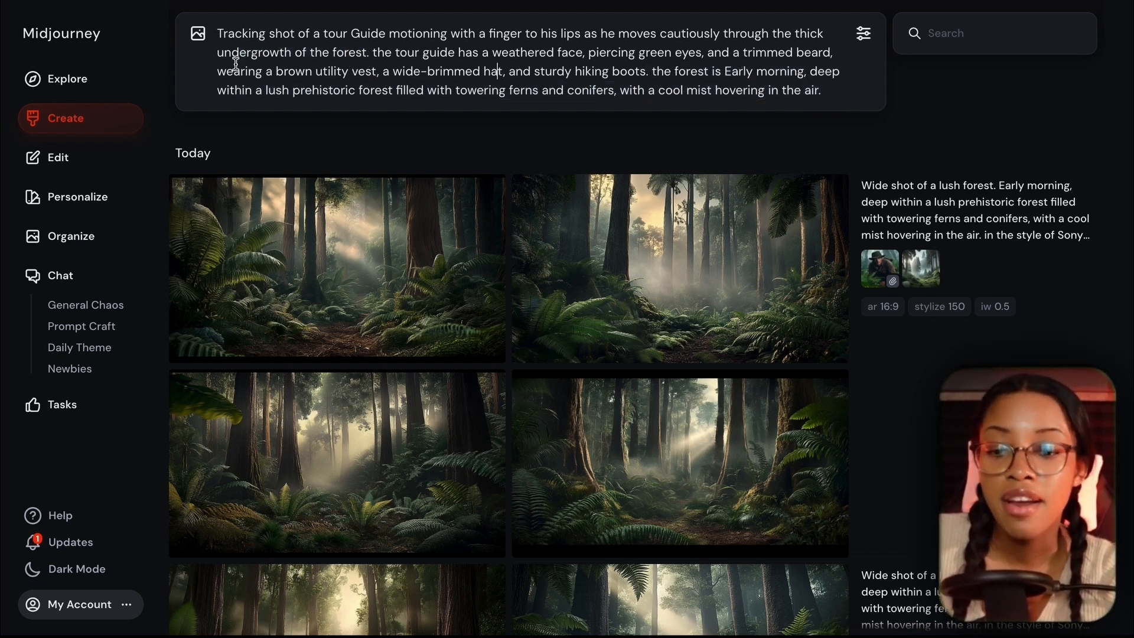
{"action": "left_click_drag", "start_coordinate": [314, 34], "coordinate": [506, 72]}
{"action": "left_click", "coordinate": [479, 71]}
Append the image weight parameter "--iw .5" to the end of the prompt.
{"action": "left_click", "coordinate": [822, 90]}
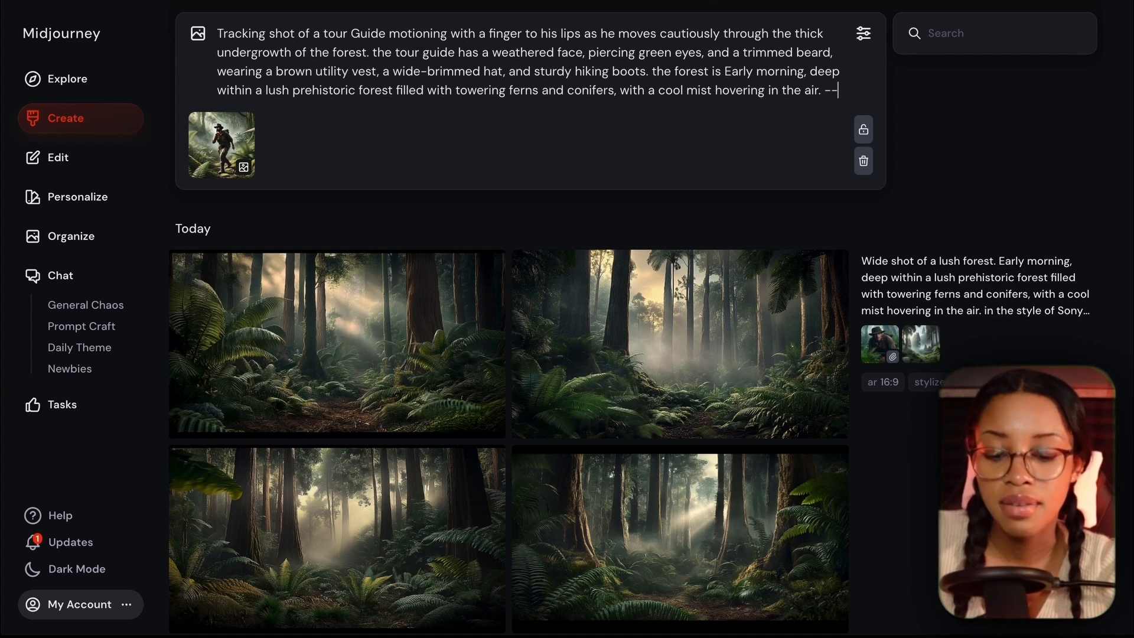
{"action": "type", "text": "iw "}
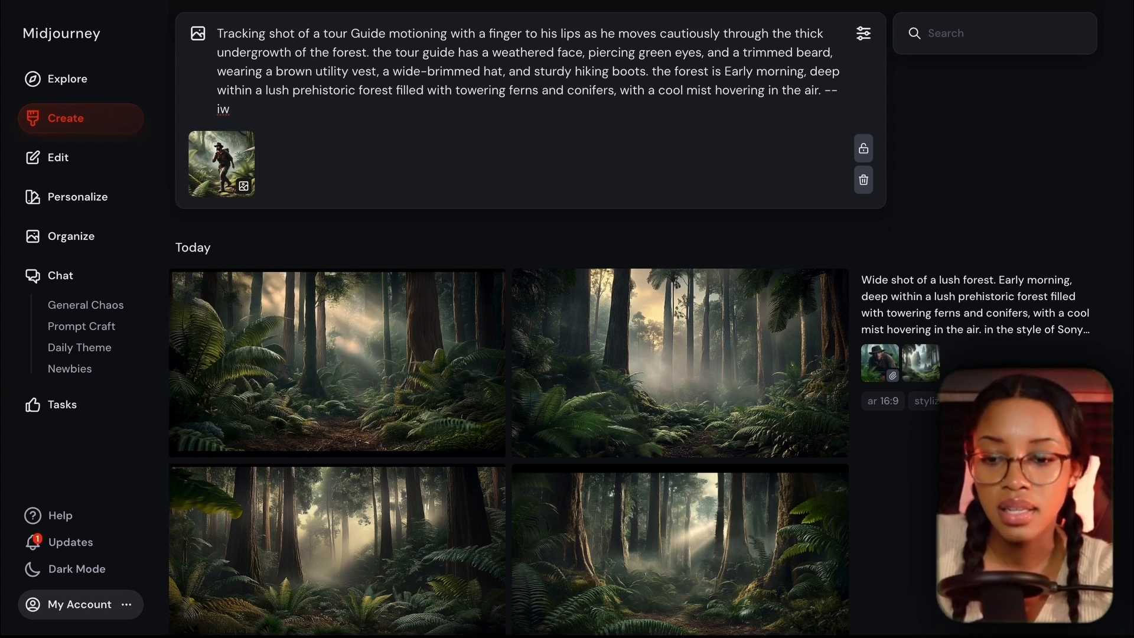
{"action": "type", "text": ".5"}
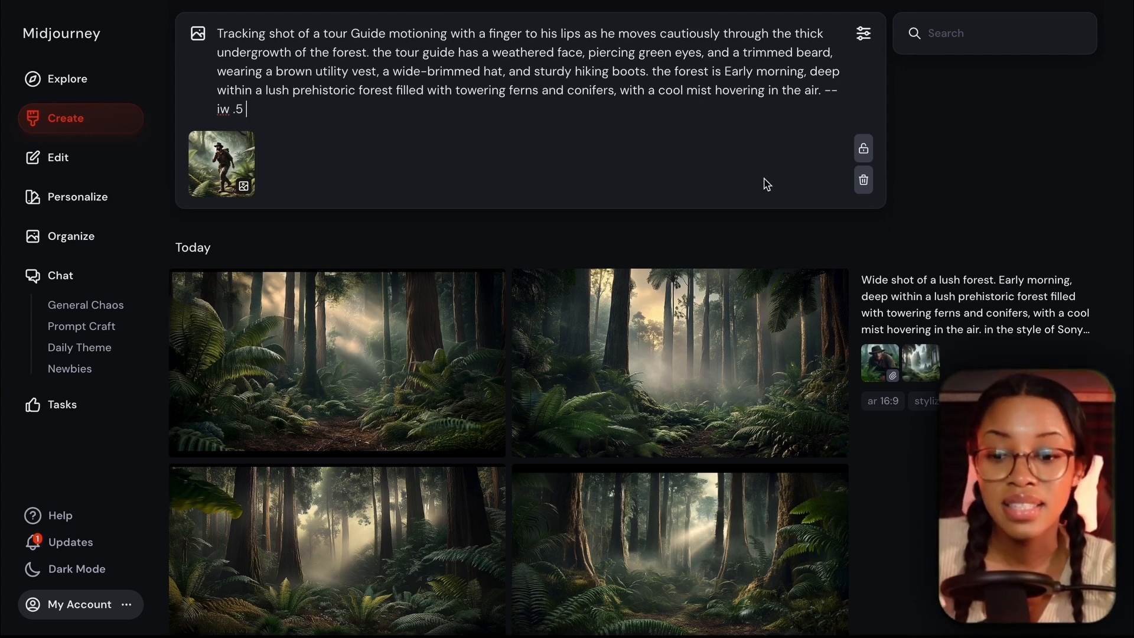
Add the crouching tour guide image to the prompt as both a style reference and a character reference.
{"action": "left_click_drag", "start_coordinate": [880, 363], "coordinate": [295, 174]}
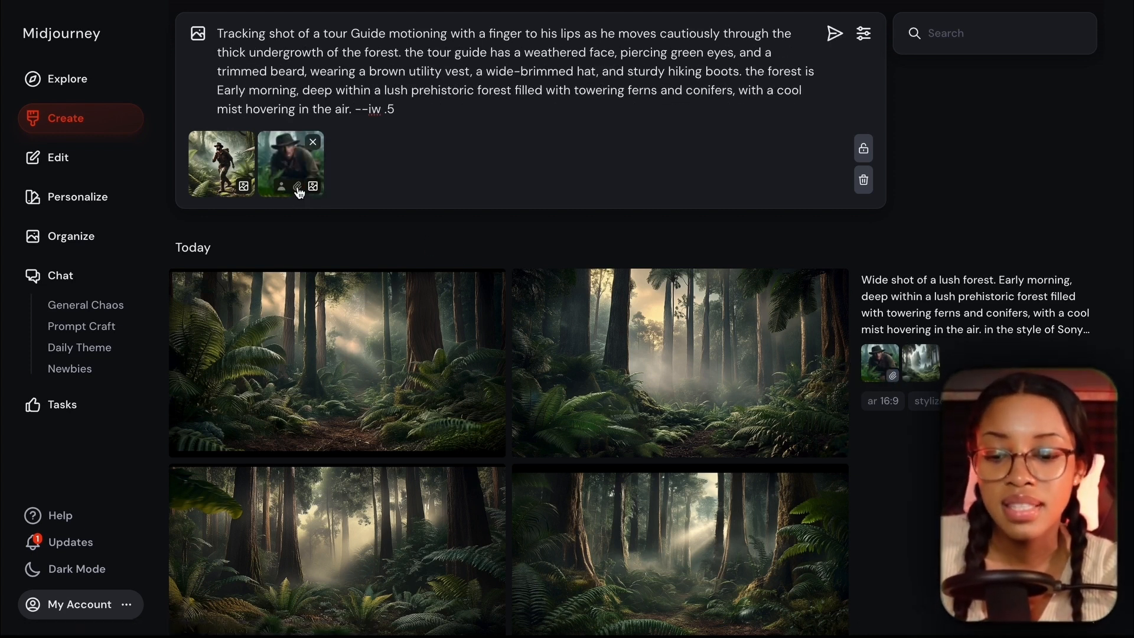
{"action": "left_click", "coordinate": [298, 188]}
{"action": "left_click", "coordinate": [462, 112]}
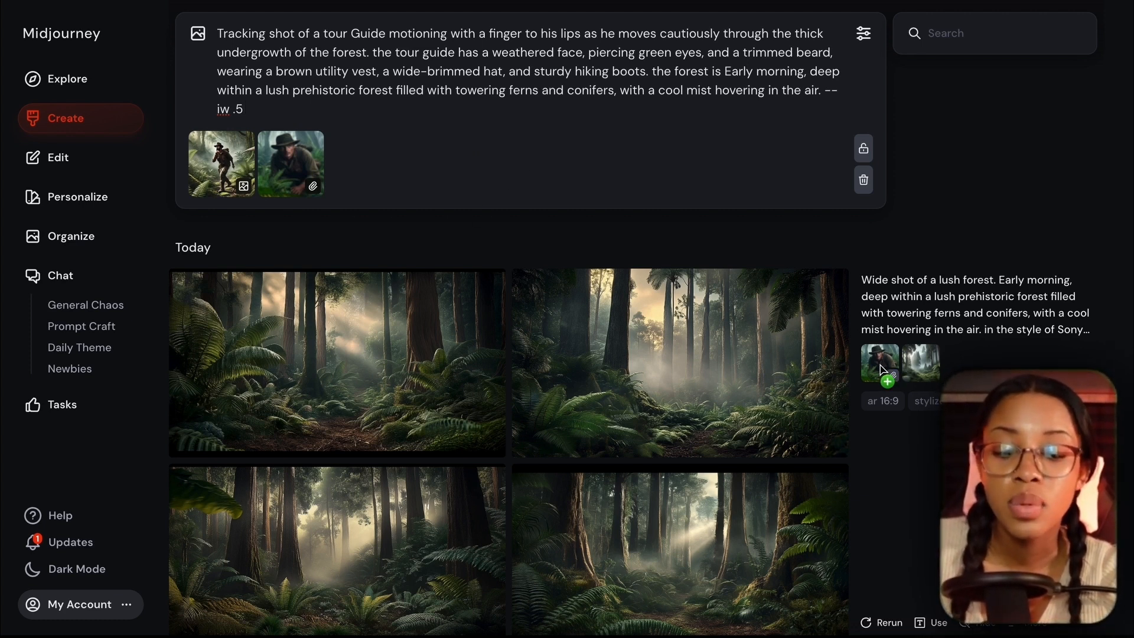
{"action": "left_click_drag", "start_coordinate": [880, 363], "coordinate": [363, 185]}
{"action": "mouse_move", "coordinate": [304, 195]}
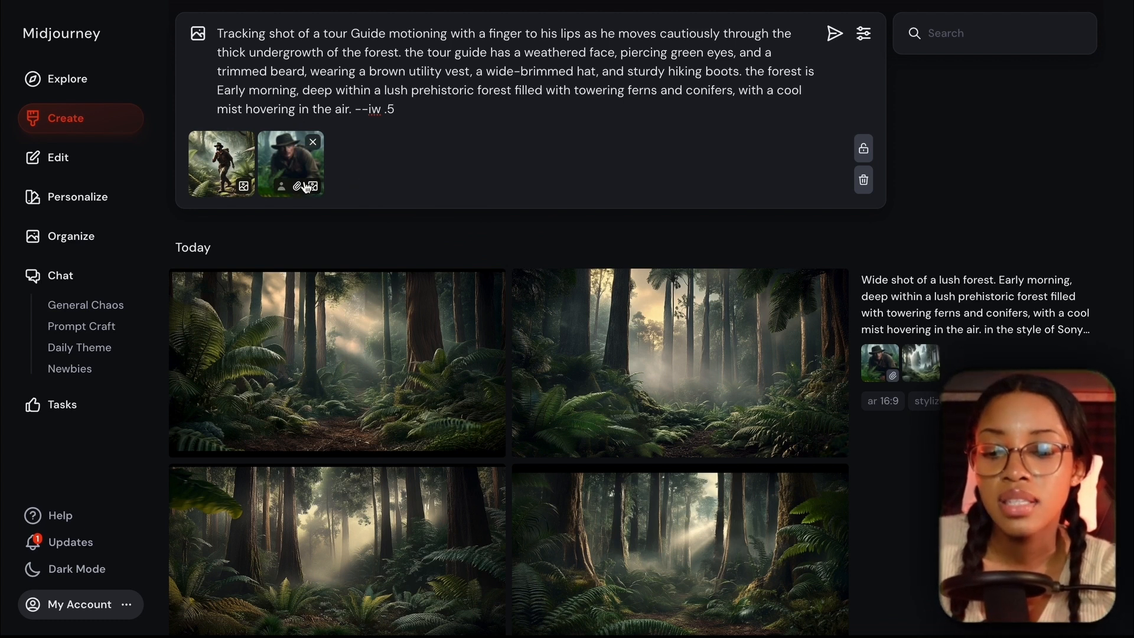
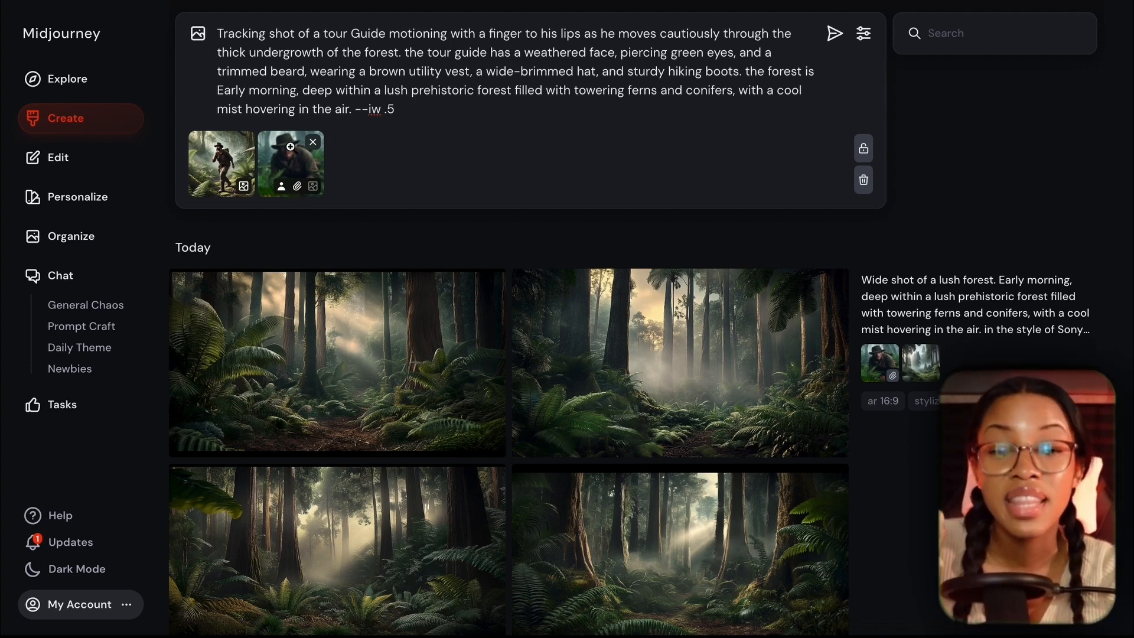
{"action": "scroll", "coordinate": [482, 284], "scroll_direction": "down", "scroll_amount": 3}
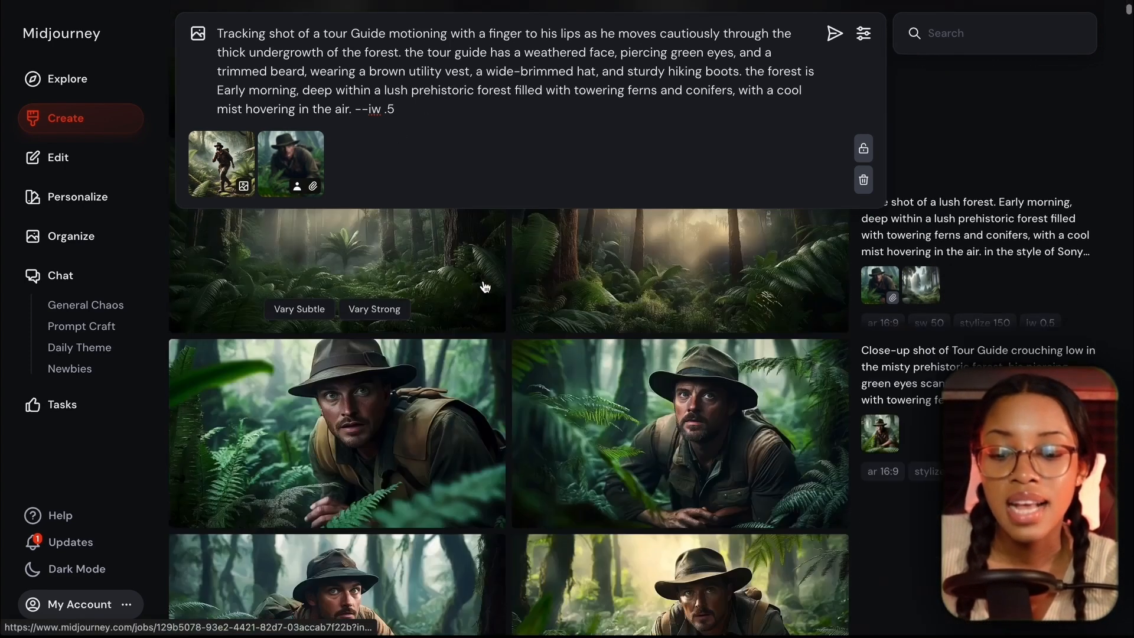
{"action": "scroll", "coordinate": [482, 285], "scroll_direction": "down", "scroll_amount": 3}
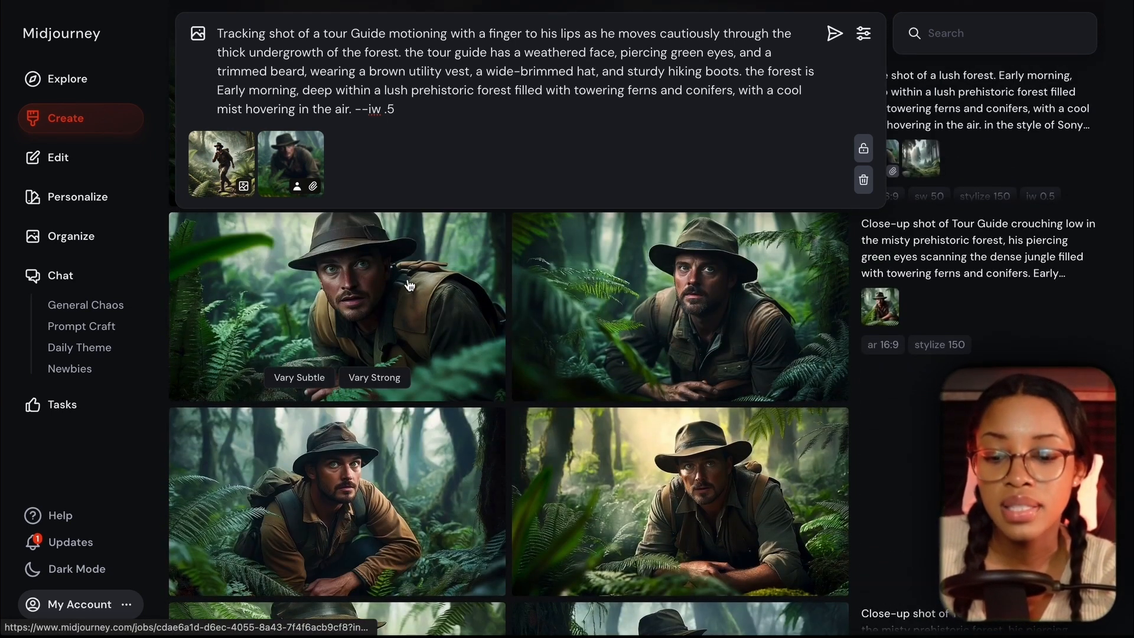
{"action": "left_click_drag", "start_coordinate": [409, 285], "coordinate": [352, 188]}
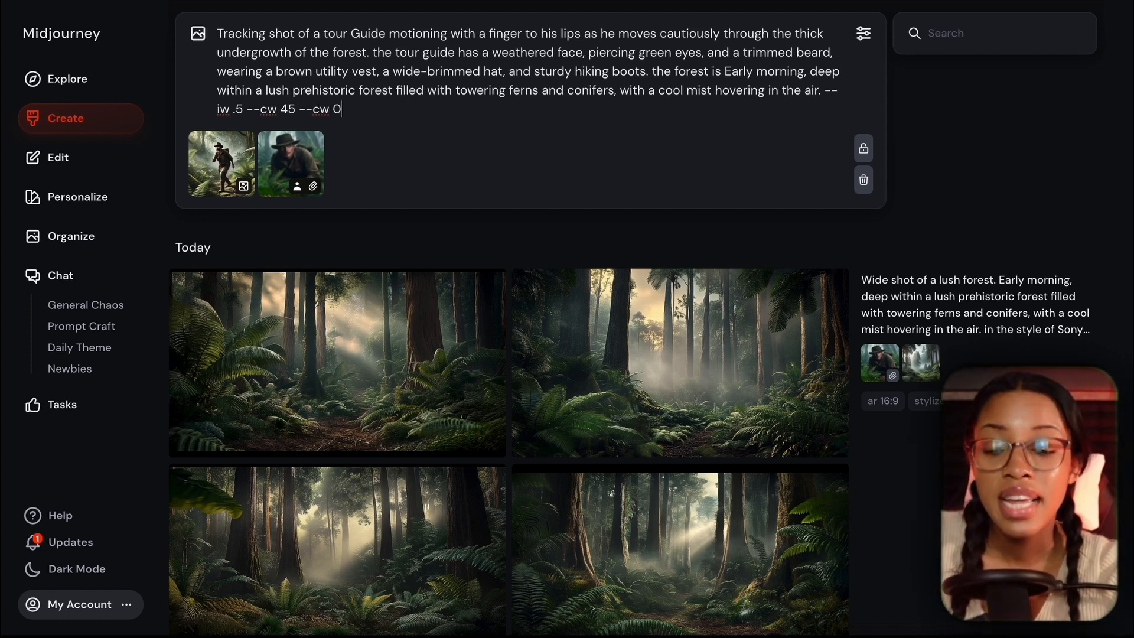
Reduce the duplicate character weight parameters to a single "--cw 100" and submit the prompt.
{"action": "mouse_move", "coordinate": [297, 157]}
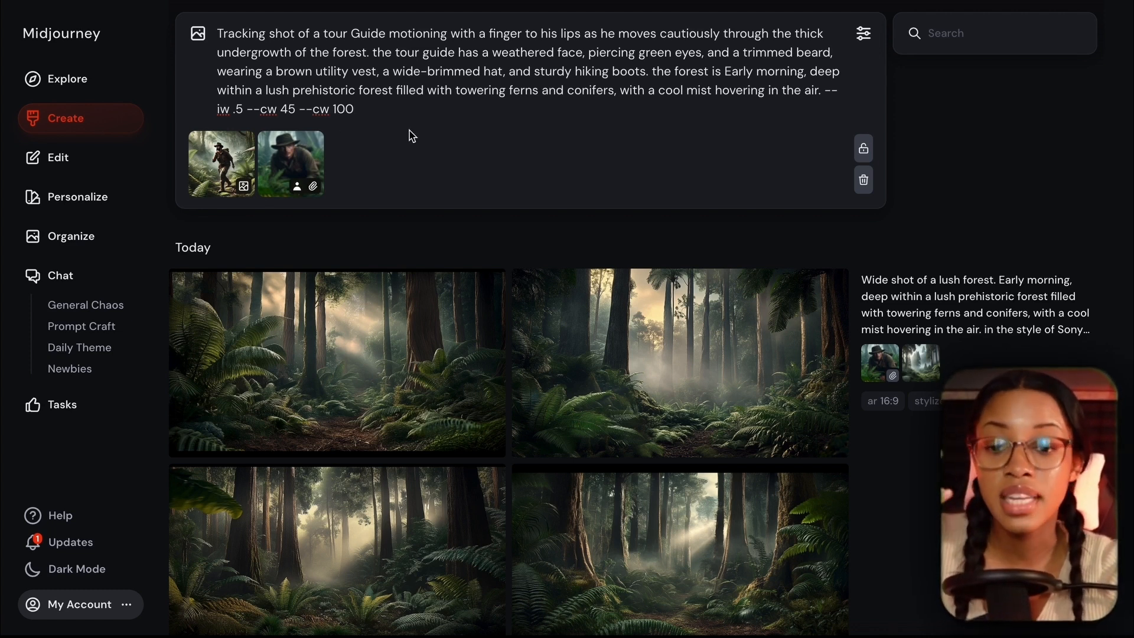
{"action": "key", "text": "BackSpace"}
{"action": "key", "text": "BackSpace"}
{"action": "key", "text": "BackSpace"}
{"action": "key", "text": "BackSpace"}
{"action": "key", "text": "BackSpace"}
{"action": "key", "text": "BackSpace"}
{"action": "key", "text": "BackSpace"}
{"action": "key", "text": "BackSpace"}
{"action": "key", "text": "BackSpace"}
{"action": "key", "text": "BackSpace"}
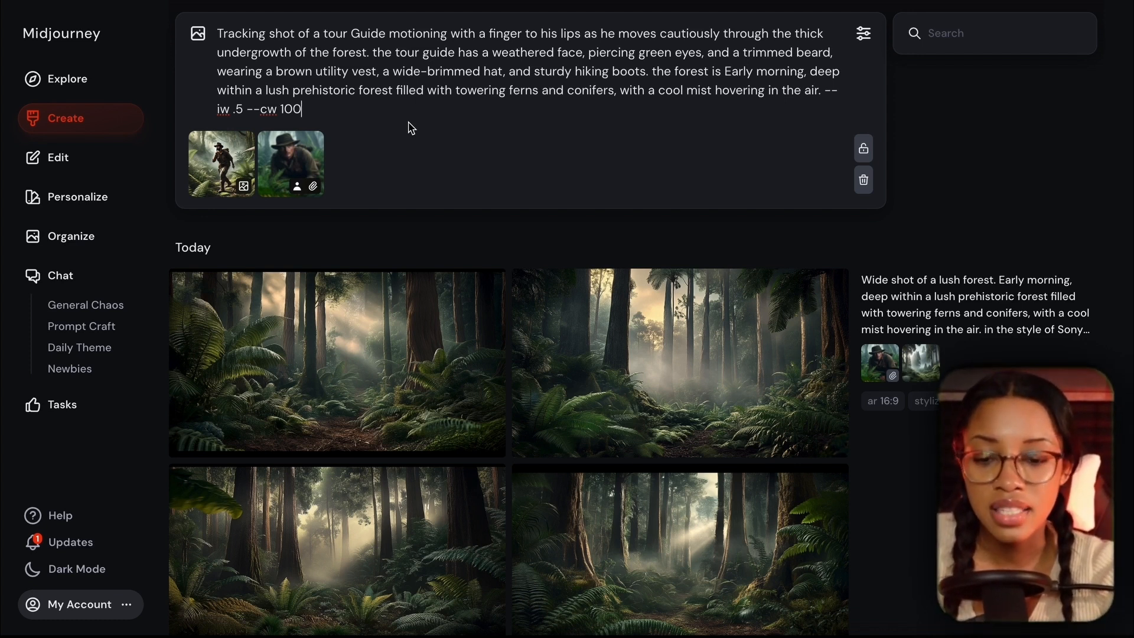
{"action": "key", "text": "Return"}
Reuse the submitted tracking shot prompt's text, reference images and parameters "--cw 100 --iw 0.5" in a new prompt.
{"action": "left_click", "coordinate": [880, 284]}
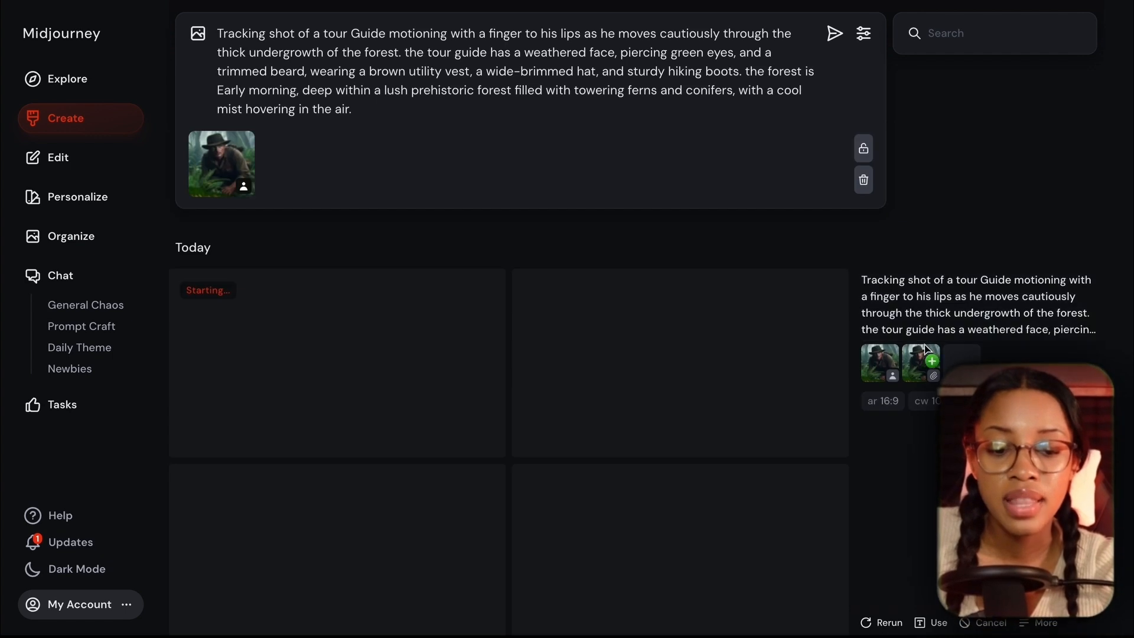
{"action": "left_click", "coordinate": [931, 361]}
{"action": "left_click", "coordinate": [411, 113]}
{"action": "type", "text": "--cw 100 --iw 0.5"}
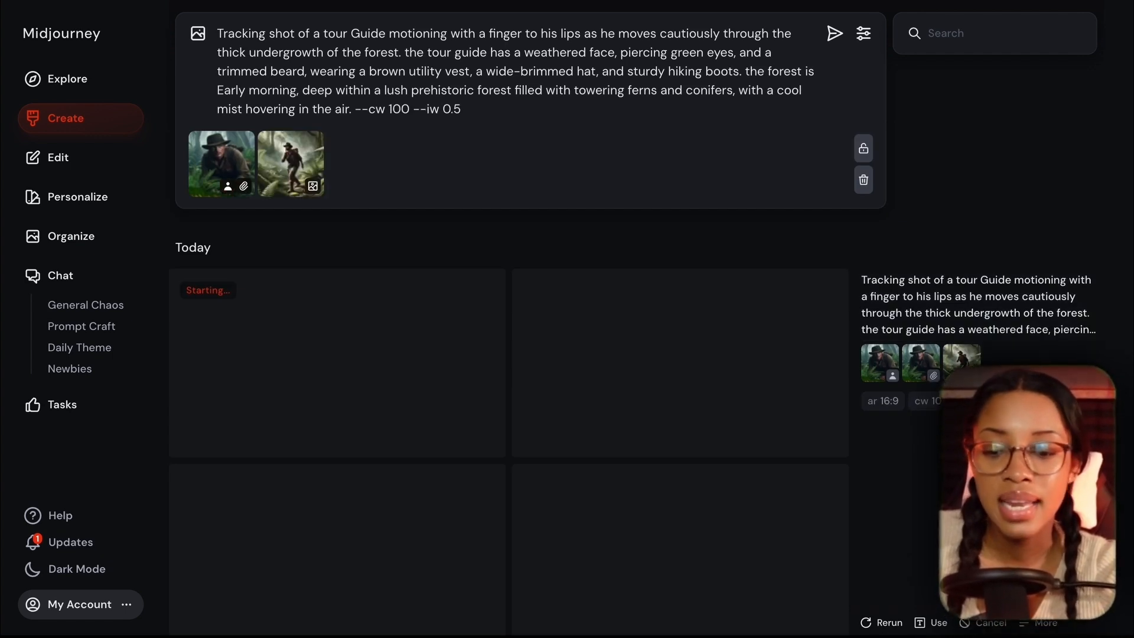
Set the prompt's character weight to 0 and submit it.
{"action": "left_click", "coordinate": [259, 108]}
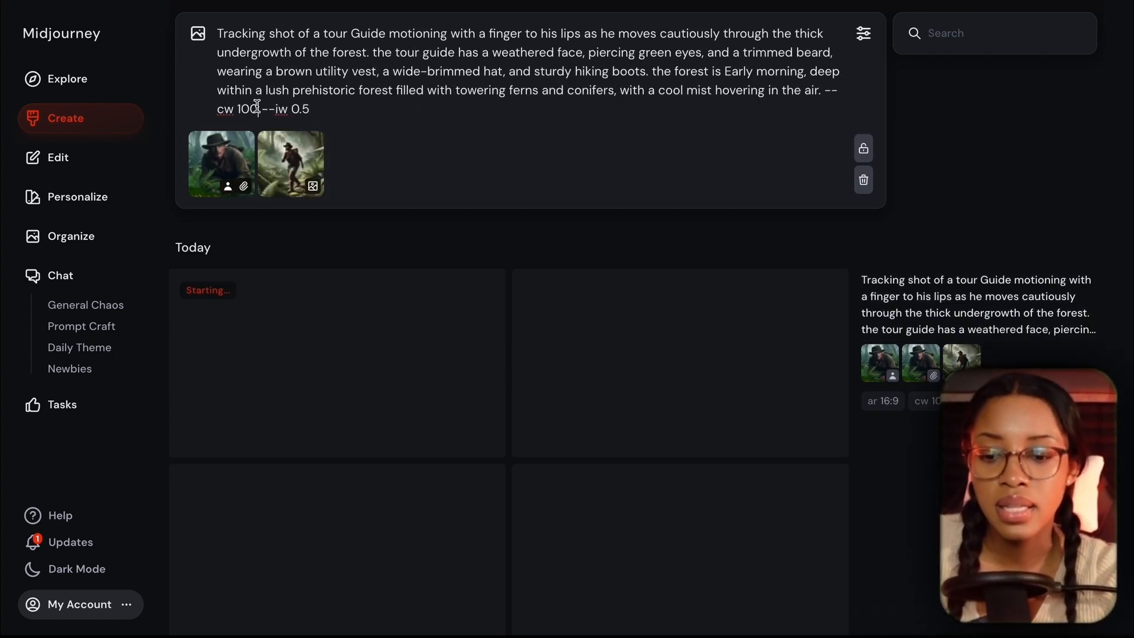
{"action": "key", "text": "BackSpace"}
{"action": "key", "text": "BackSpace"}
{"action": "key", "text": "BackSpace"}
{"action": "type", "text": "0"}
{"action": "key", "text": "Return"}
Reuse the newest tracking shot prompt with its reference images and parameters "--cw 0 --iw 0.5".
{"action": "left_click", "coordinate": [942, 153]}
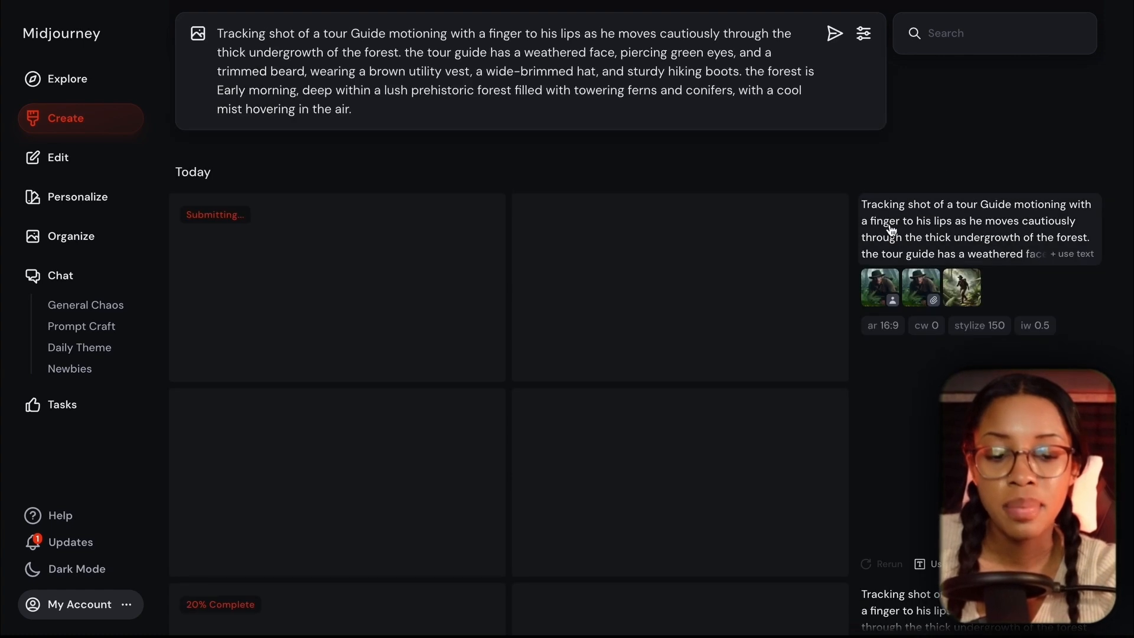
{"action": "left_click", "coordinate": [883, 283]}
{"action": "left_click", "coordinate": [922, 358]}
{"action": "left_click", "coordinate": [958, 360]}
{"action": "left_click", "coordinate": [935, 407]}
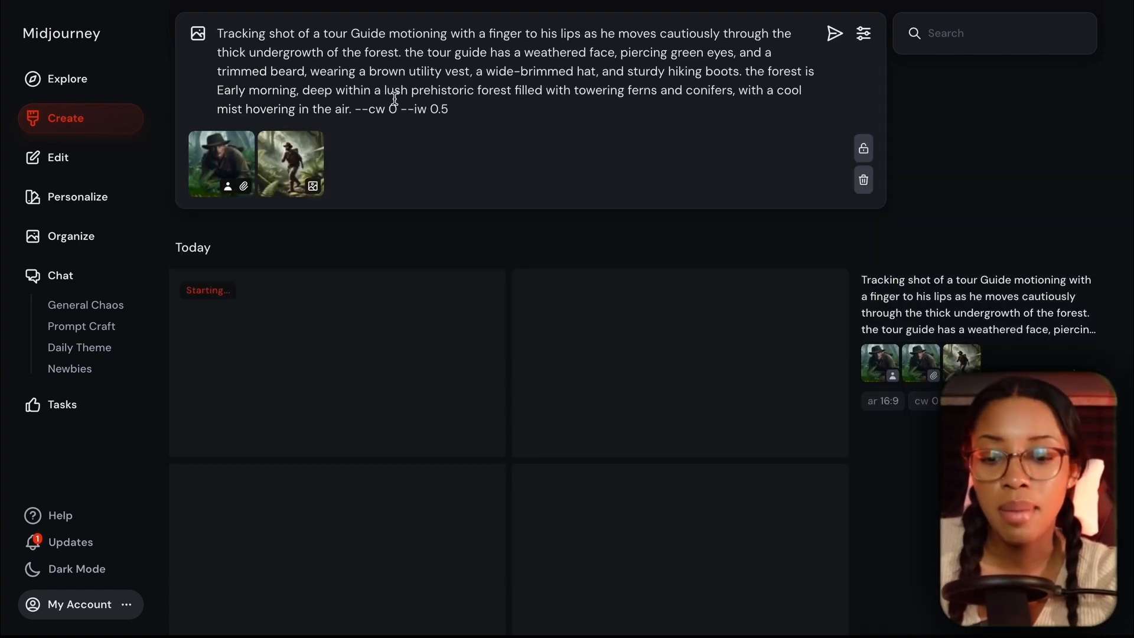
Remove the "--cw 0" parameter from the prompt and generate the images.
{"action": "left_click", "coordinate": [248, 109]}
{"action": "key", "text": "BackSpace"}
{"action": "key", "text": "BackSpace"}
{"action": "key", "text": "BackSpace"}
{"action": "key", "text": "BackSpace"}
{"action": "key", "text": "BackSpace"}
{"action": "key", "text": "BackSpace"}
{"action": "key", "text": "BackSpace"}
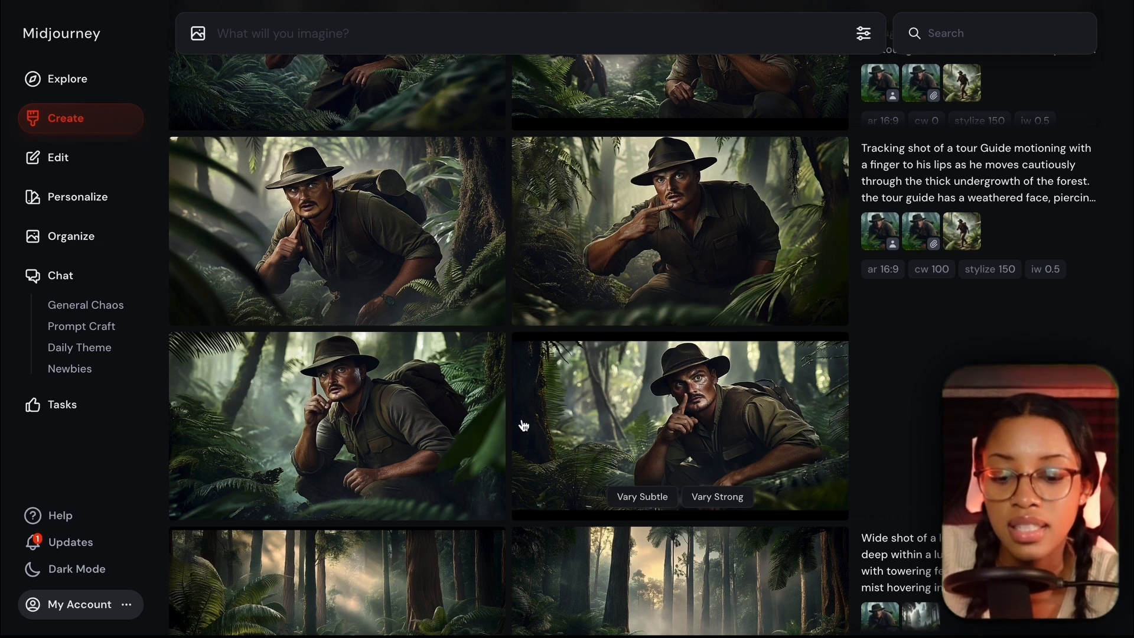
Compare the tour guide images generated with character weight 100, character weight 0 and no character weight parameter.
{"action": "left_click", "coordinate": [666, 259]}
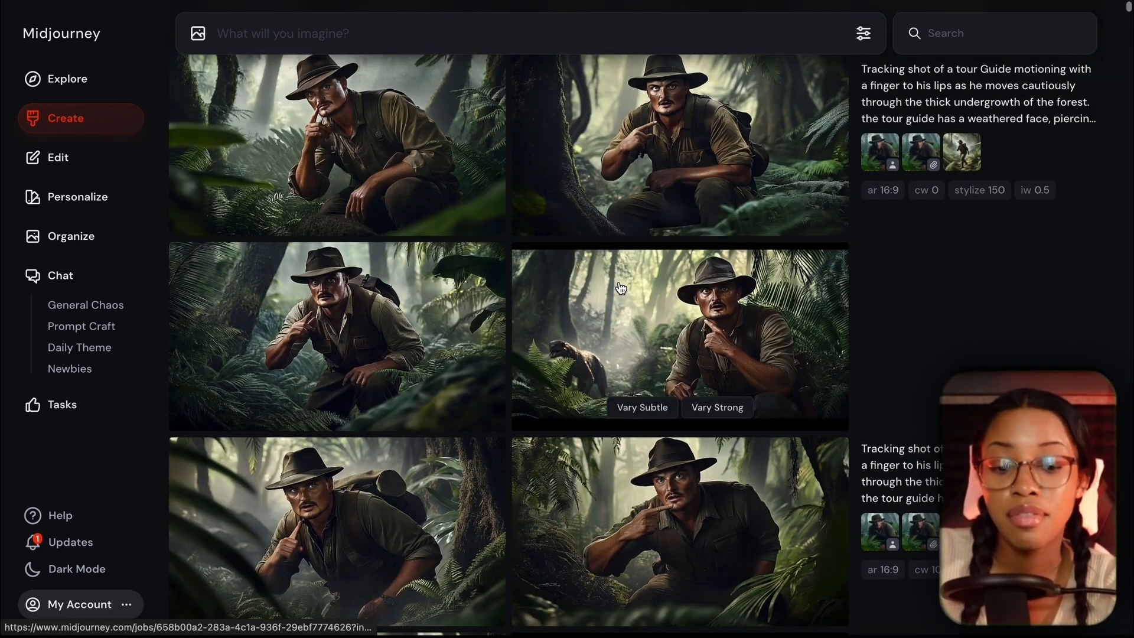
{"action": "scroll", "coordinate": [611, 320], "scroll_direction": "up", "scroll_amount": 1}
{"action": "scroll", "coordinate": [611, 320], "scroll_direction": "up", "scroll_amount": 2}
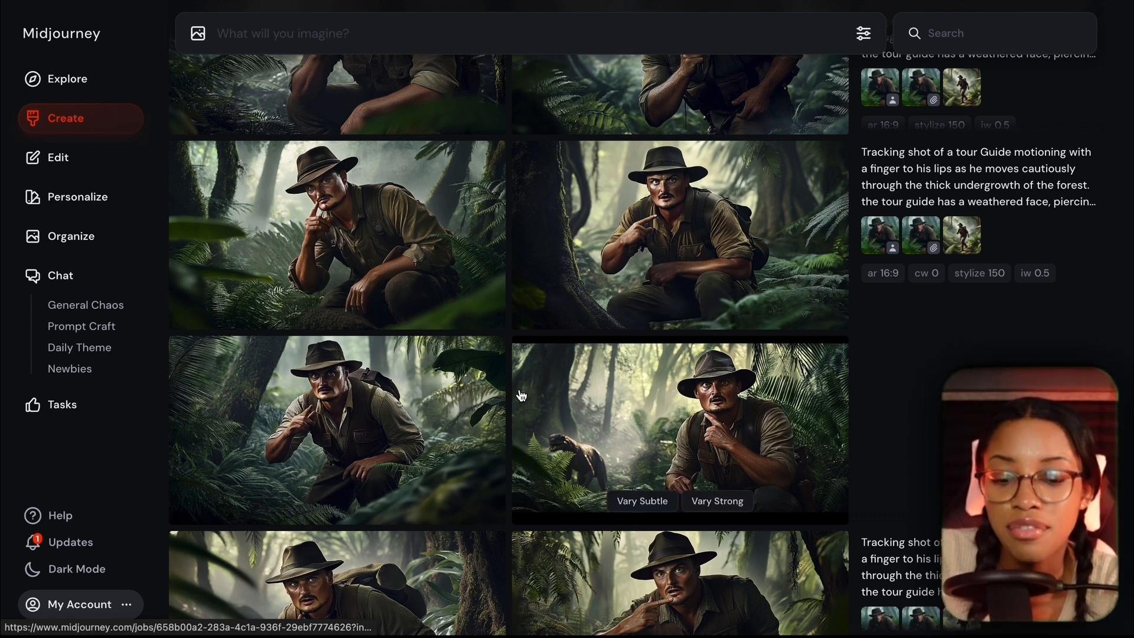
{"action": "scroll", "coordinate": [653, 305], "scroll_direction": "up", "scroll_amount": 3}
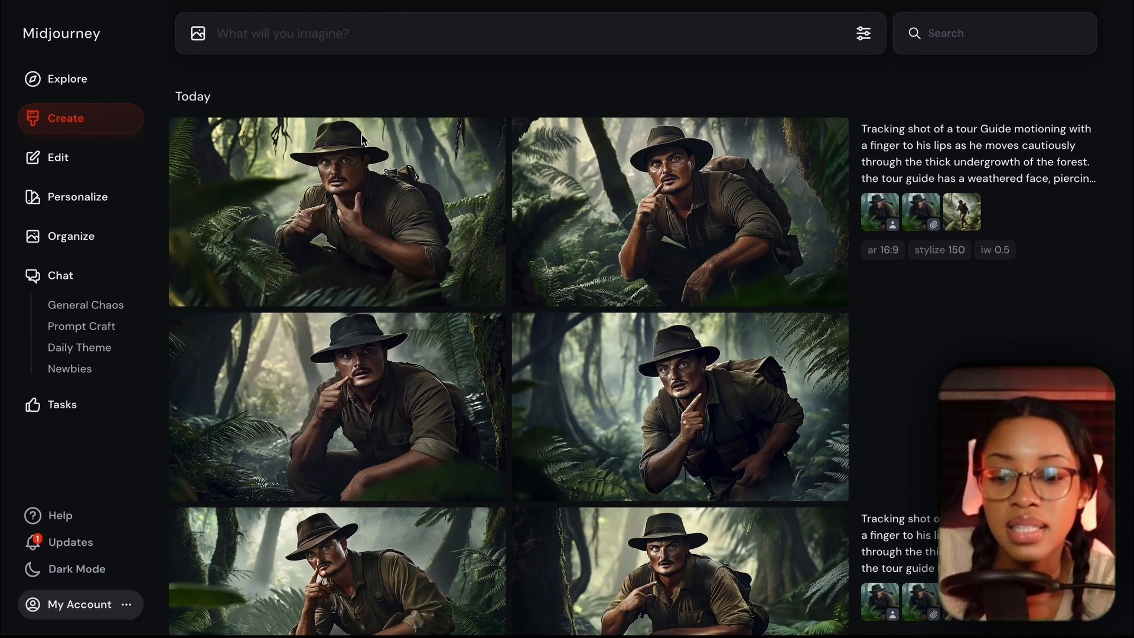
{"action": "left_click", "coordinate": [296, 2]}
{"action": "left_click", "coordinate": [248, 1]}
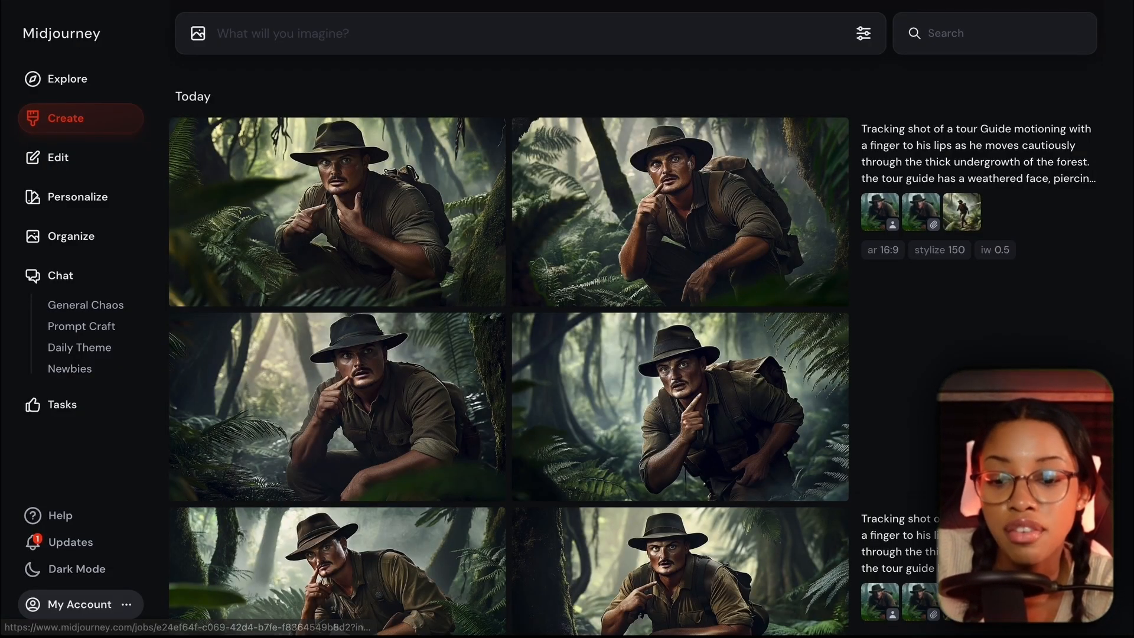
{"action": "scroll", "coordinate": [679, 331], "scroll_direction": "down", "scroll_amount": 5}
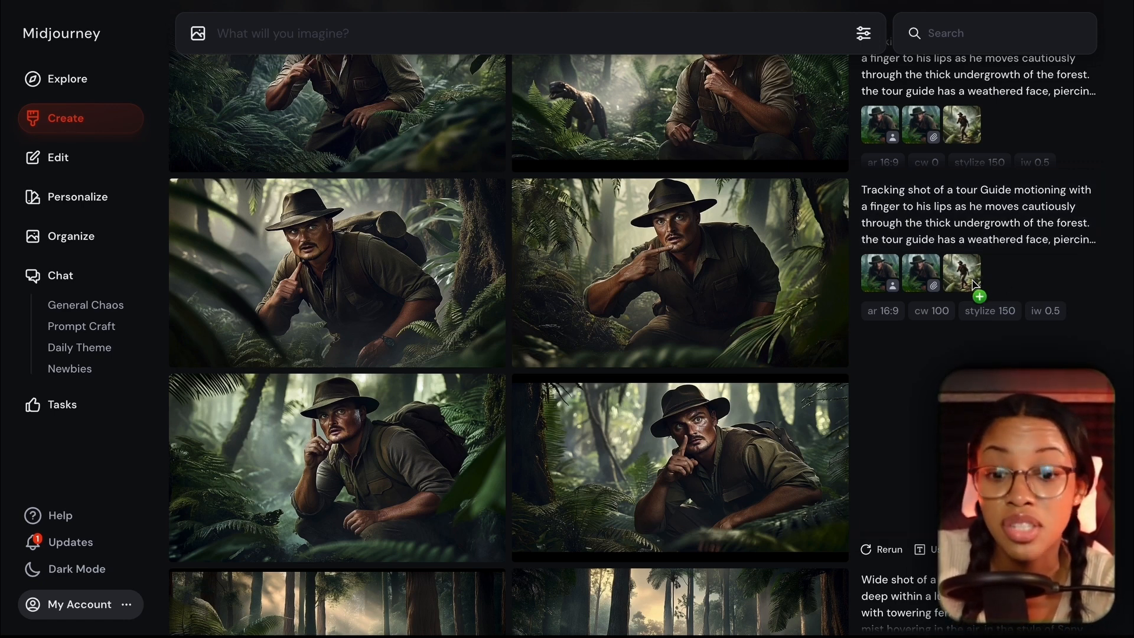
{"action": "scroll", "coordinate": [723, 236], "scroll_direction": "up", "scroll_amount": 8}
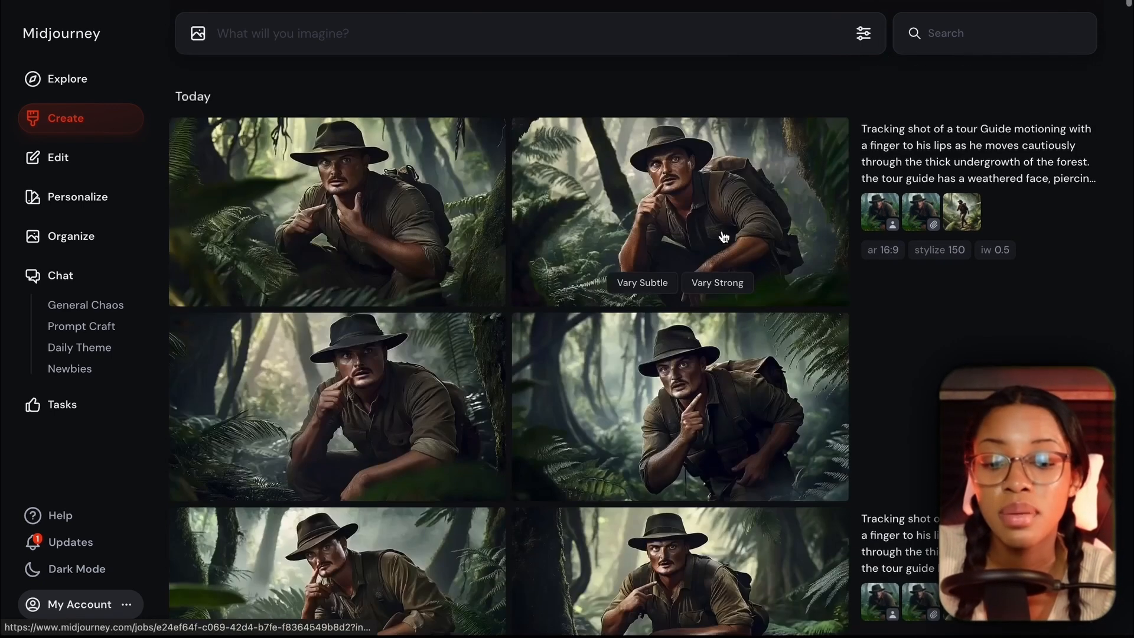
{"action": "scroll", "coordinate": [727, 449], "scroll_direction": "down", "scroll_amount": 5}
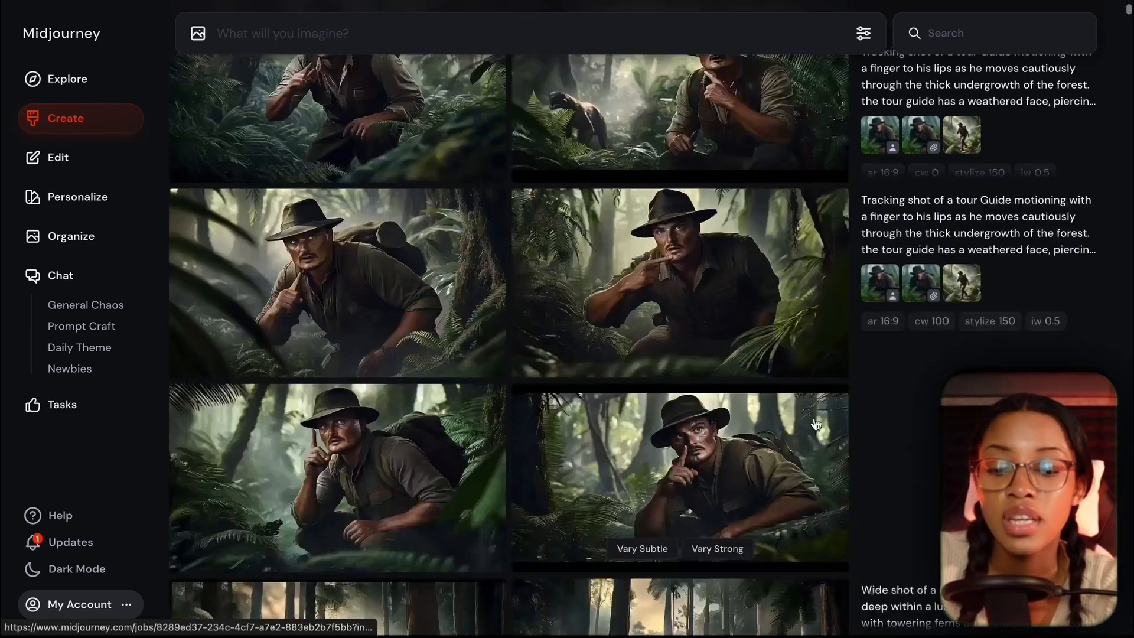
Reuse the tracking shot prompt that has character weight 100, including its reference images and "--cw 100 --iw 0.5".
{"action": "left_click", "coordinate": [950, 245]}
{"action": "left_click", "coordinate": [881, 281]}
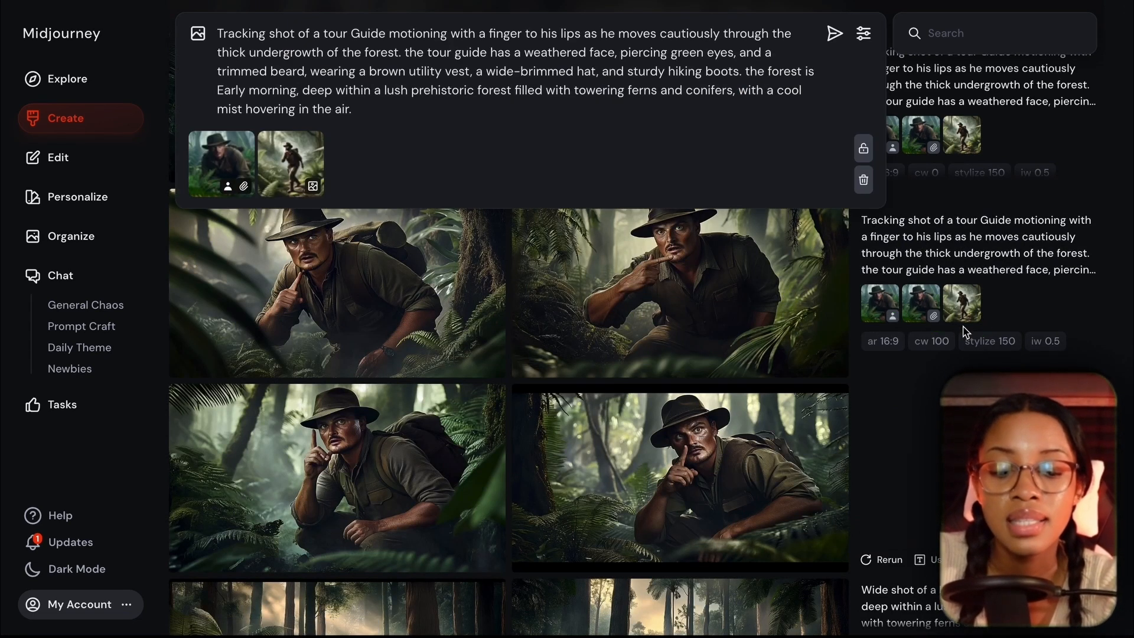
{"action": "left_click", "coordinate": [931, 340]}
{"action": "left_click", "coordinate": [1045, 340]}
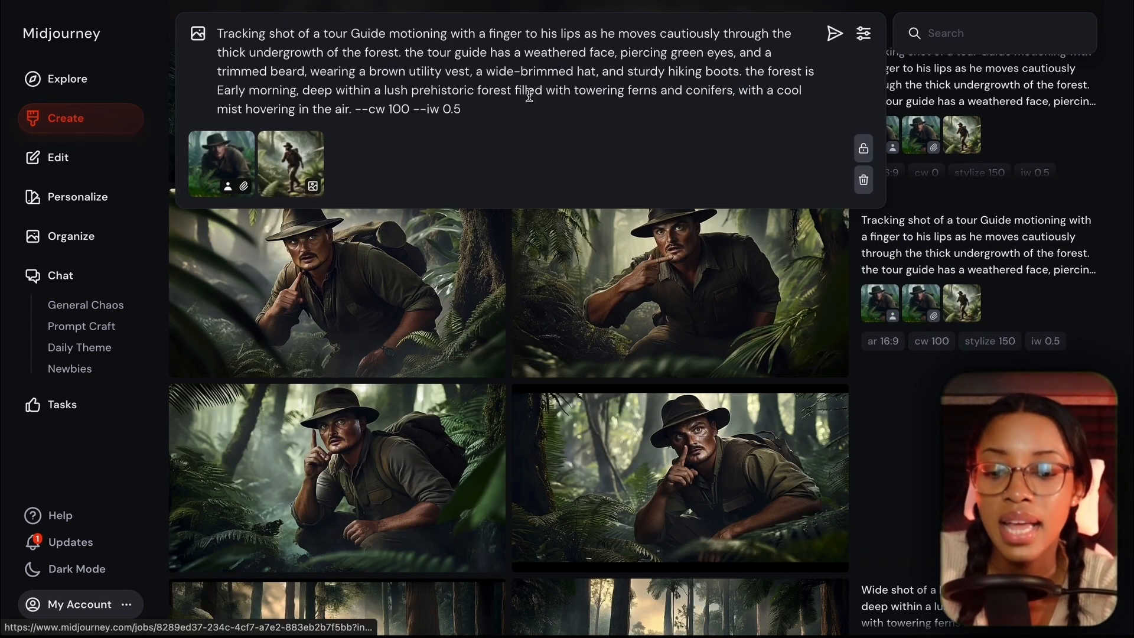
Replace "Tracking shot" at the start of the prompt with "a full body shot".
{"action": "left_click", "coordinate": [492, 111]}
{"action": "left_click_drag", "start_coordinate": [295, 33], "coordinate": [216, 33]}
{"action": "type", "text": "a full body sh"}
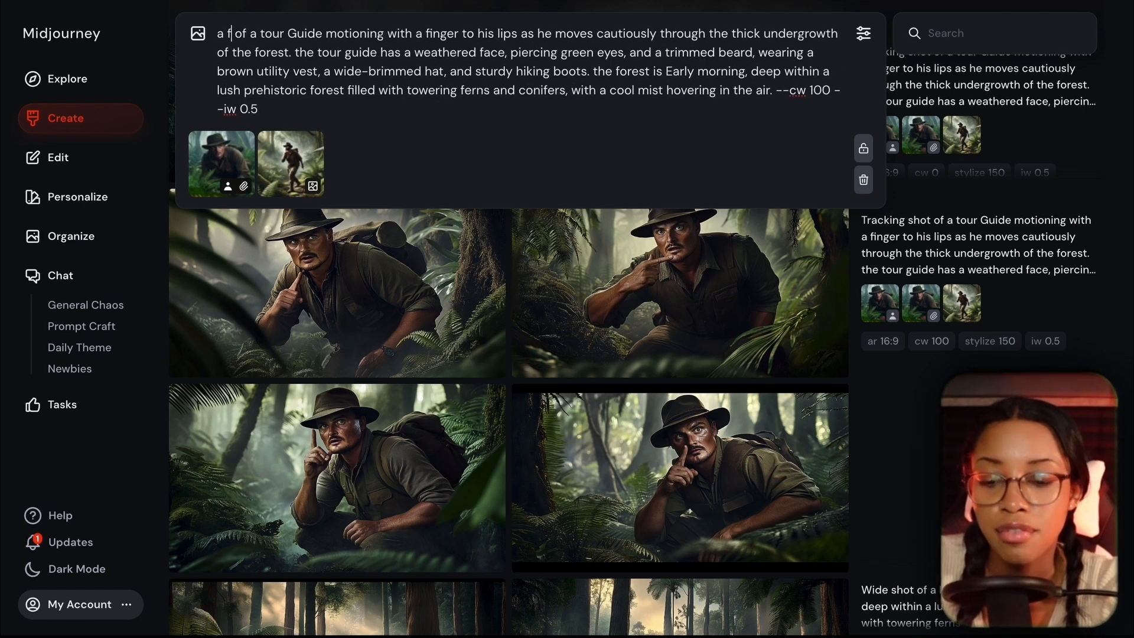
{"action": "type", "text": "ot"}
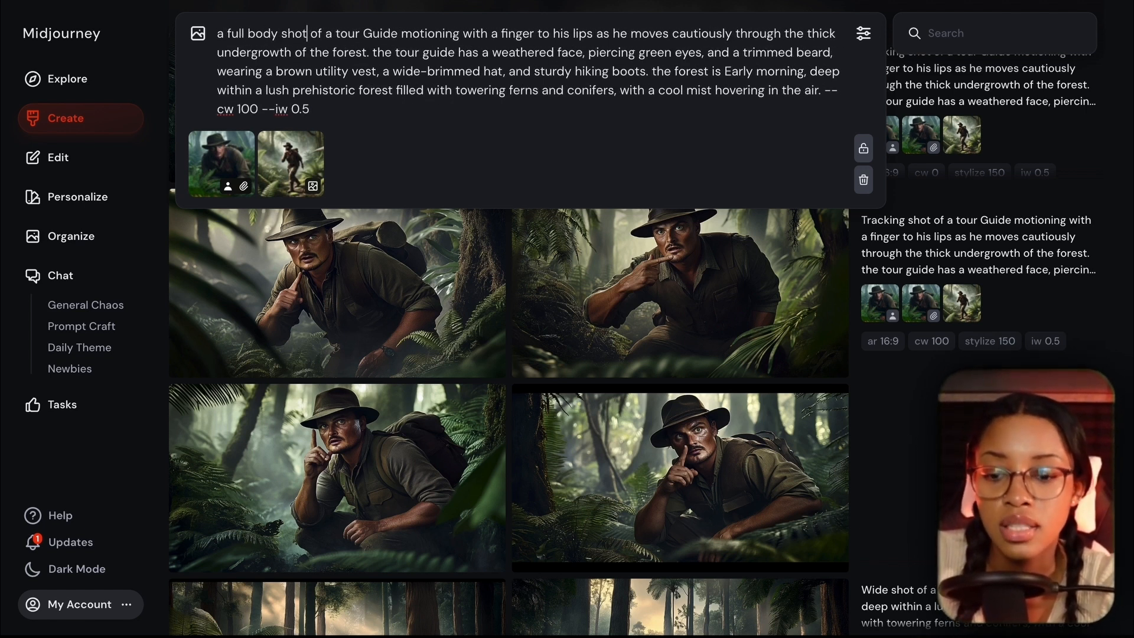
Change "moves" to "walks" and insert "brown" before "hiking boots" in the prompt, and submit it.
{"action": "double_click", "coordinate": [635, 35]}
{"action": "type", "text": "walks"}
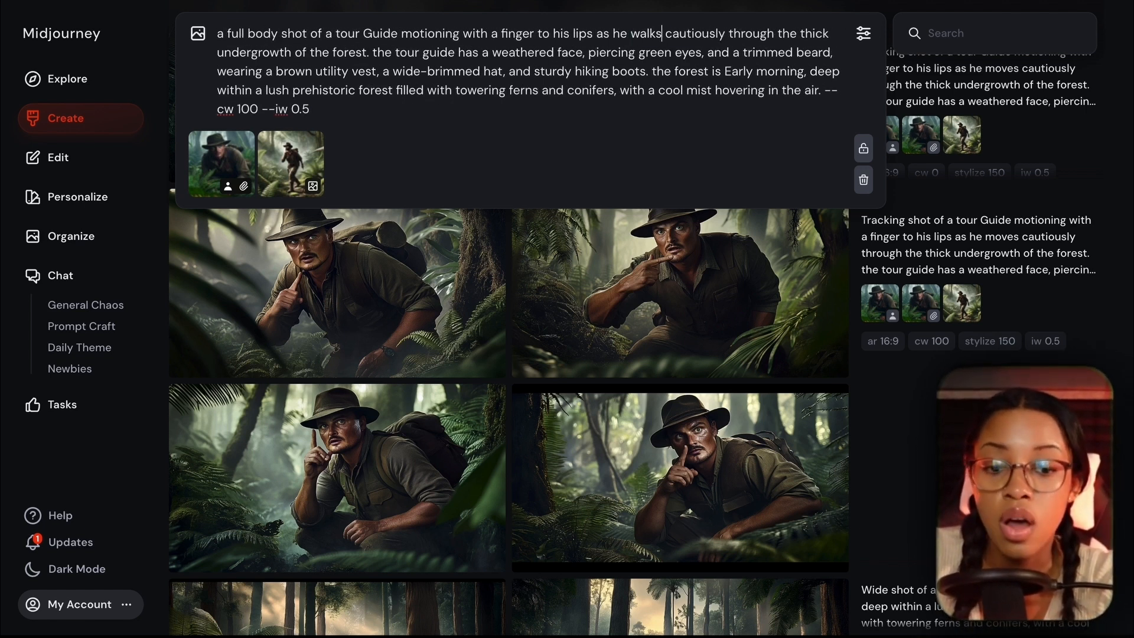
{"action": "type", "text": " brown"}
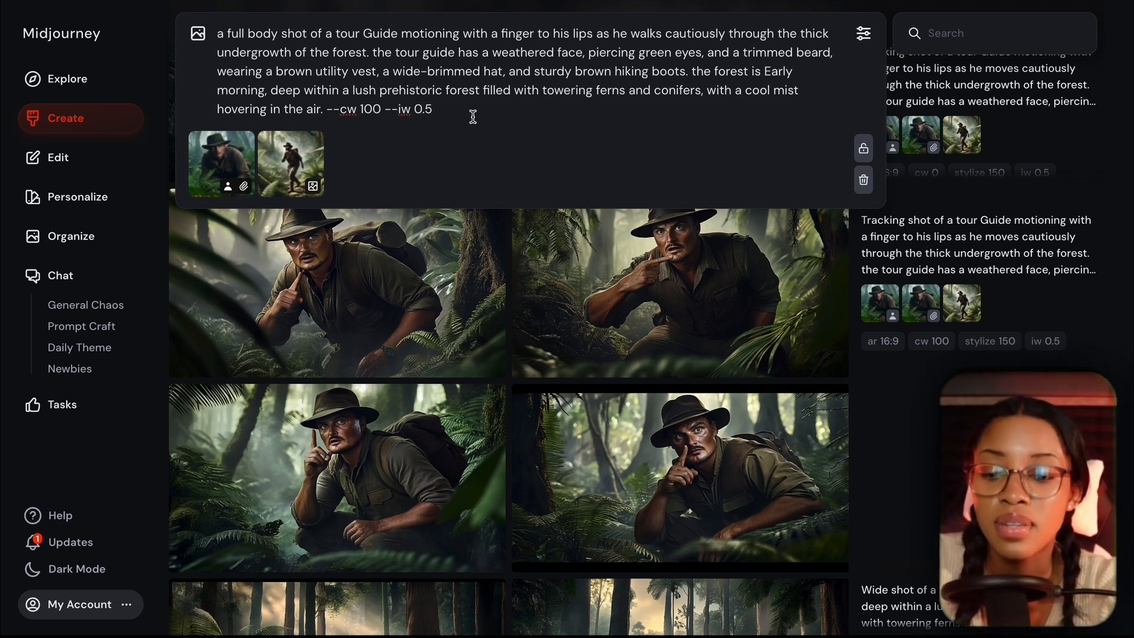
{"action": "key", "text": "Return"}
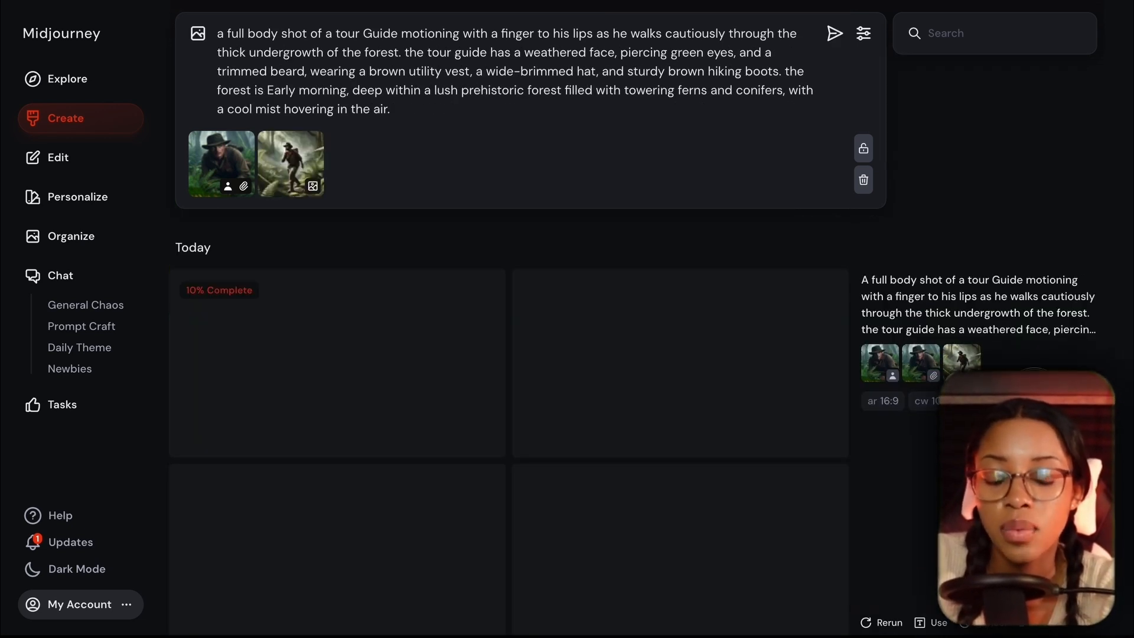
Add "--iw 1.5 --cw 100" to the end of the full body shot prompt and submit it.
{"action": "left_click", "coordinate": [980, 402]}
{"action": "left_click", "coordinate": [930, 401]}
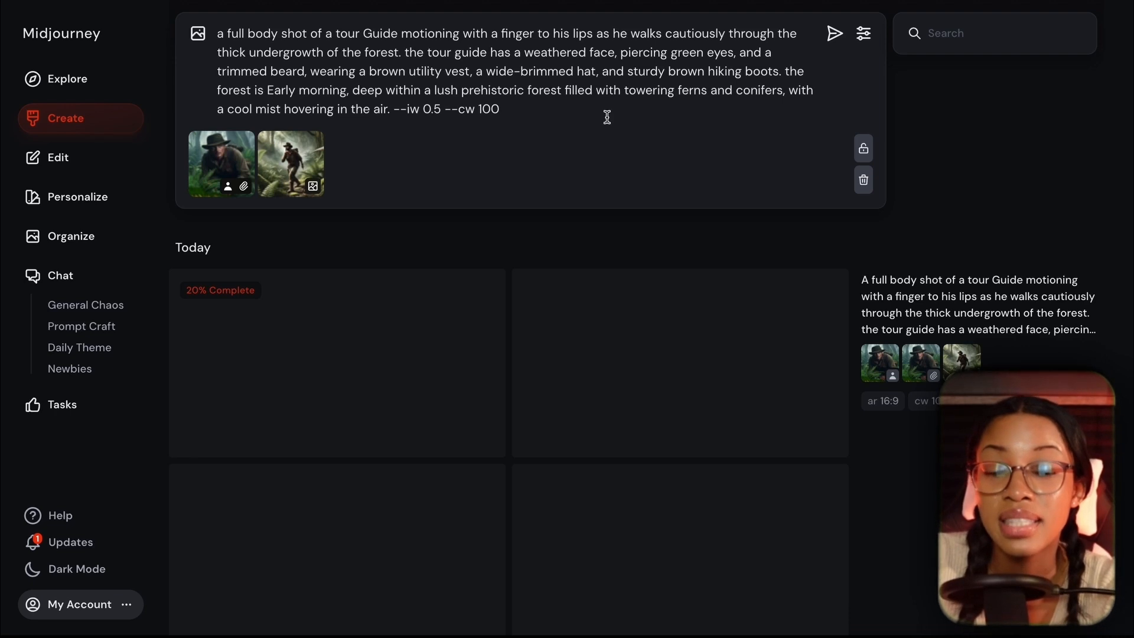
{"action": "left_click", "coordinate": [440, 109]}
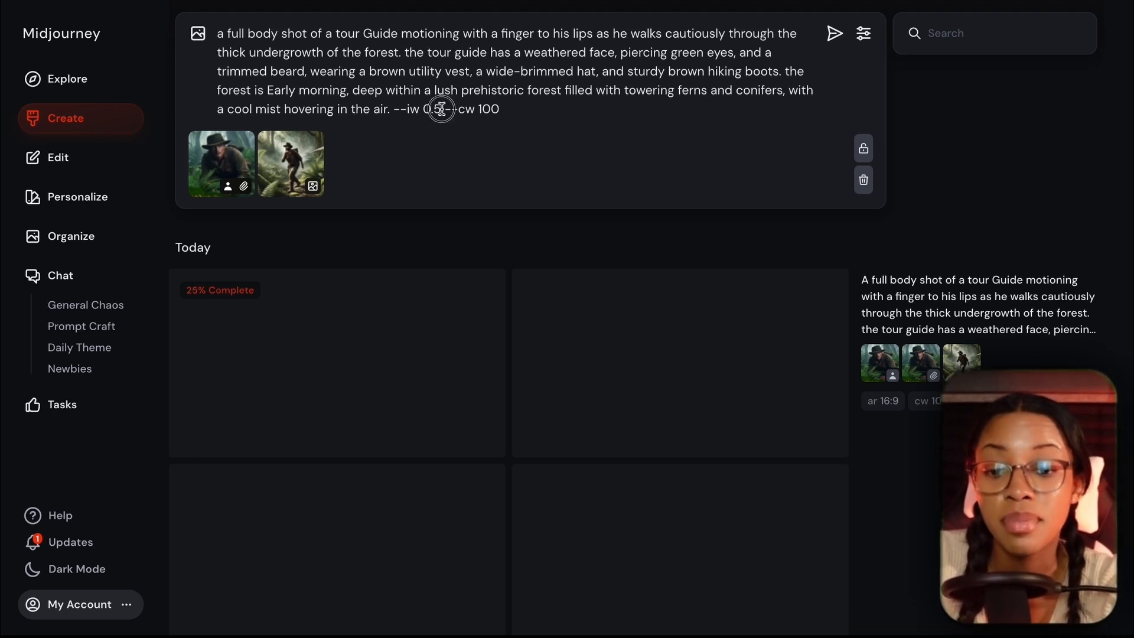
{"action": "left_click", "coordinate": [369, 105]}
{"action": "key", "text": "Delete"}
{"action": "key", "text": "BackSpace"}
{"action": "key", "text": "BackSpace"}
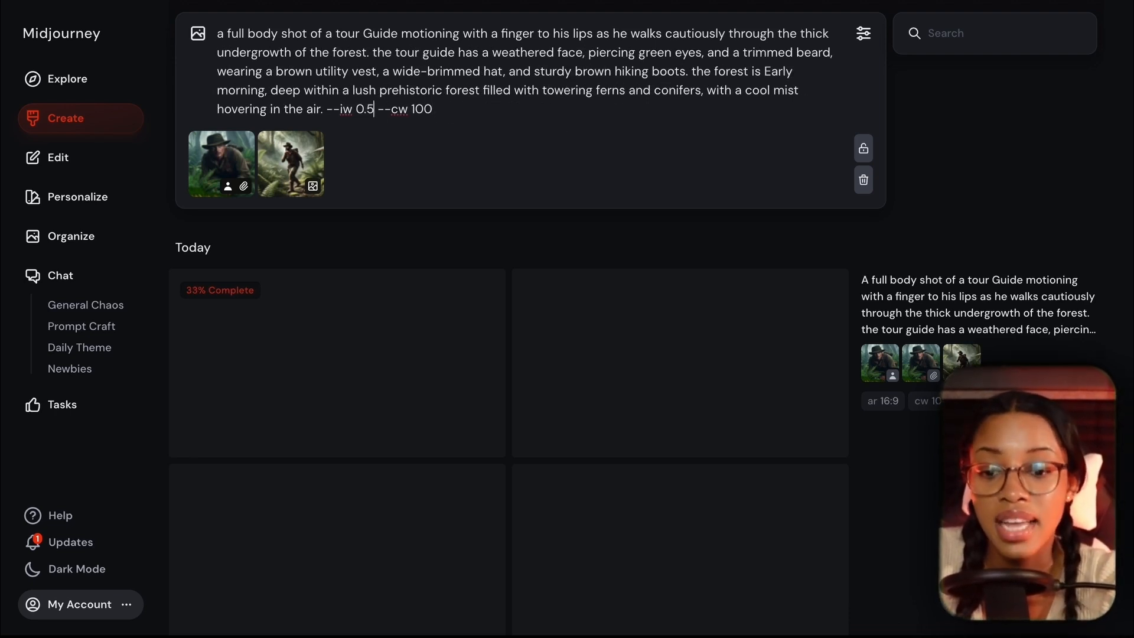
{"action": "type", "text": "1.5"}
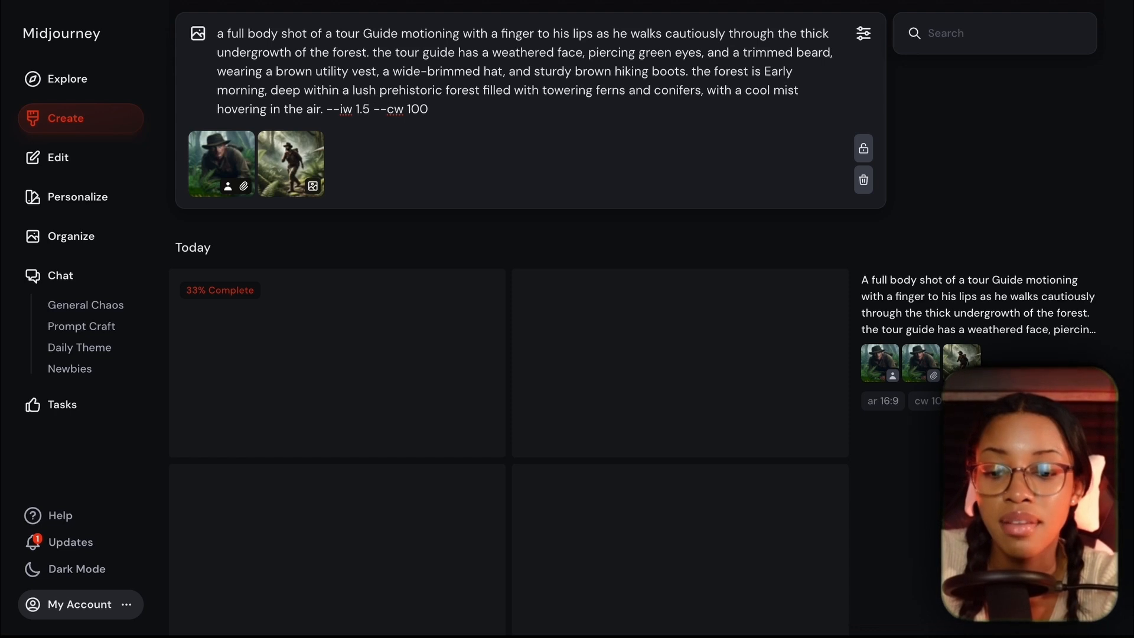
{"action": "key", "text": "Return"}
Compare the full body shots generated with image weights 0.5 and 1.5, enlarging one image from each set.
{"action": "scroll", "coordinate": [701, 236], "scroll_direction": "down", "scroll_amount": 5}
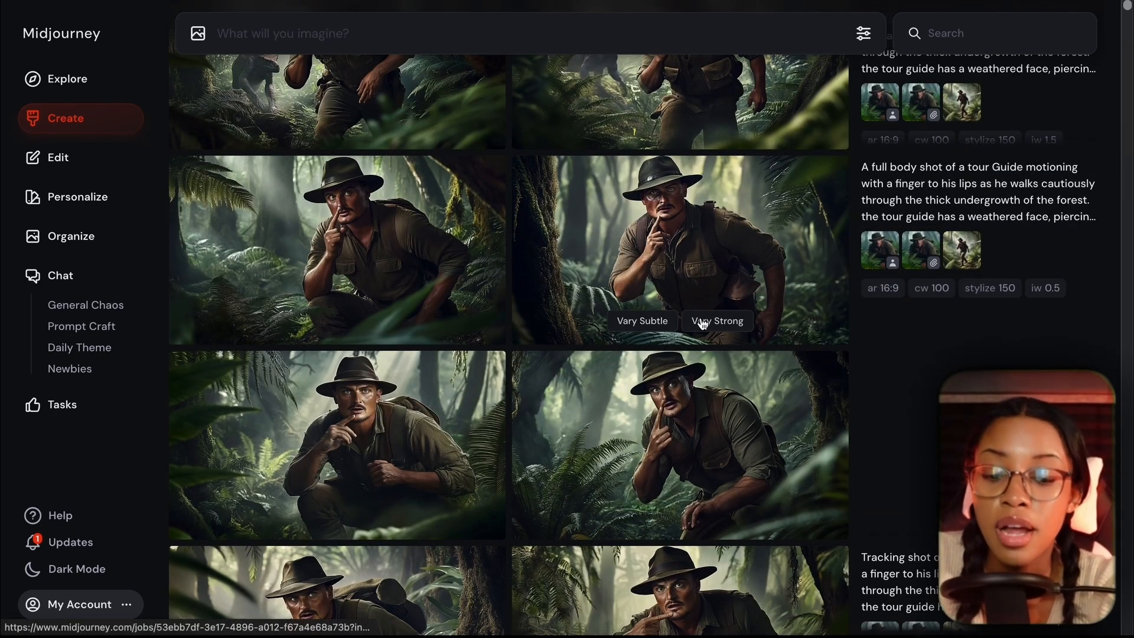
{"action": "left_click", "coordinate": [699, 258]}
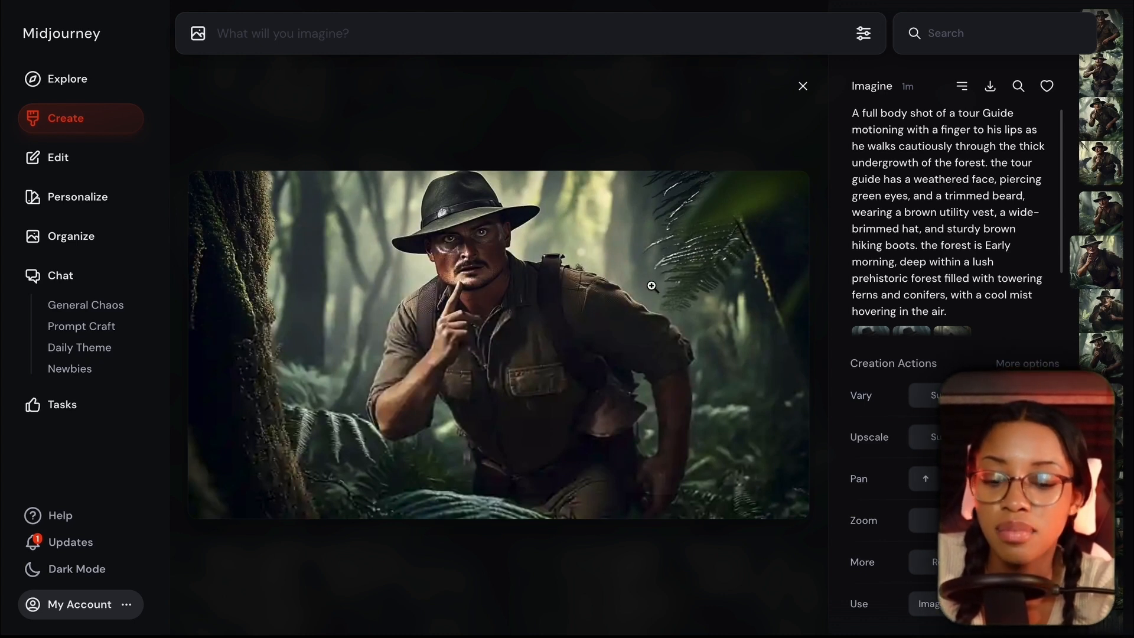
{"action": "left_click", "coordinate": [803, 87]}
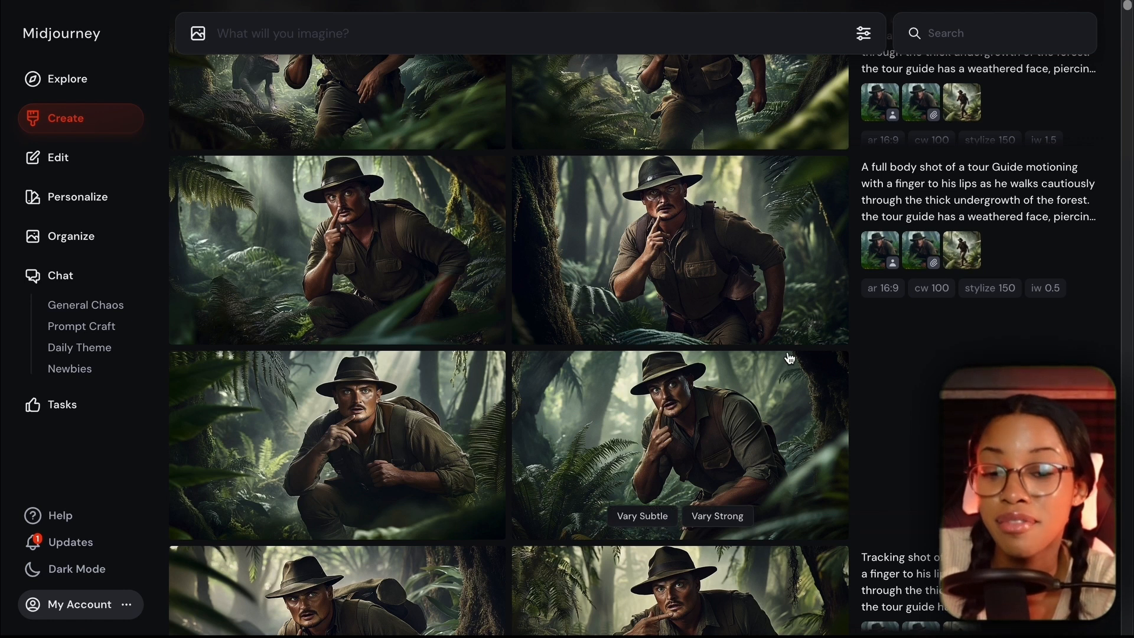
{"action": "scroll", "coordinate": [947, 291], "scroll_direction": "up", "scroll_amount": 2}
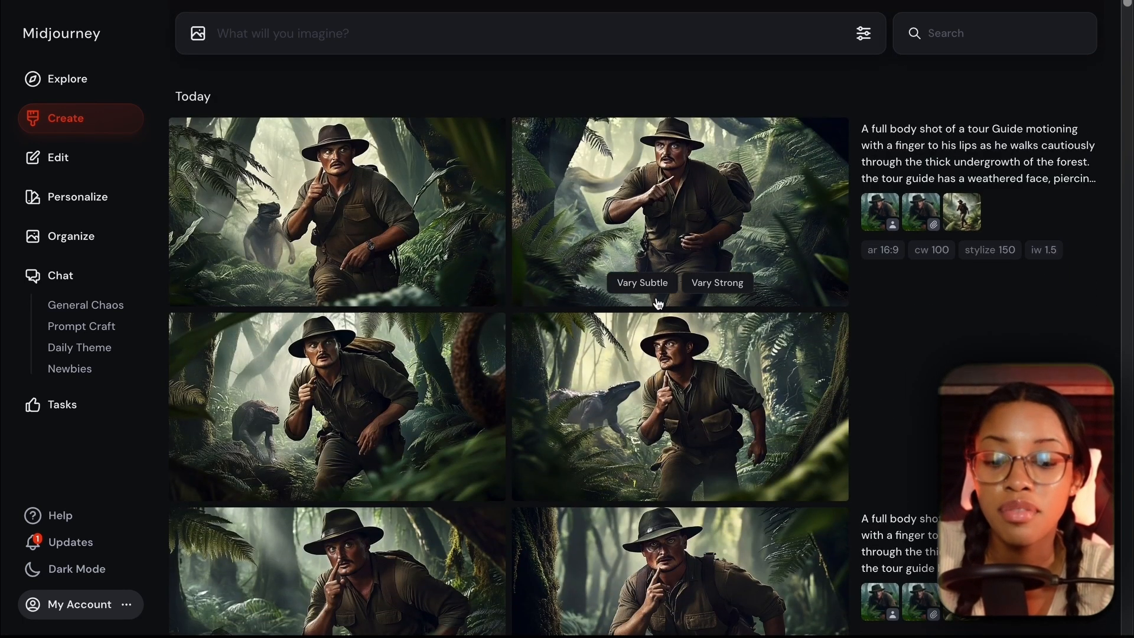
{"action": "left_click", "coordinate": [674, 355]}
Switch to Notion and check the reference images on the Scene #1 and Scene #3 storyboard pages.
{"action": "scroll", "coordinate": [677, 363], "scroll_direction": "up", "scroll_amount": 3}
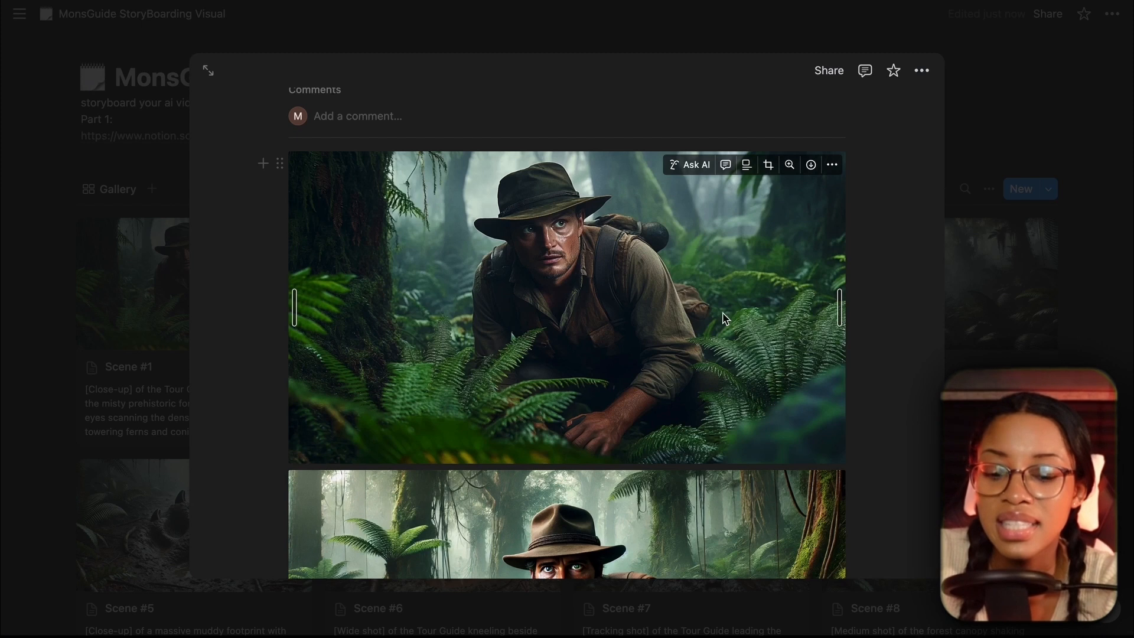
{"action": "scroll", "coordinate": [567, 331], "scroll_direction": "down", "scroll_amount": 5}
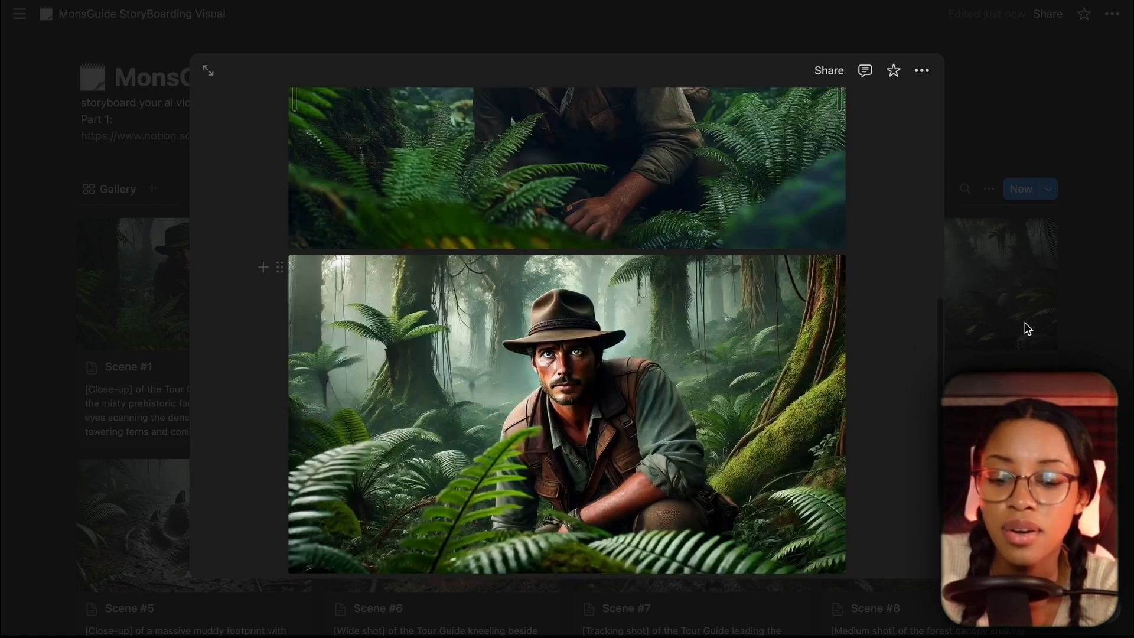
{"action": "left_click", "coordinate": [1025, 329]}
{"action": "left_click", "coordinate": [719, 345]}
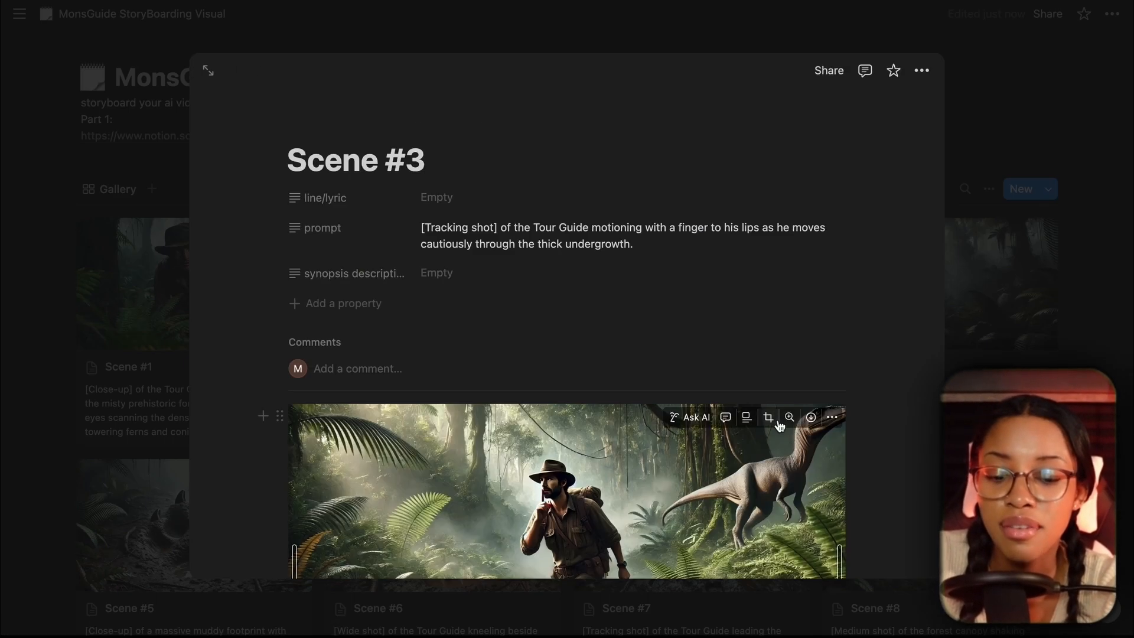
{"action": "scroll", "coordinate": [823, 362], "scroll_direction": "down", "scroll_amount": 2}
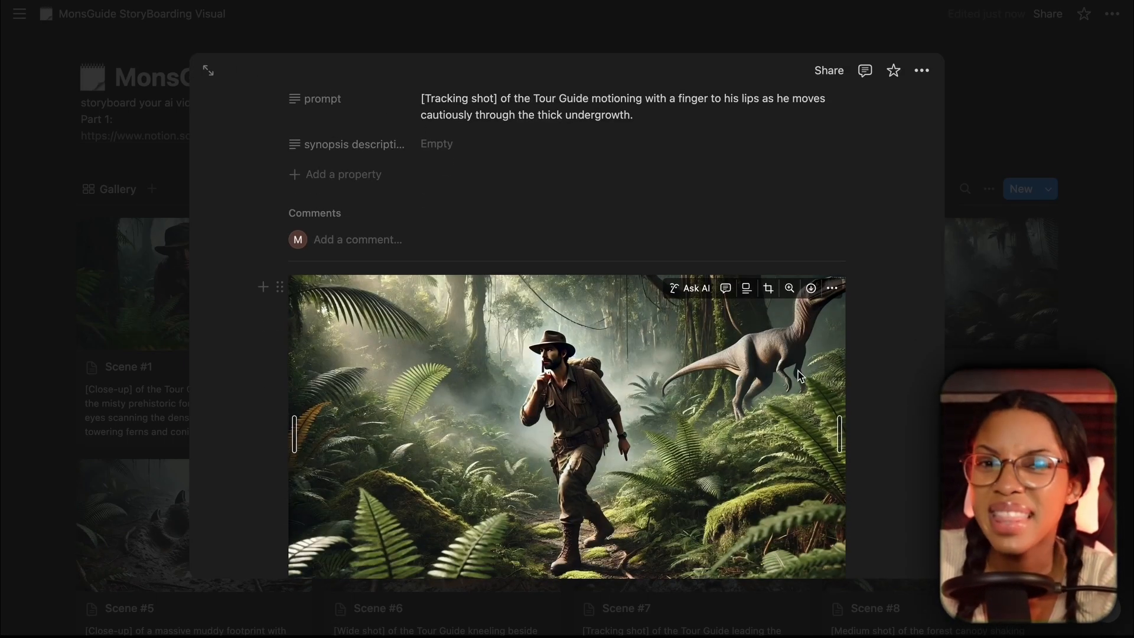
{"action": "left_click", "coordinate": [997, 107]}
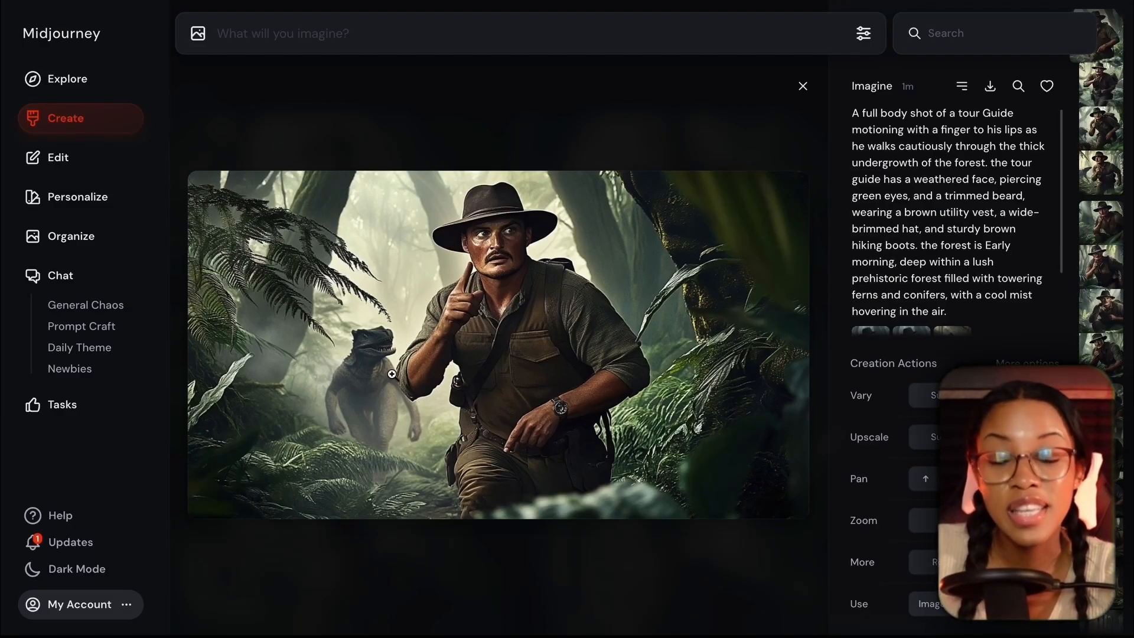
Back in Midjourney, reuse the latest full body shot prompt with its character, style and image references and "--cw 100 --iw 1.5".
{"action": "left_click", "coordinate": [803, 86]}
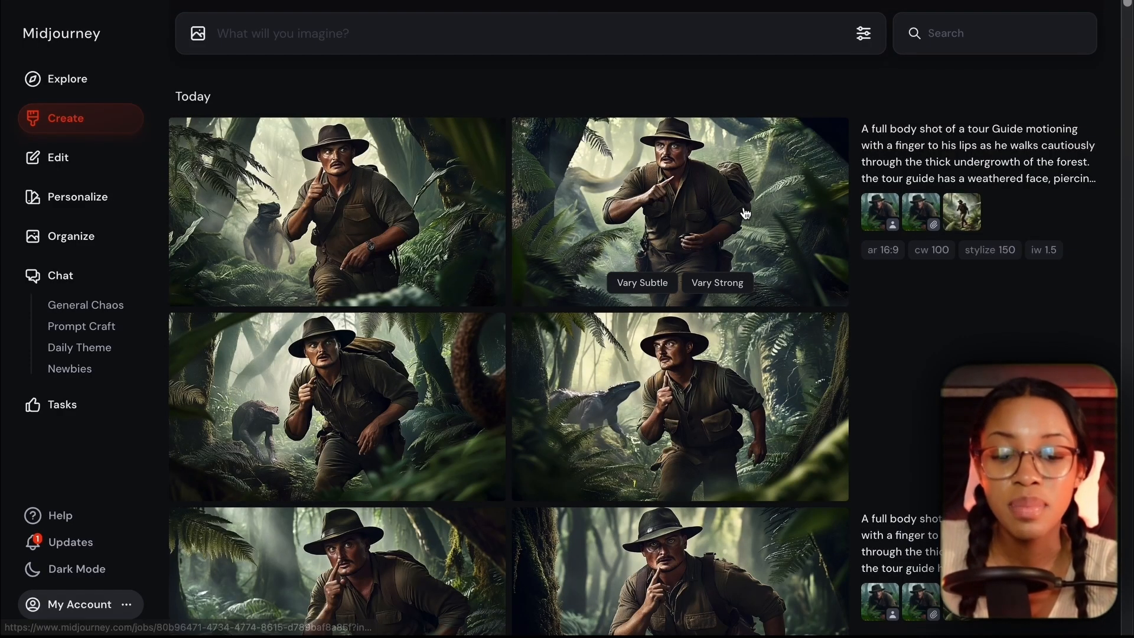
{"action": "left_click", "coordinate": [922, 165]}
{"action": "left_click", "coordinate": [927, 366]}
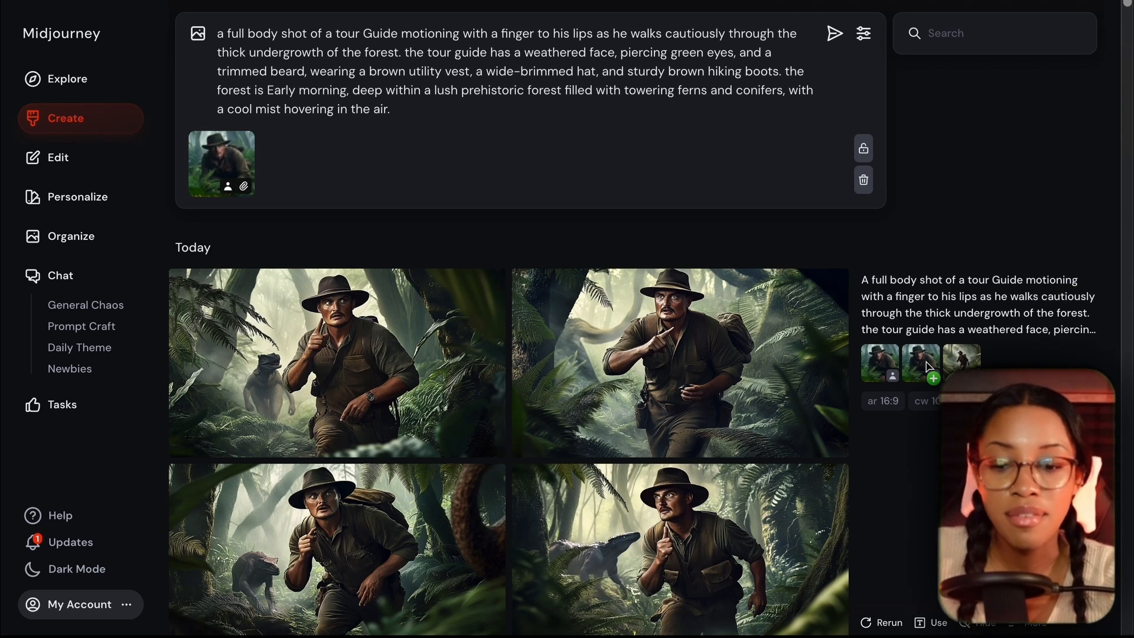
{"action": "left_click", "coordinate": [966, 363]}
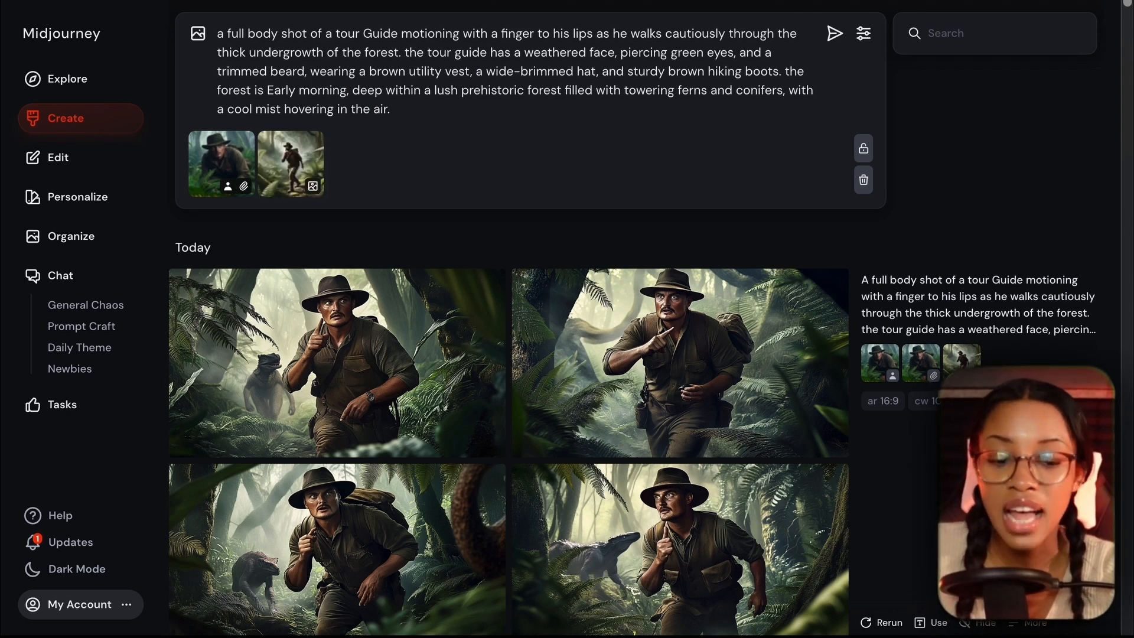
{"action": "left_click", "coordinate": [938, 406]}
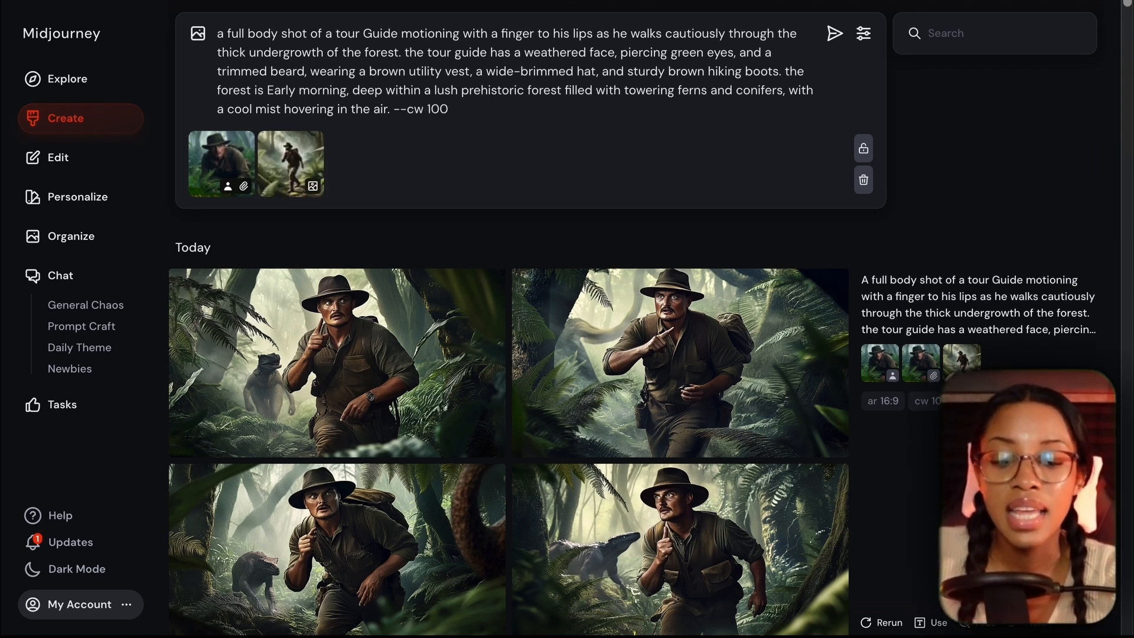
{"action": "type", "text": "--iw 1.5"}
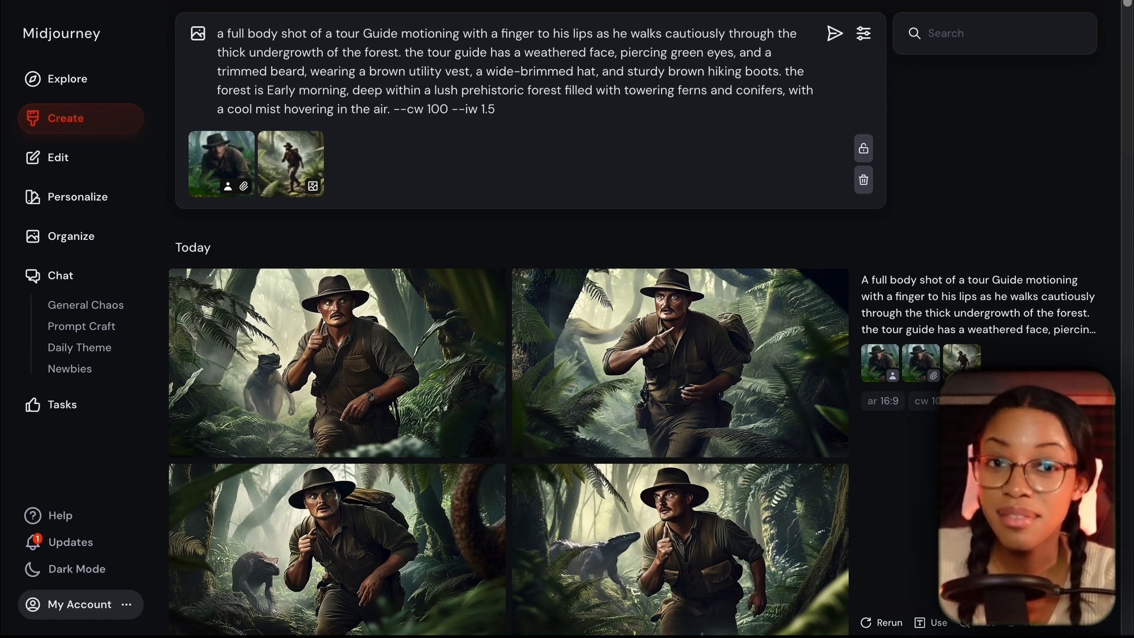
Append "--no dinosaur in the background" to the full body shot prompt and submit it.
{"action": "left_click", "coordinate": [598, 112]}
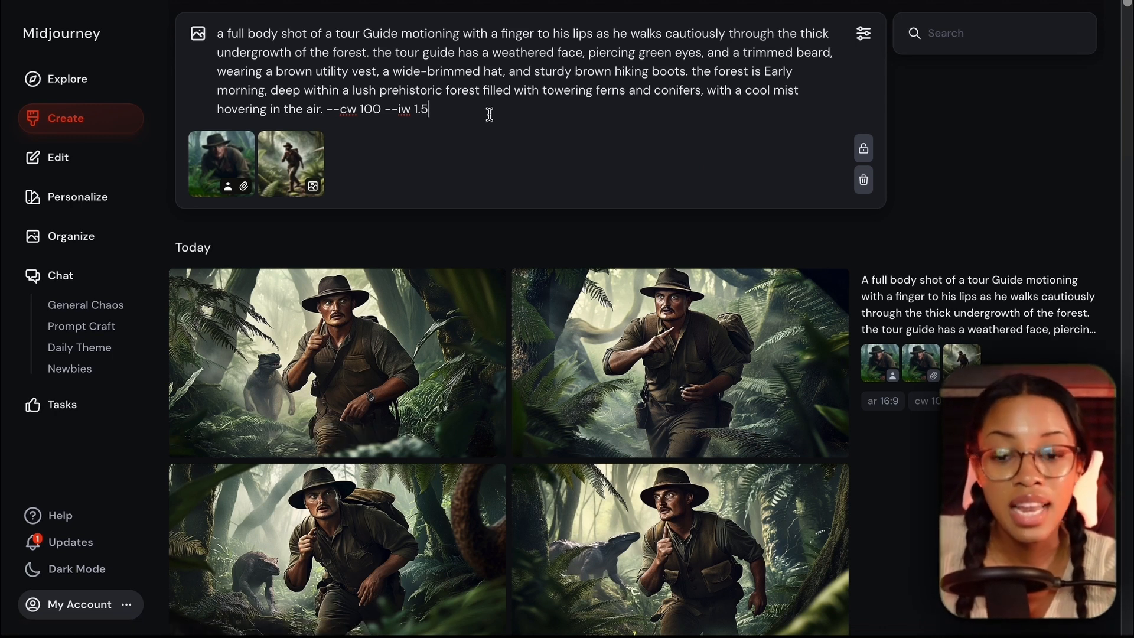
{"action": "type", "text": "--n"}
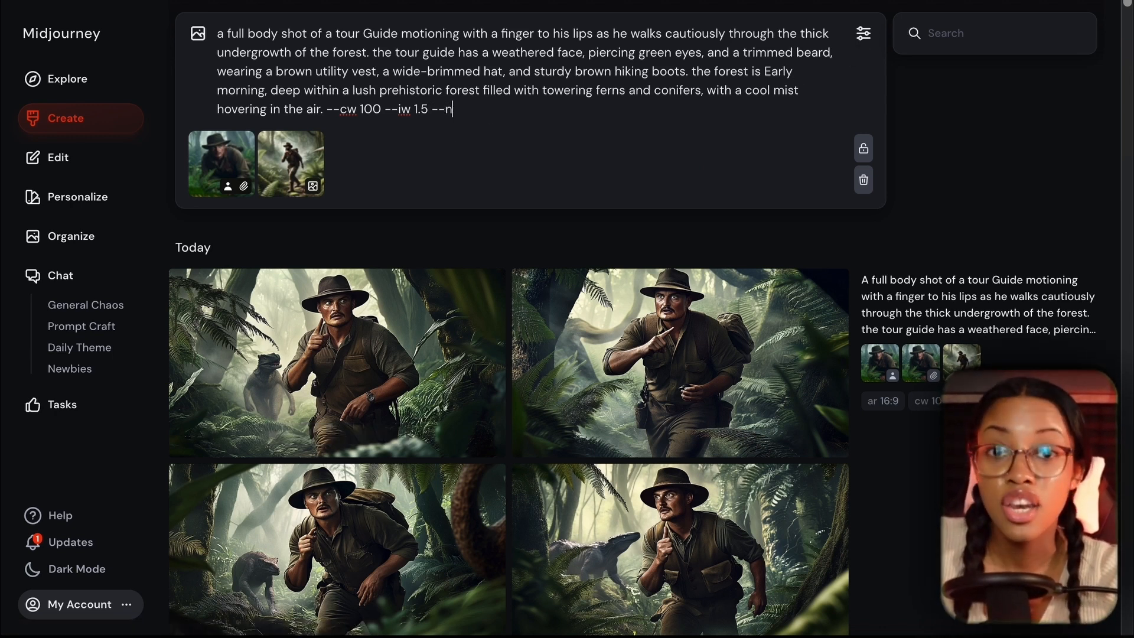
{"action": "type", "text": "o dinas"}
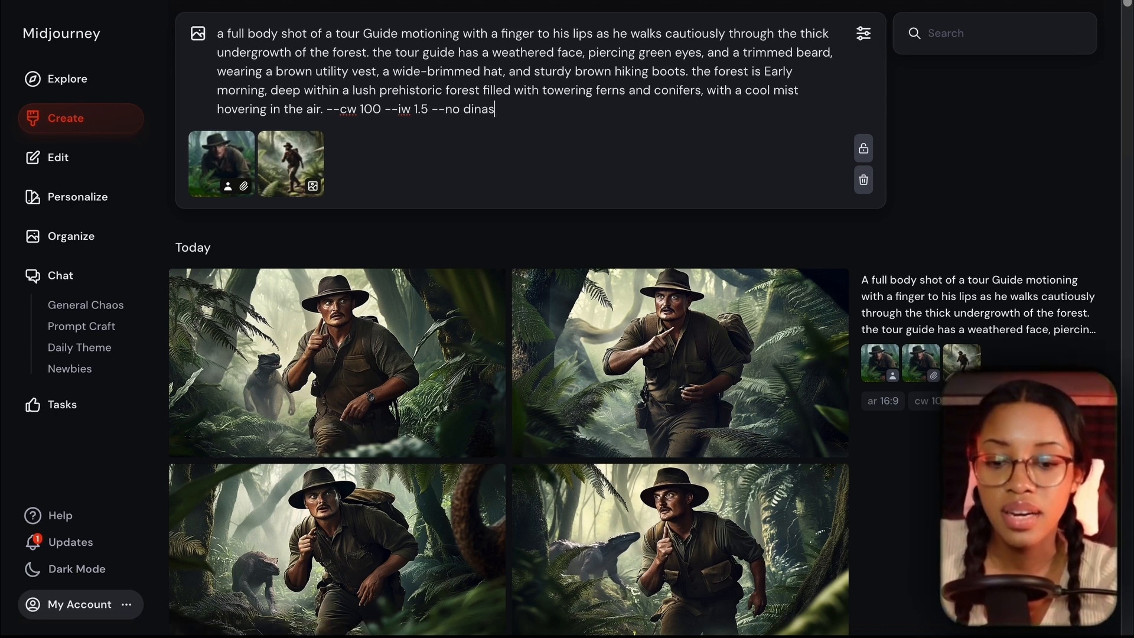
{"action": "key", "text": "BackSpace"}
{"action": "key", "text": "BackSpace"}
{"action": "type", "text": "osaur in the background"}
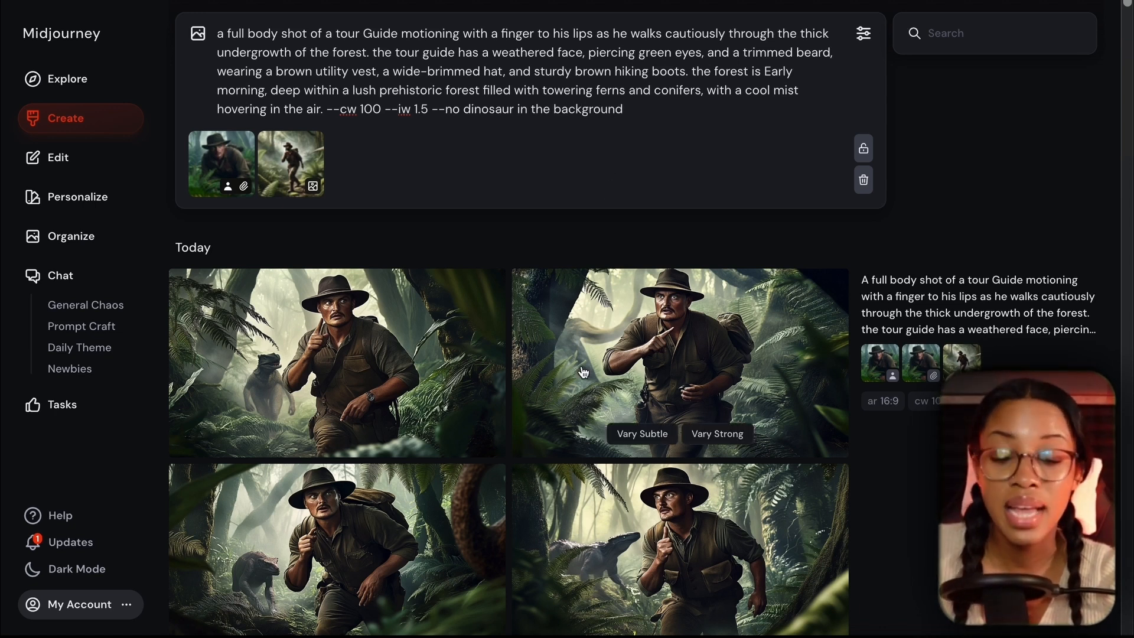
{"action": "scroll", "coordinate": [650, 425], "scroll_direction": "down", "scroll_amount": 1}
{"action": "scroll", "coordinate": [691, 414], "scroll_direction": "up", "scroll_amount": 1}
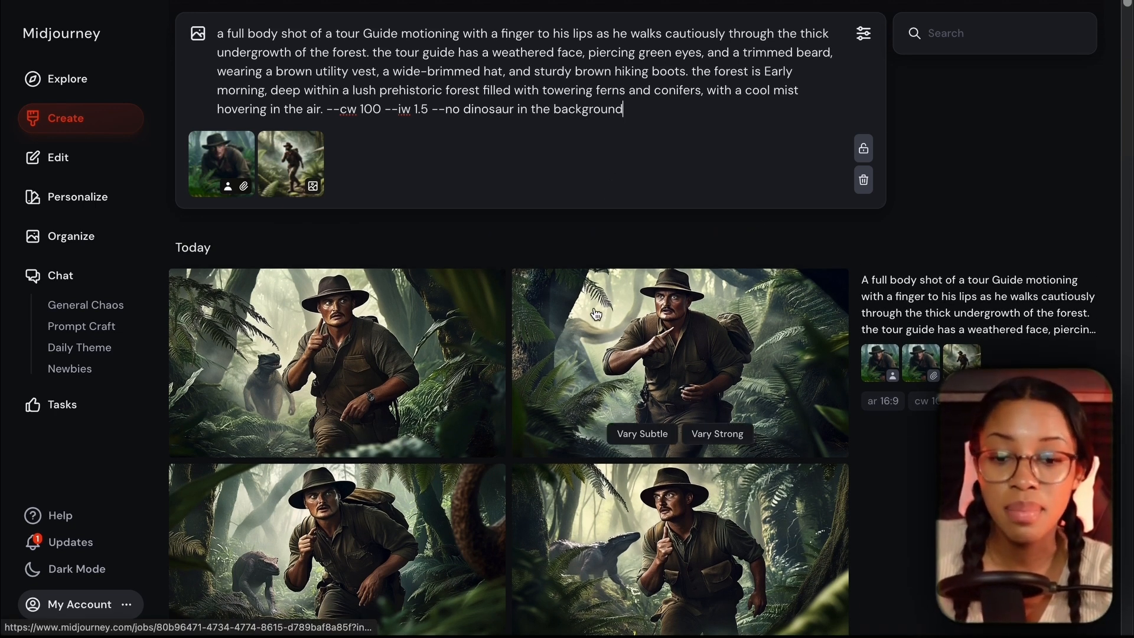
{"action": "key", "text": "Return"}
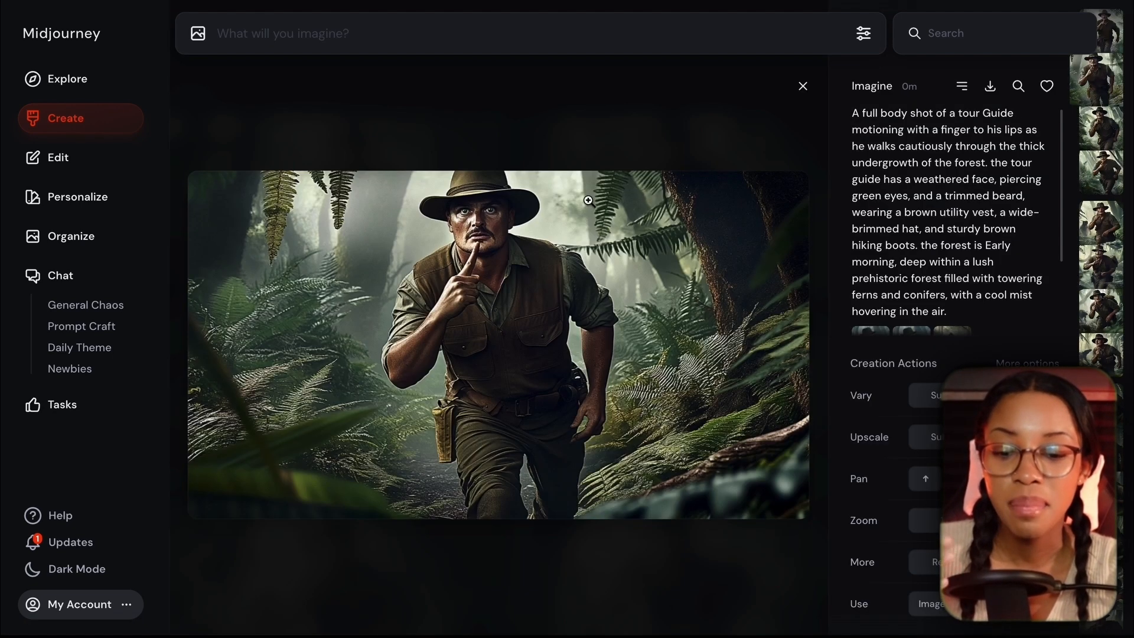
Examine the full body shots generated with dinosaurs excluded and compare them with the earlier sets.
{"action": "left_click", "coordinate": [803, 86]}
{"action": "left_click", "coordinate": [786, 141]}
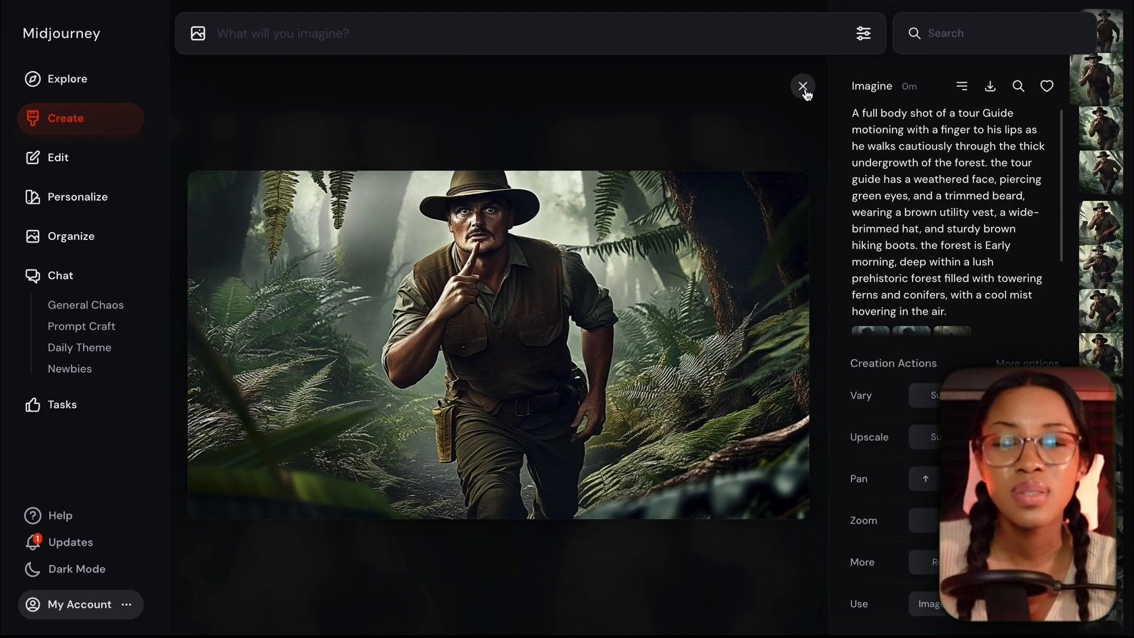
{"action": "left_click", "coordinate": [803, 87]}
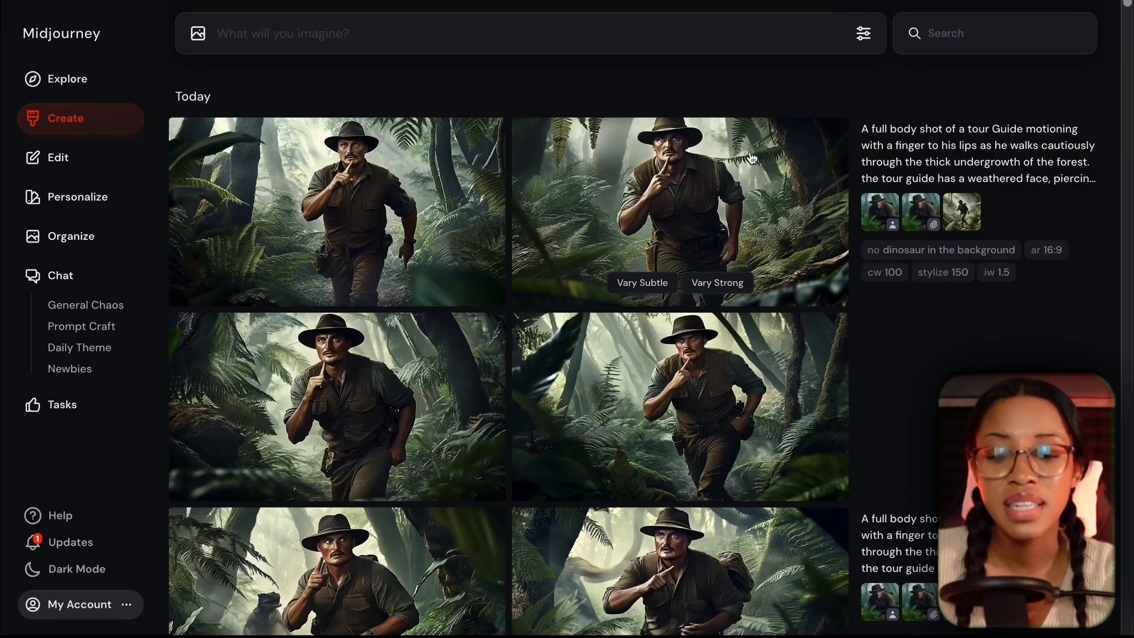
{"action": "scroll", "coordinate": [636, 375], "scroll_direction": "down", "scroll_amount": 3}
{"action": "scroll", "coordinate": [636, 375], "scroll_direction": "up", "scroll_amount": 1}
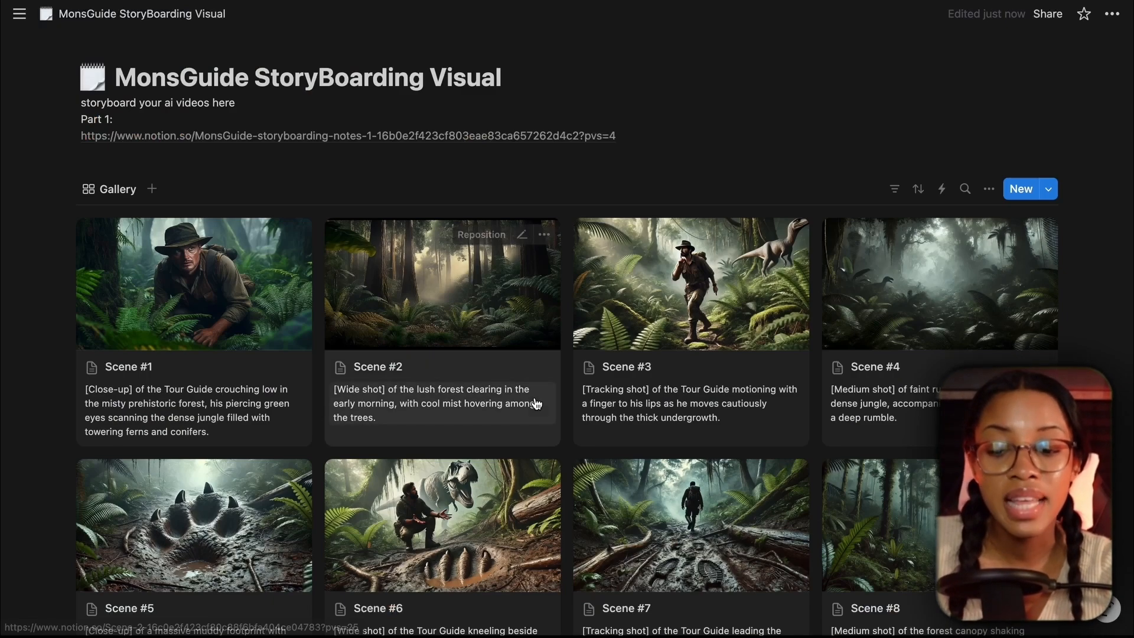
Look through the Notion storyboard scenes and the T. rex and dinosaur image sets generated in Midjourney.
{"action": "scroll", "coordinate": [729, 217], "scroll_direction": "down", "scroll_amount": 2}
{"action": "scroll", "coordinate": [729, 451], "scroll_direction": "down", "scroll_amount": 5}
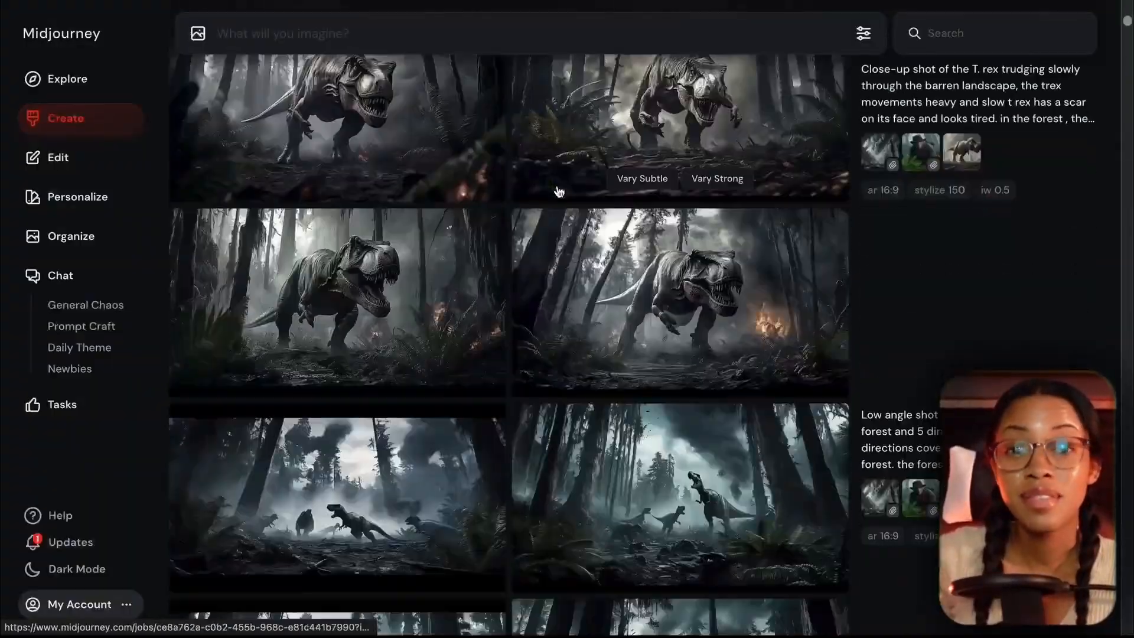
{"action": "scroll", "coordinate": [558, 190], "scroll_direction": "down", "scroll_amount": 8}
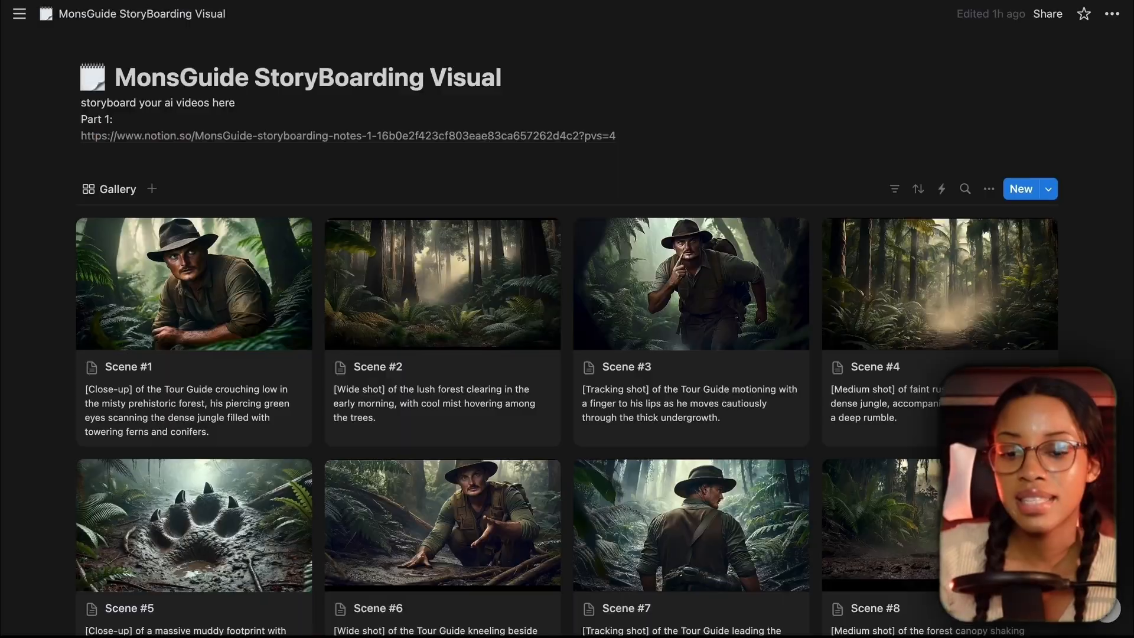
Switch to the Notion gallery and review the finished storyboard images from Scene #1 to Scene #28 for consistency.
{"action": "scroll", "coordinate": [604, 235], "scroll_direction": "down", "scroll_amount": 15}
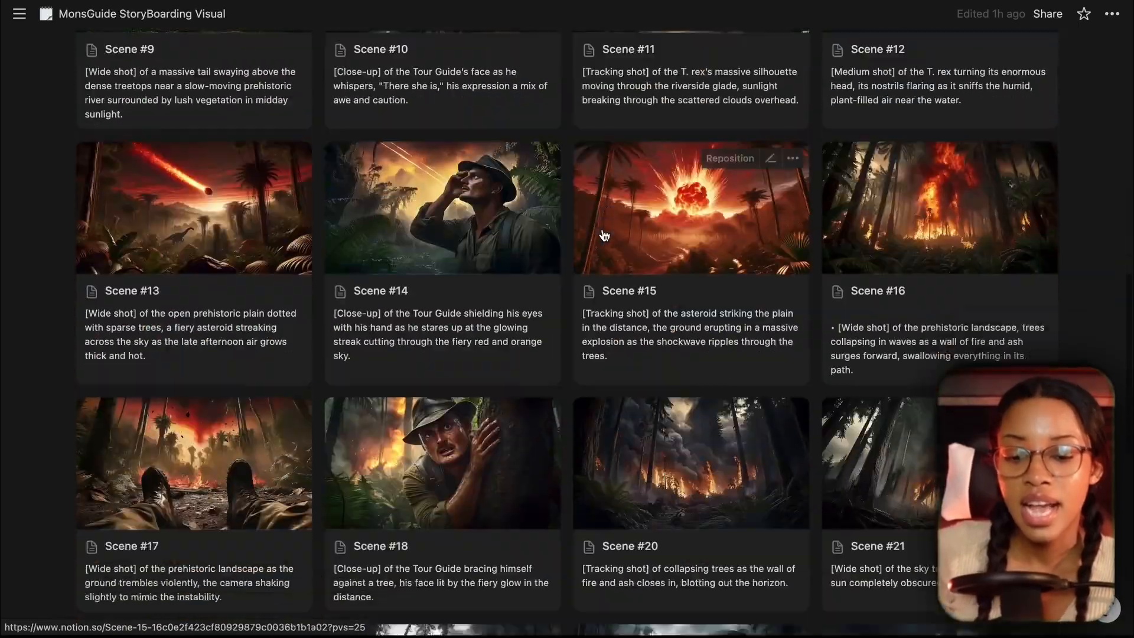
{"action": "scroll", "coordinate": [604, 236], "scroll_direction": "down", "scroll_amount": 5}
{"action": "scroll", "coordinate": [604, 236], "scroll_direction": "up", "scroll_amount": 20}
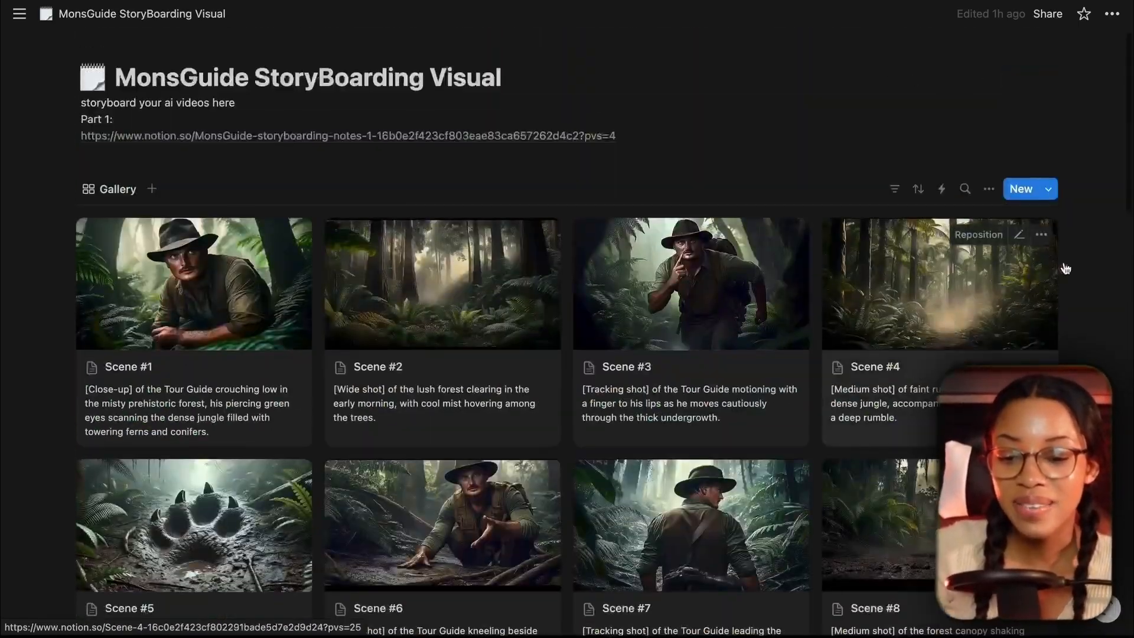
{"action": "scroll", "coordinate": [1104, 266], "scroll_direction": "down", "scroll_amount": 2}
{"action": "scroll", "coordinate": [1104, 266], "scroll_direction": "down", "scroll_amount": 9}
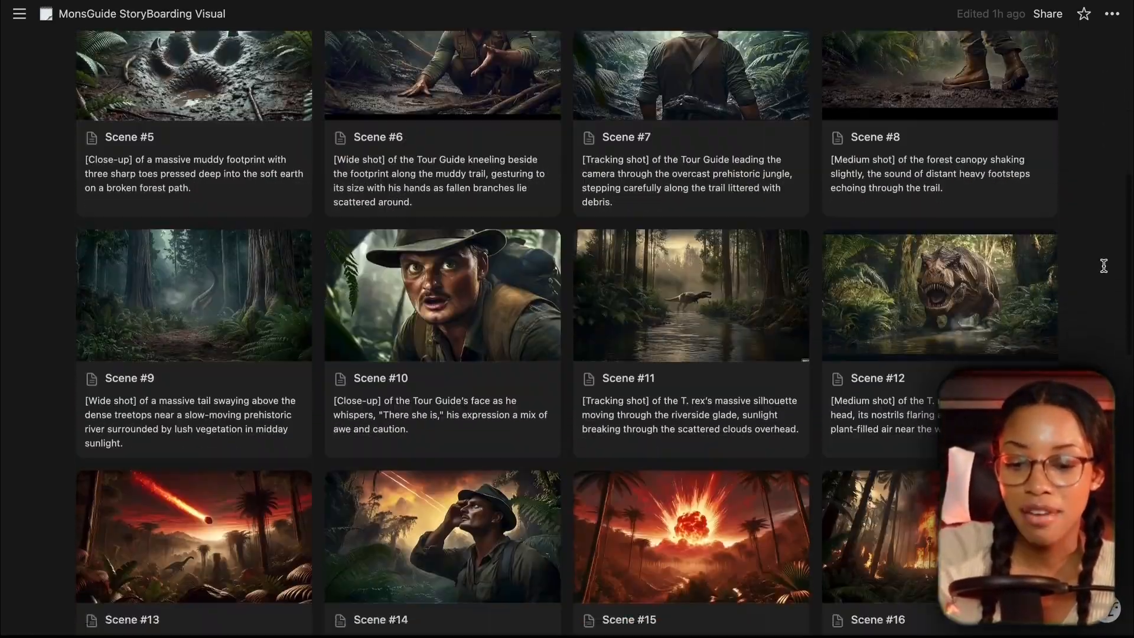
{"action": "scroll", "coordinate": [1104, 266], "scroll_direction": "down", "scroll_amount": 12}
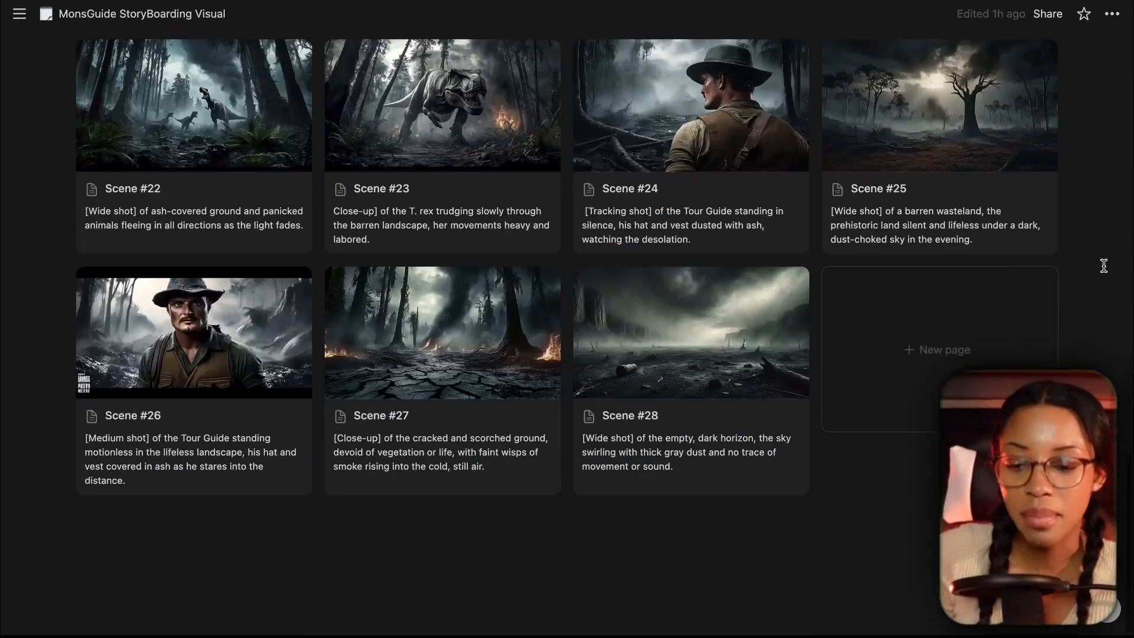
{"action": "scroll", "coordinate": [1087, 267], "scroll_direction": "up", "scroll_amount": 20}
{"action": "scroll", "coordinate": [606, 345], "scroll_direction": "down", "scroll_amount": 5}
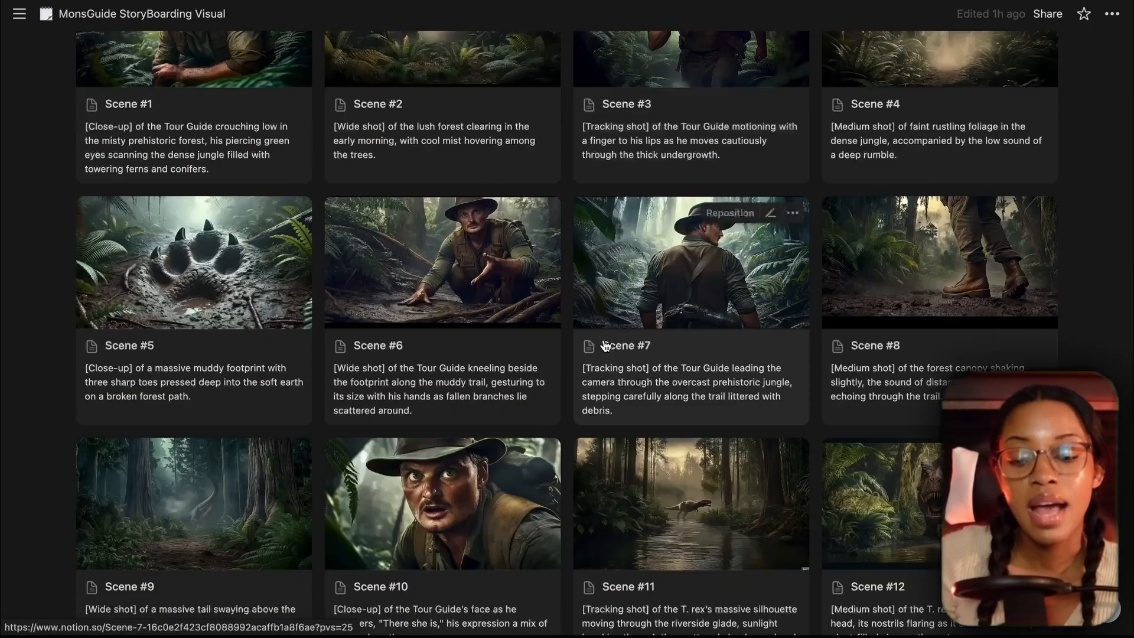
{"action": "scroll", "coordinate": [210, 295], "scroll_direction": "up", "scroll_amount": 5}
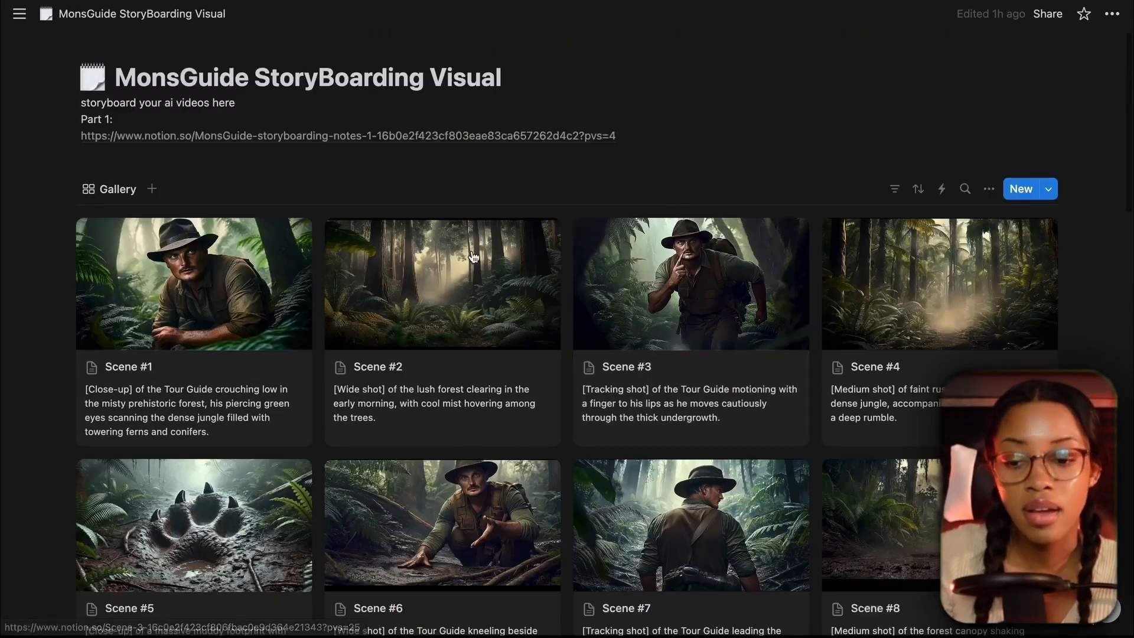
Open the Scene #1 and Scene #3 pages in the Notion gallery and compare the Tour Guide's look across their images.
{"action": "left_click", "coordinate": [210, 295]}
{"action": "scroll", "coordinate": [641, 268], "scroll_direction": "down", "scroll_amount": 15}
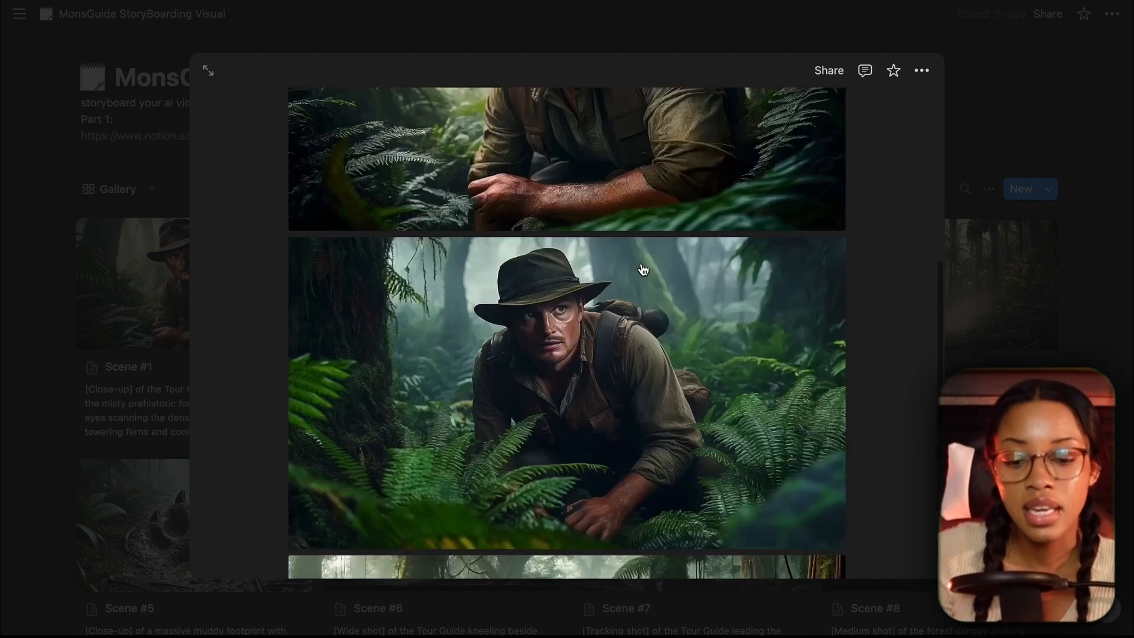
{"action": "scroll", "coordinate": [561, 254], "scroll_direction": "up", "scroll_amount": 2}
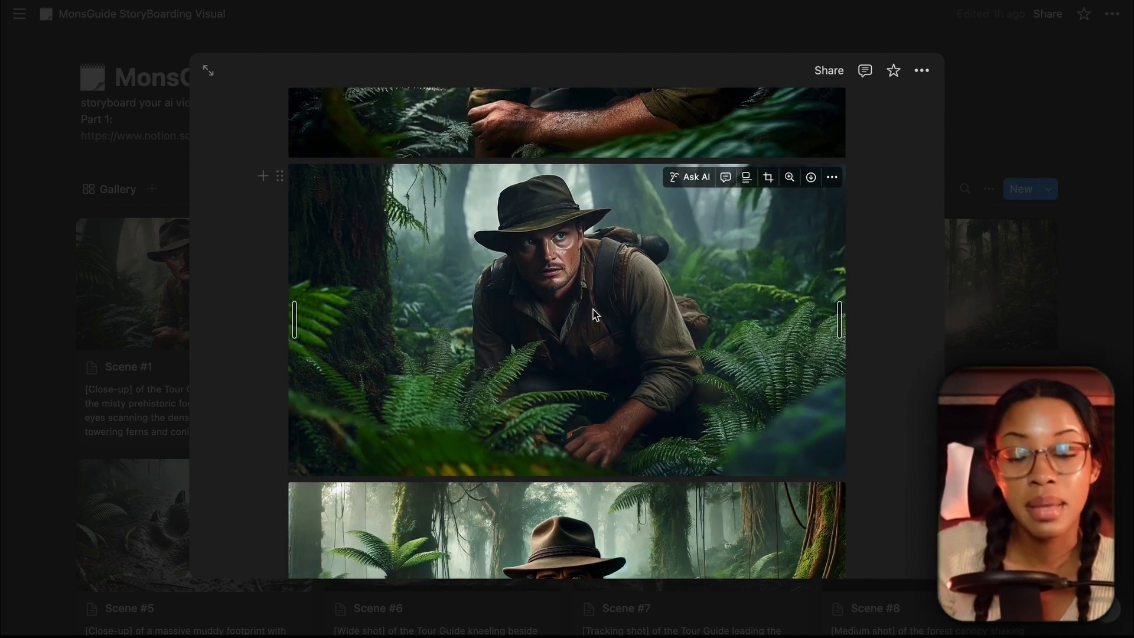
{"action": "scroll", "coordinate": [623, 348], "scroll_direction": "up", "scroll_amount": 4}
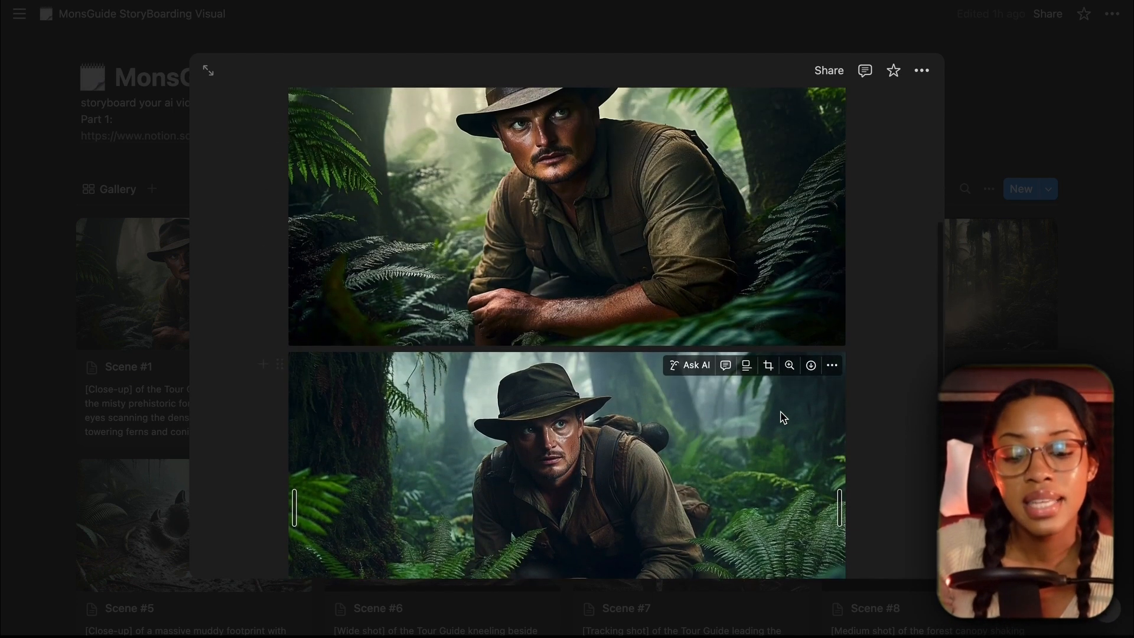
{"action": "left_click", "coordinate": [1035, 314]}
{"action": "left_click", "coordinate": [762, 304]}
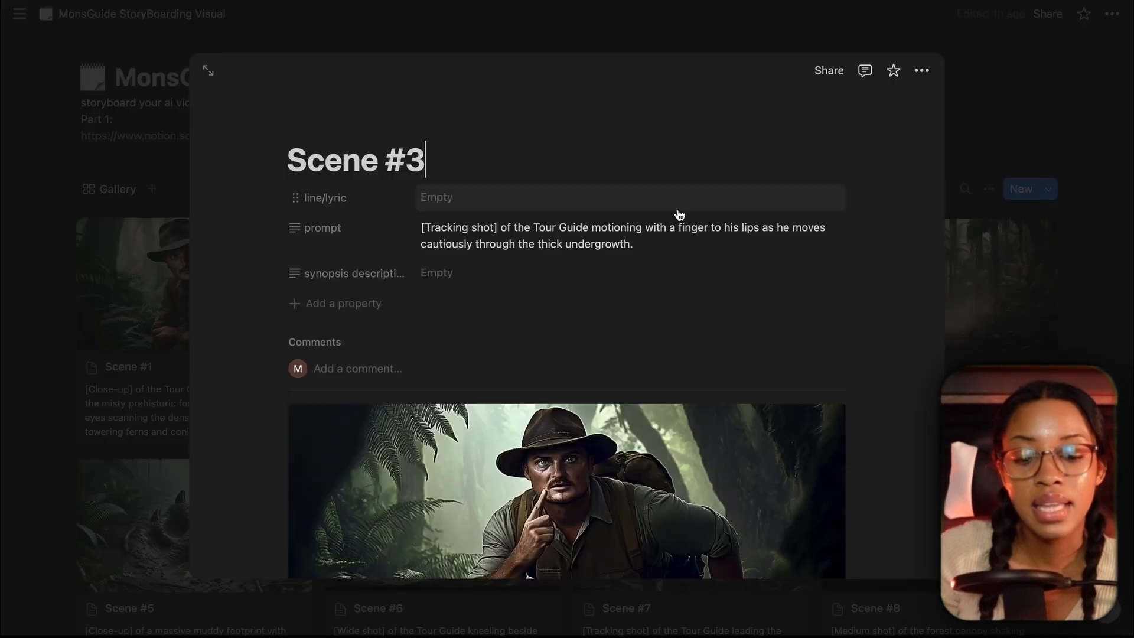
{"action": "left_click", "coordinate": [1085, 246]}
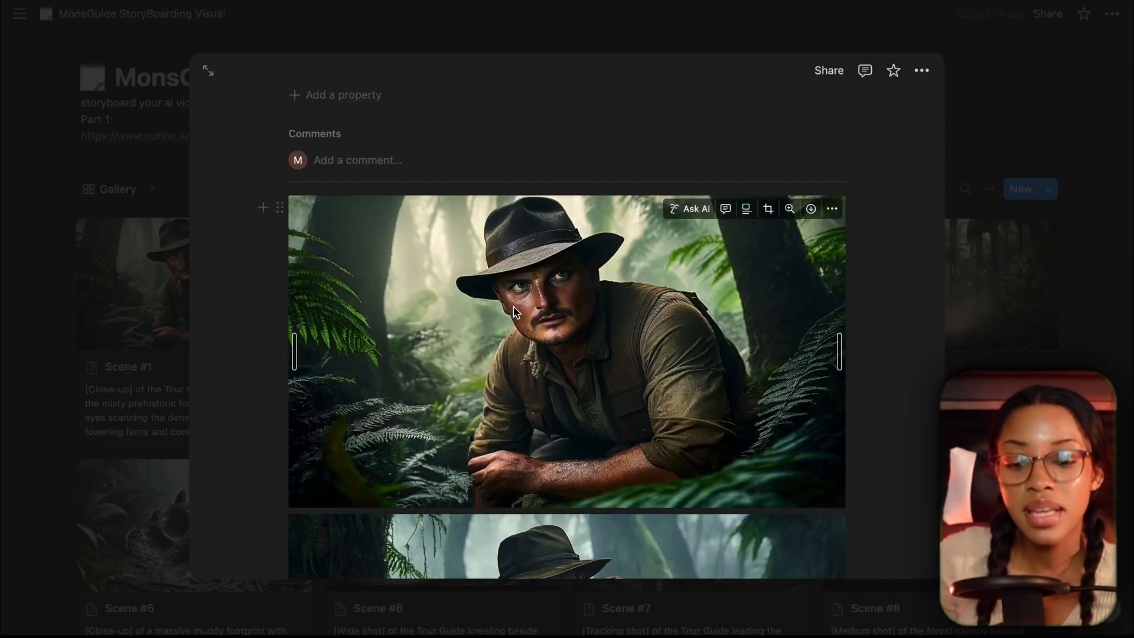
{"action": "scroll", "coordinate": [525, 266], "scroll_direction": "down", "scroll_amount": 5}
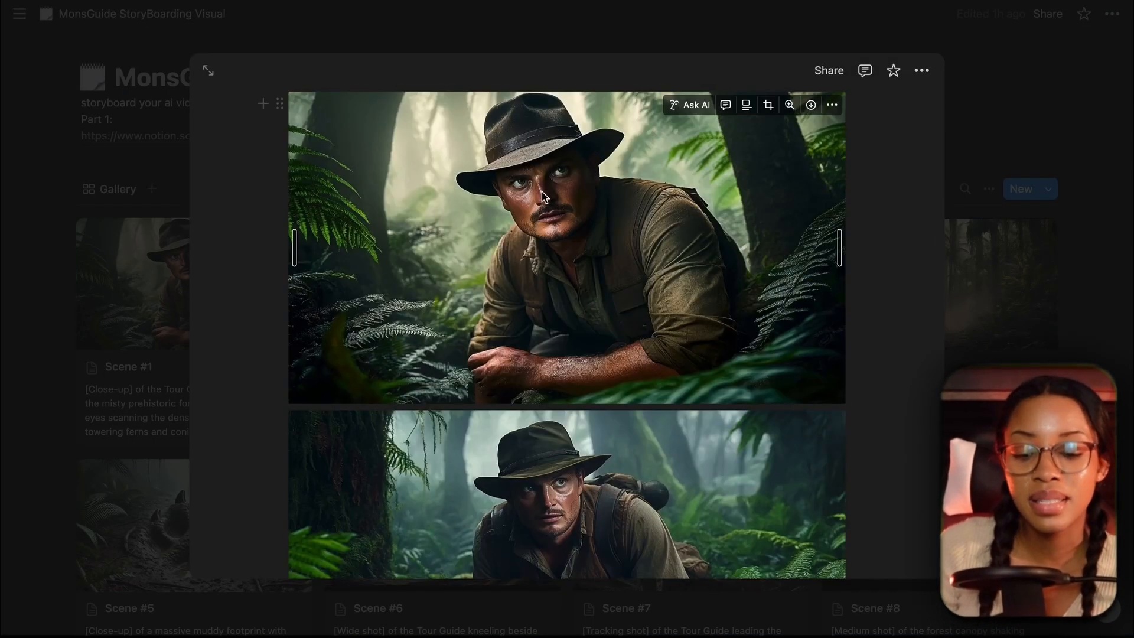
{"action": "scroll", "coordinate": [561, 254], "scroll_direction": "down", "scroll_amount": 2}
{"action": "scroll", "coordinate": [610, 340], "scroll_direction": "up", "scroll_amount": 3}
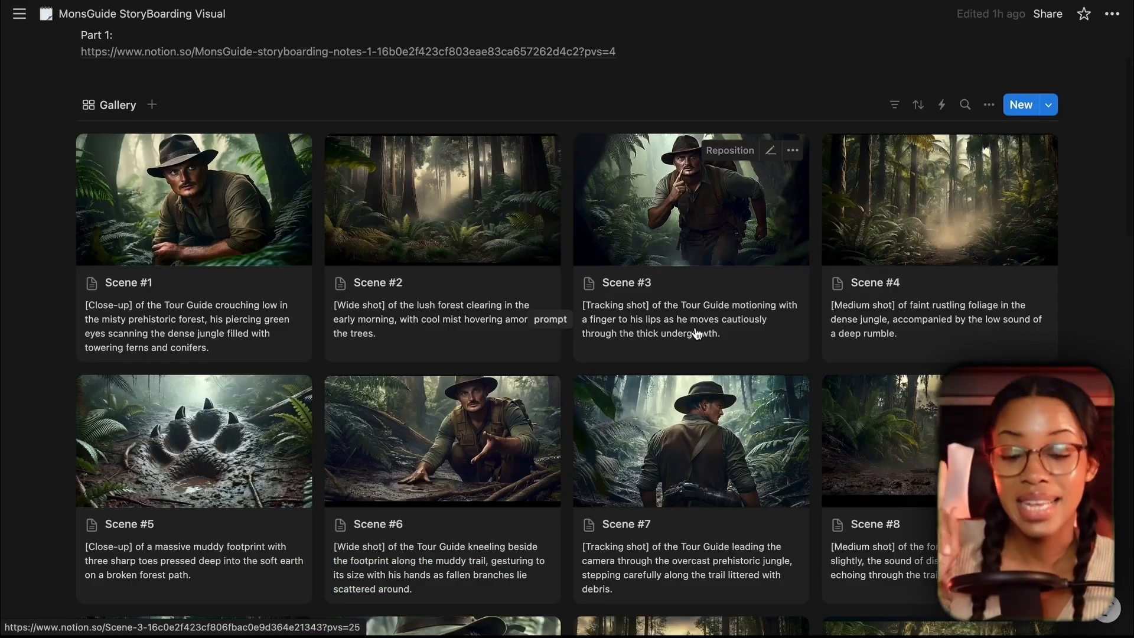
Look through the remaining storyboard scenes in the gallery to compare their lighting, setting and overall style.
{"action": "scroll", "coordinate": [698, 333], "scroll_direction": "down", "scroll_amount": 4}
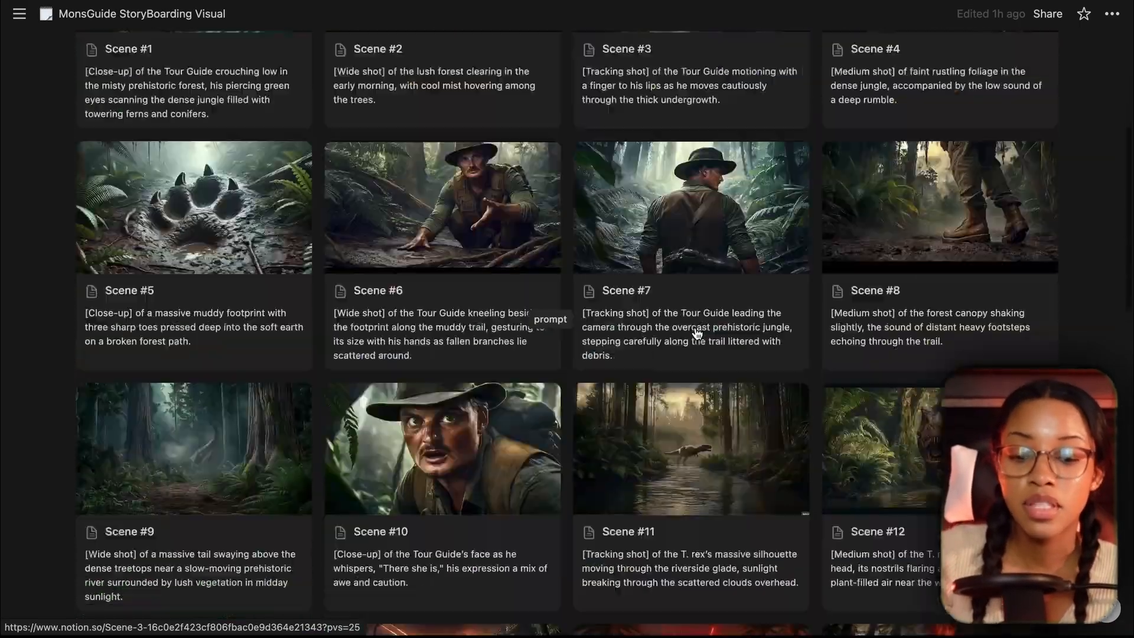
{"action": "scroll", "coordinate": [697, 333], "scroll_direction": "down", "scroll_amount": 15}
{"action": "scroll", "coordinate": [698, 333], "scroll_direction": "up", "scroll_amount": 12}
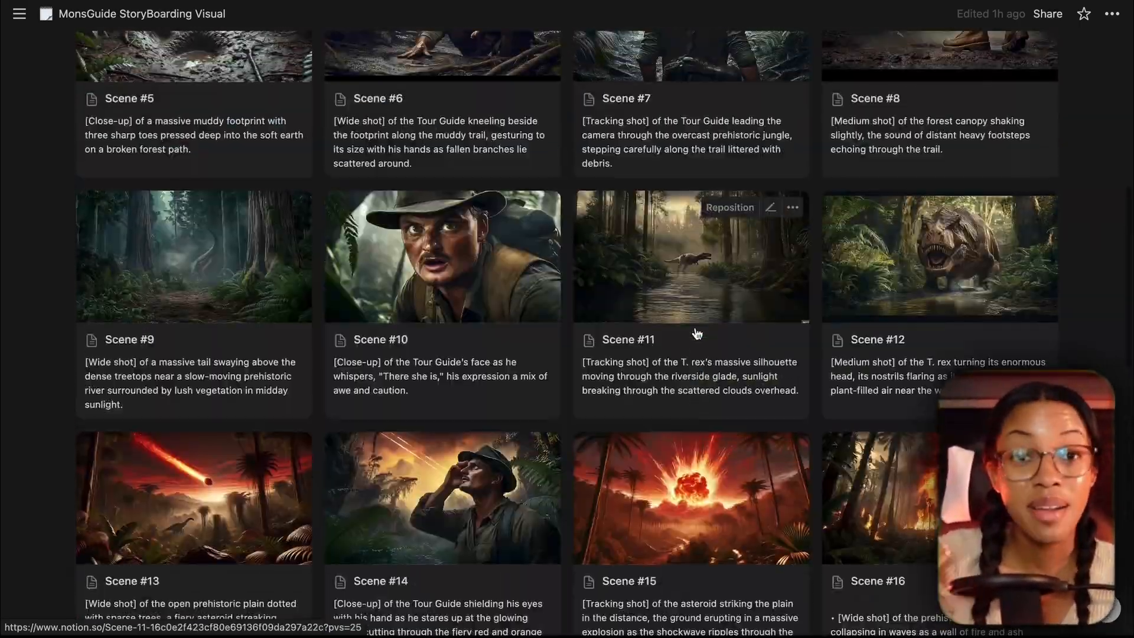
{"action": "scroll", "coordinate": [697, 334], "scroll_direction": "down", "scroll_amount": 8}
{"action": "scroll", "coordinate": [698, 334], "scroll_direction": "up", "scroll_amount": 10}
{"action": "scroll", "coordinate": [698, 334], "scroll_direction": "down", "scroll_amount": 12}
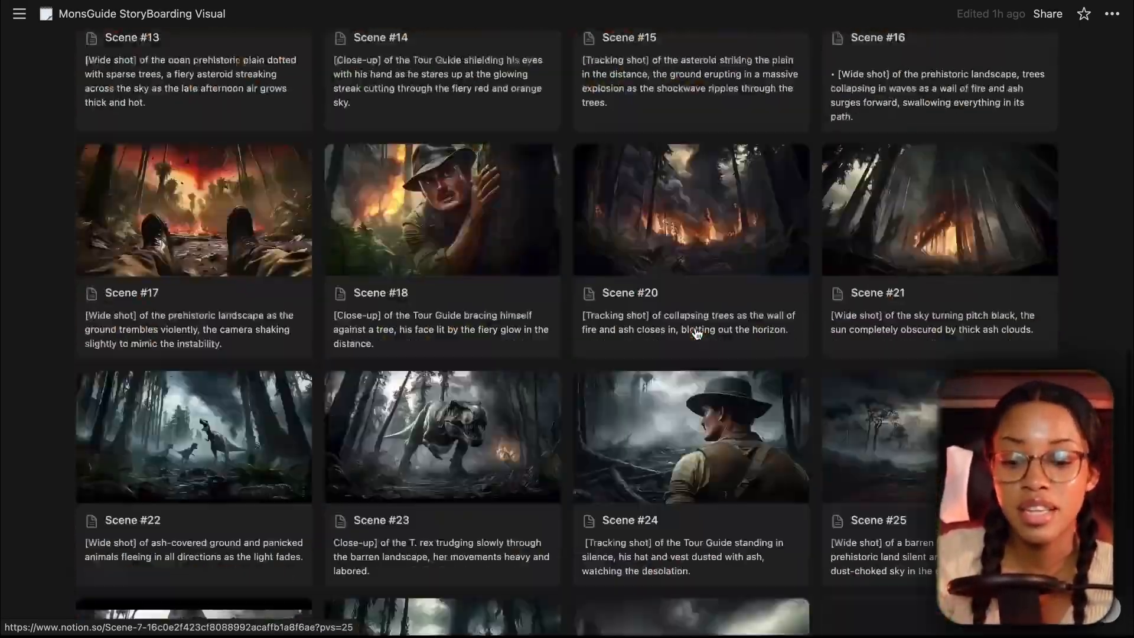
{"action": "scroll", "coordinate": [698, 334], "scroll_direction": "down", "scroll_amount": 4}
{"action": "scroll", "coordinate": [697, 334], "scroll_direction": "up", "scroll_amount": 15}
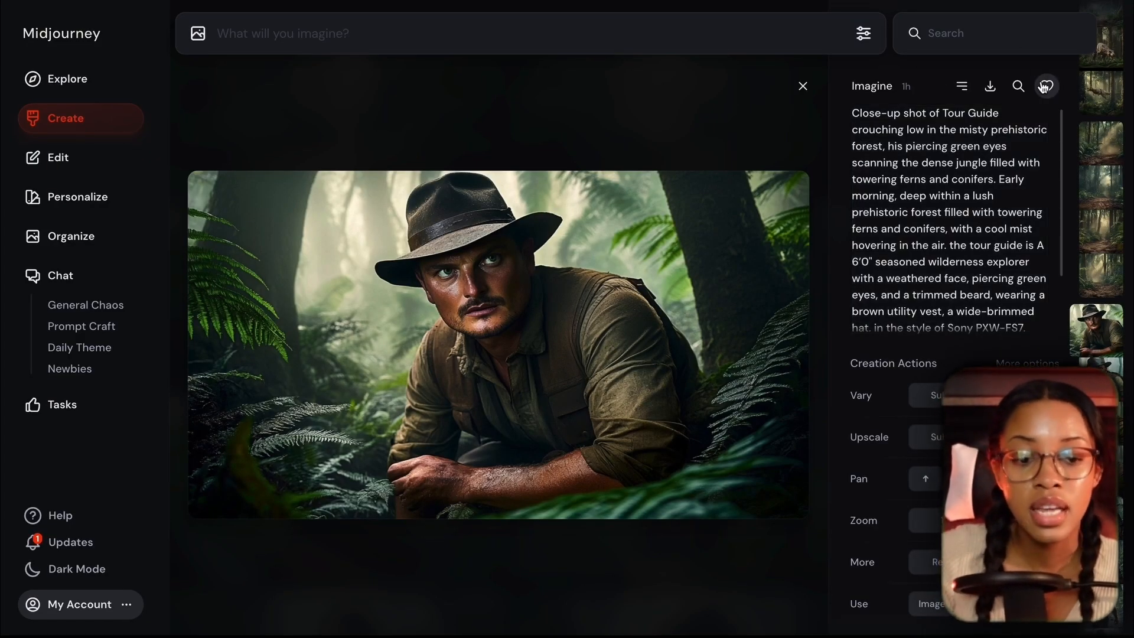
Switch to Midjourney, close the enlarged Tour Guide close-up and open the Organize archive of generated images.
{"action": "left_click", "coordinate": [803, 88]}
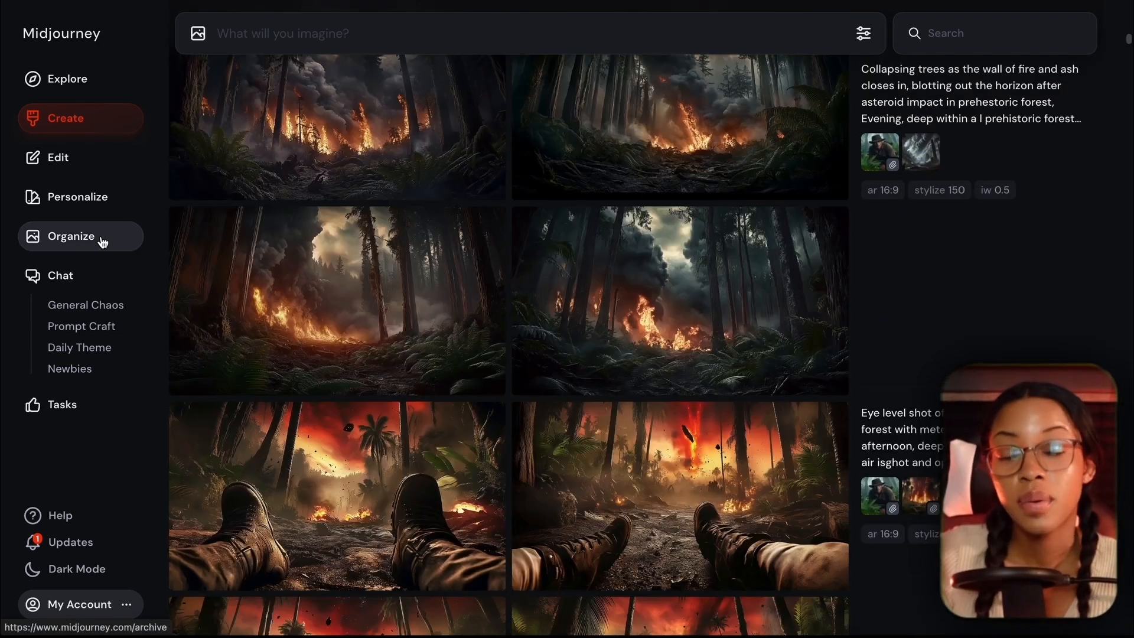
{"action": "left_click", "coordinate": [103, 239]}
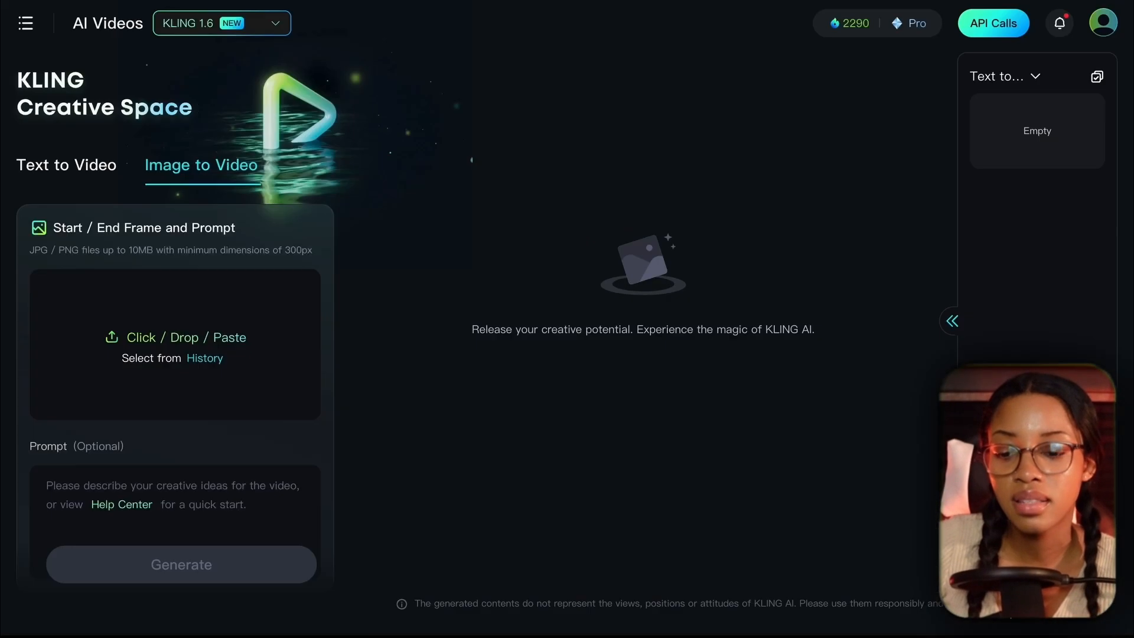
In KLING AI, add the crouching Tour Guide image as start frame and generate a video prompted "hand held shot, the man looks around with serious face".
{"action": "key", "text": "ctrl+v"}
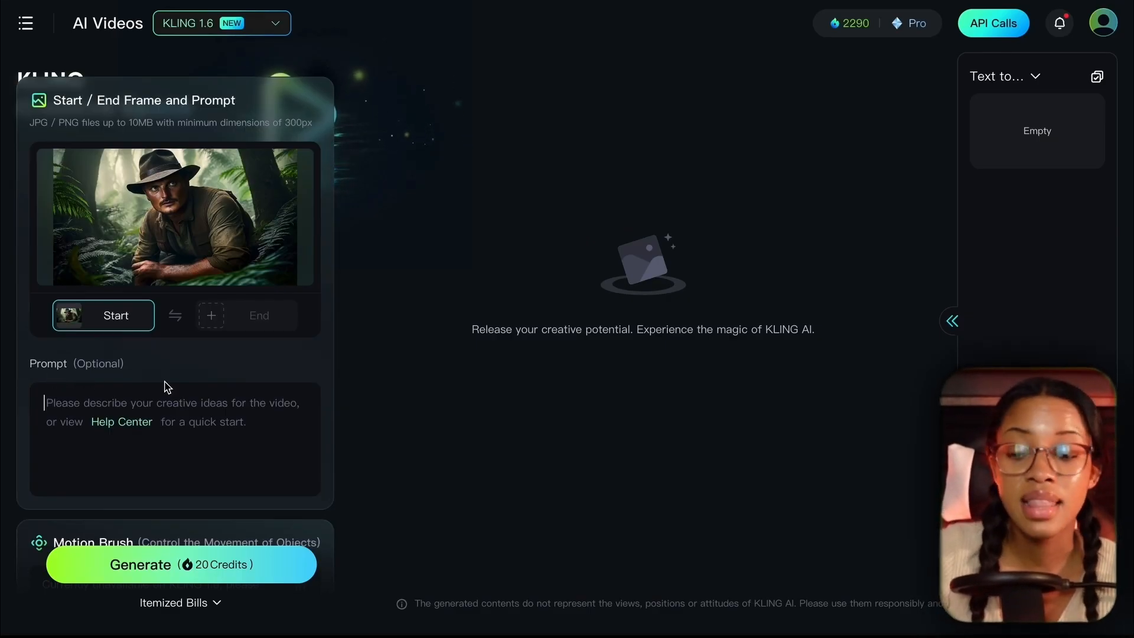
{"action": "mouse_move", "coordinate": [173, 254]}
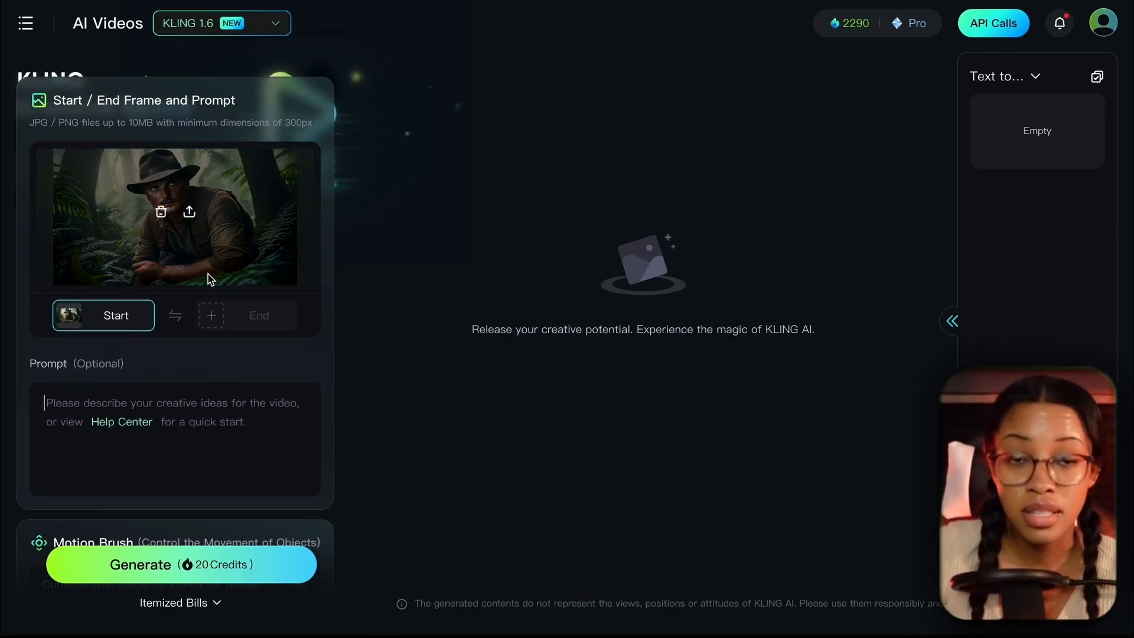
{"action": "left_click", "coordinate": [187, 450]}
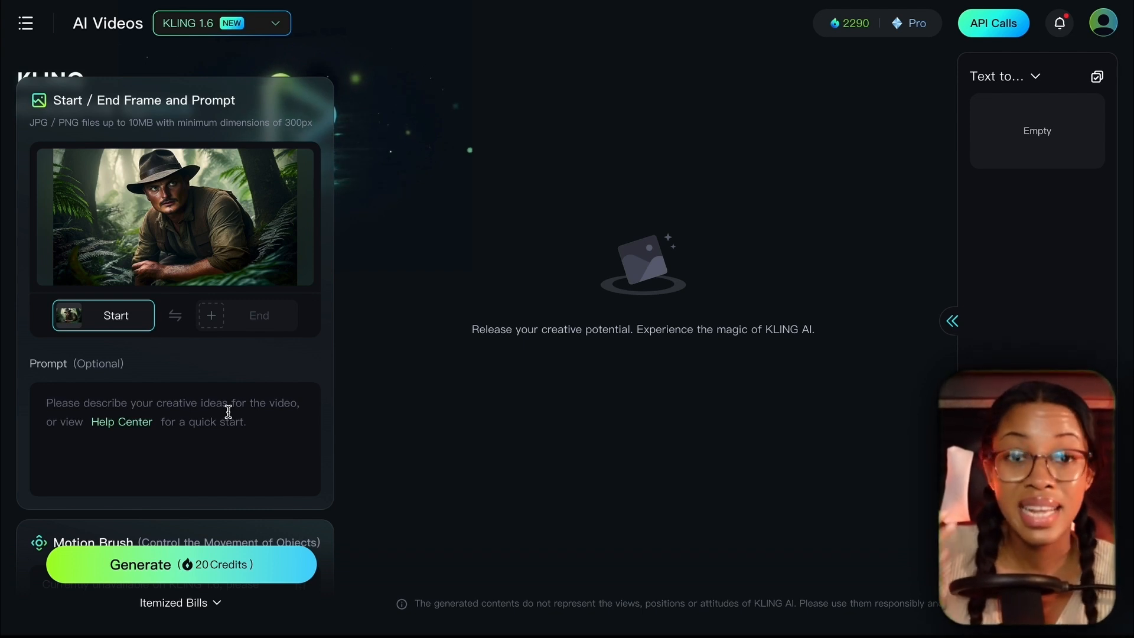
{"action": "left_click", "coordinate": [228, 411]}
{"action": "type", "text": "hand"}
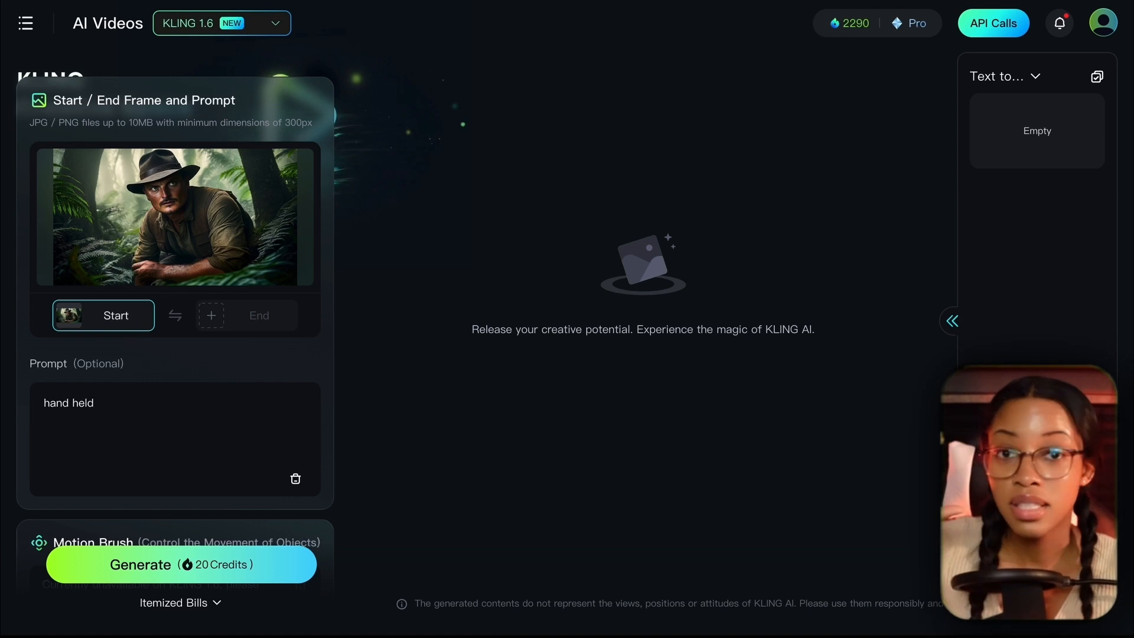
{"action": "type", "text": " held"}
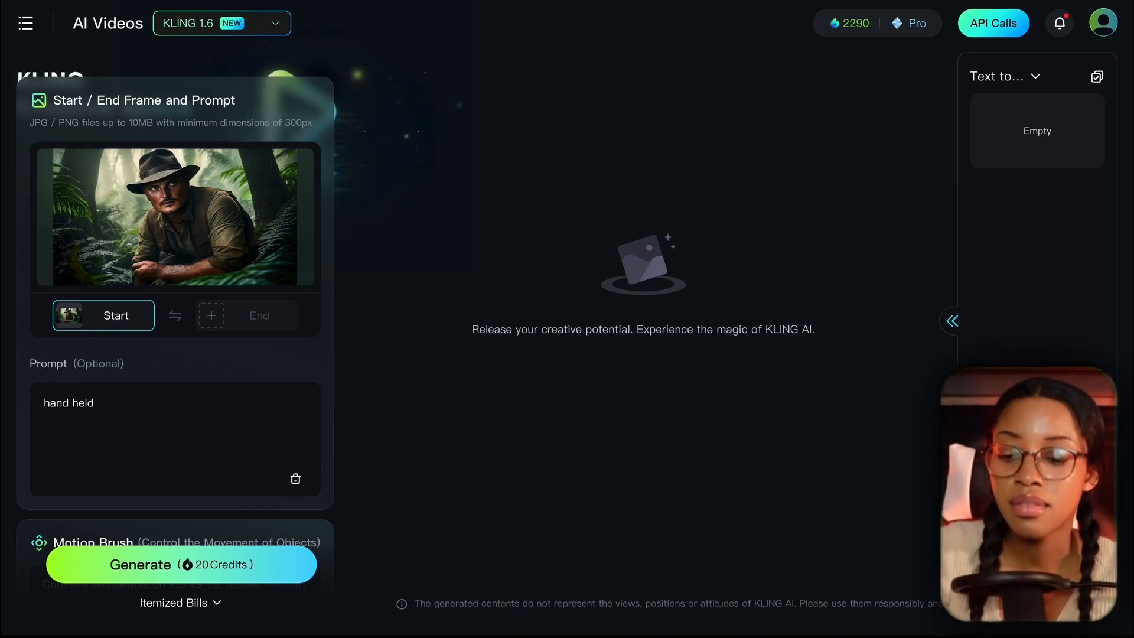
{"action": "type", "text": " shot."}
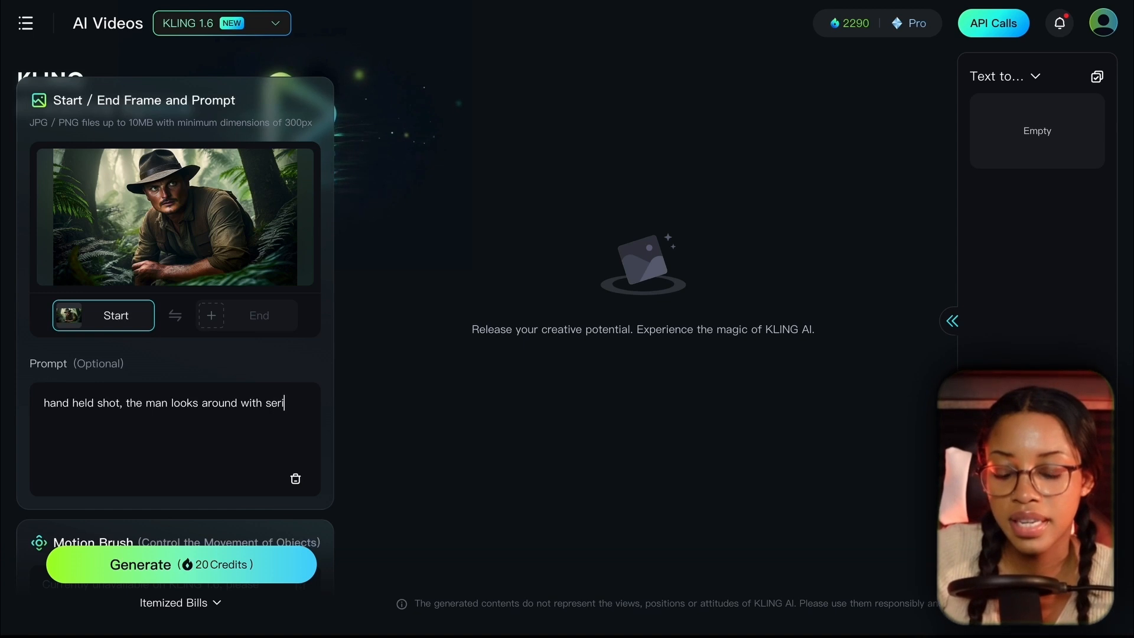
{"action": "left_click", "coordinate": [194, 574]}
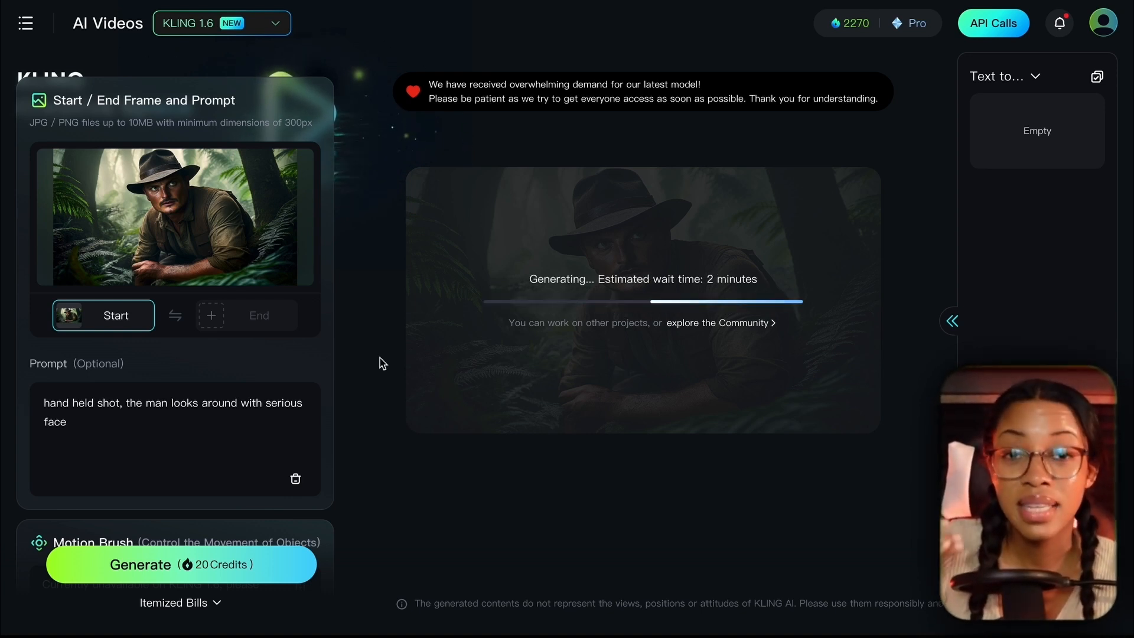
Replace the start frame with the misty forest image, shorten the prompt to "hand held shot" and generate the video.
{"action": "mouse_move", "coordinate": [158, 250]}
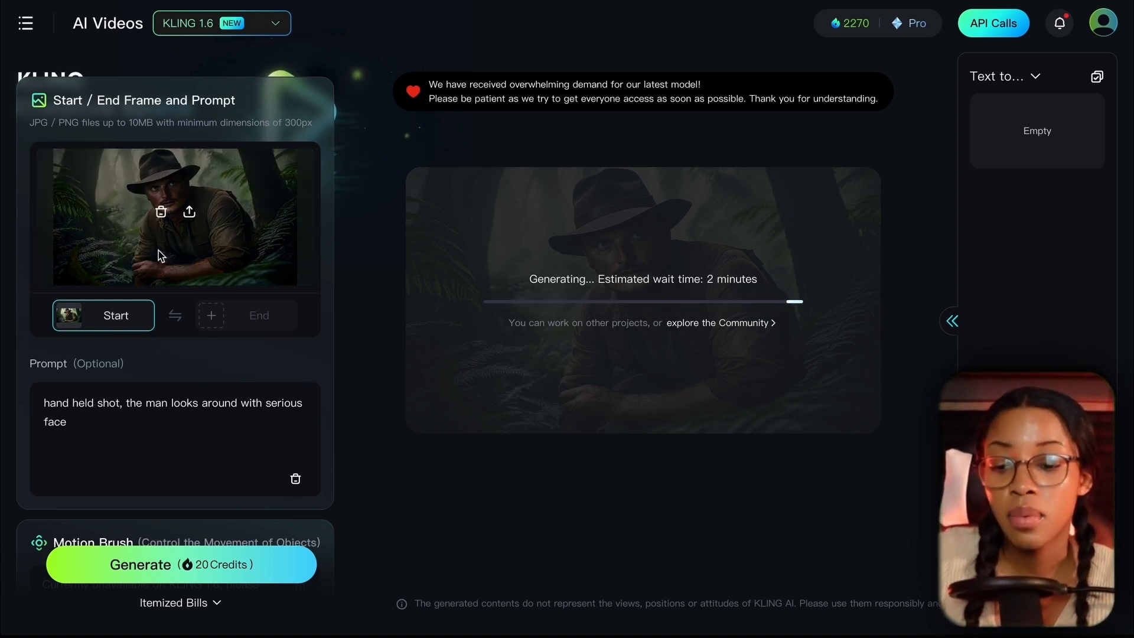
{"action": "left_click", "coordinate": [161, 213]}
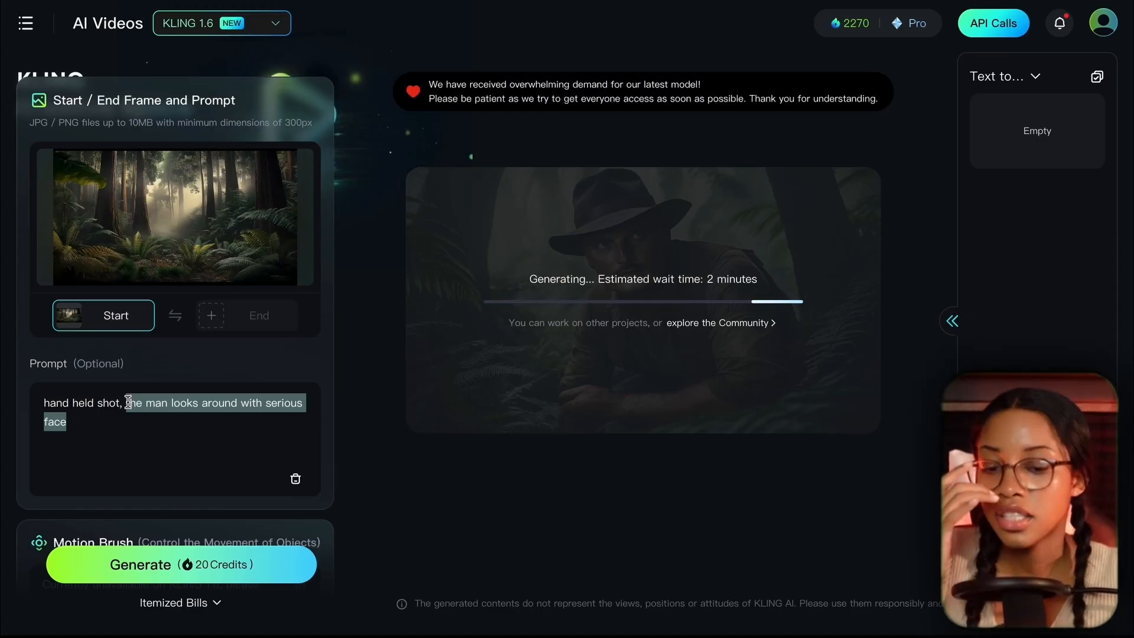
{"action": "key", "text": "BackSpace"}
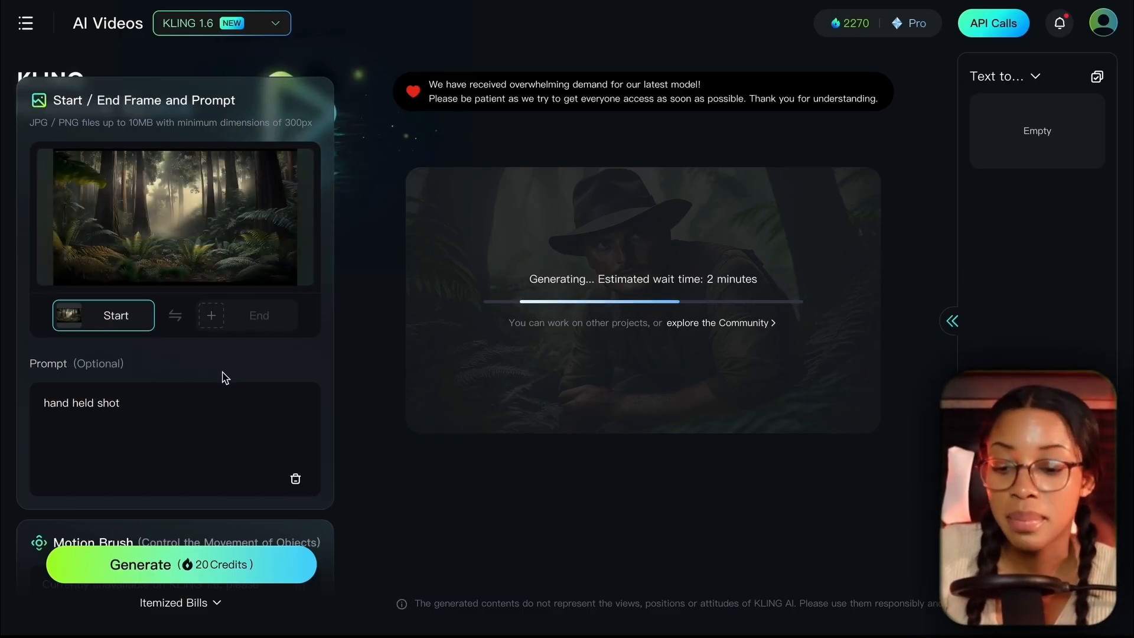
{"action": "scroll", "coordinate": [222, 387], "scroll_direction": "down", "scroll_amount": 2}
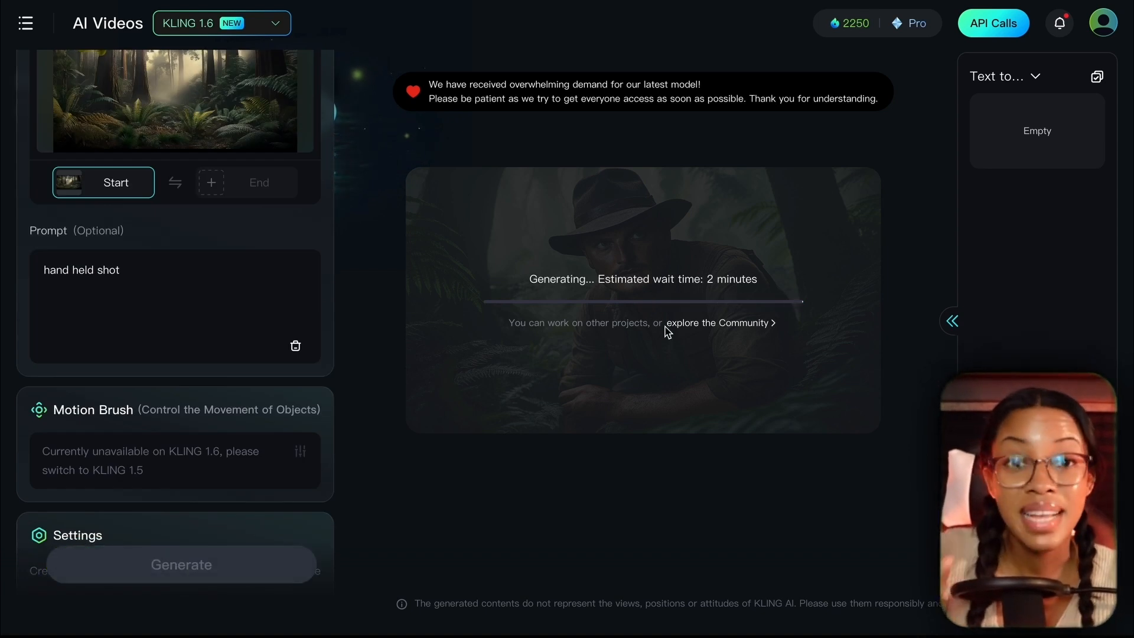
{"action": "scroll", "coordinate": [260, 272], "scroll_direction": "up", "scroll_amount": 2}
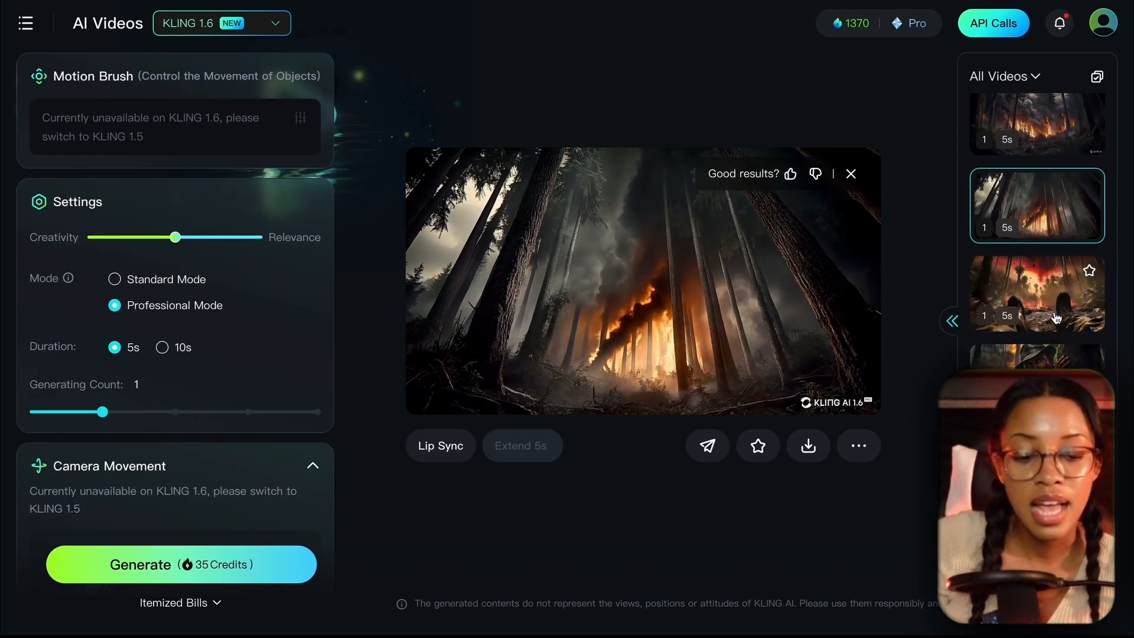
Preview the clip of the Tour Guide bracing against a tree near the fire and download it without watermark.
{"action": "left_click", "coordinate": [1051, 334]}
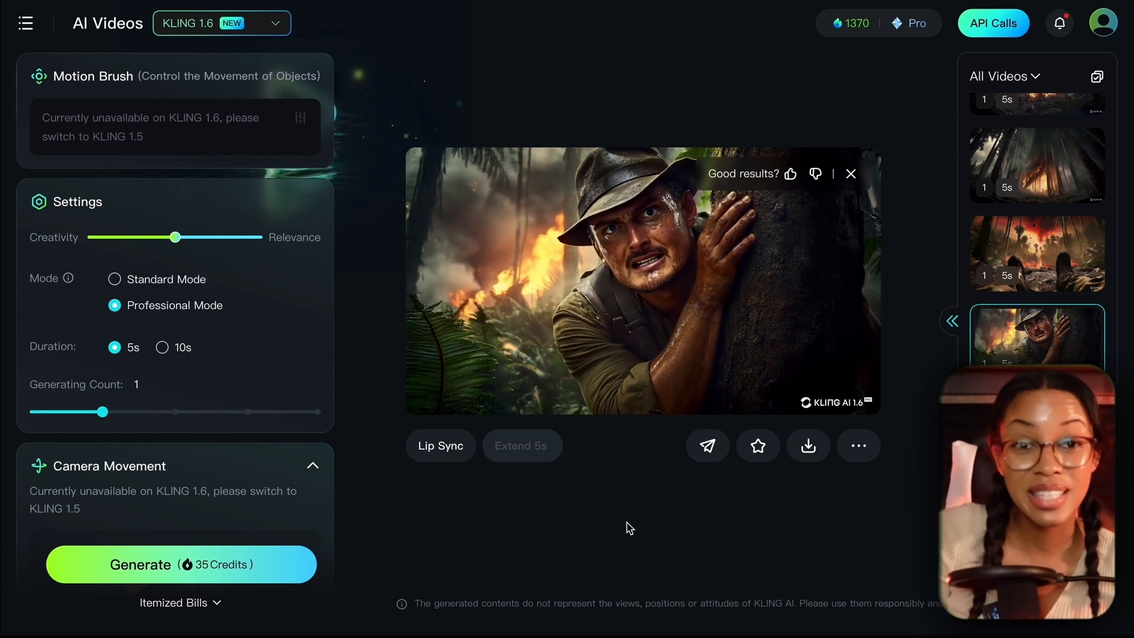
{"action": "left_click", "coordinate": [634, 278]}
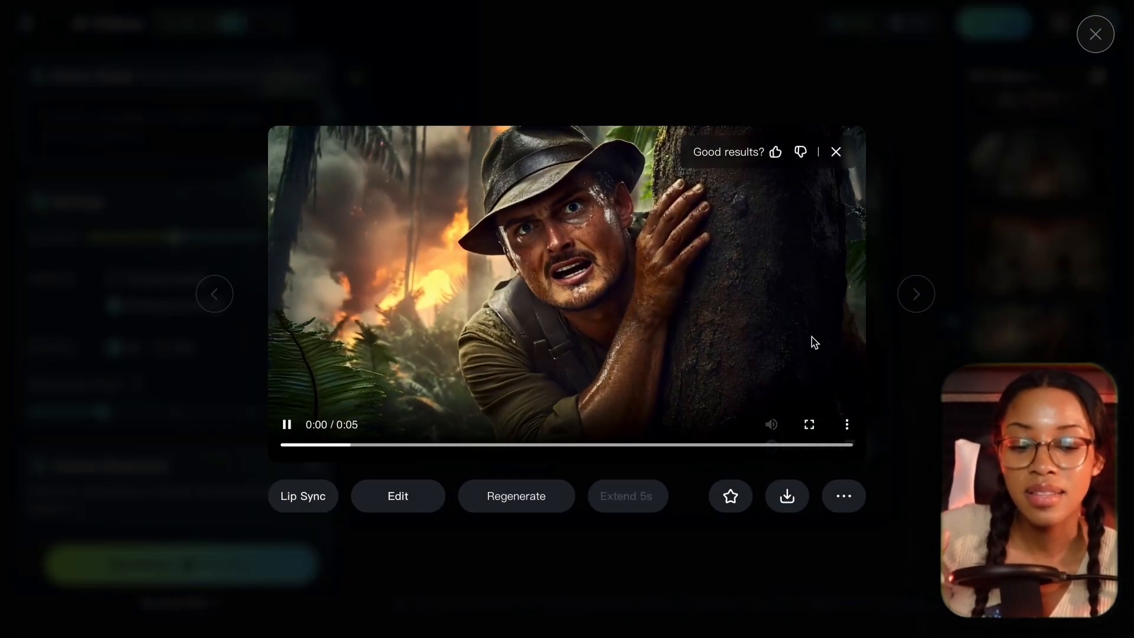
{"action": "left_click", "coordinate": [957, 198]}
{"action": "mouse_move", "coordinate": [814, 447]}
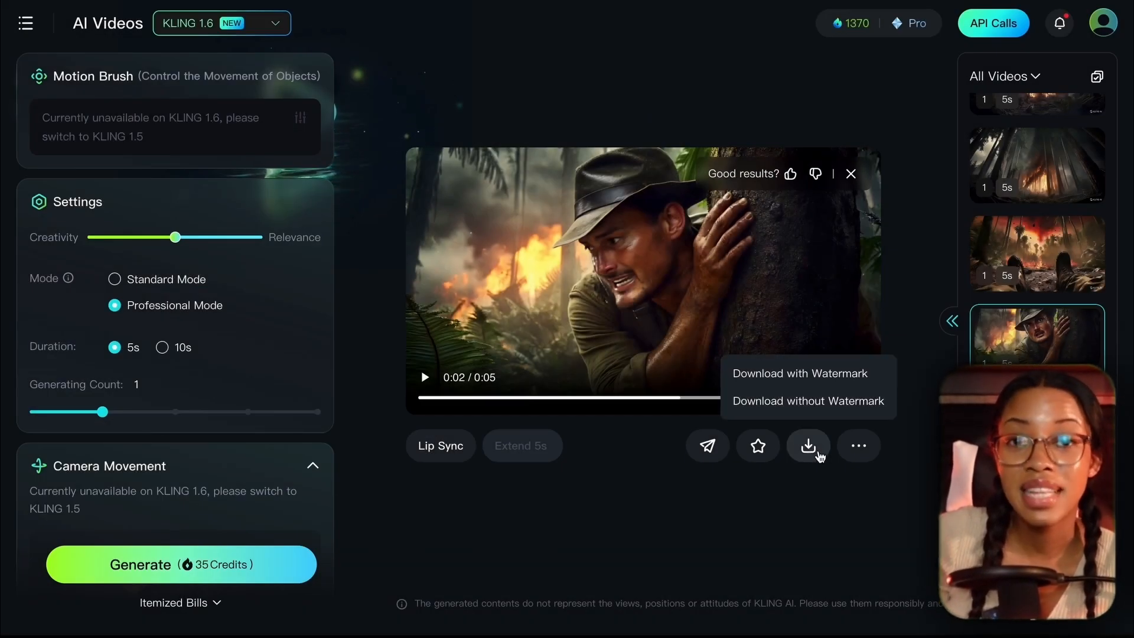
{"action": "left_click", "coordinate": [808, 401]}
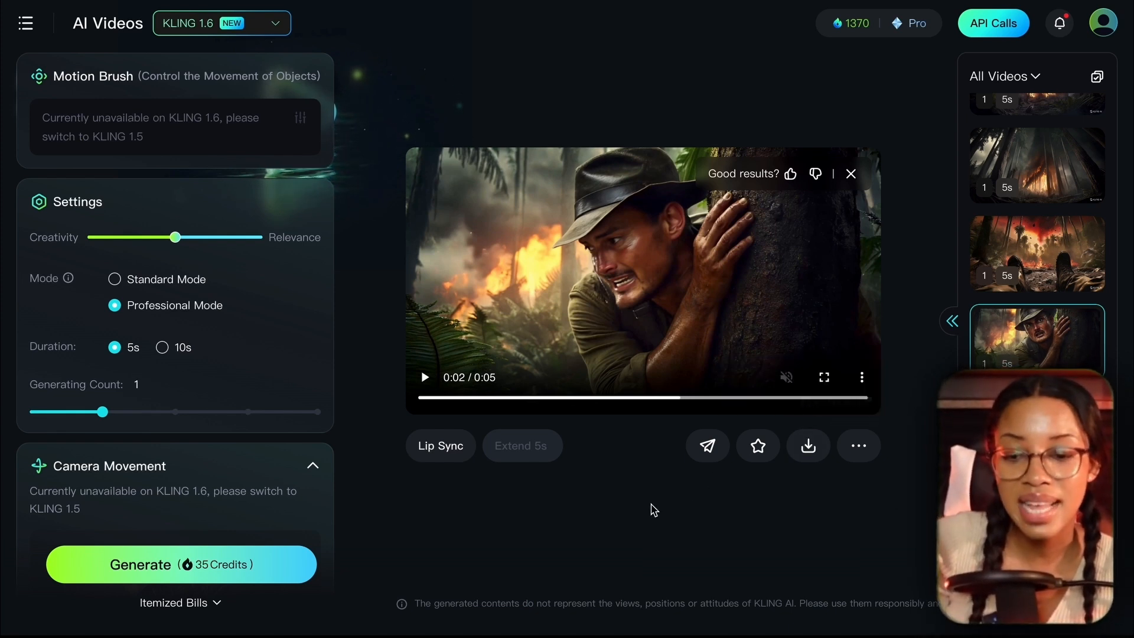
In ElevenLabs, look through the saved voices and select David - American Narrator for text to speech.
{"action": "scroll", "coordinate": [1054, 342], "scroll_direction": "down", "scroll_amount": 5}
{"action": "scroll", "coordinate": [1054, 342], "scroll_direction": "up", "scroll_amount": 3}
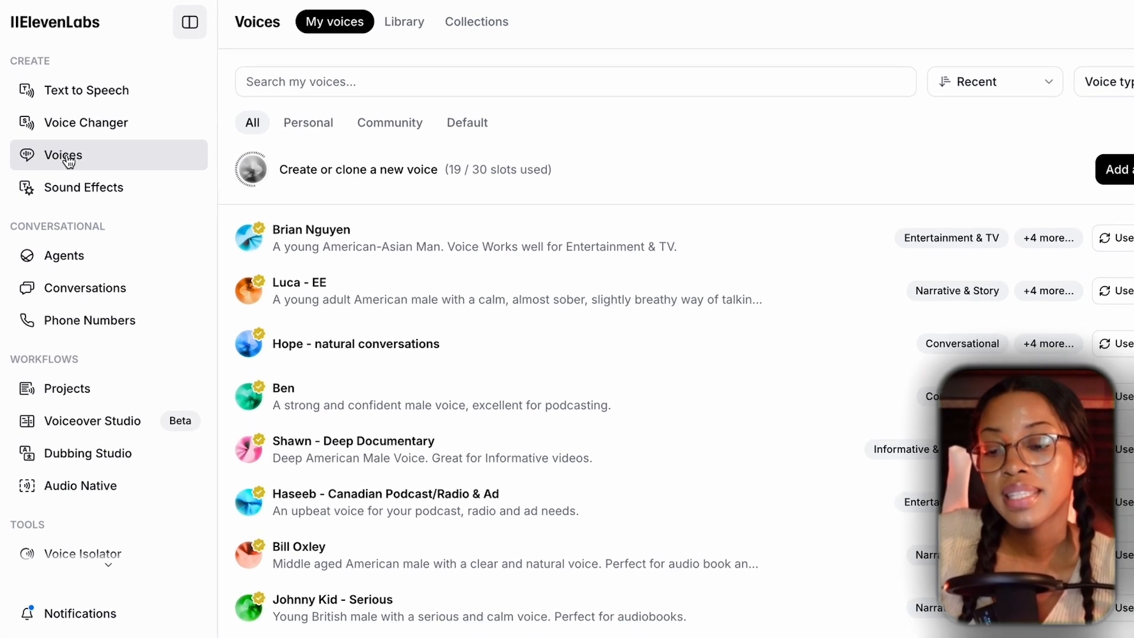
{"action": "scroll", "coordinate": [671, 330], "scroll_direction": "down", "scroll_amount": 1}
{"action": "scroll", "coordinate": [687, 306], "scroll_direction": "up", "scroll_amount": 1}
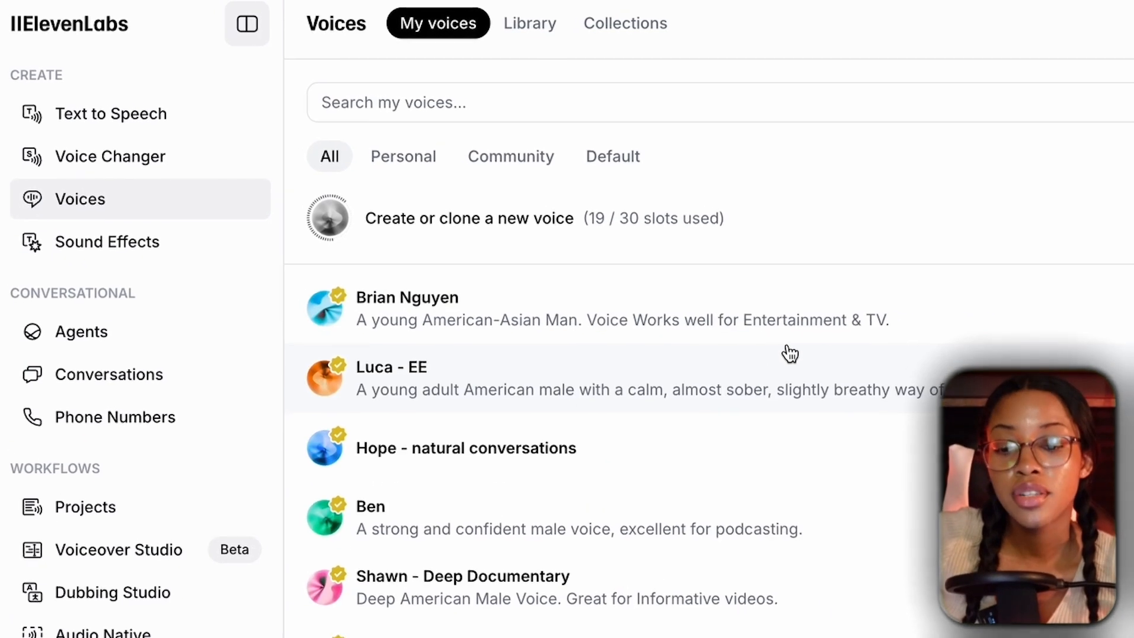
{"action": "scroll", "coordinate": [656, 295], "scroll_direction": "down", "scroll_amount": 5}
{"action": "scroll", "coordinate": [717, 322], "scroll_direction": "down", "scroll_amount": 2}
{"action": "scroll", "coordinate": [681, 309], "scroll_direction": "up", "scroll_amount": 5}
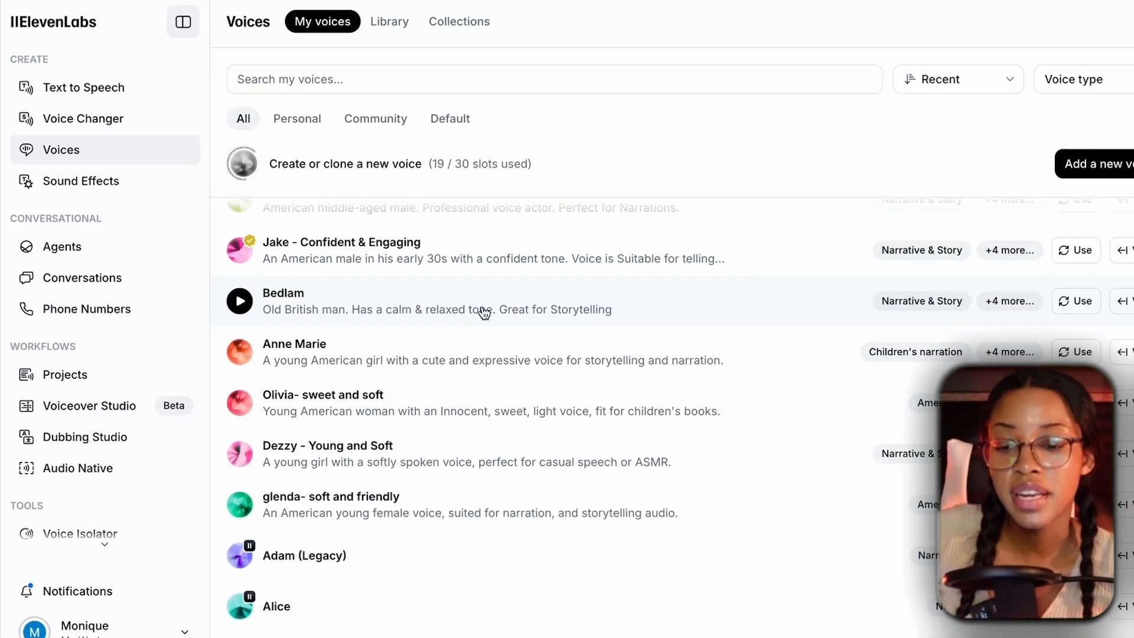
{"action": "scroll", "coordinate": [491, 332], "scroll_direction": "up", "scroll_amount": 2}
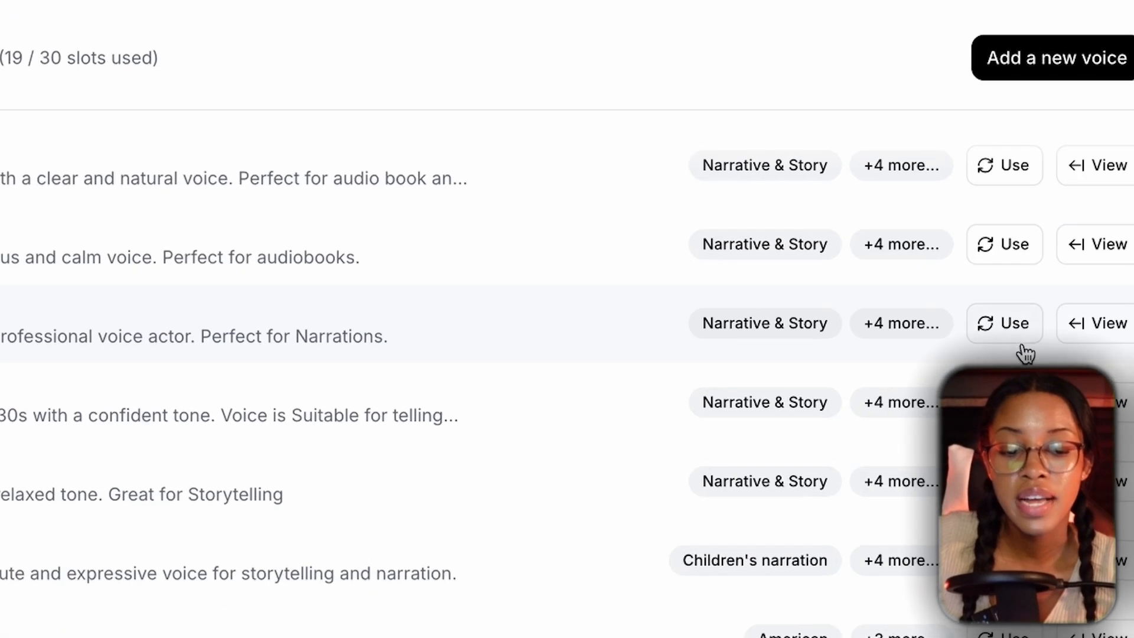
{"action": "left_click", "coordinate": [1011, 326]}
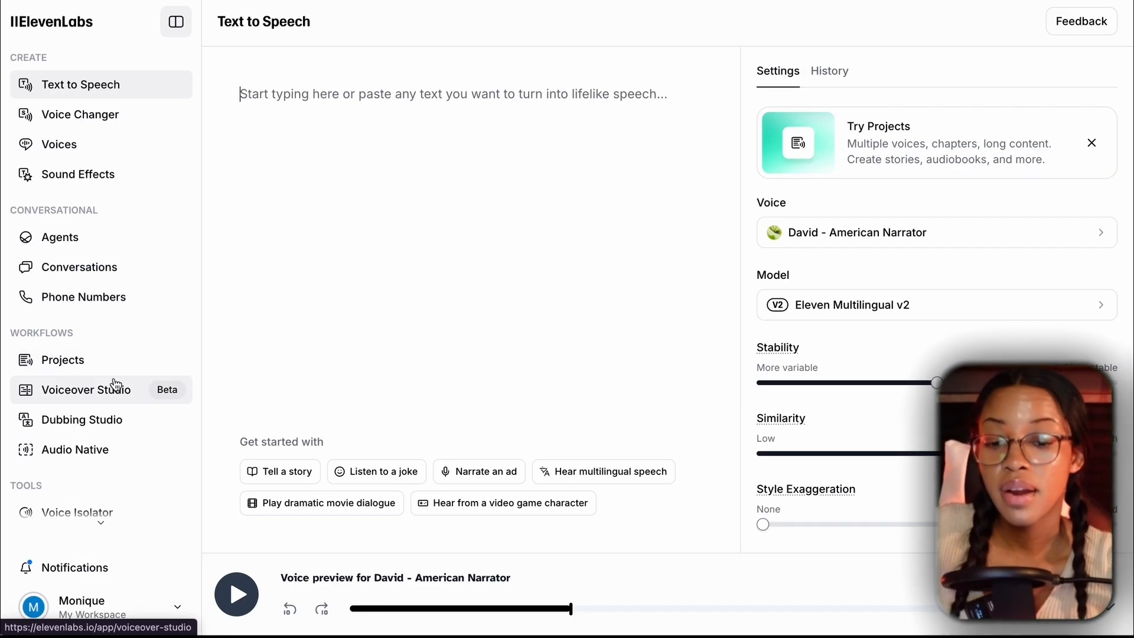
Start a new project from scratch in ElevenLabs Projects and set its voice to David - American Narrator.
{"action": "left_click", "coordinate": [101, 361]}
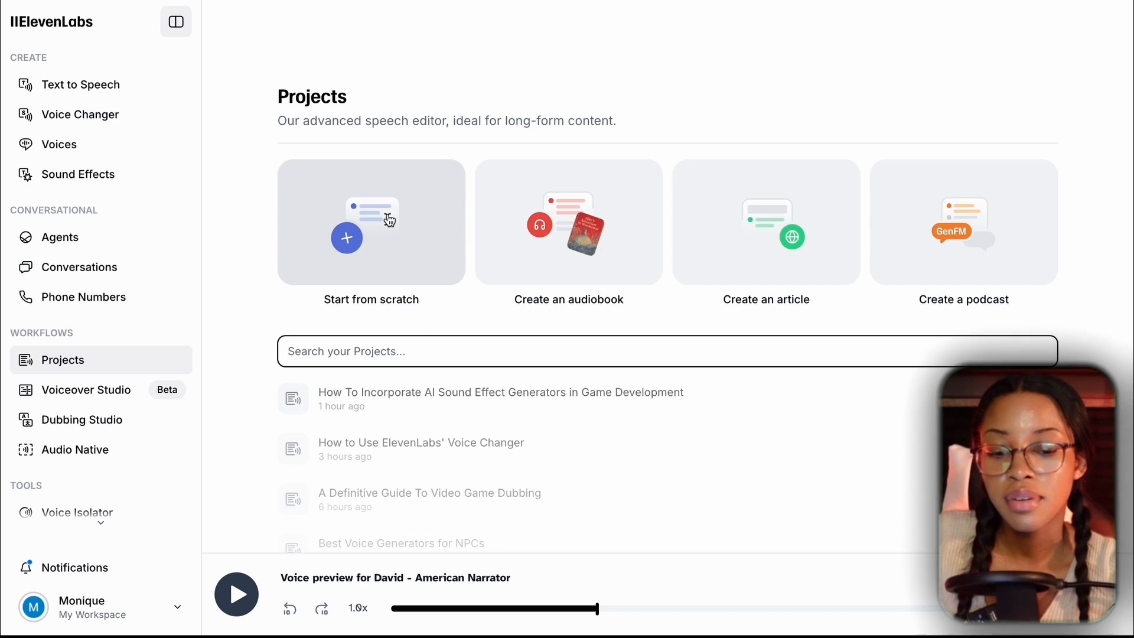
{"action": "left_click", "coordinate": [390, 221]}
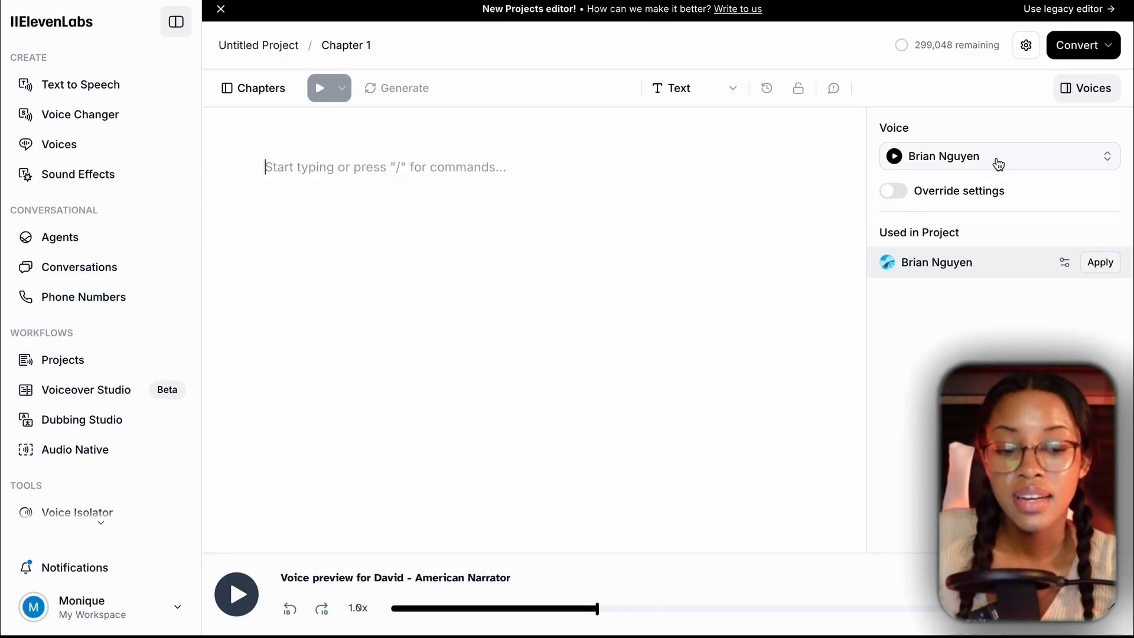
{"action": "left_click", "coordinate": [995, 161]}
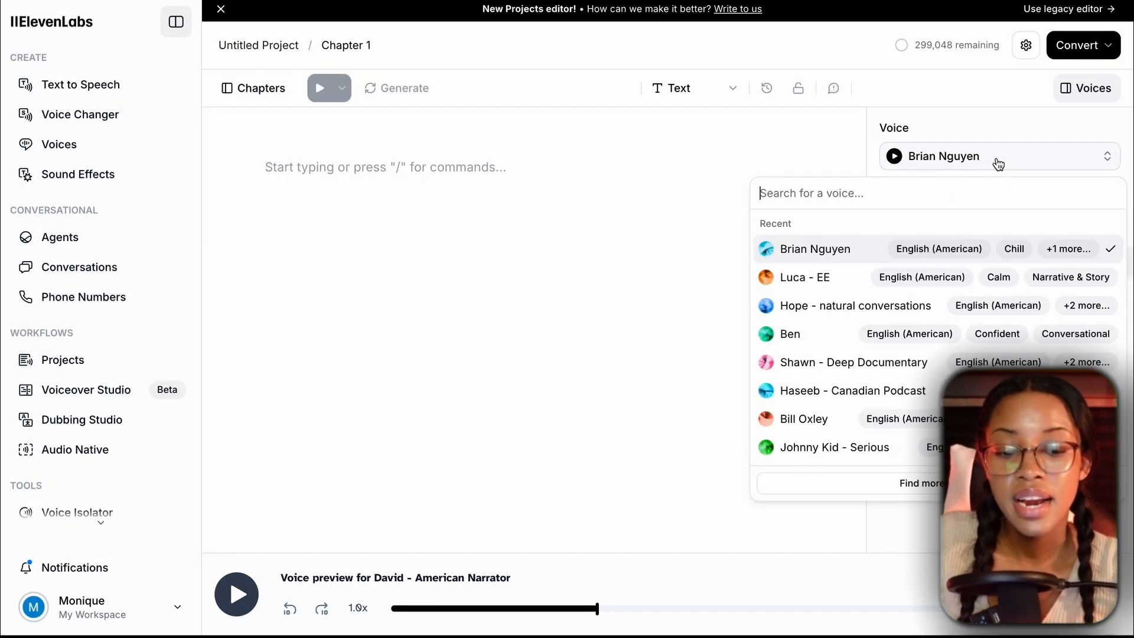
{"action": "scroll", "coordinate": [913, 370], "scroll_direction": "down", "scroll_amount": 3}
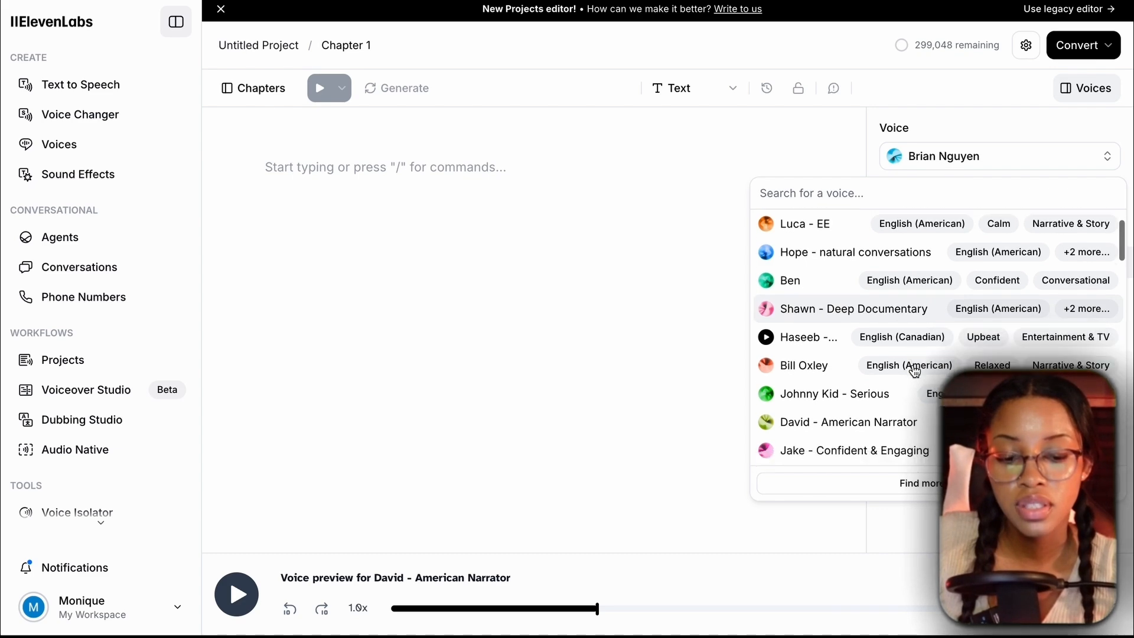
{"action": "left_click", "coordinate": [853, 394]}
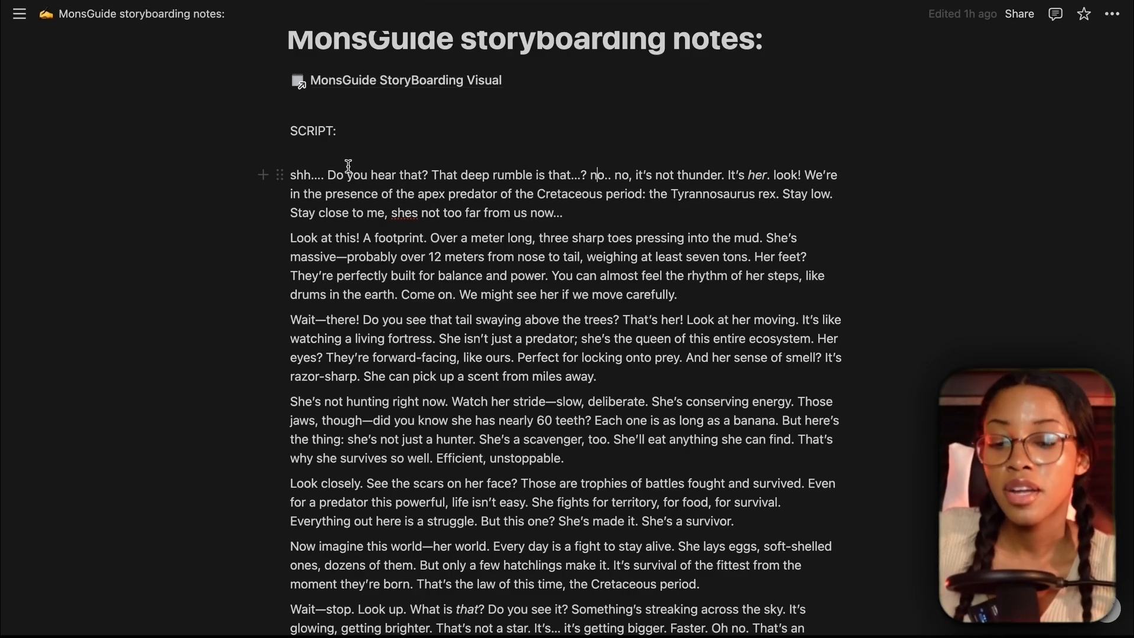
Copy the script from the MonsGuide storyboarding notes and paste it into Chapter 1 of the ElevenLabs project.
{"action": "left_click_drag", "start_coordinate": [293, 175], "coordinate": [633, 416]}
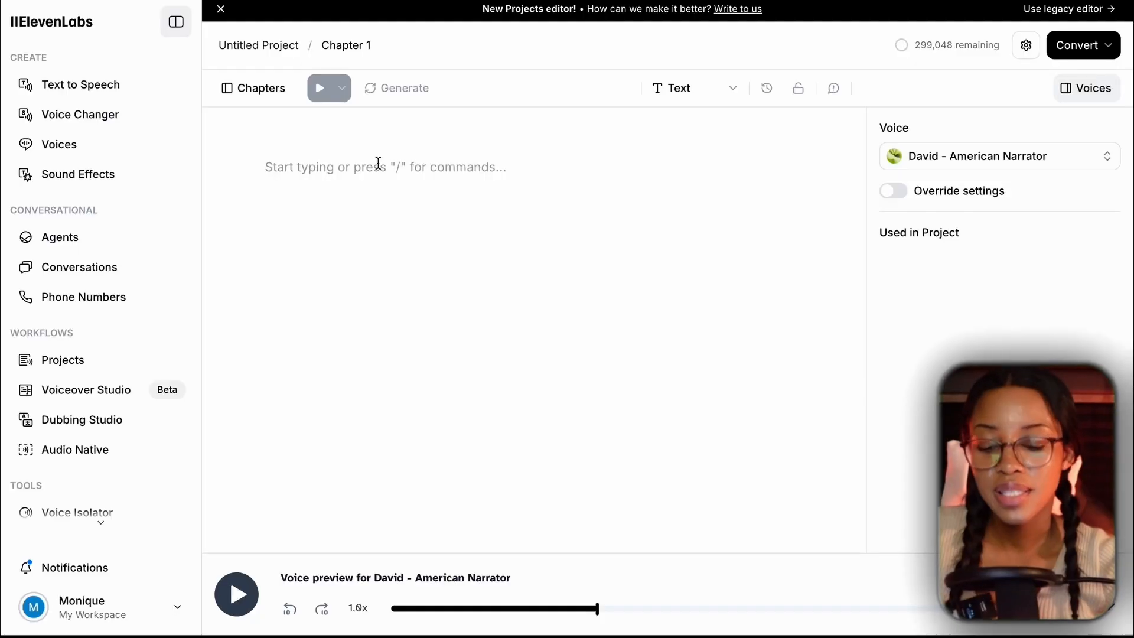
{"action": "left_click", "coordinate": [376, 165]}
{"action": "key", "text": "ctrl+v"}
{"action": "scroll", "coordinate": [515, 256], "scroll_direction": "up", "scroll_amount": 5}
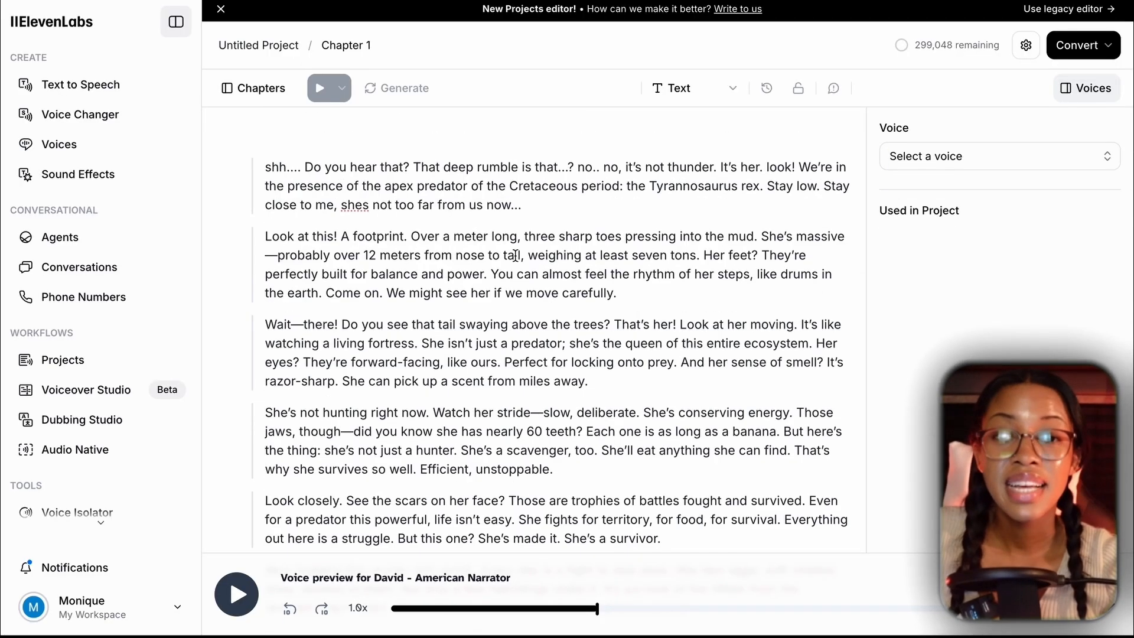
{"action": "scroll", "coordinate": [515, 255], "scroll_direction": "down", "scroll_amount": 10}
{"action": "scroll", "coordinate": [515, 255], "scroll_direction": "up", "scroll_amount": 10}
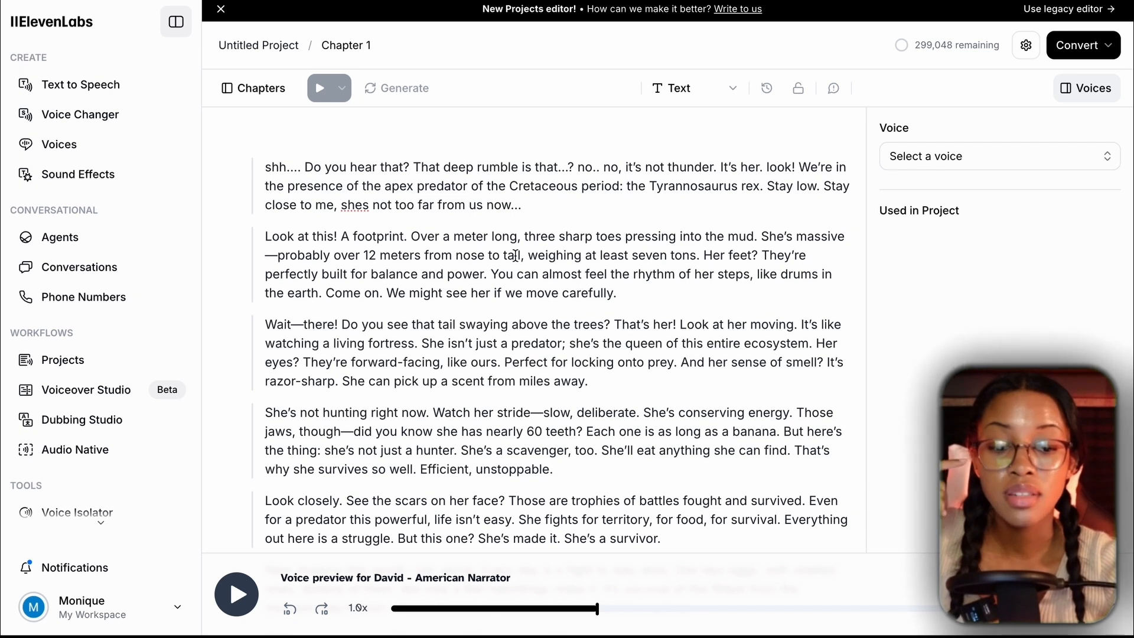
{"action": "left_click", "coordinate": [71, 94]}
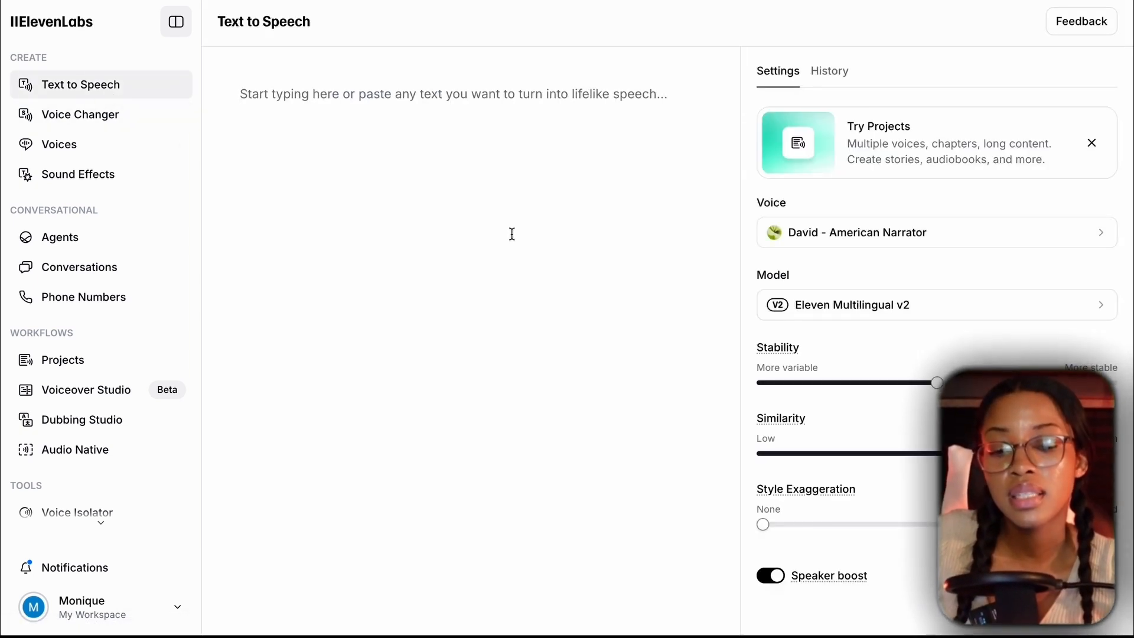
{"action": "left_click", "coordinate": [506, 92]}
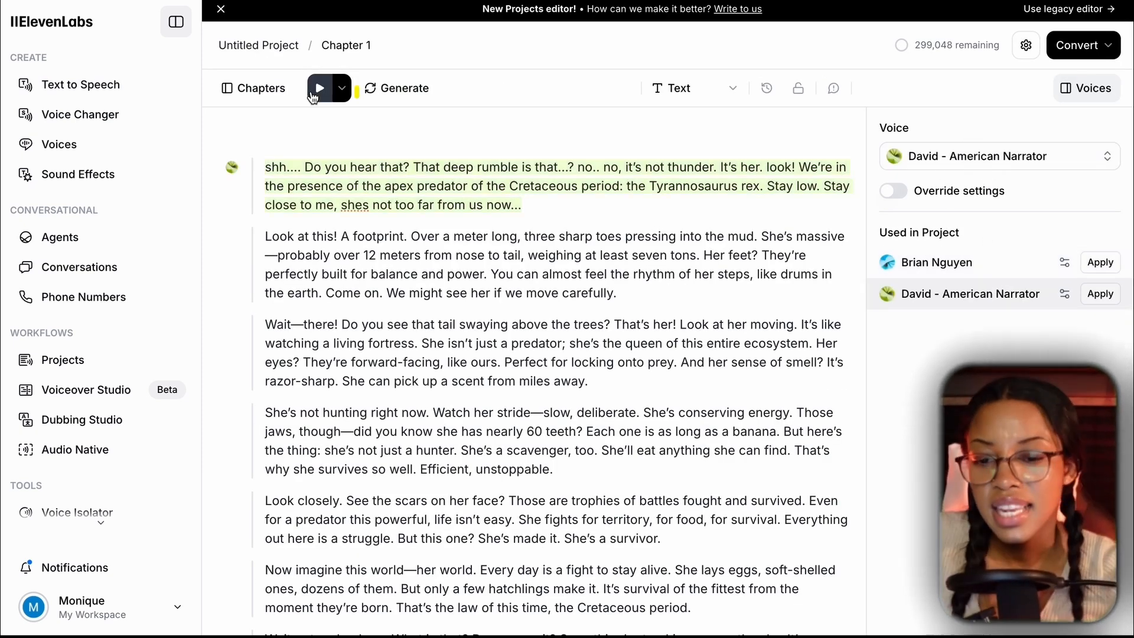
Generate and play the opening paragraph's narration in the project, and read through the rest of the script.
{"action": "left_click", "coordinate": [320, 90]}
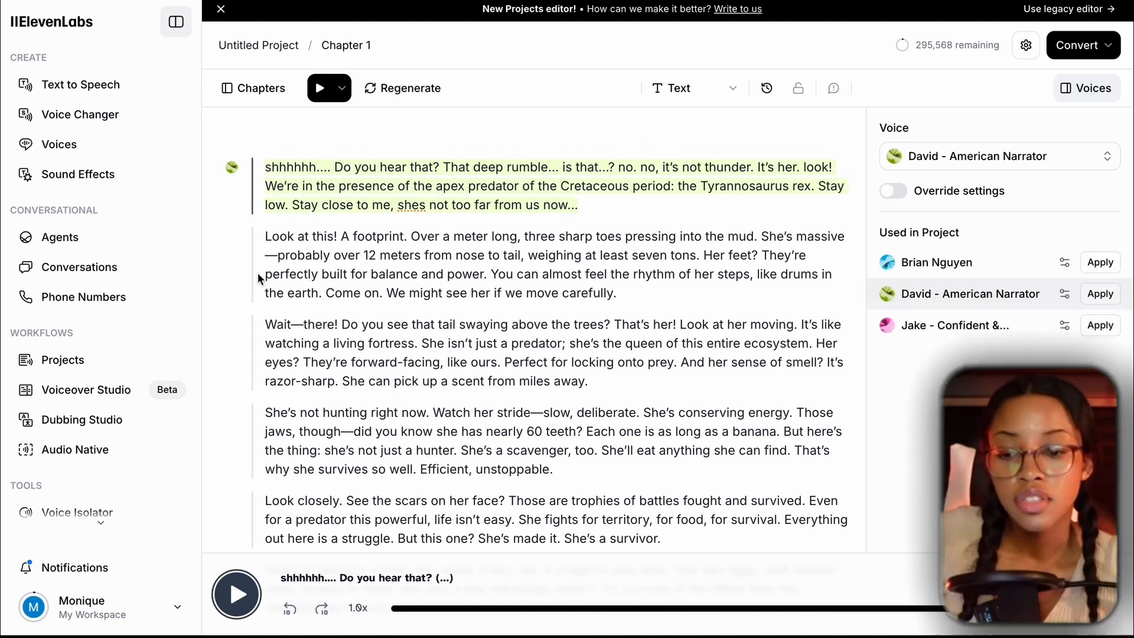
{"action": "left_click", "coordinate": [317, 90]}
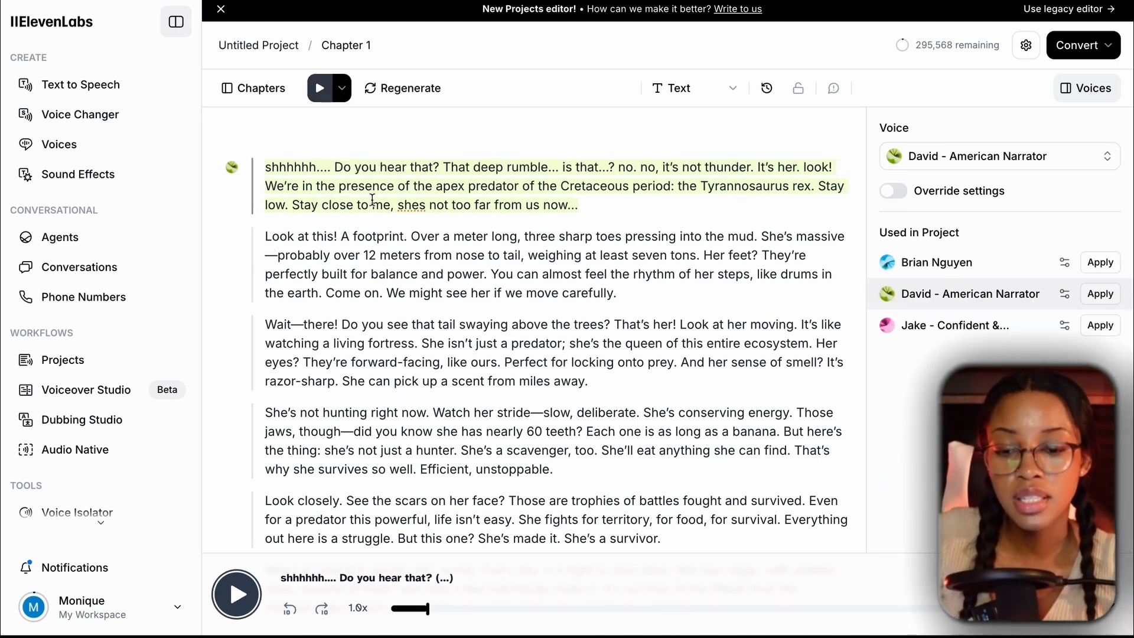
{"action": "scroll", "coordinate": [398, 208], "scroll_direction": "down", "scroll_amount": 1}
{"action": "scroll", "coordinate": [399, 211], "scroll_direction": "up", "scroll_amount": 1}
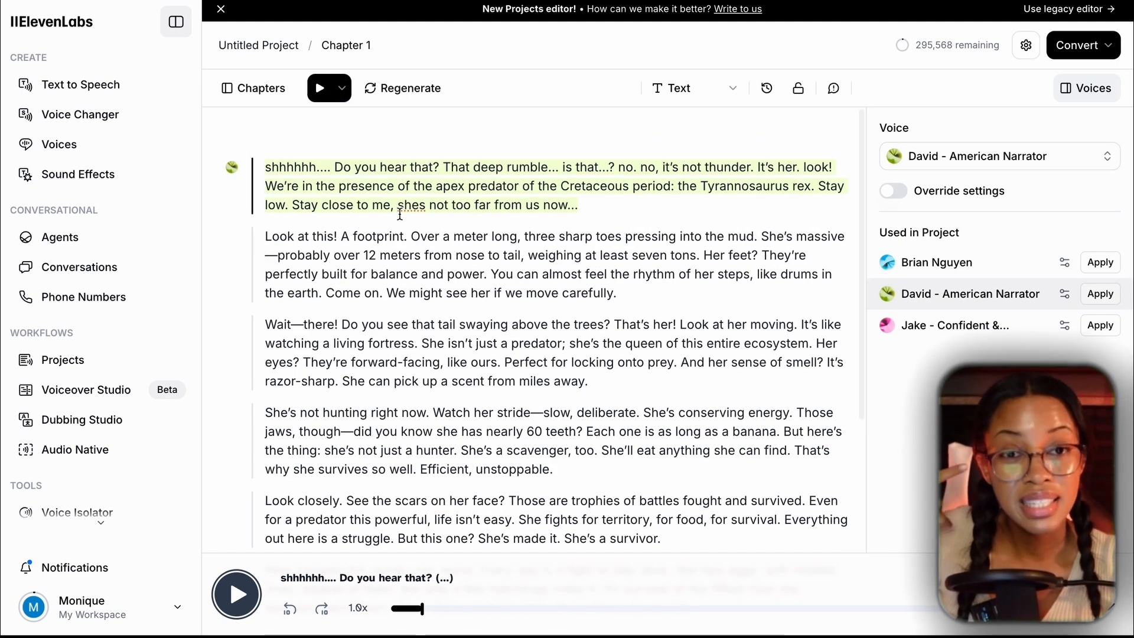
{"action": "scroll", "coordinate": [469, 243], "scroll_direction": "down", "scroll_amount": 5}
{"action": "scroll", "coordinate": [471, 247], "scroll_direction": "up", "scroll_amount": 5}
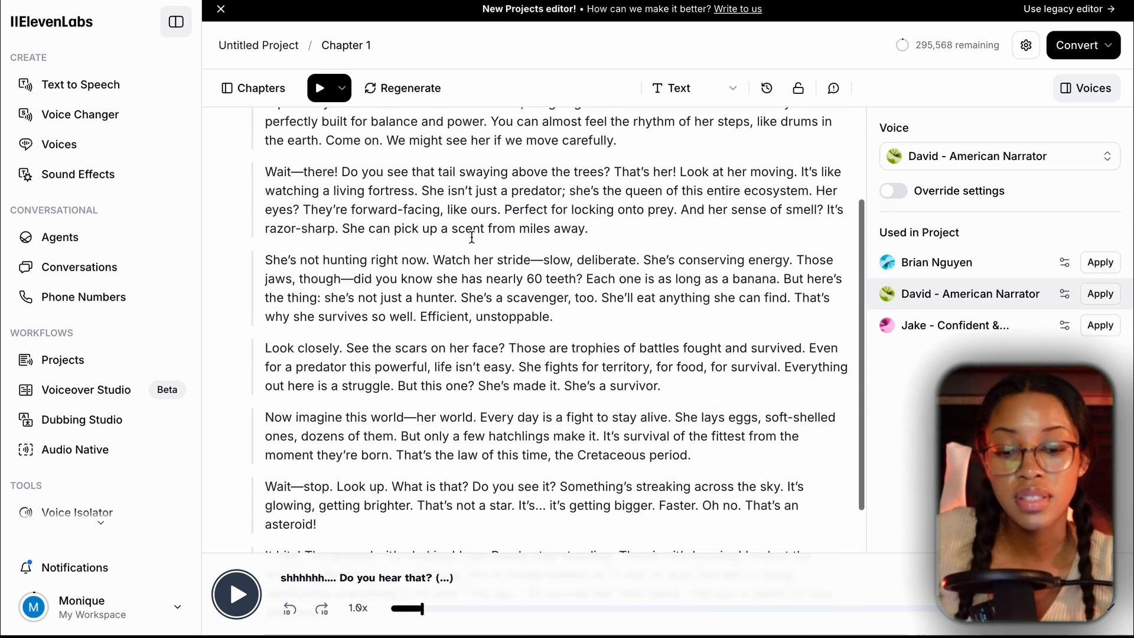
{"action": "scroll", "coordinate": [472, 254], "scroll_direction": "down", "scroll_amount": 5}
{"action": "scroll", "coordinate": [481, 329], "scroll_direction": "up", "scroll_amount": 4}
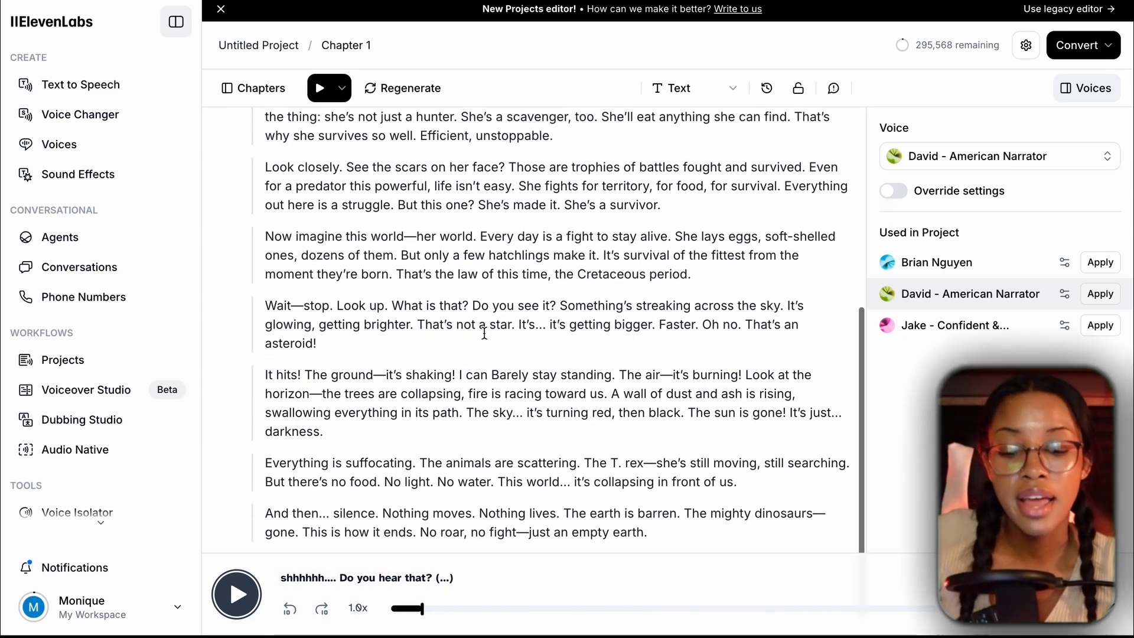
{"action": "scroll", "coordinate": [484, 333], "scroll_direction": "up", "scroll_amount": 1}
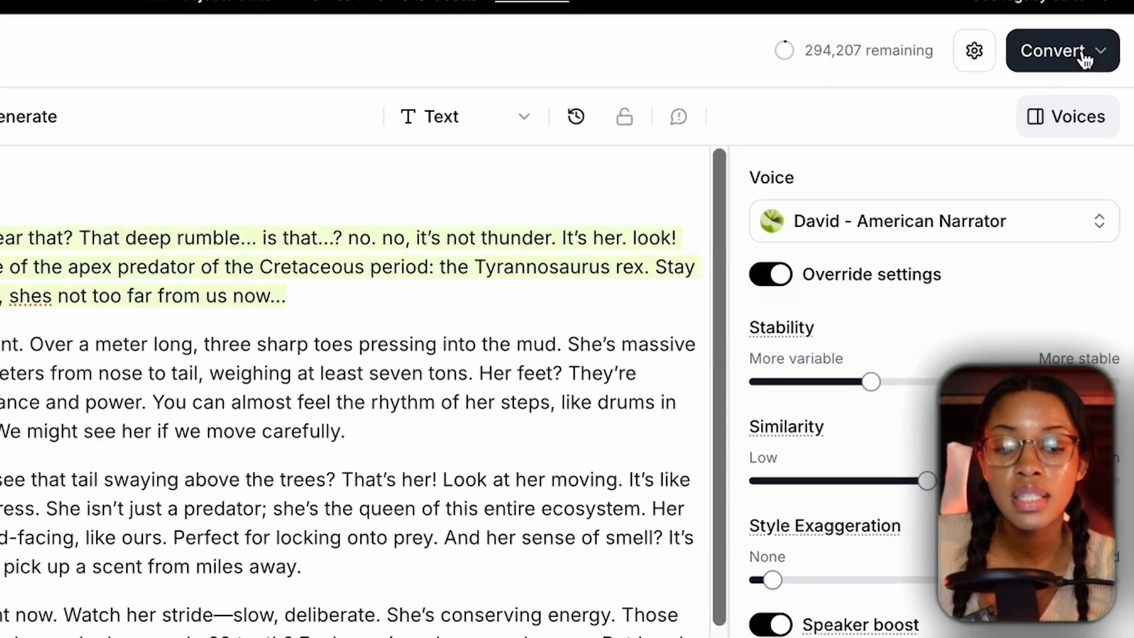
Convert all of the project's remaining text to audio with Auto-regenerate enabled.
{"action": "left_click", "coordinate": [1095, 48]}
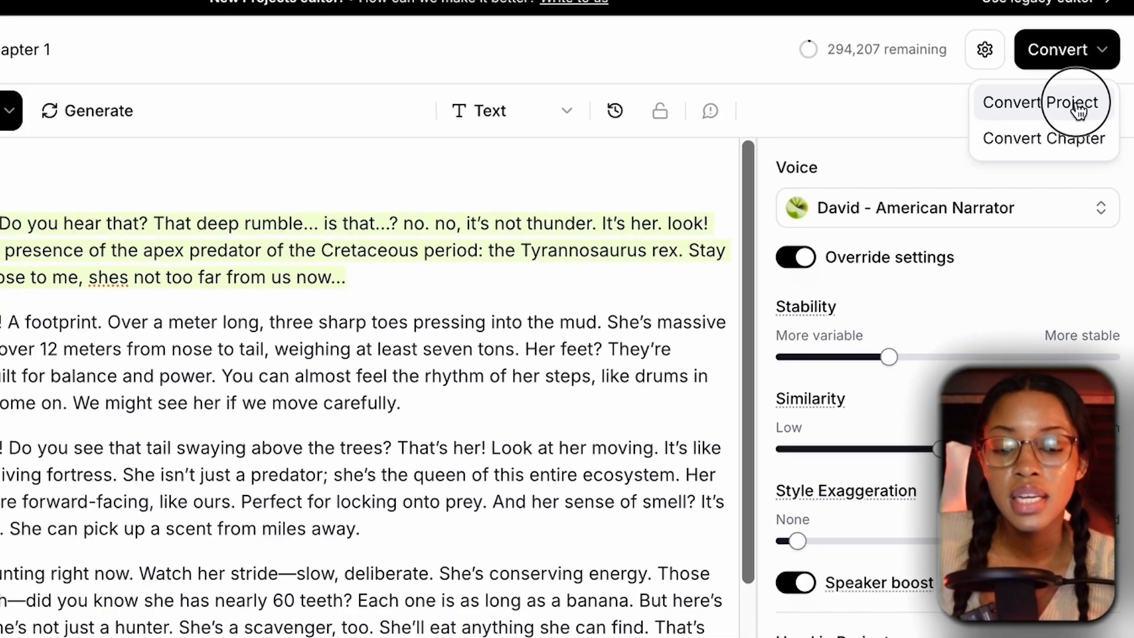
{"action": "left_click", "coordinate": [1072, 115]}
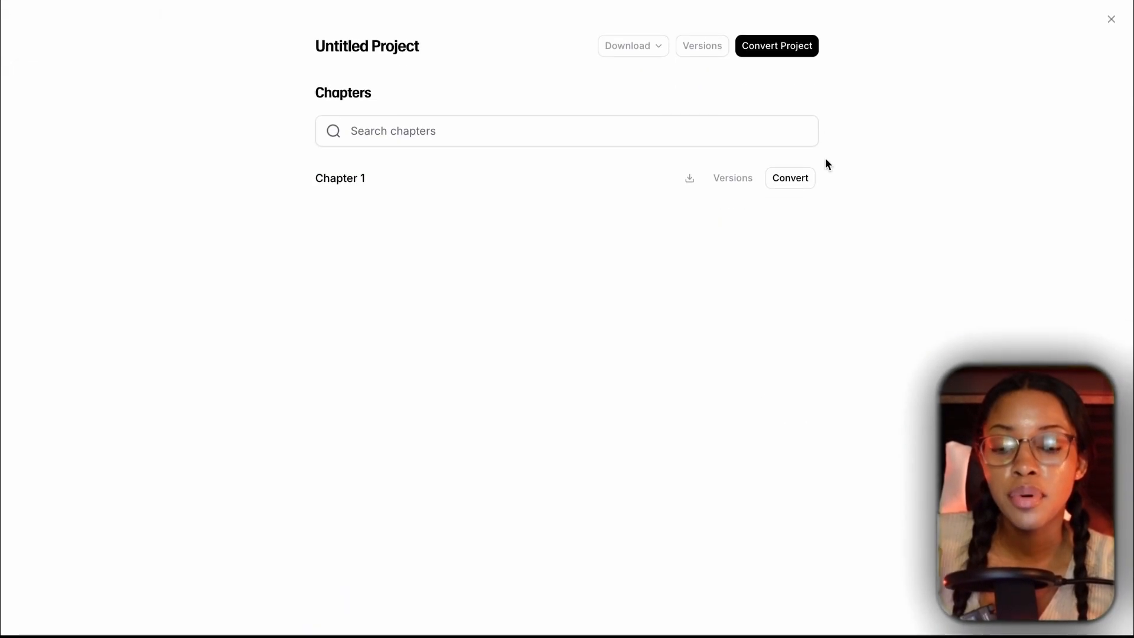
{"action": "left_click", "coordinate": [779, 47]}
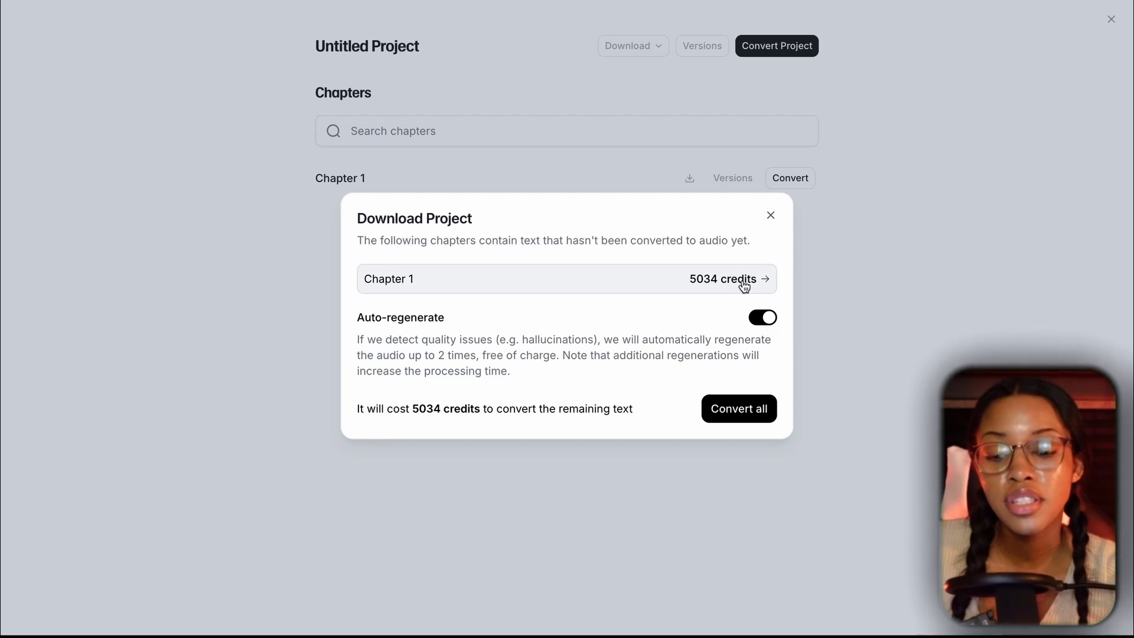
{"action": "left_click", "coordinate": [766, 322]}
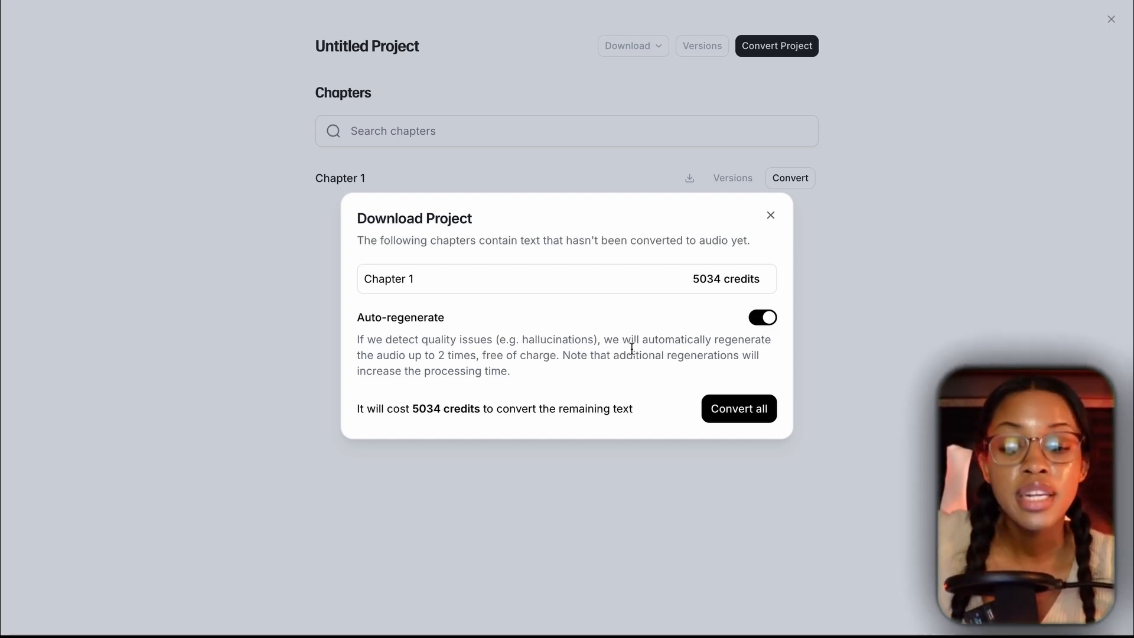
{"action": "left_click_drag", "start_coordinate": [480, 356], "coordinate": [568, 356]}
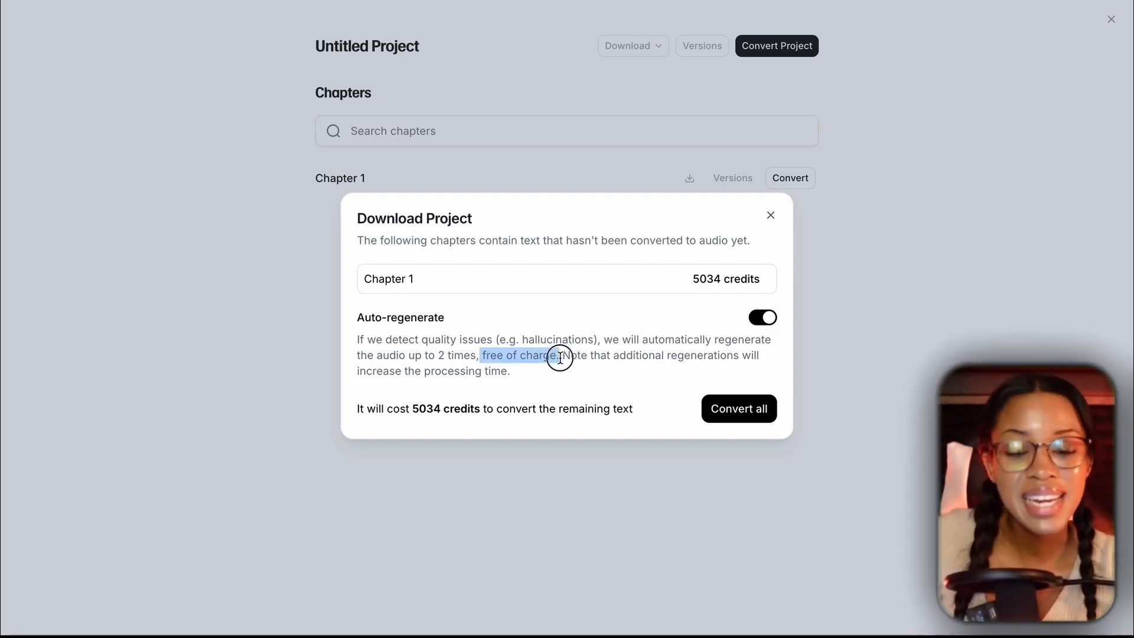
{"action": "left_click", "coordinate": [587, 378]}
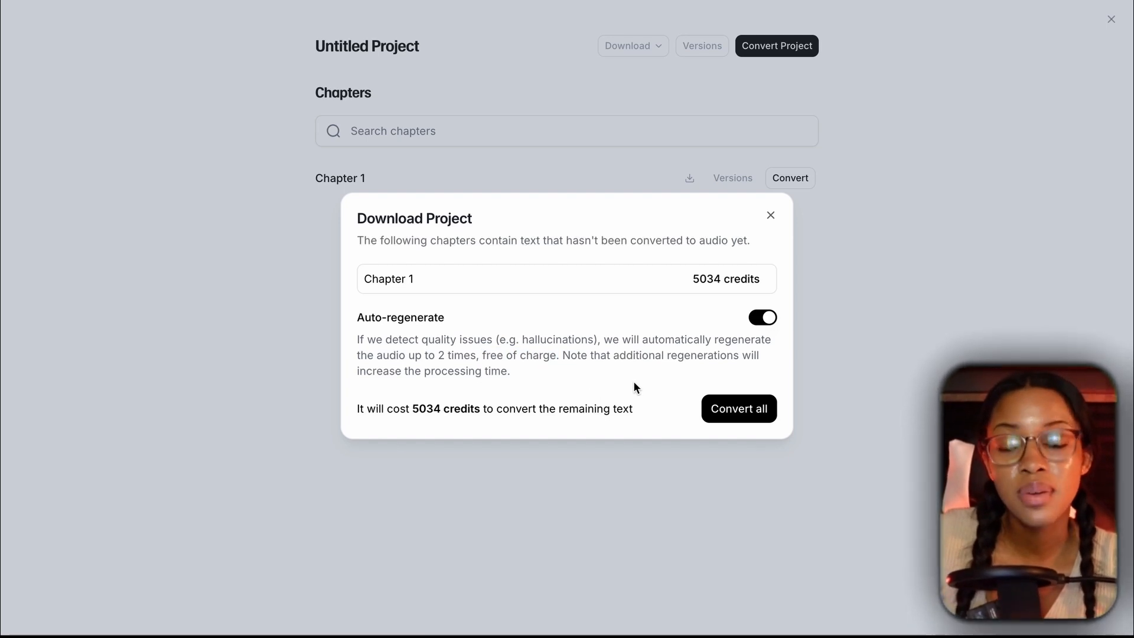
{"action": "left_click", "coordinate": [761, 412]}
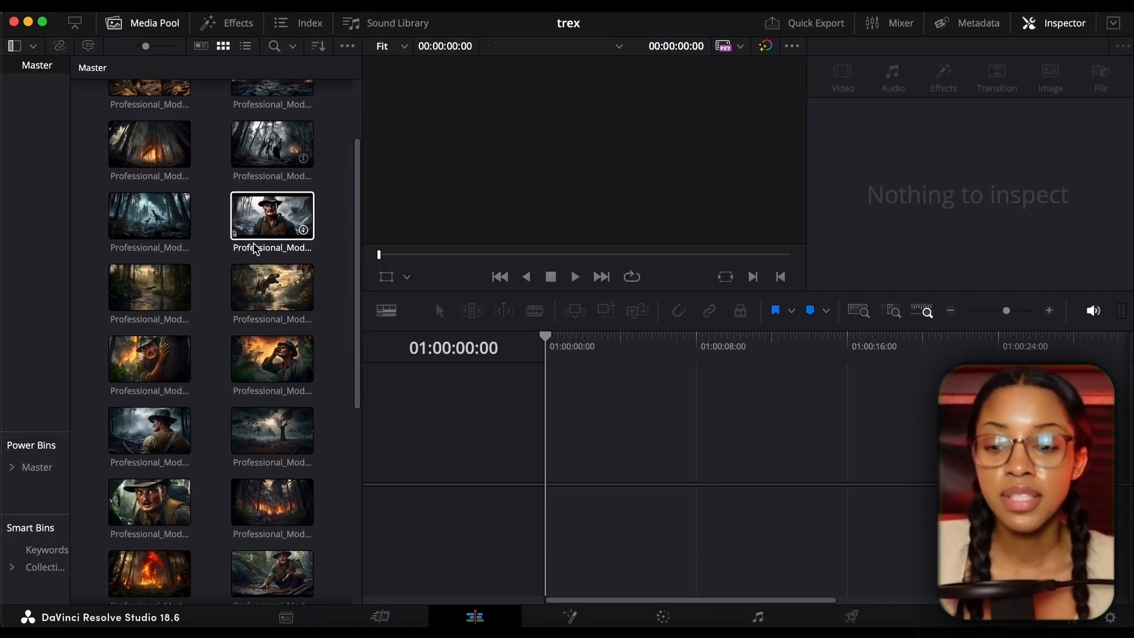
In DaVinci Resolve, place the ElevenLabs chapter narration from the media pool at the start of a new timeline.
{"action": "scroll", "coordinate": [260, 246], "scroll_direction": "up", "scroll_amount": 5}
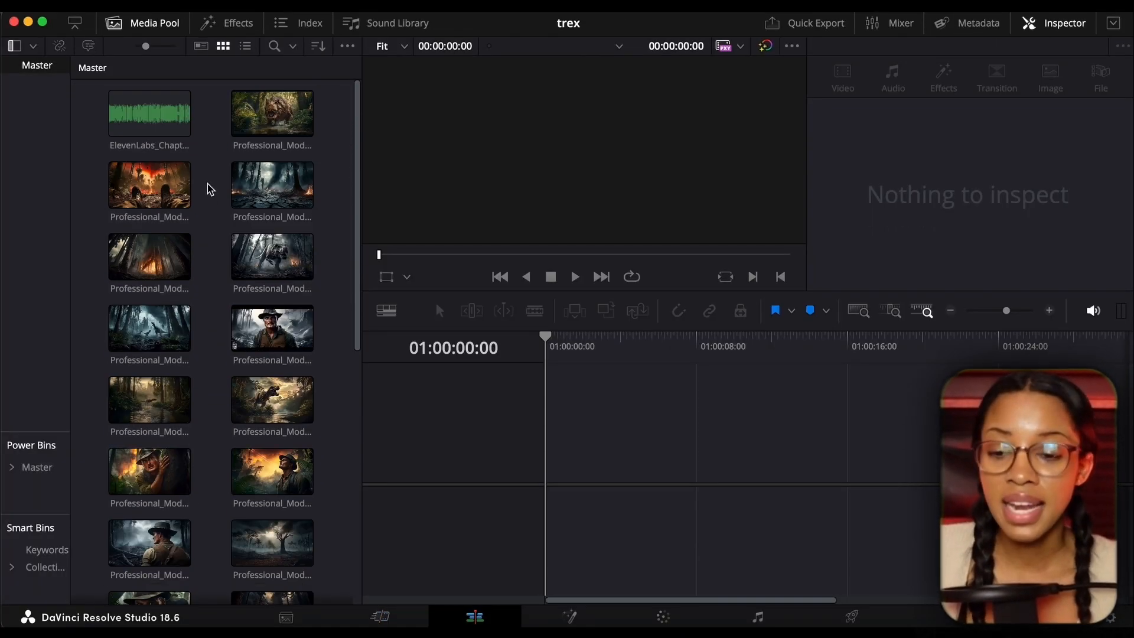
{"action": "left_click_drag", "start_coordinate": [136, 135], "coordinate": [551, 516]}
{"action": "left_click", "coordinate": [311, 329]}
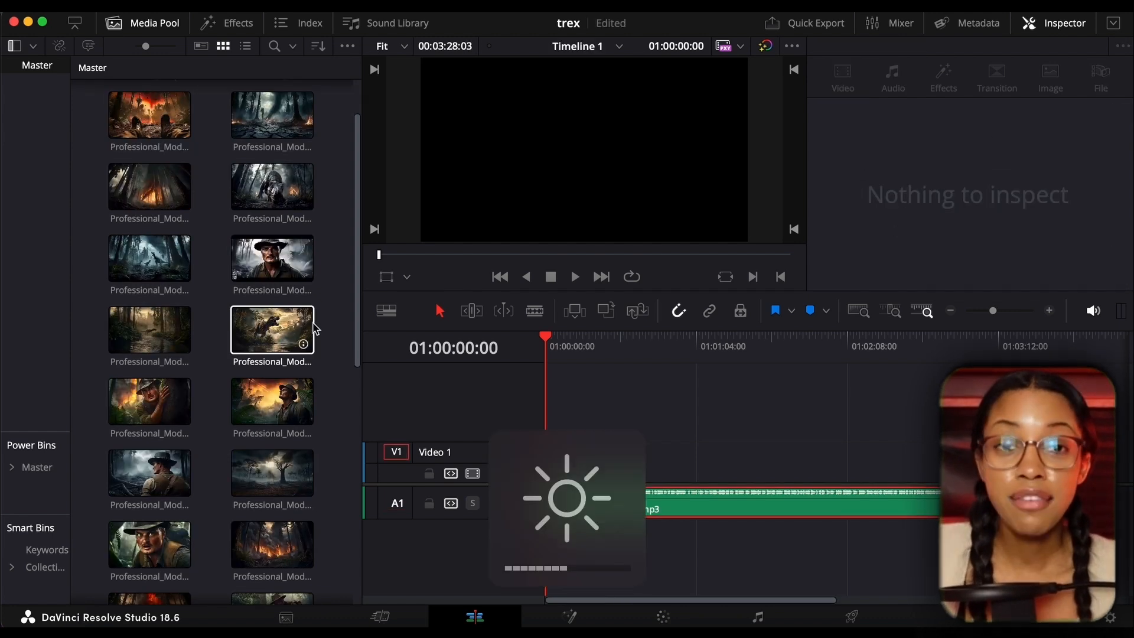
{"action": "left_click", "coordinate": [328, 355]}
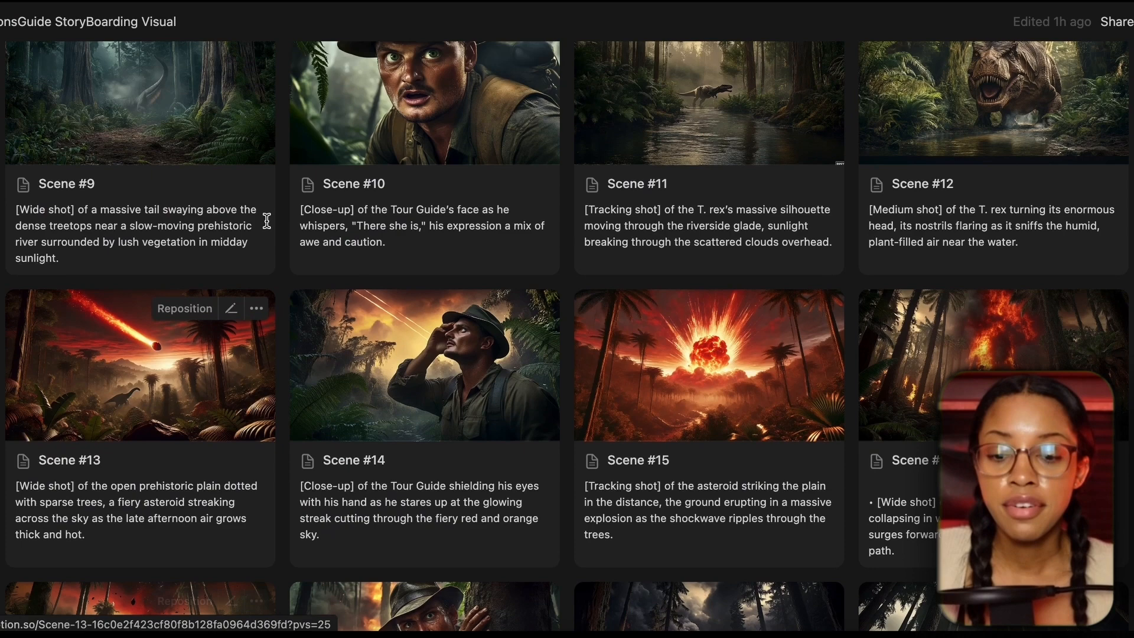
Check Scene #1 in the Notion storyboard and place its crouching Tour Guide clip at the start of the Video 1 track.
{"action": "scroll", "coordinate": [528, 116], "scroll_direction": "up", "scroll_amount": 10}
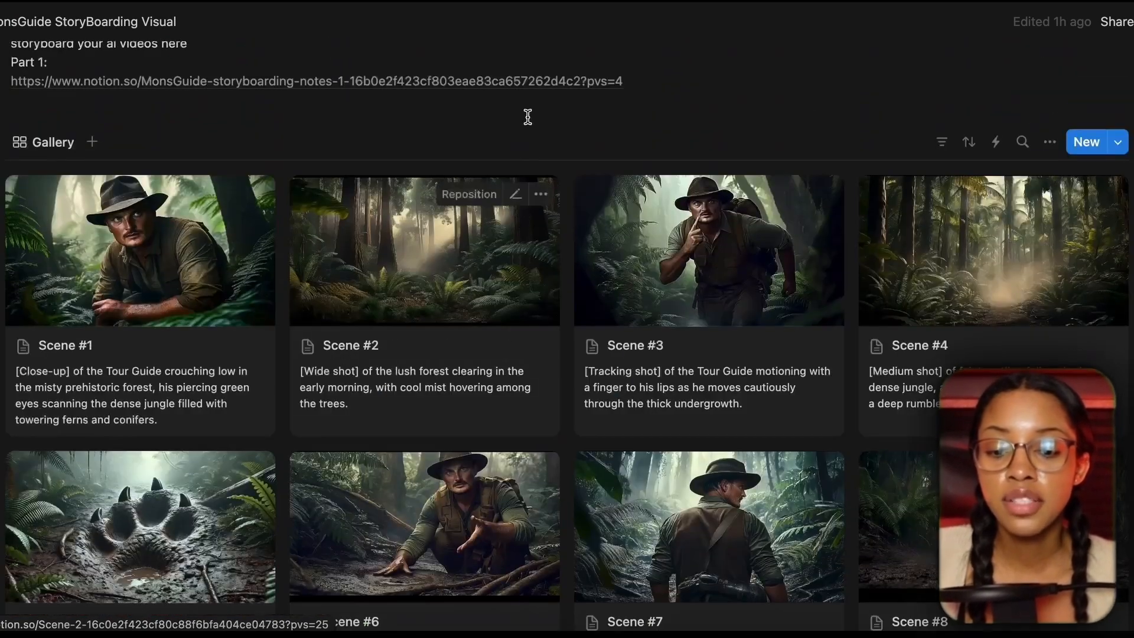
{"action": "scroll", "coordinate": [528, 116], "scroll_direction": "down", "scroll_amount": 1}
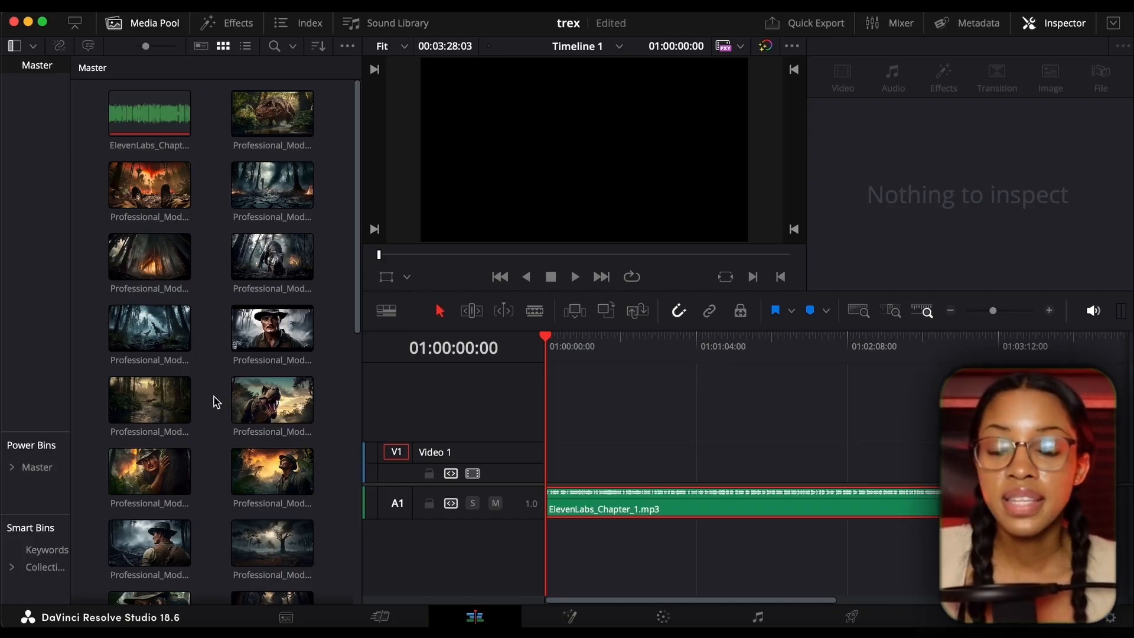
{"action": "scroll", "coordinate": [216, 403], "scroll_direction": "down", "scroll_amount": 3}
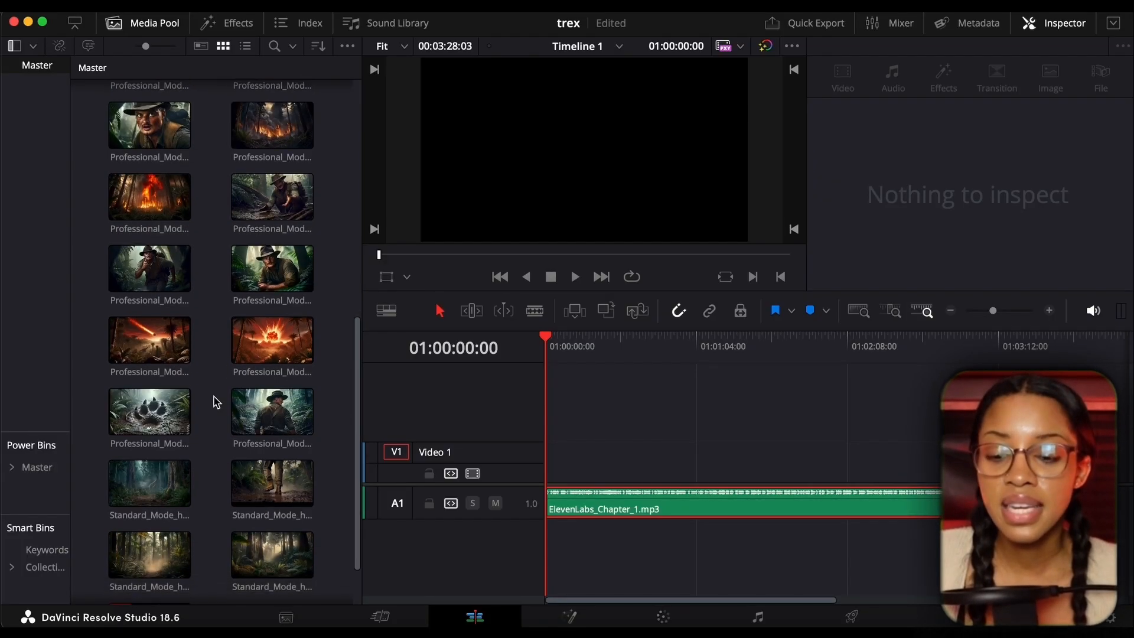
{"action": "left_click_drag", "start_coordinate": [272, 269], "coordinate": [556, 469]}
Review the order and descriptions of the opening scenes in the Notion storyboard gallery.
{"action": "left_click", "coordinate": [425, 631]}
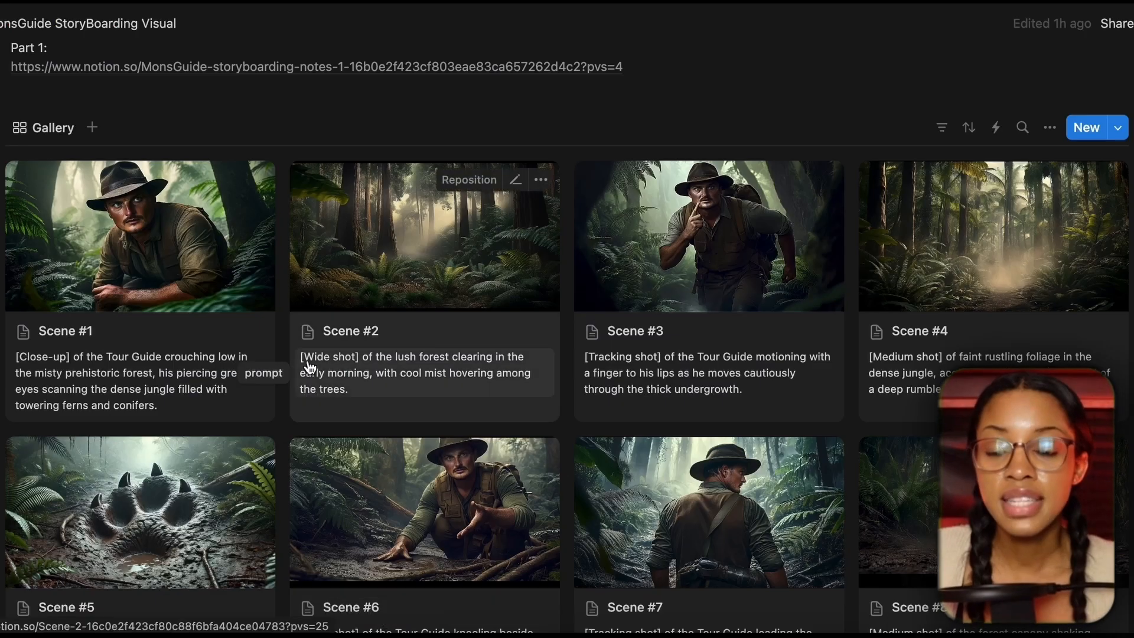
{"action": "scroll", "coordinate": [393, 349], "scroll_direction": "down", "scroll_amount": 2}
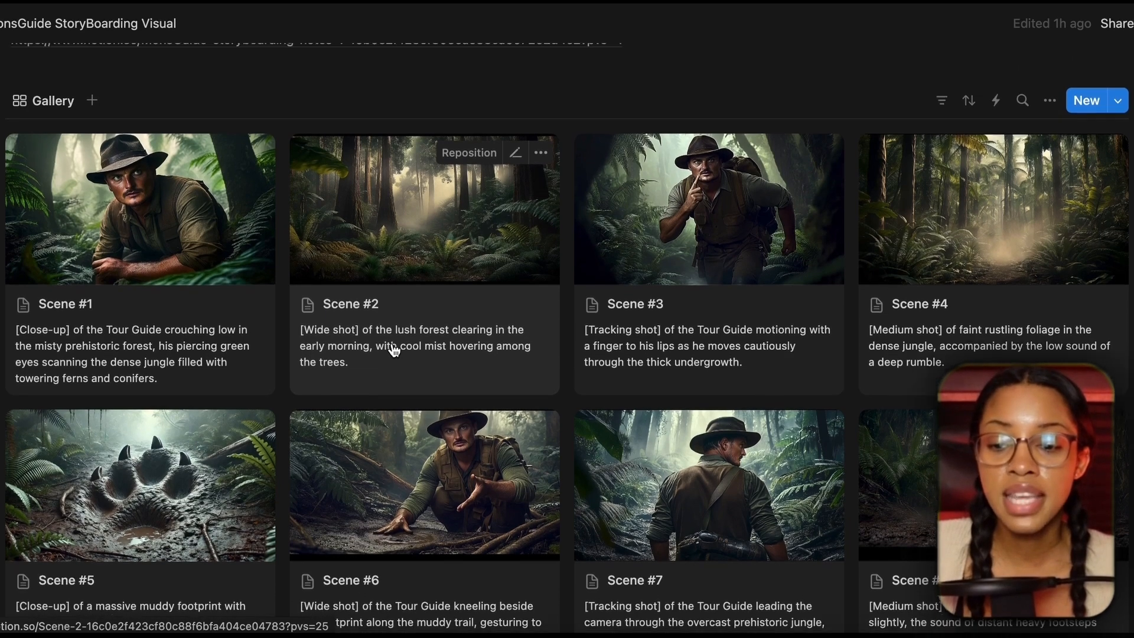
{"action": "scroll", "coordinate": [393, 349], "scroll_direction": "up", "scroll_amount": 1}
{"action": "scroll", "coordinate": [378, 283], "scroll_direction": "down", "scroll_amount": 3}
{"action": "scroll", "coordinate": [501, 311], "scroll_direction": "up", "scroll_amount": 5}
{"action": "scroll", "coordinate": [502, 354], "scroll_direction": "down", "scroll_amount": 5}
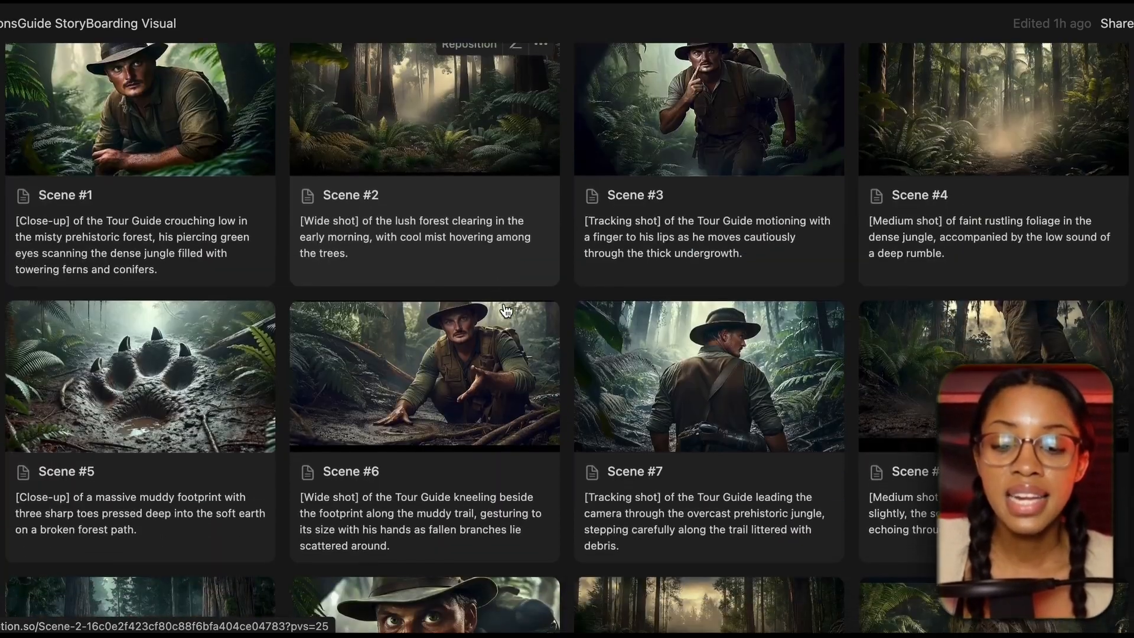
{"action": "scroll", "coordinate": [506, 311], "scroll_direction": "up", "scroll_amount": 5}
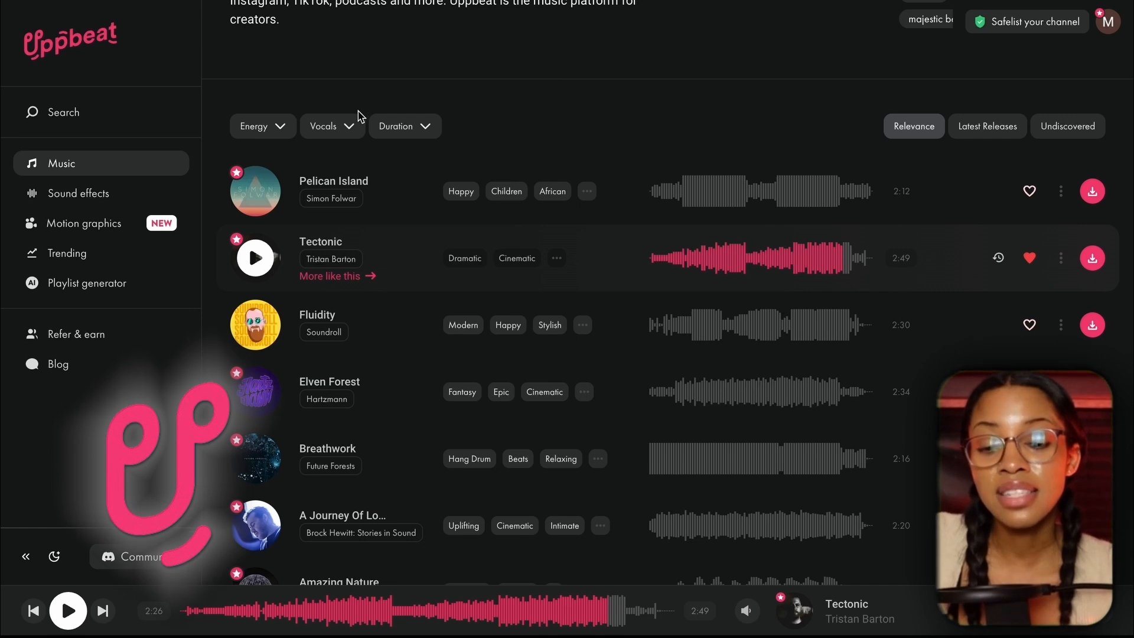
Browse the Nature Documentary music results on Uppbeat and compare the listed tracks with Tectonic.
{"action": "scroll", "coordinate": [399, 87], "scroll_direction": "up", "scroll_amount": 2}
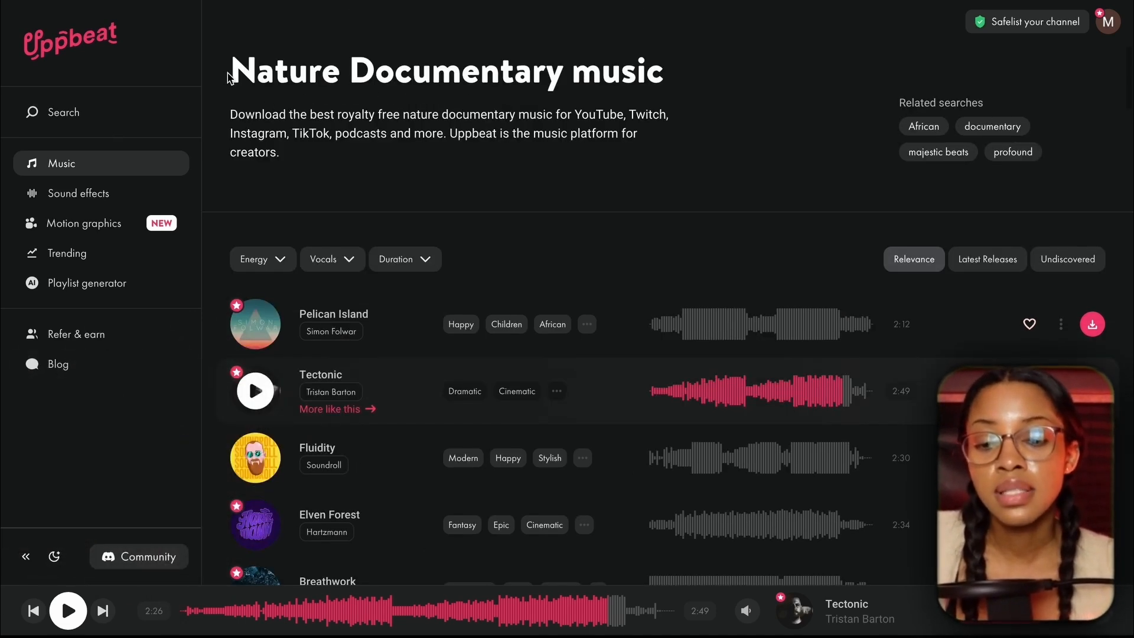
{"action": "left_click_drag", "start_coordinate": [231, 72], "coordinate": [688, 81]}
{"action": "scroll", "coordinate": [498, 284], "scroll_direction": "down", "scroll_amount": 3}
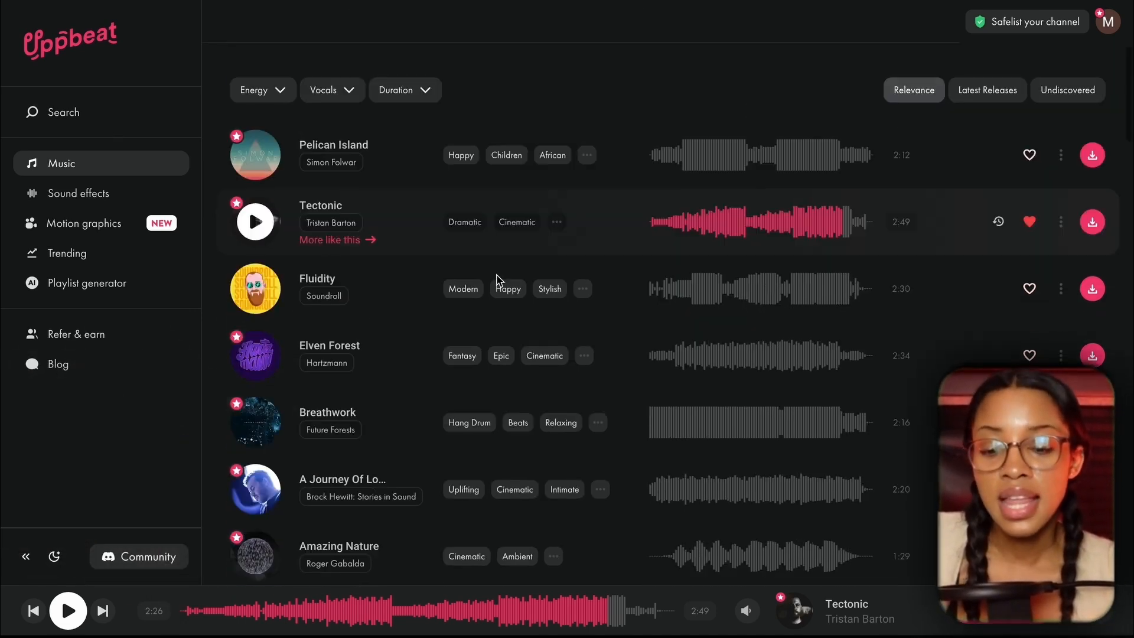
{"action": "scroll", "coordinate": [264, 301], "scroll_direction": "down", "scroll_amount": 3}
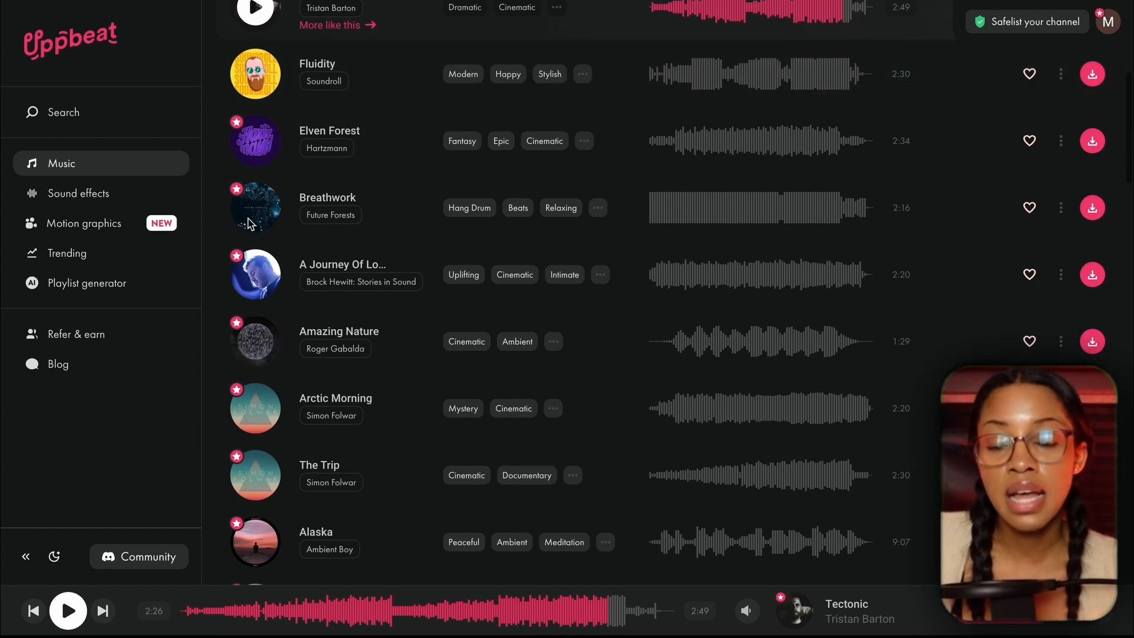
{"action": "scroll", "coordinate": [272, 284], "scroll_direction": "up", "scroll_amount": 3}
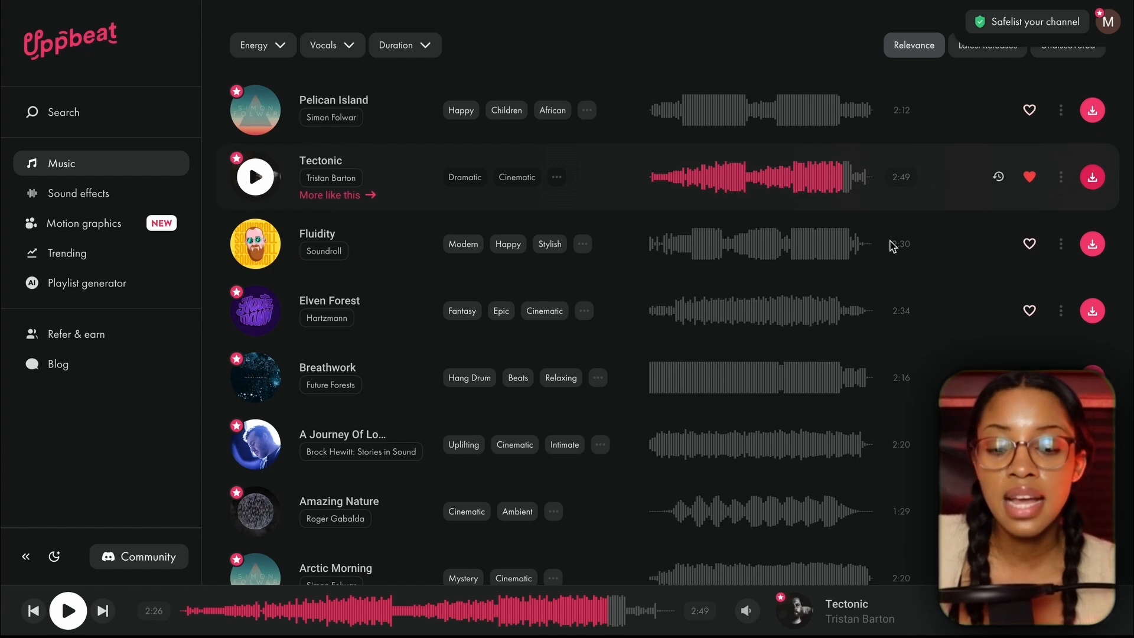
{"action": "left_click", "coordinate": [716, 324]}
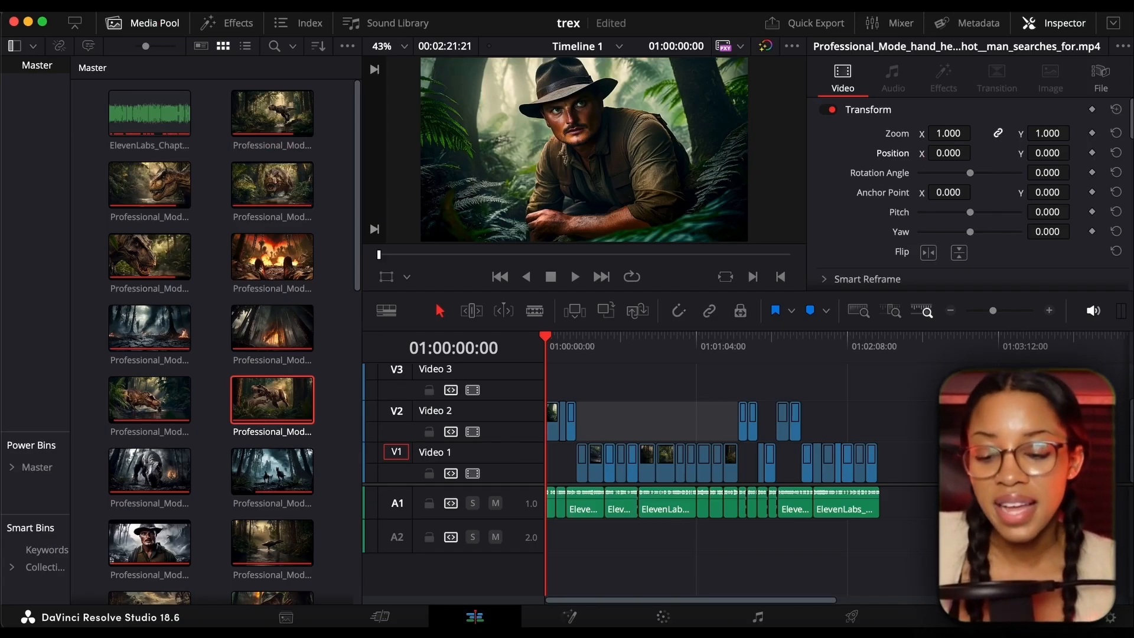
In DaVinci Resolve, place the Tectonic music track on audio track A2 at the start of the timeline.
{"action": "left_click", "coordinate": [159, 632]}
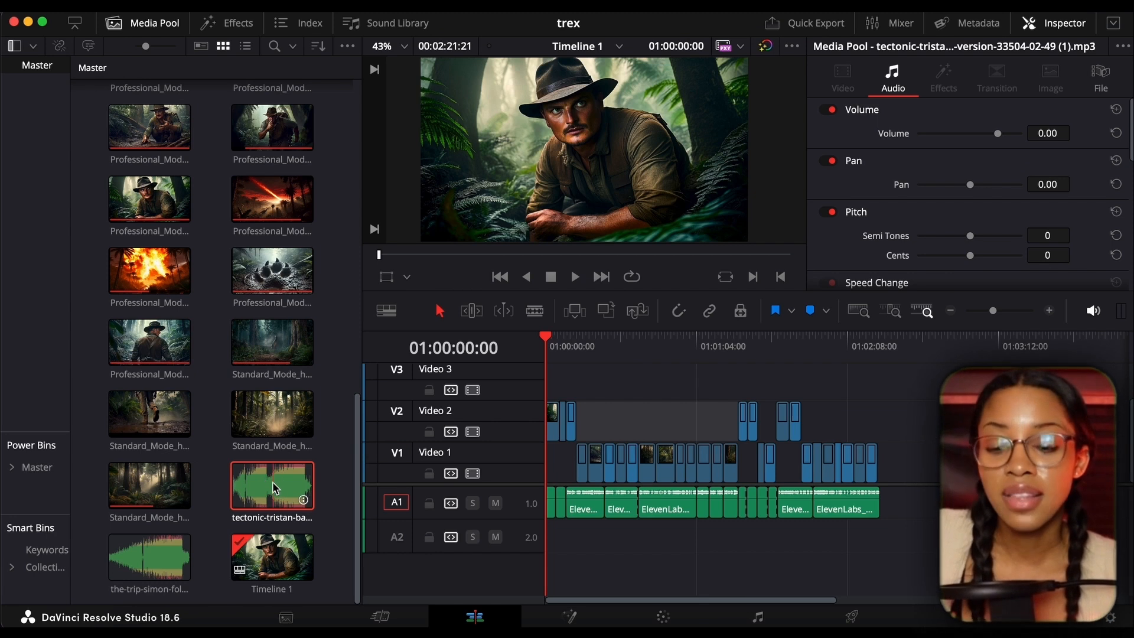
{"action": "left_click_drag", "start_coordinate": [260, 486], "coordinate": [678, 547]}
{"action": "key", "text": "super+equal"}
{"action": "left_click_drag", "start_coordinate": [576, 547], "coordinate": [556, 544]}
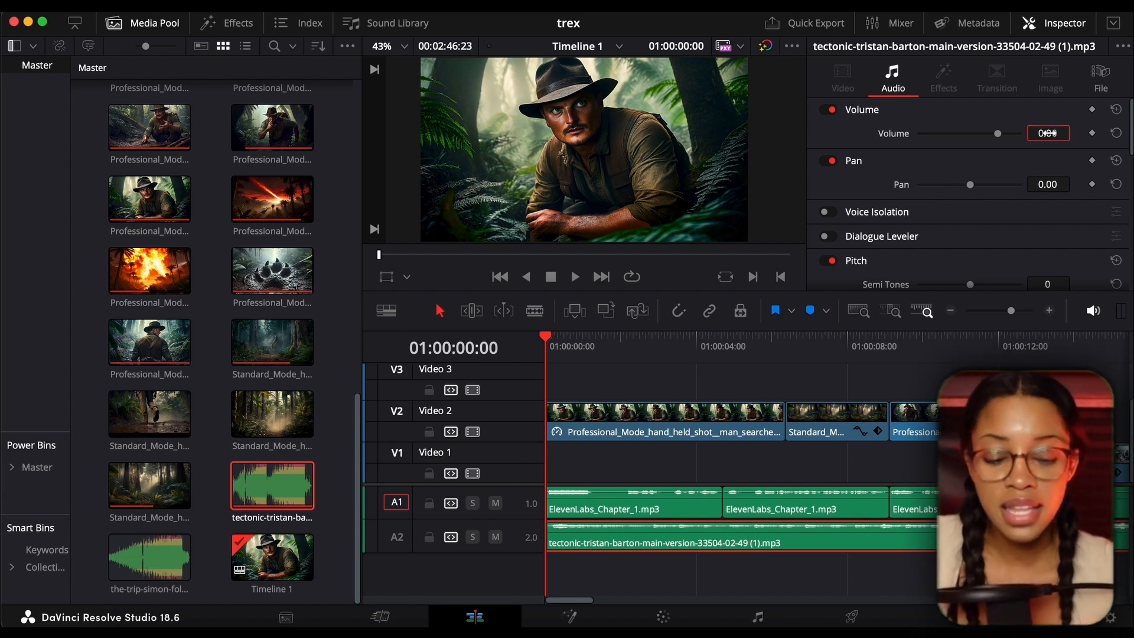
Set the Tectonic music clip's volume to -35.
{"action": "left_click", "coordinate": [1049, 133]}
{"action": "type", "text": "-3"}
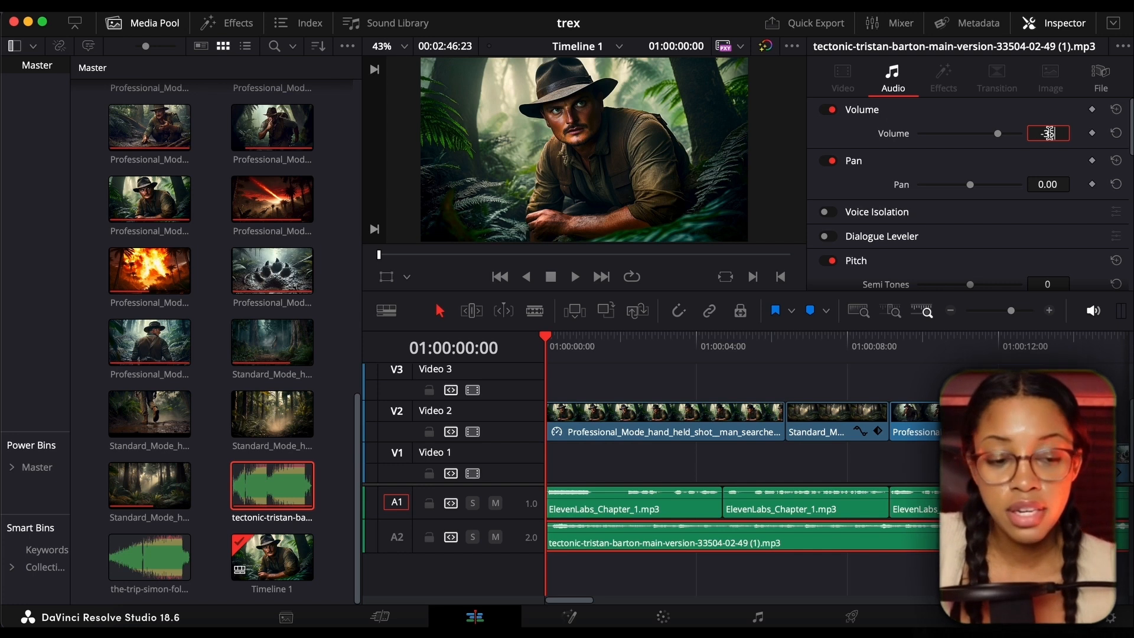
{"action": "type", "text": "5"}
{"action": "key", "text": "Return"}
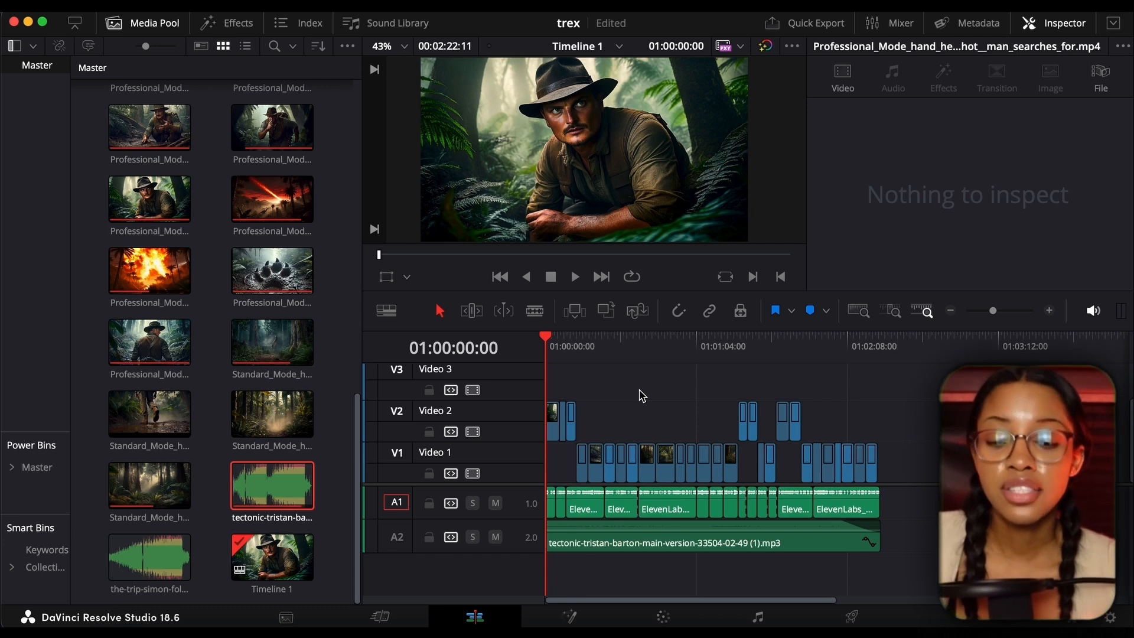
Play the meteor impact scene on the timeline, then view the sound effect results for "asteroid" on Uppbeat.
{"action": "left_click", "coordinate": [405, 621]}
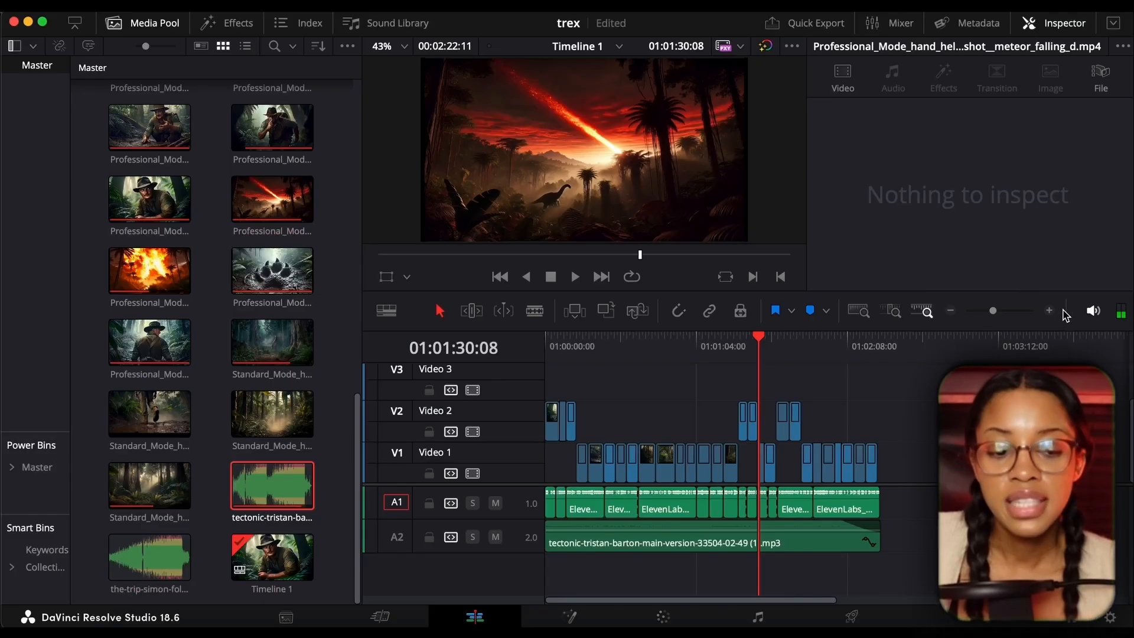
{"action": "scroll", "coordinate": [864, 337], "scroll_direction": "up", "scroll_amount": 3}
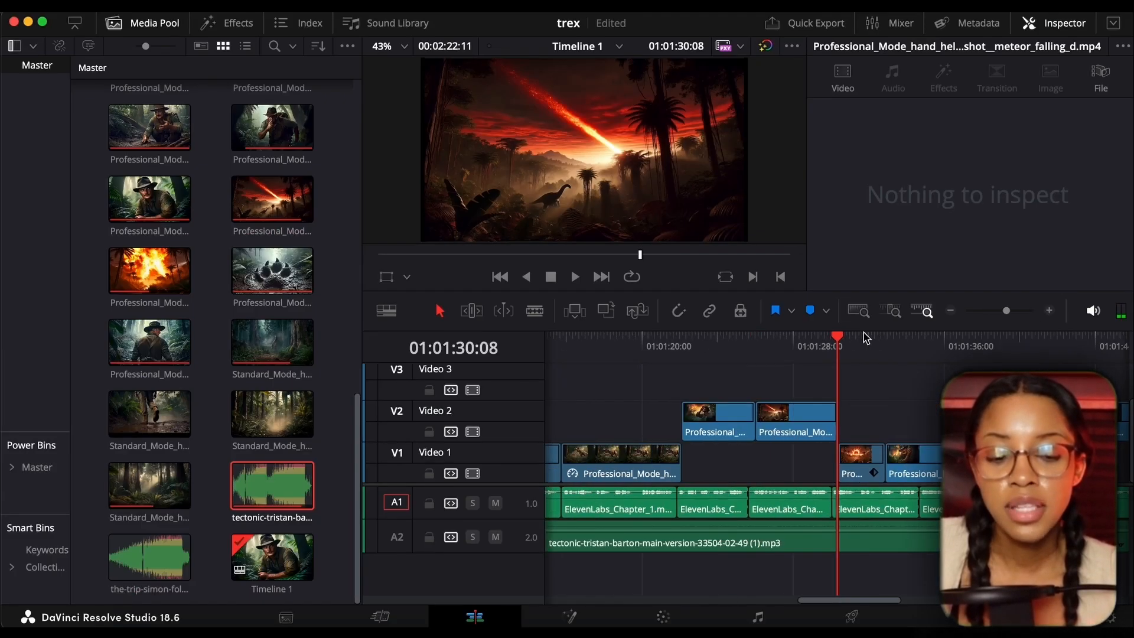
{"action": "key", "text": "space"}
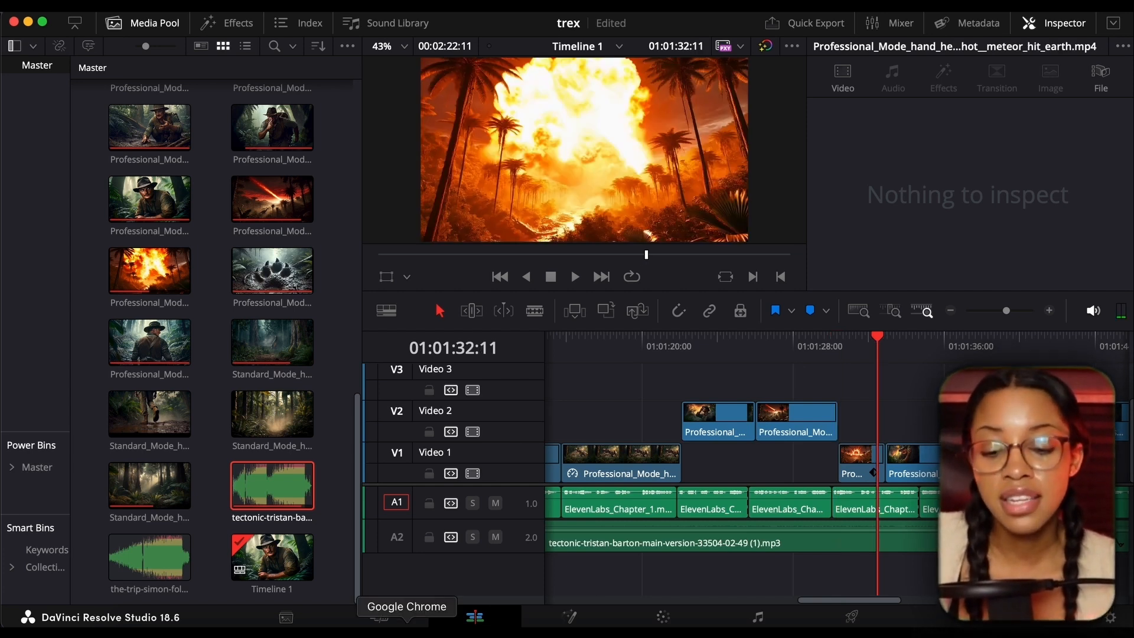
{"action": "left_click", "coordinate": [406, 618]}
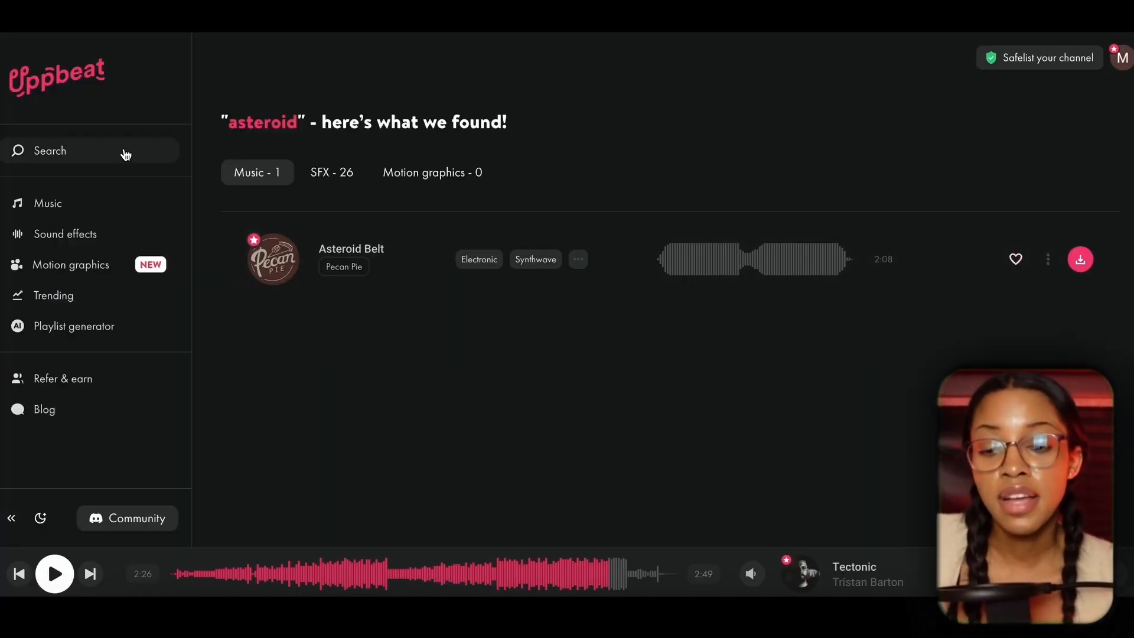
{"action": "left_click", "coordinate": [339, 177]}
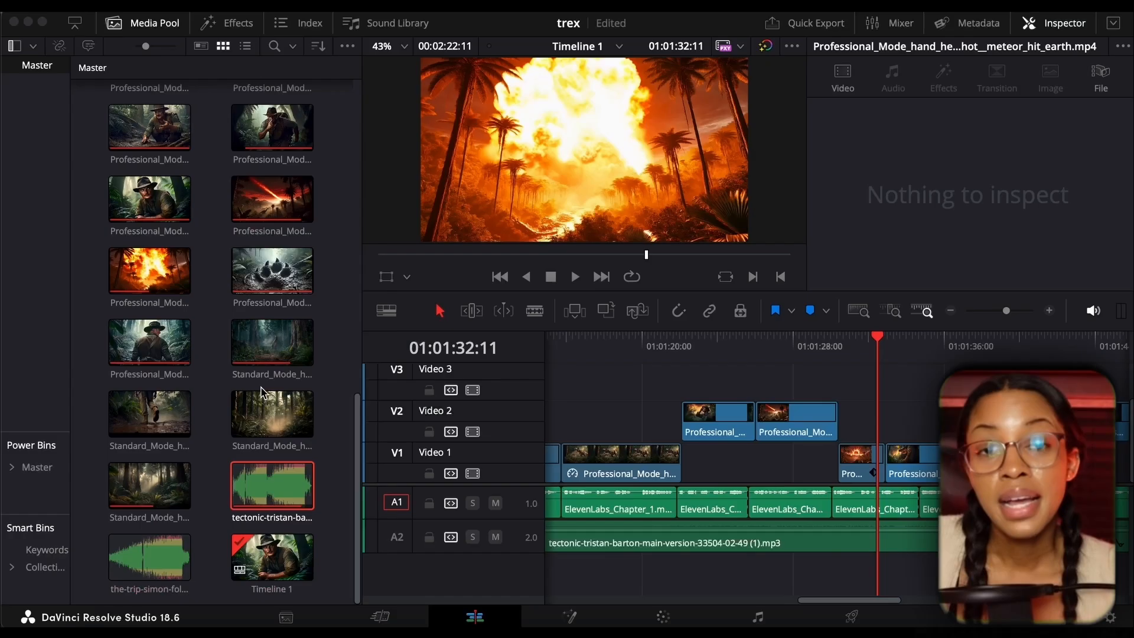
In DaVinci Resolve, place the meteor-impacting-exploding sound effect on track A3 under the meteor impact clip and play the scene.
{"action": "left_click", "coordinate": [107, 633]}
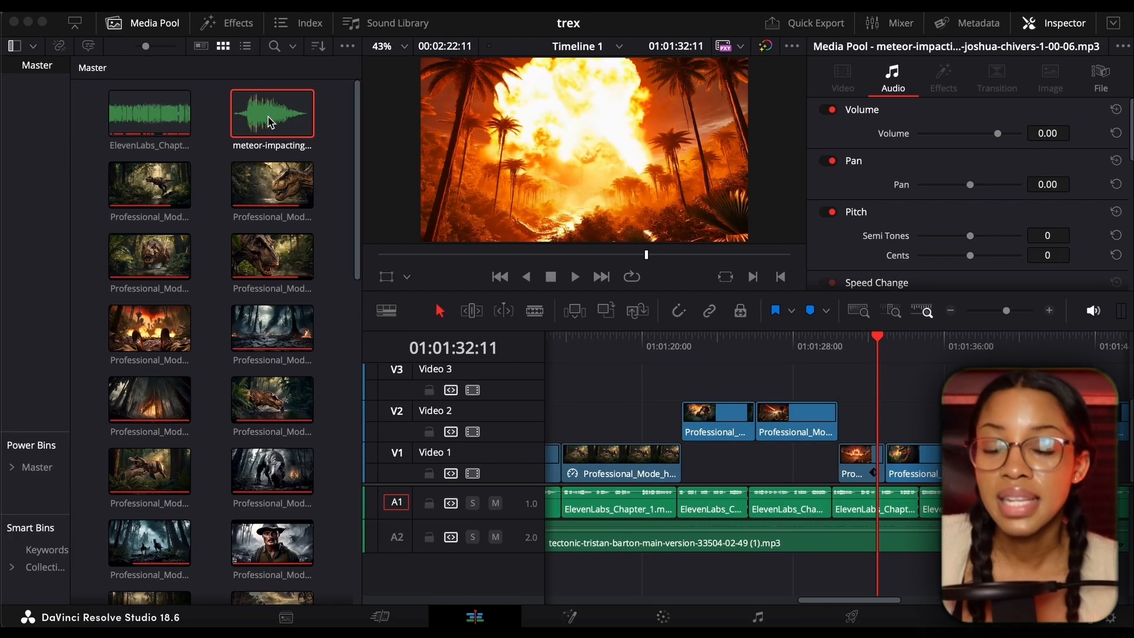
{"action": "left_click_drag", "start_coordinate": [268, 117], "coordinate": [842, 585]}
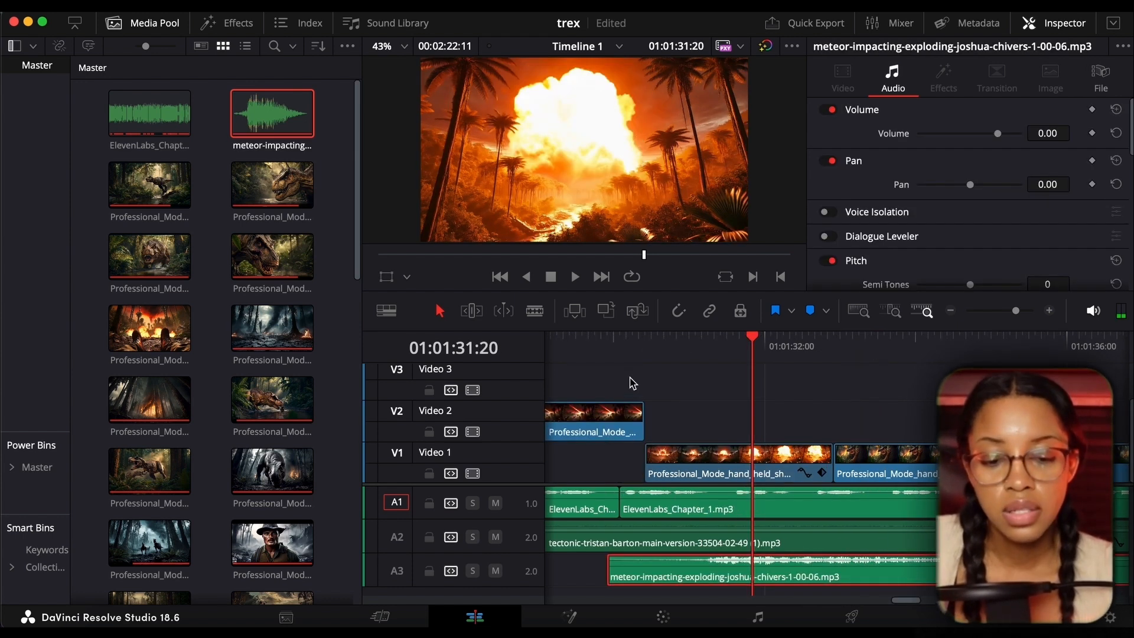
{"action": "left_click", "coordinate": [638, 352]}
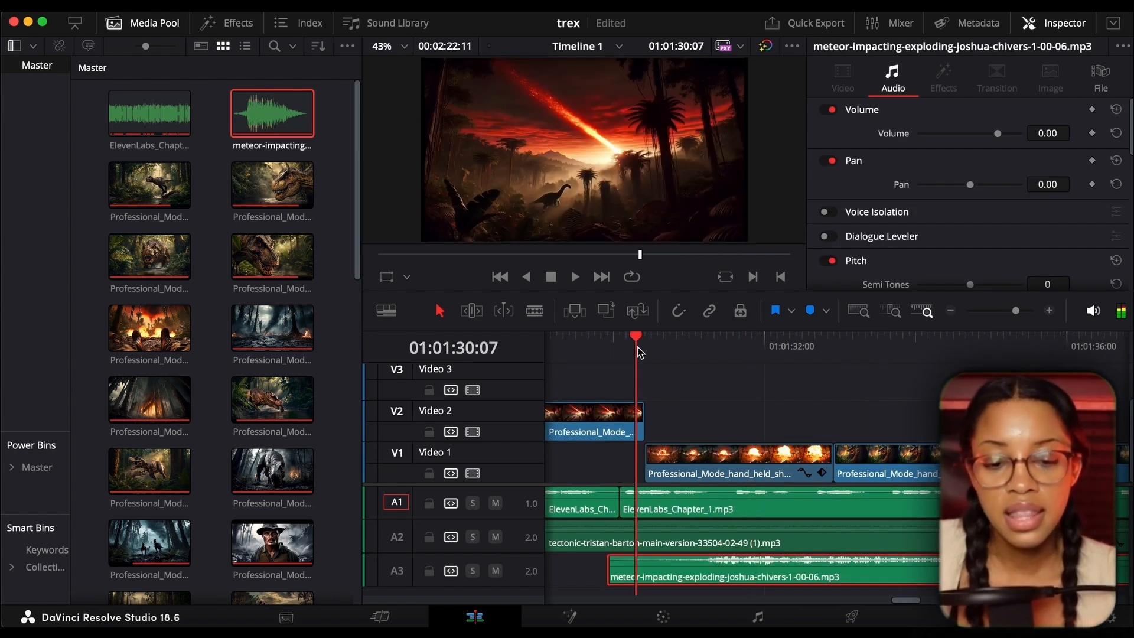
{"action": "key", "text": "space"}
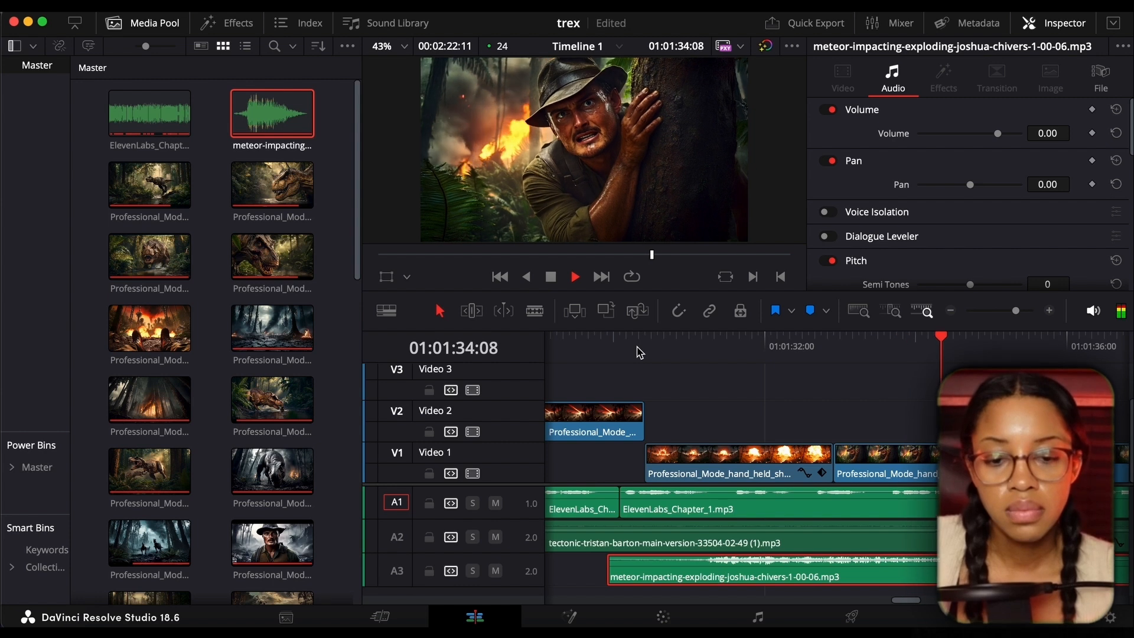
{"action": "key", "text": "space"}
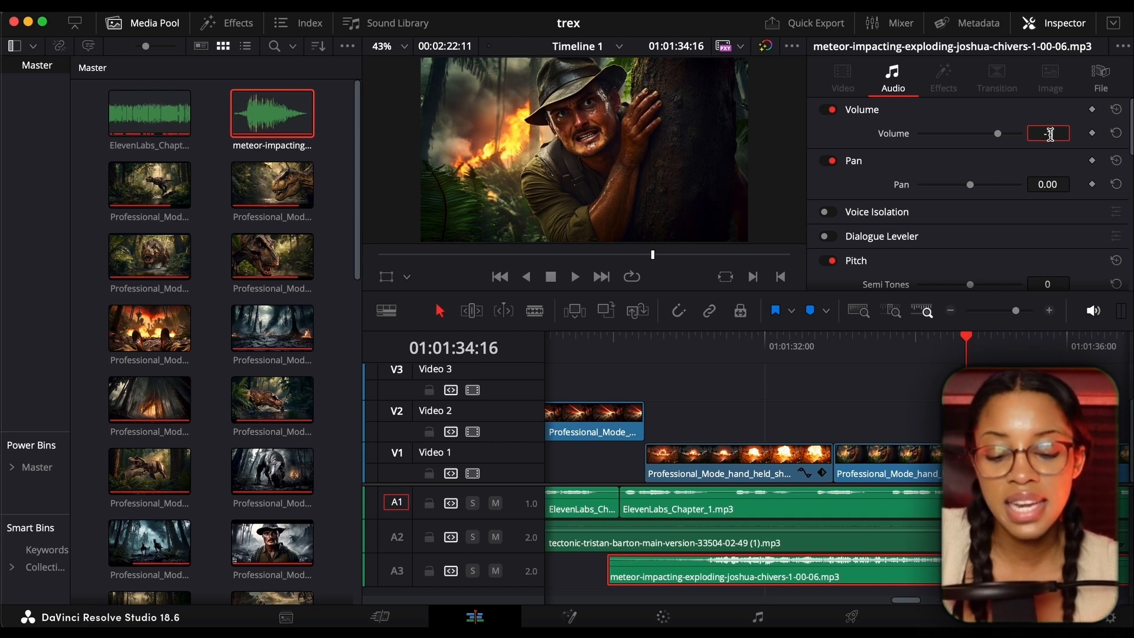
Lower the meteor sound effect's volume and play the impact scene again from just before the explosion.
{"action": "type", "text": "5"}
{"action": "key", "text": "Return"}
{"action": "left_click", "coordinate": [630, 348]}
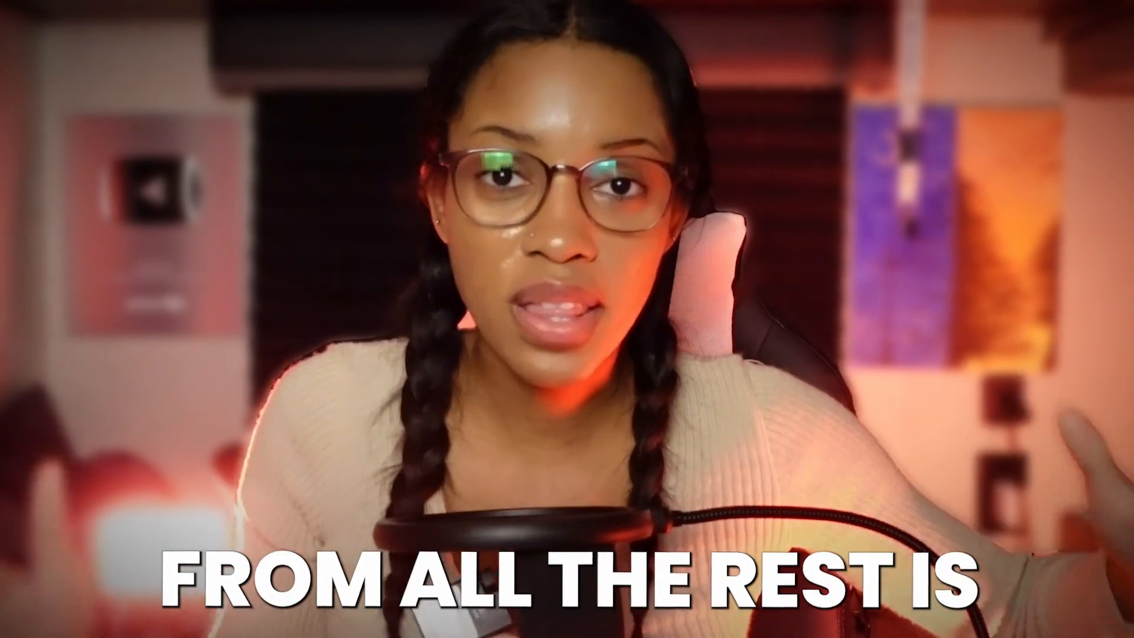
{"action": "key", "text": "space"}
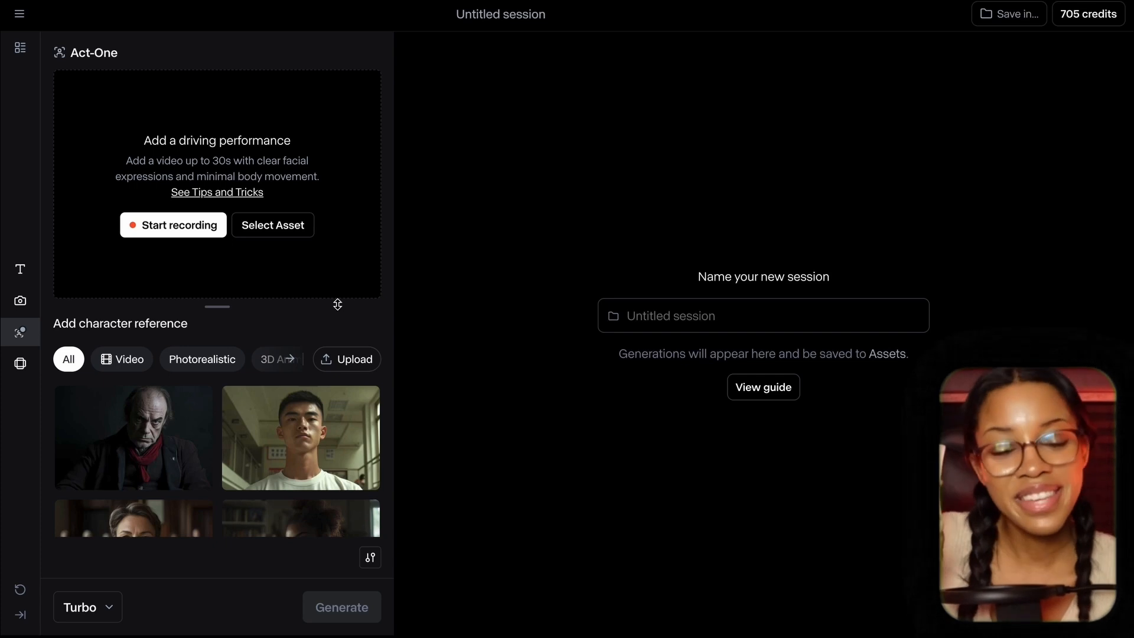
In Runway Act-One, upload the crouching Tour Guide clip as character reference and allow camera and microphone access this time for recording.
{"action": "left_click", "coordinate": [348, 358]}
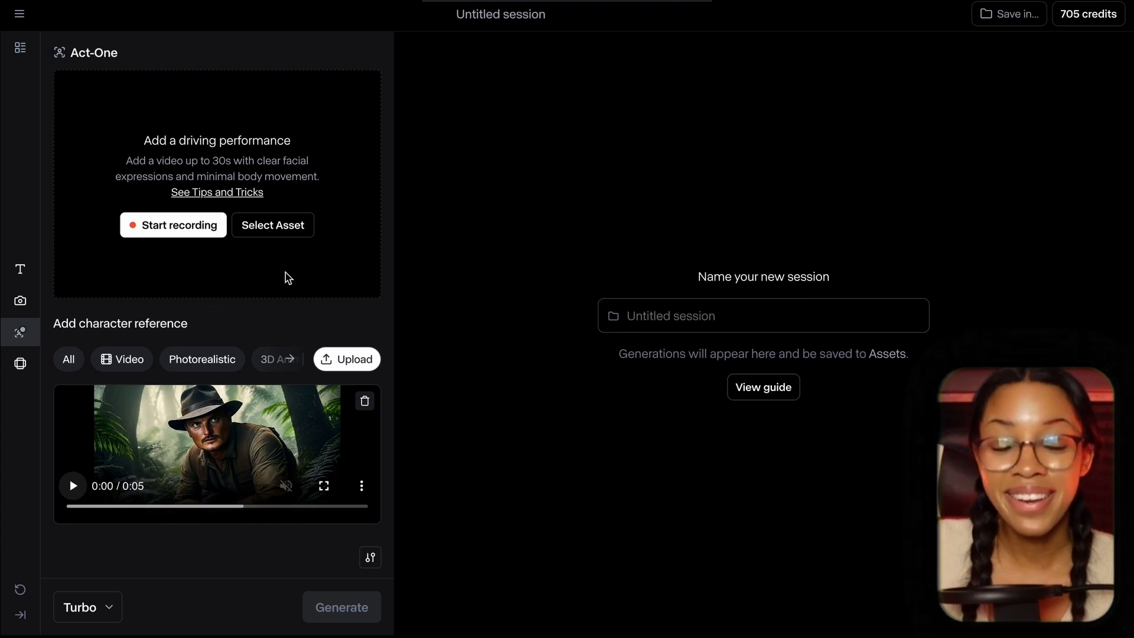
{"action": "left_click", "coordinate": [182, 232]}
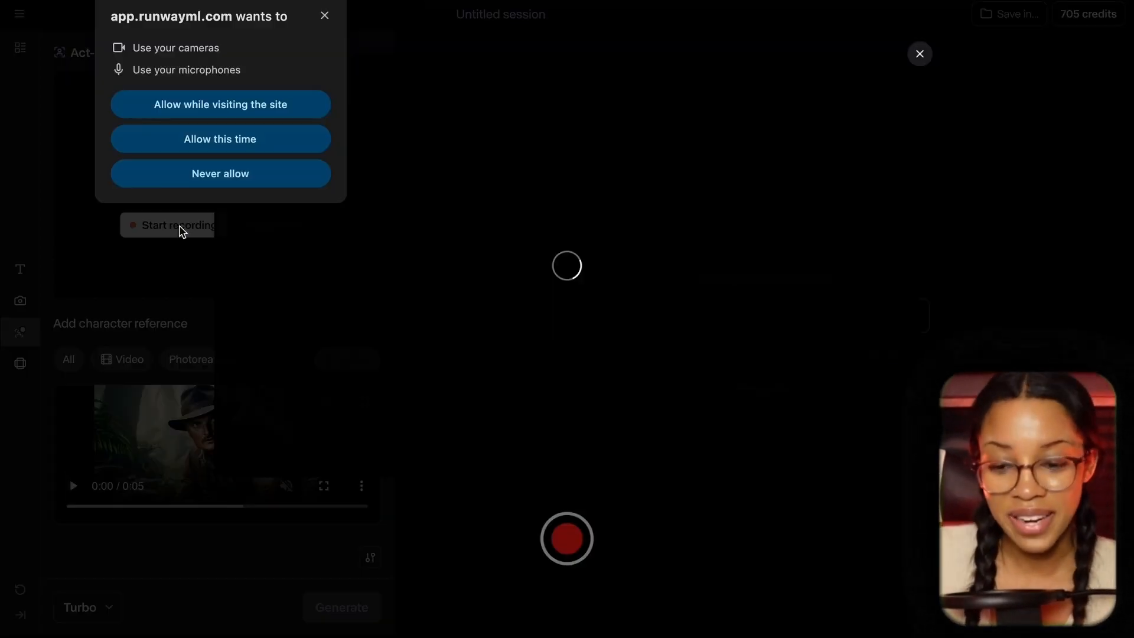
{"action": "left_click", "coordinate": [255, 147]}
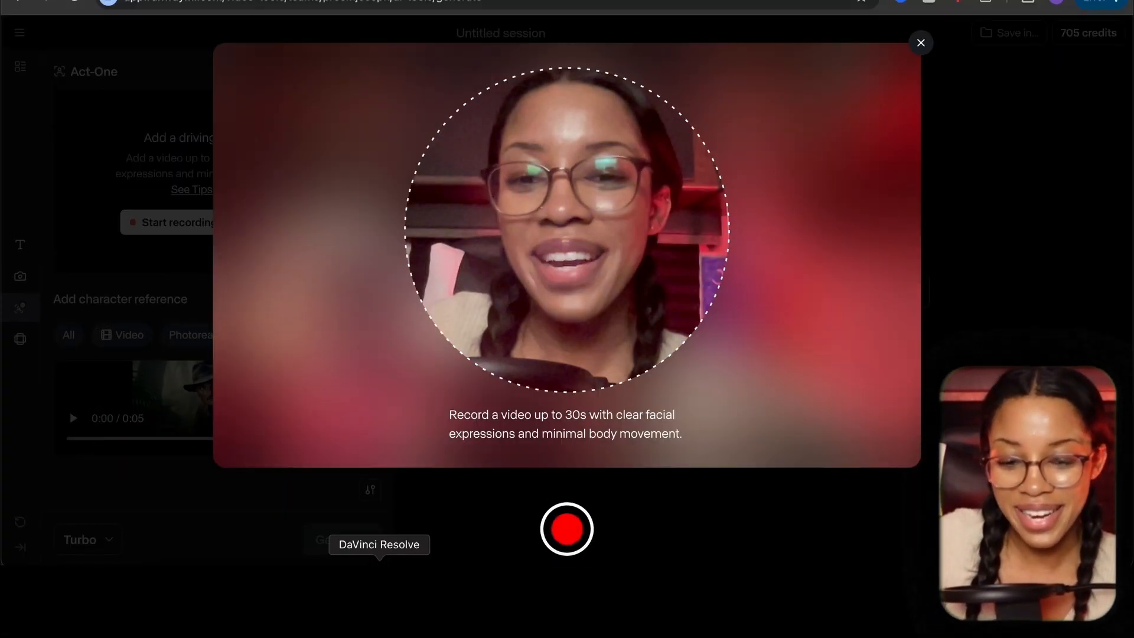
In DaVinci Resolve, play the opening narration from the start of the timeline to rehearse the performance.
{"action": "left_click", "coordinate": [378, 570]}
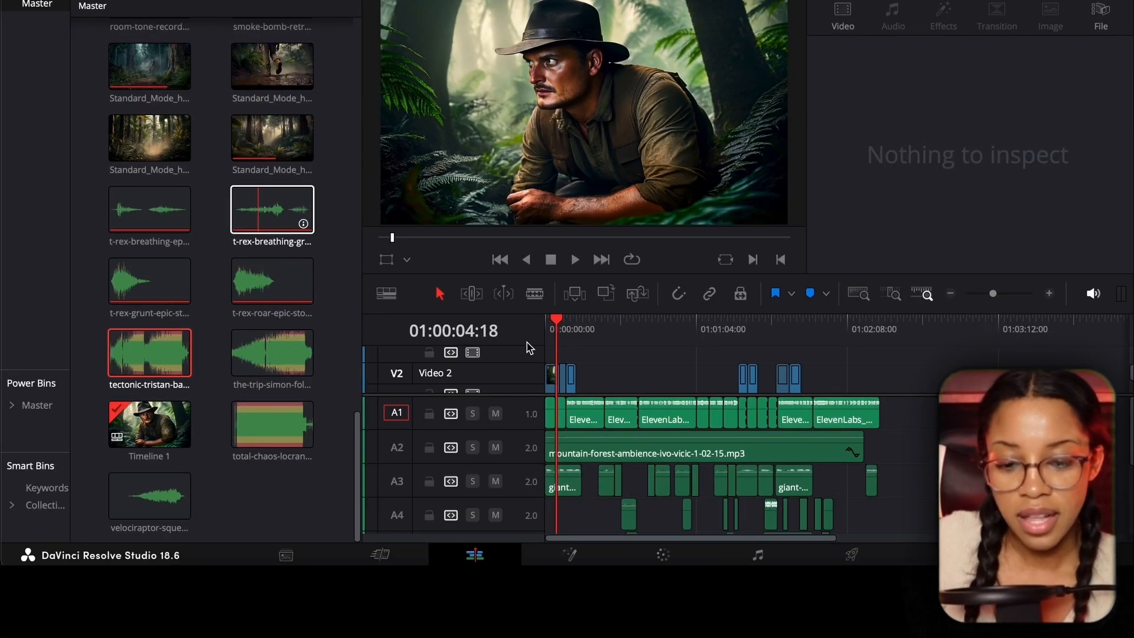
{"action": "left_click_drag", "start_coordinate": [552, 335], "coordinate": [511, 331]}
{"action": "key", "text": "space"}
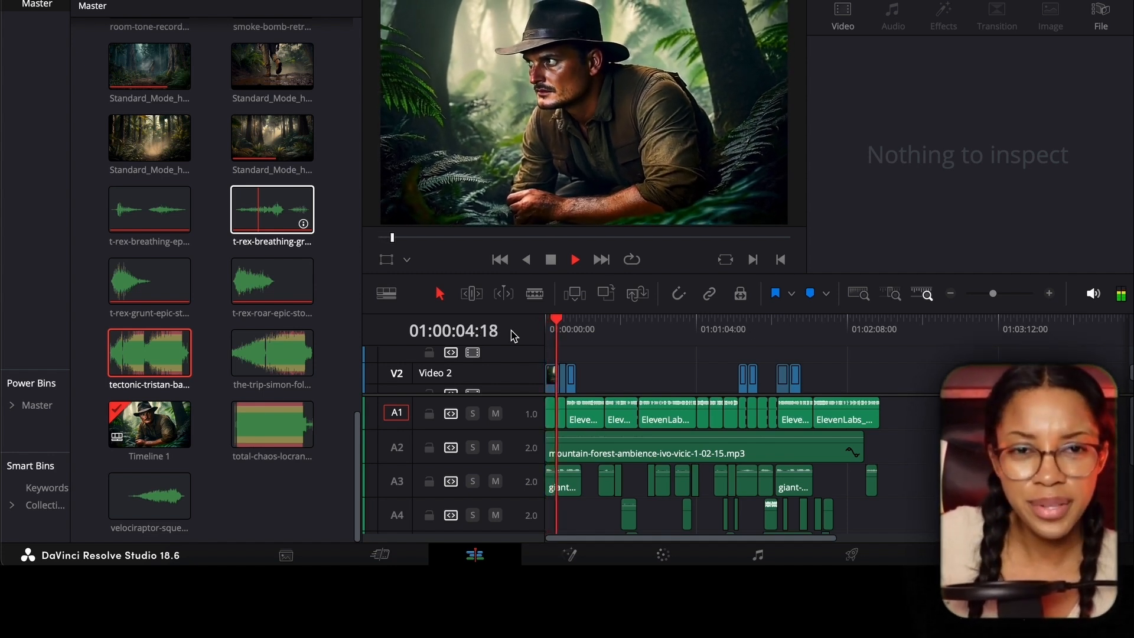
{"action": "key", "text": "space"}
{"action": "left_click_drag", "start_coordinate": [560, 332], "coordinate": [546, 331]}
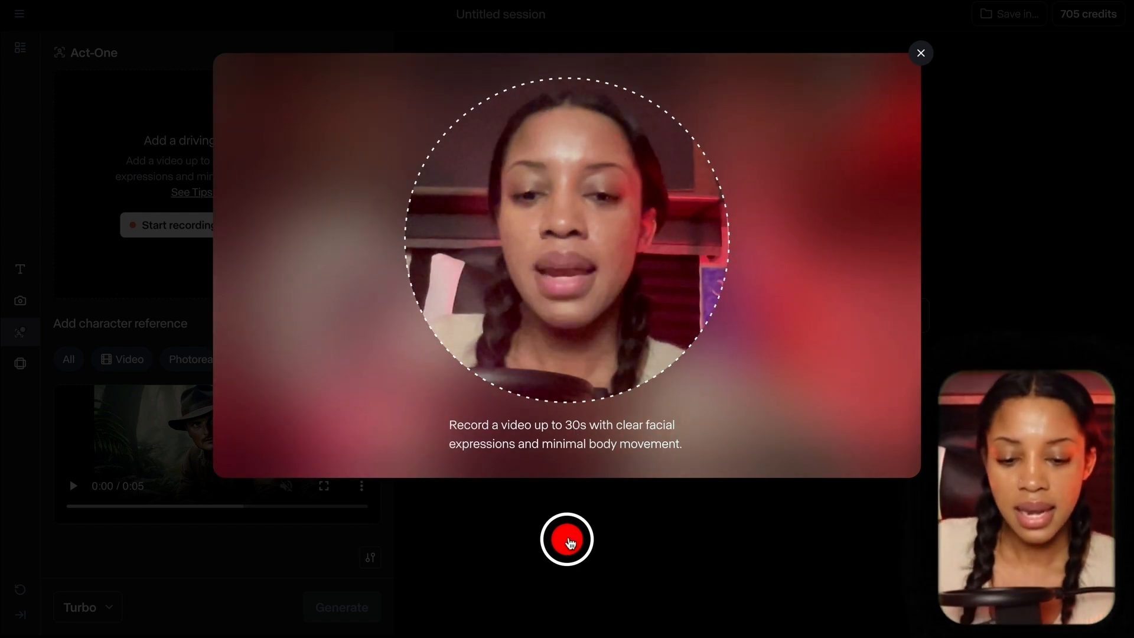
In Runway, record a driving performance of about 10 seconds, preview it and accept it for Act-One.
{"action": "left_click", "coordinate": [569, 539]}
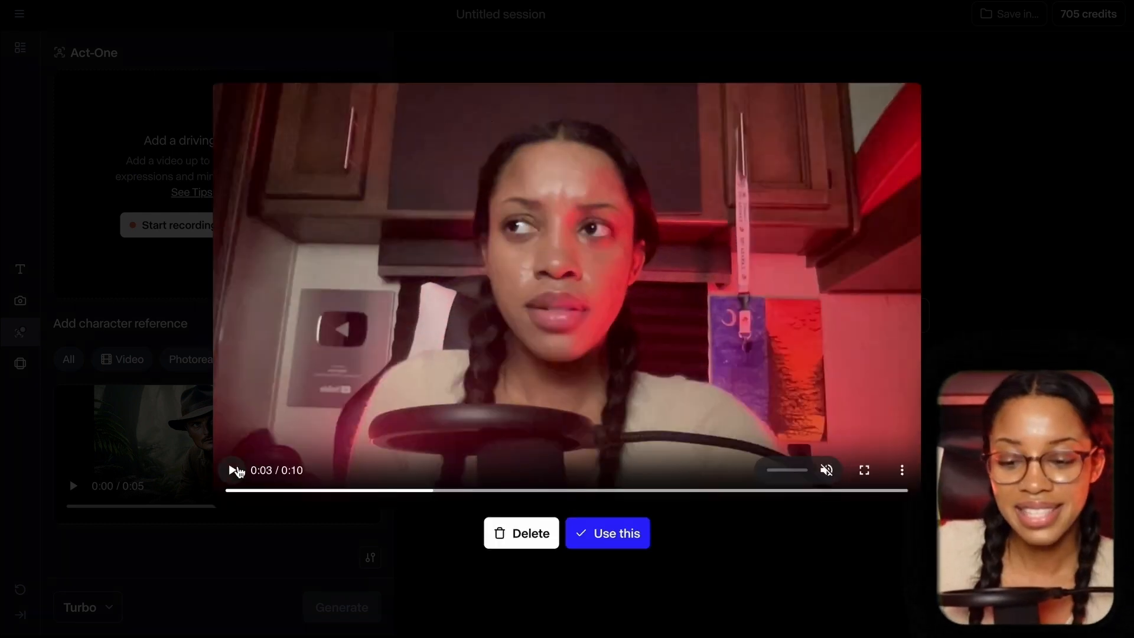
{"action": "left_click", "coordinate": [233, 471]}
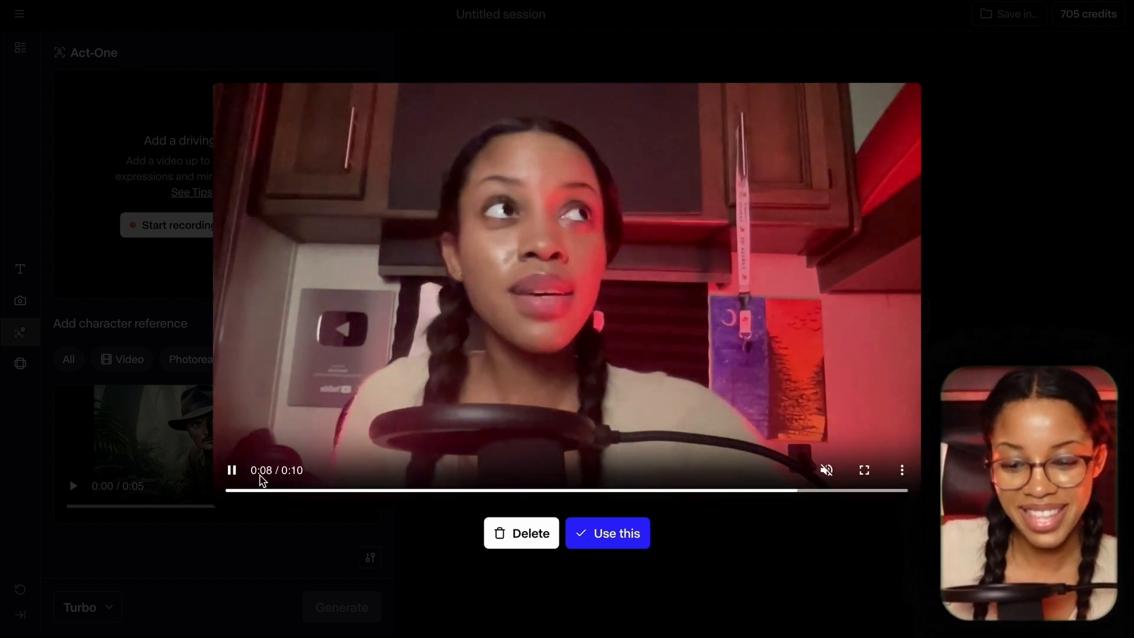
{"action": "left_click", "coordinate": [439, 456]}
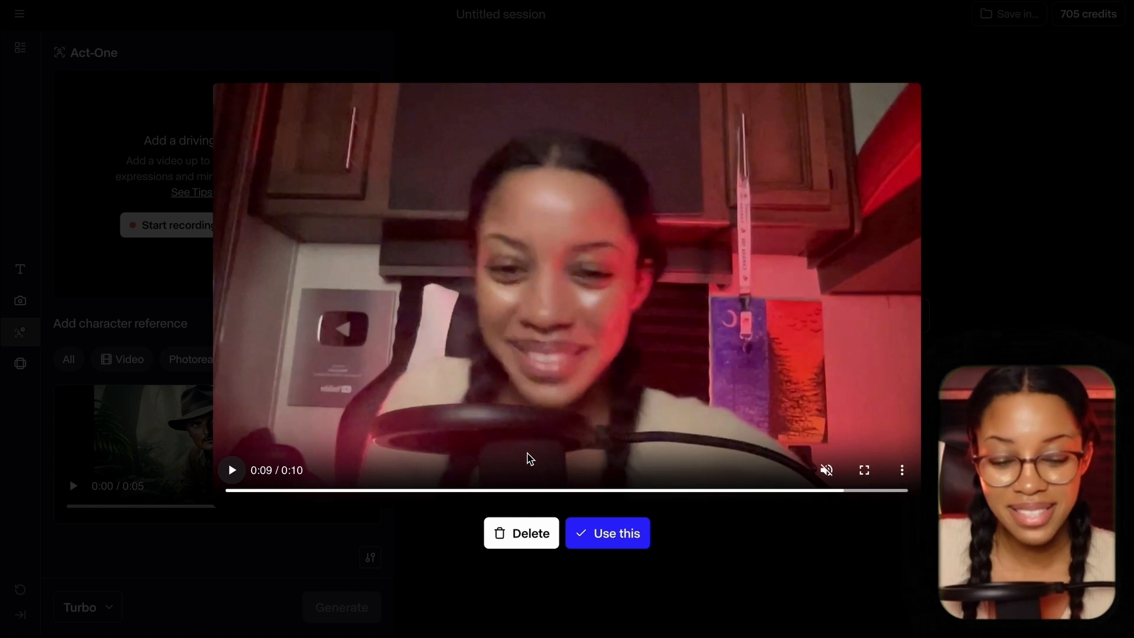
{"action": "left_click", "coordinate": [612, 543]}
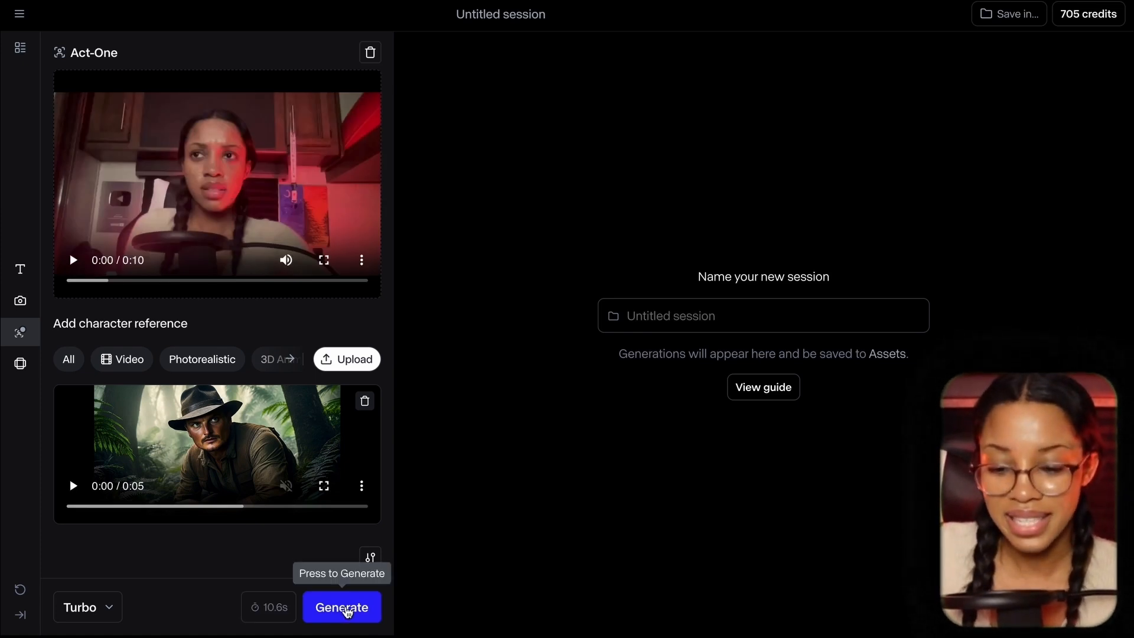
Generate the Act-One video with the Turbo model and play the driving performance for comparison.
{"action": "left_click", "coordinate": [347, 610]}
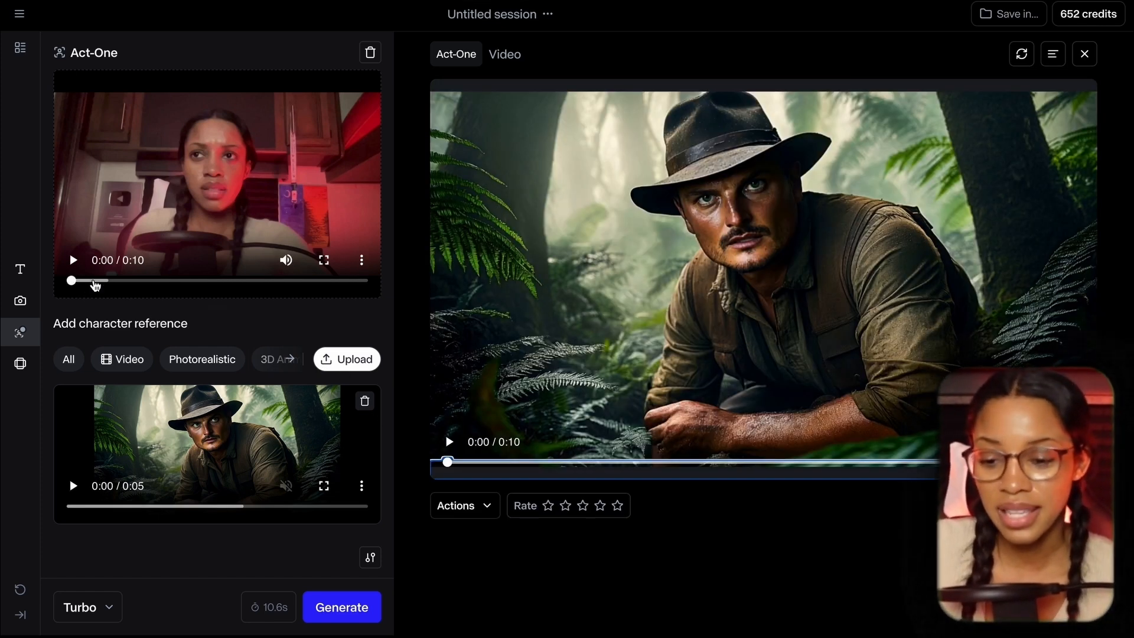
{"action": "left_click", "coordinate": [61, 282]}
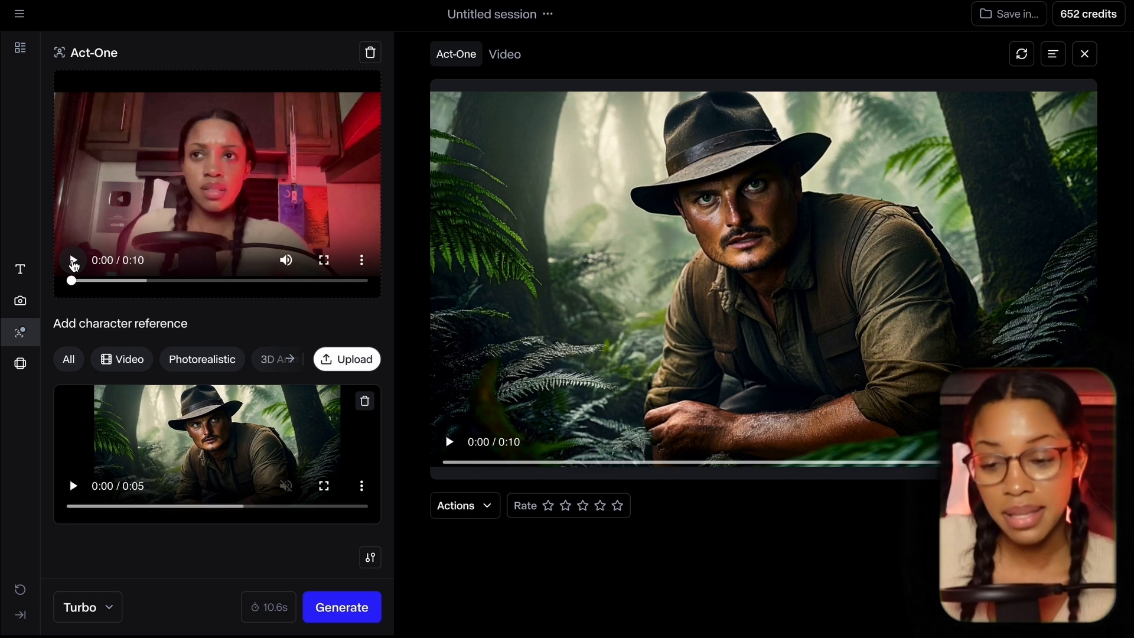
{"action": "left_click", "coordinate": [73, 260]}
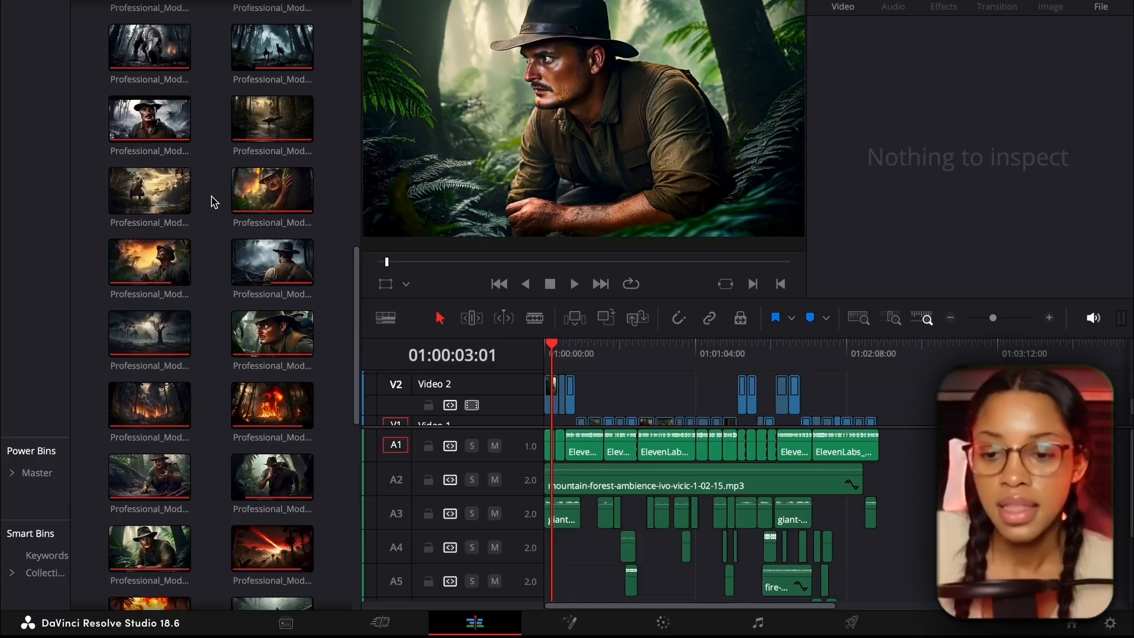
In DaVinci Resolve, place the Gen-3 Alpha Turbo Act-One clip above Video 2 at the start of the timeline.
{"action": "left_click", "coordinate": [1052, 322]}
{"action": "left_click", "coordinate": [1052, 322]}
{"action": "left_click", "coordinate": [1052, 322]}
{"action": "scroll", "coordinate": [738, 387], "scroll_direction": "up", "scroll_amount": 3}
{"action": "left_click_drag", "start_coordinate": [536, 234], "coordinate": [585, 351]}
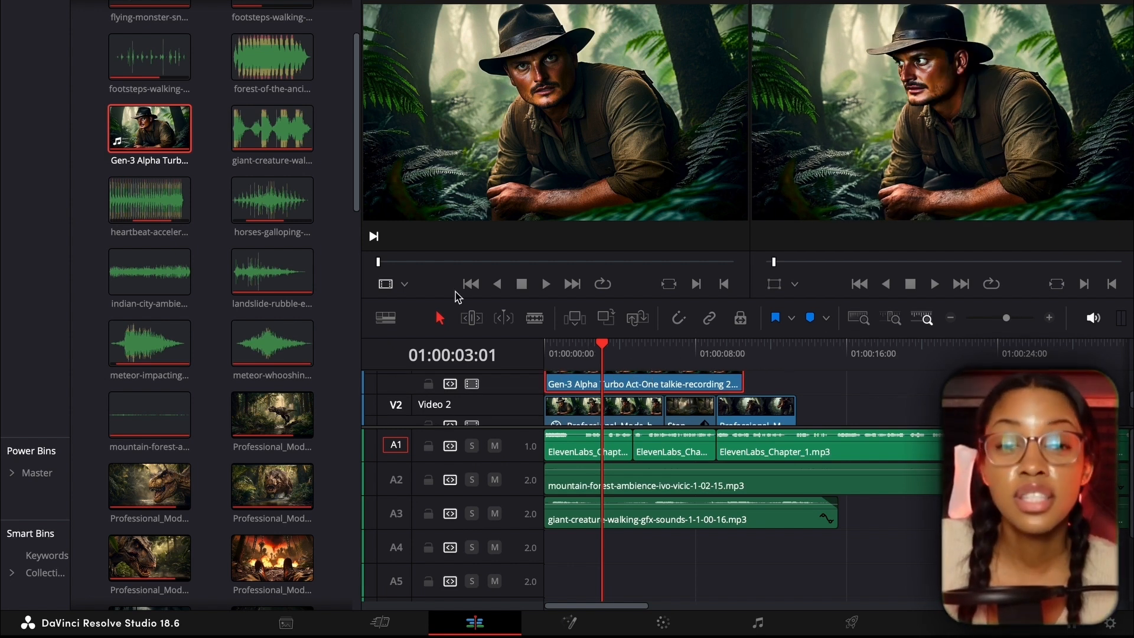
Show the Inspector and play the opening from the timeline start to review the Act-One clips on Video 3 against the narration.
{"action": "key", "text": "super+9"}
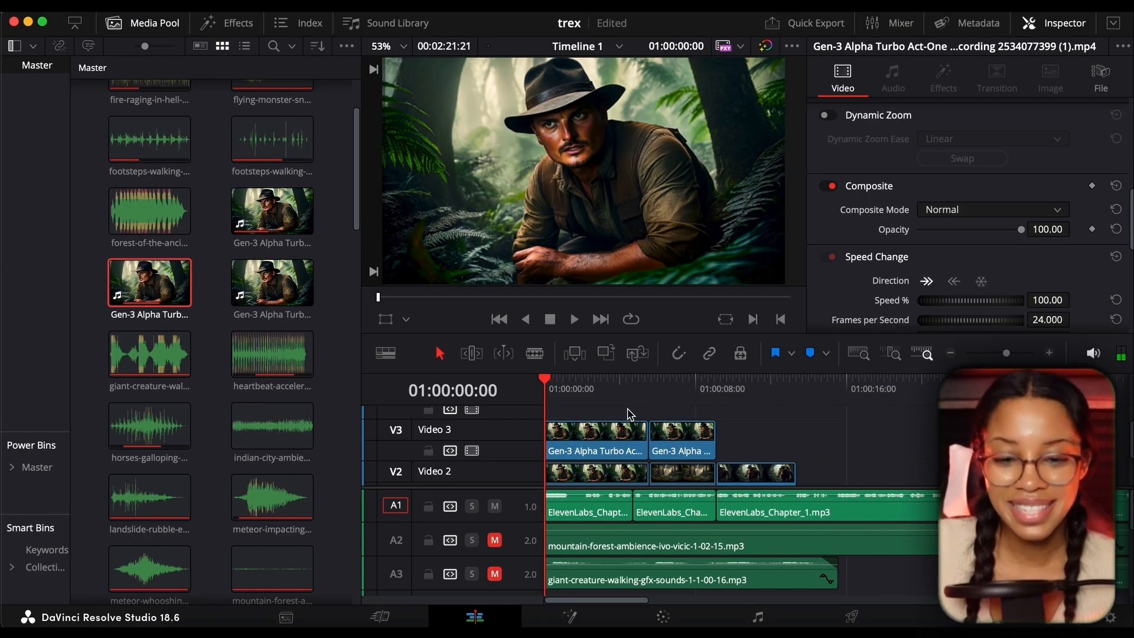
{"action": "key", "text": "space"}
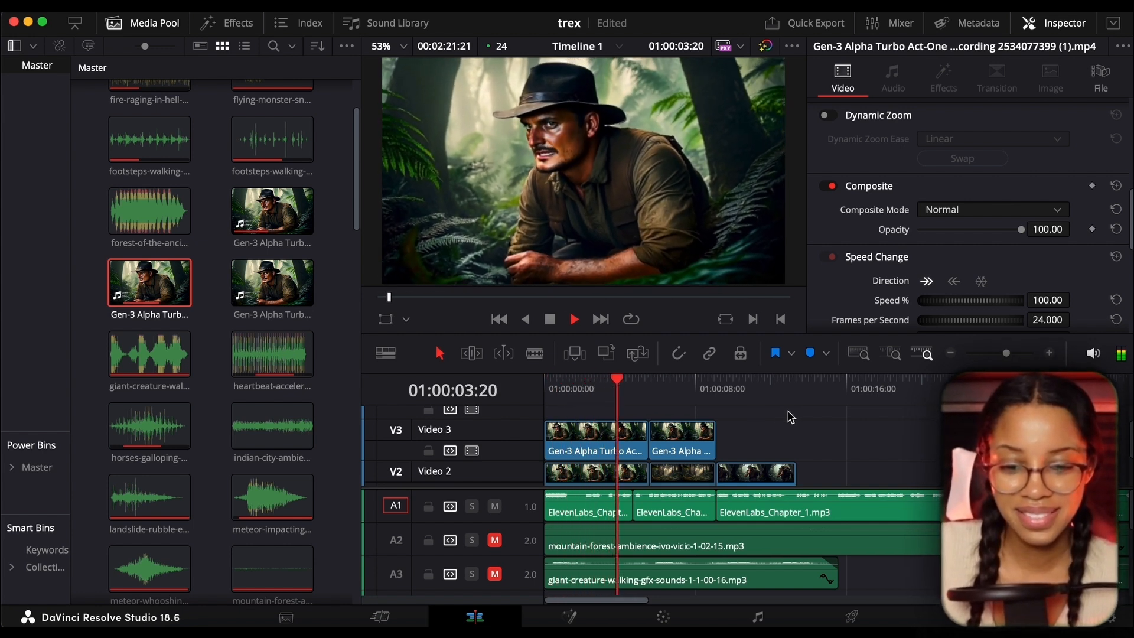
{"action": "key", "text": "space"}
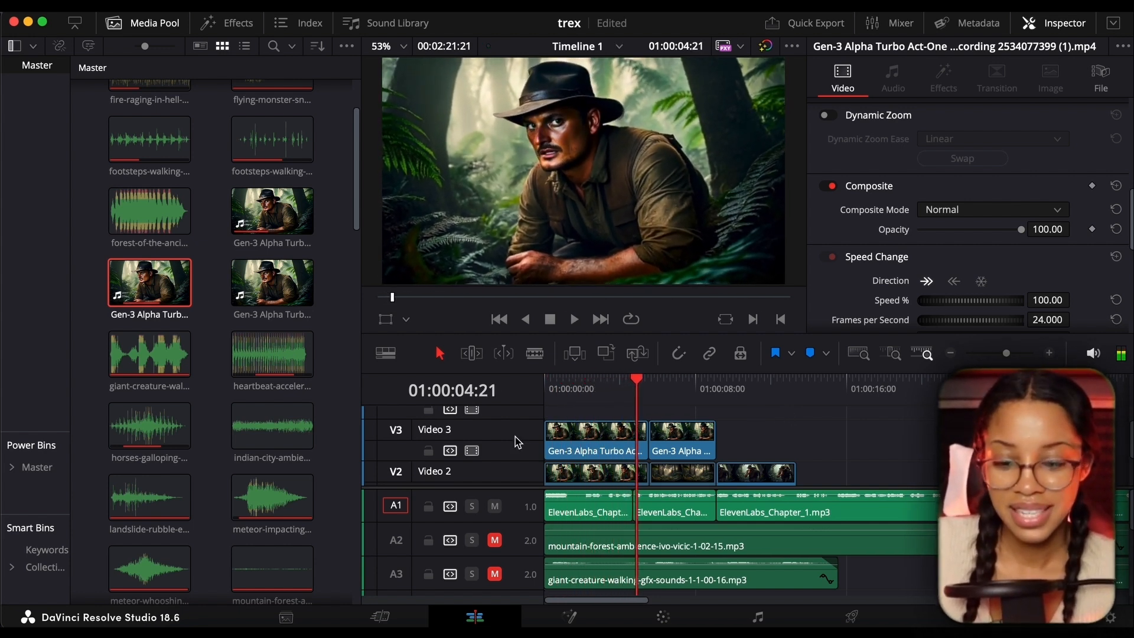
Play the opening from the start with Video 3 disabled for comparison, and re-enable the track with the playhead back at the start.
{"action": "left_click", "coordinate": [472, 450]}
{"action": "key", "text": "Home"}
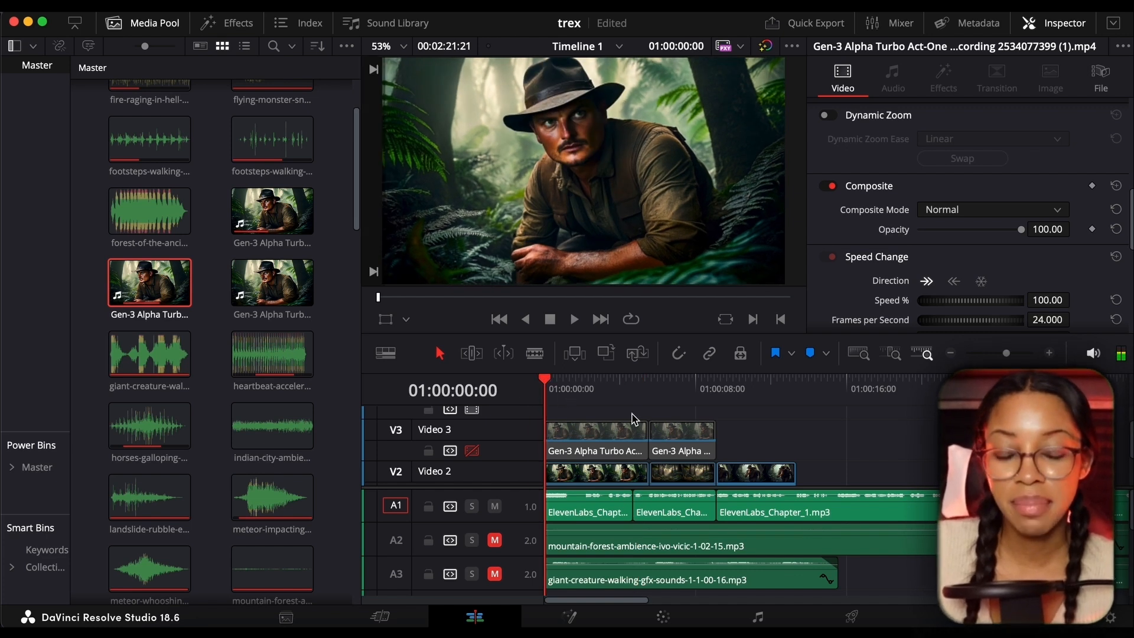
{"action": "key", "text": "space"}
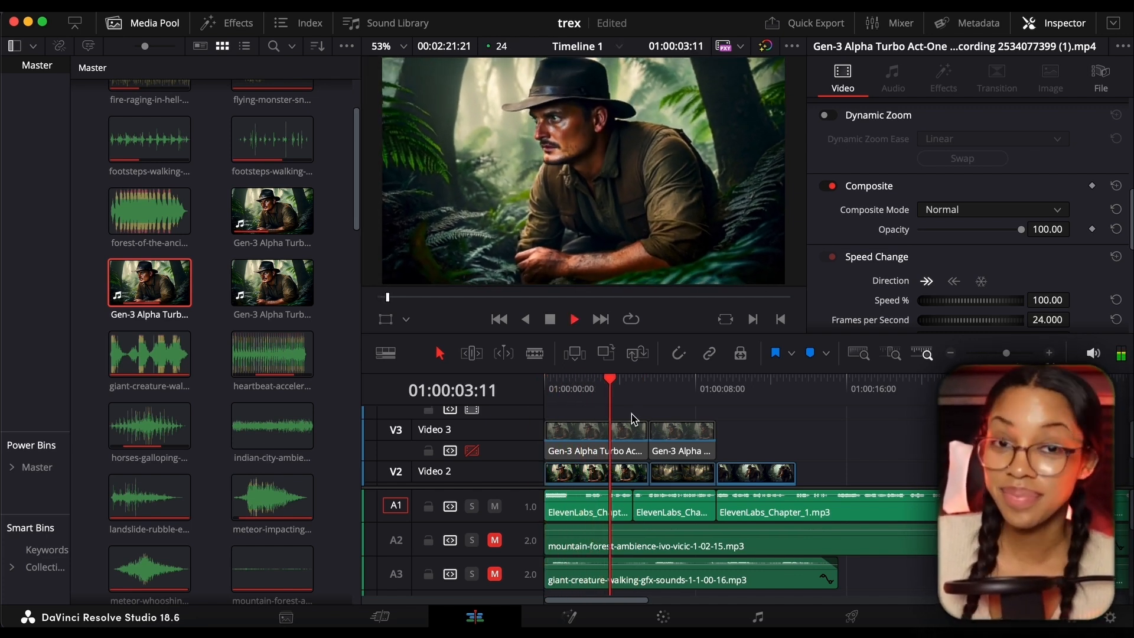
{"action": "key", "text": "space"}
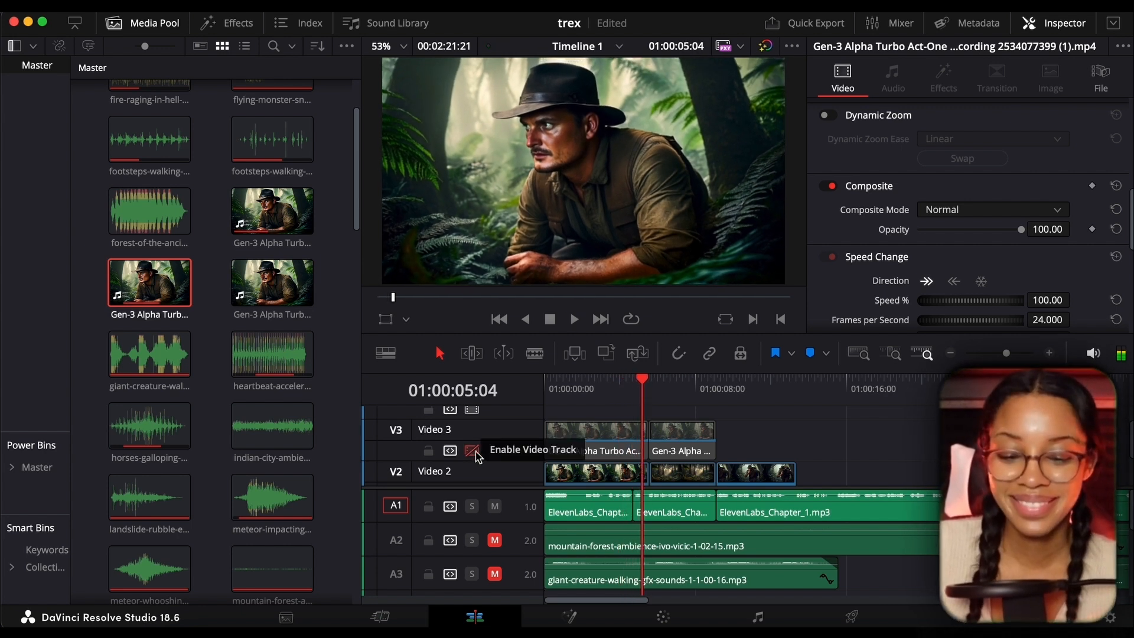
{"action": "left_click", "coordinate": [473, 452]}
{"action": "key", "text": "Home"}
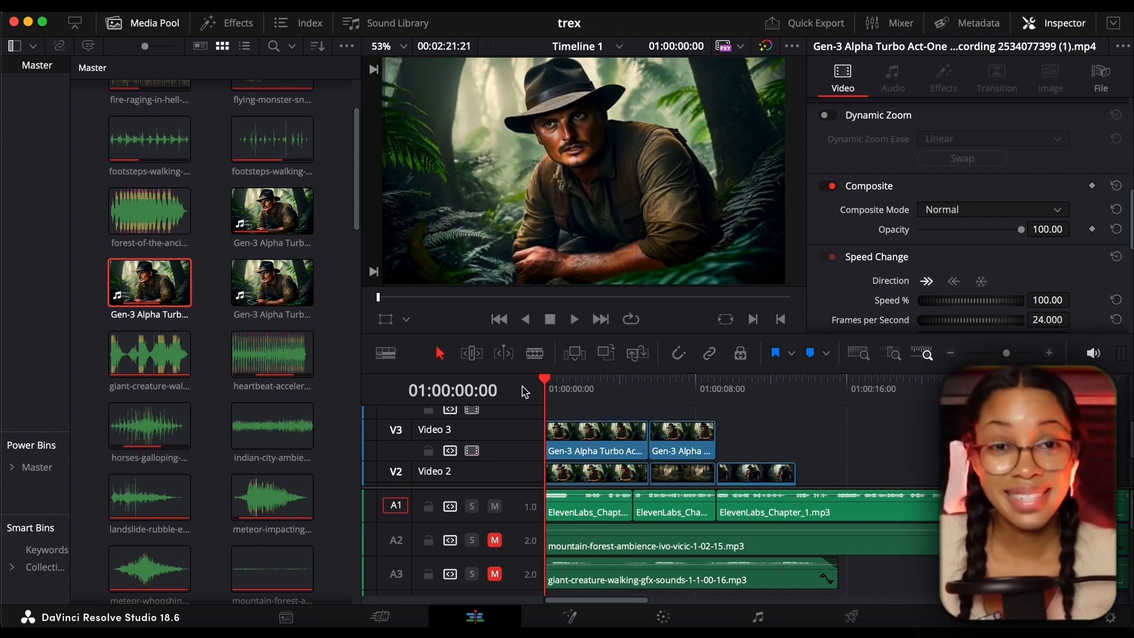